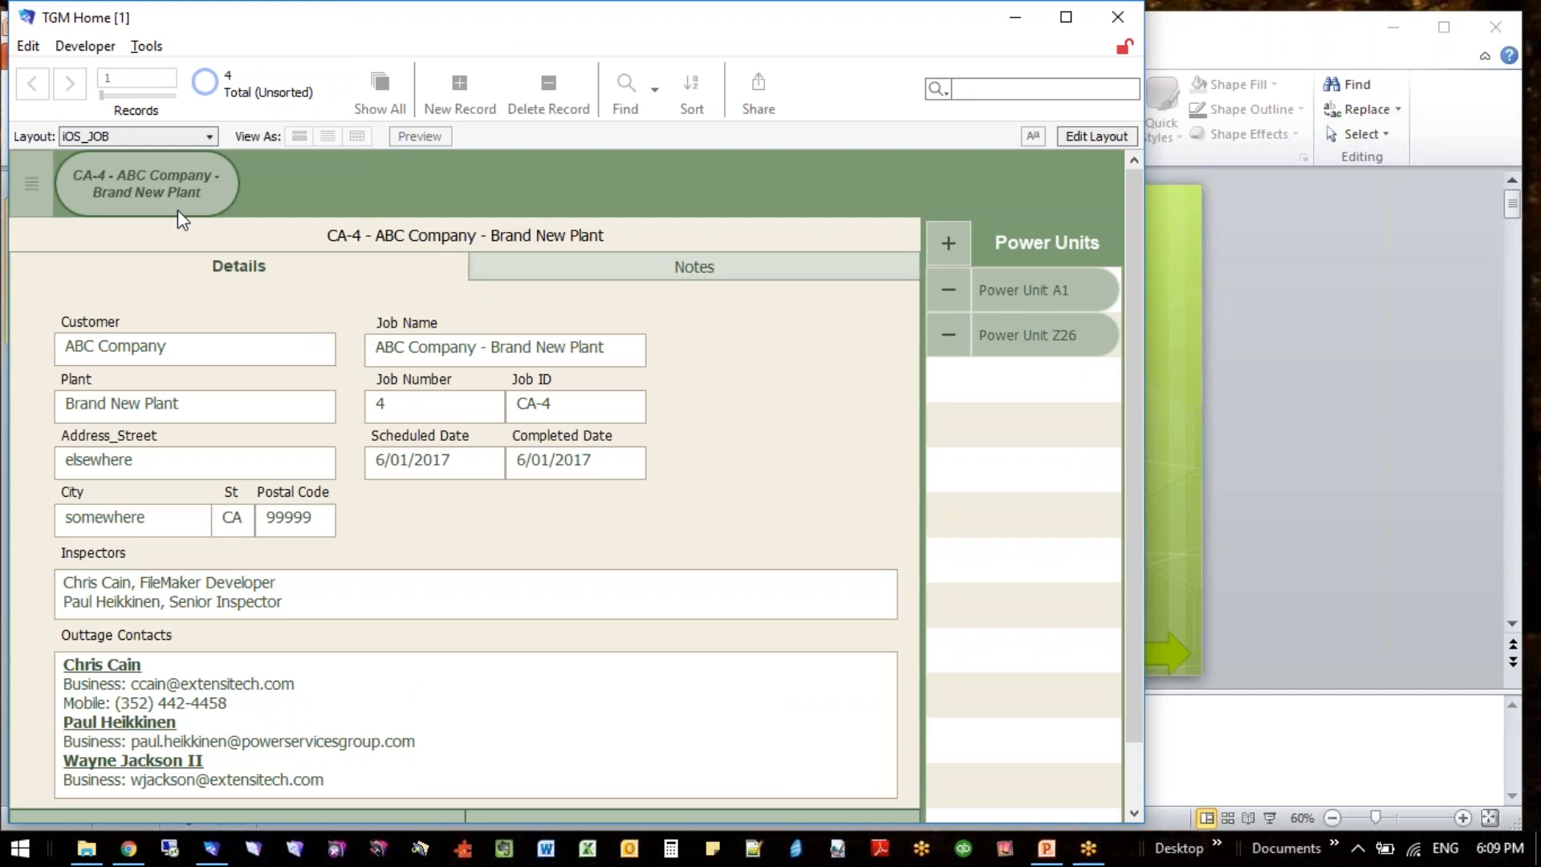
- Hide the status toolbar and open the tests of Power Unit A1 in job CA-4
key(ctrl+alt+s)
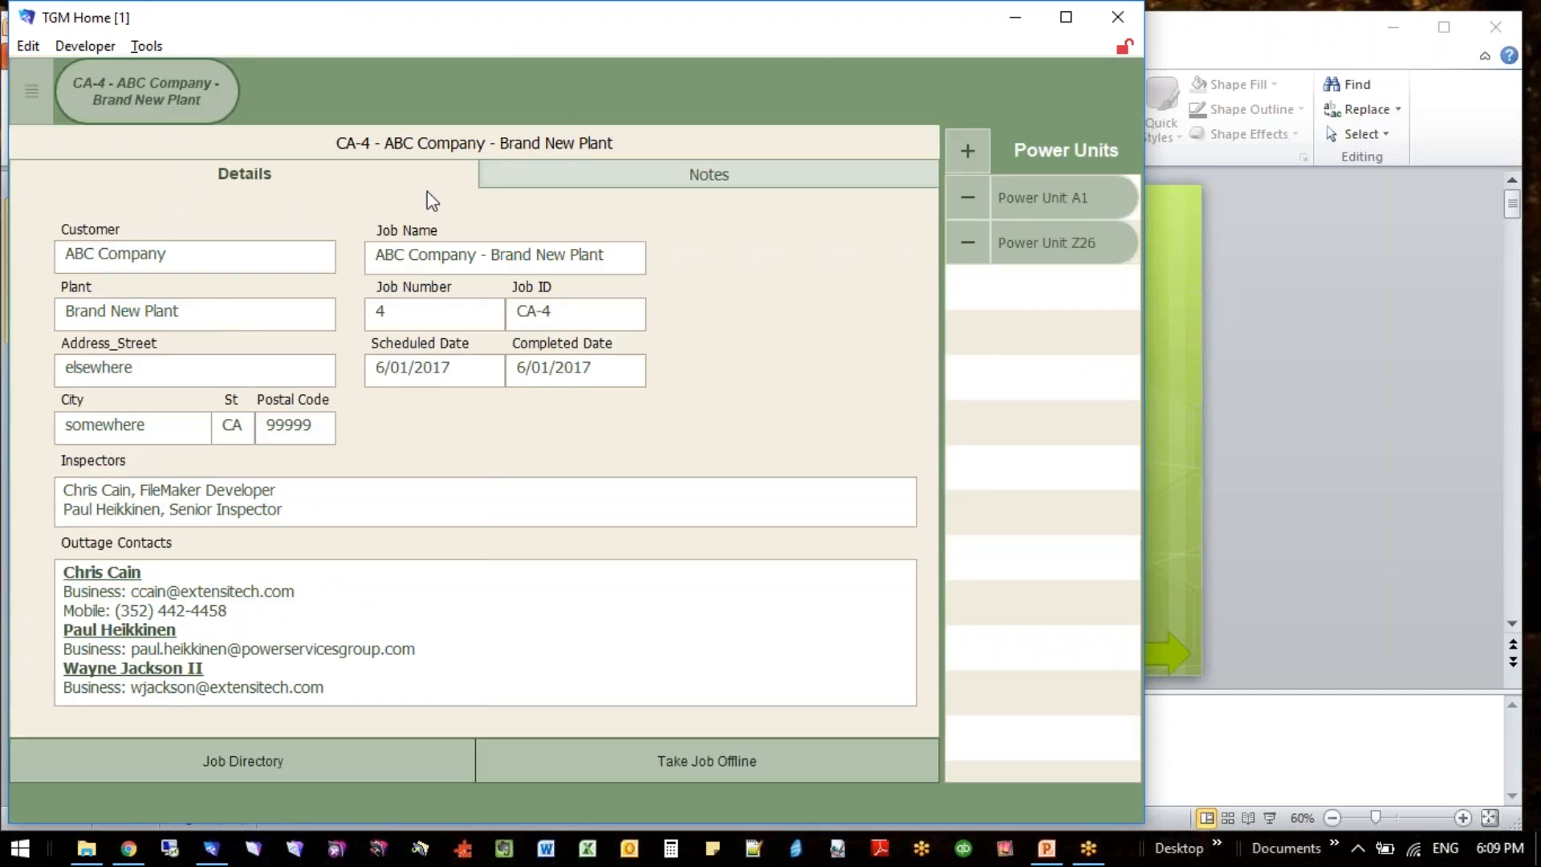
click(1016, 197)
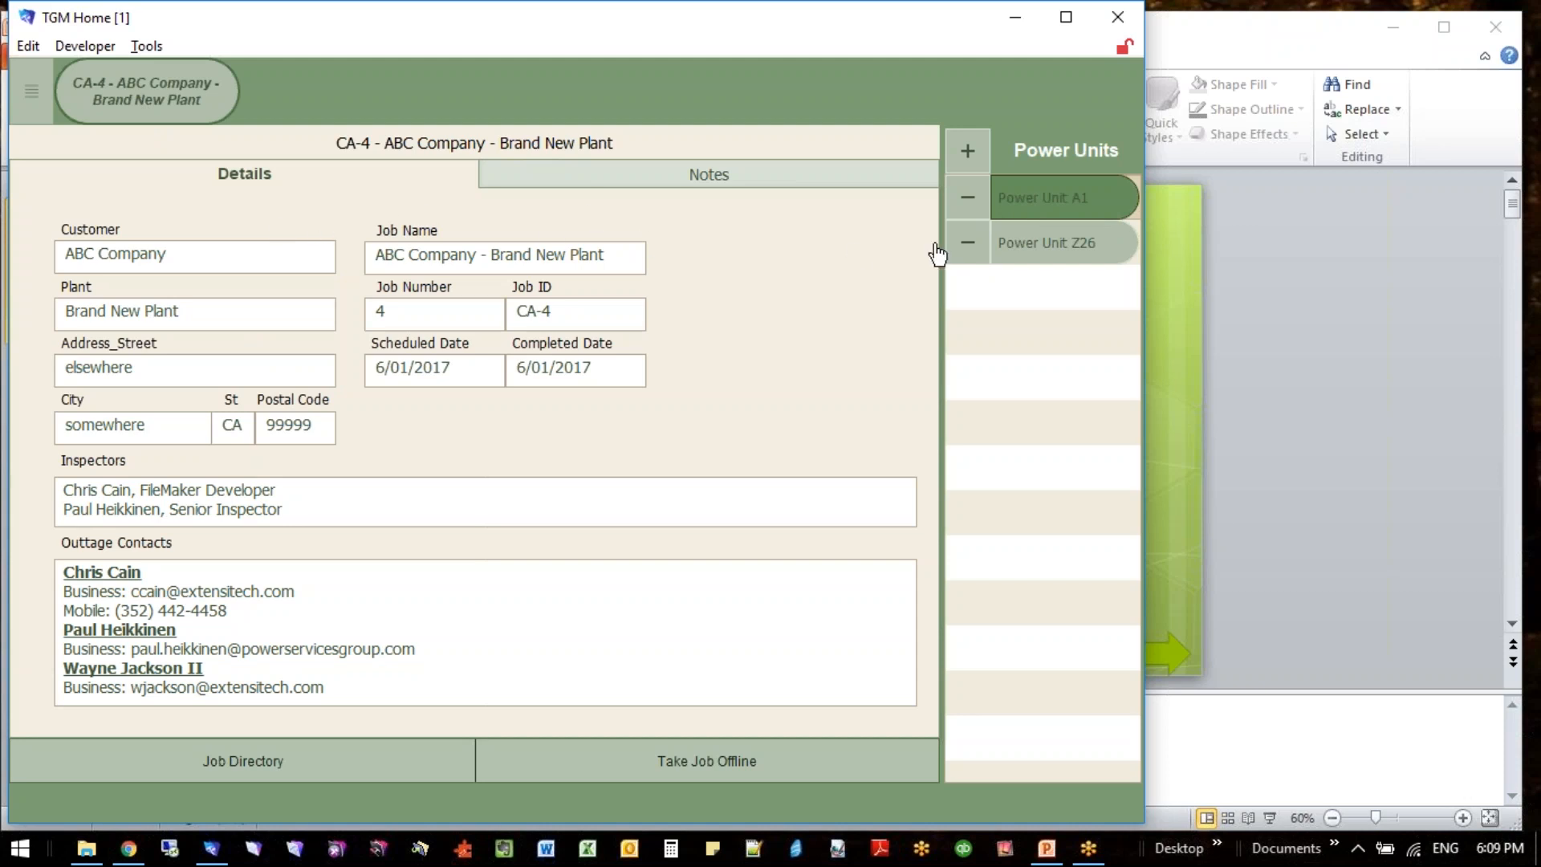
click(1052, 210)
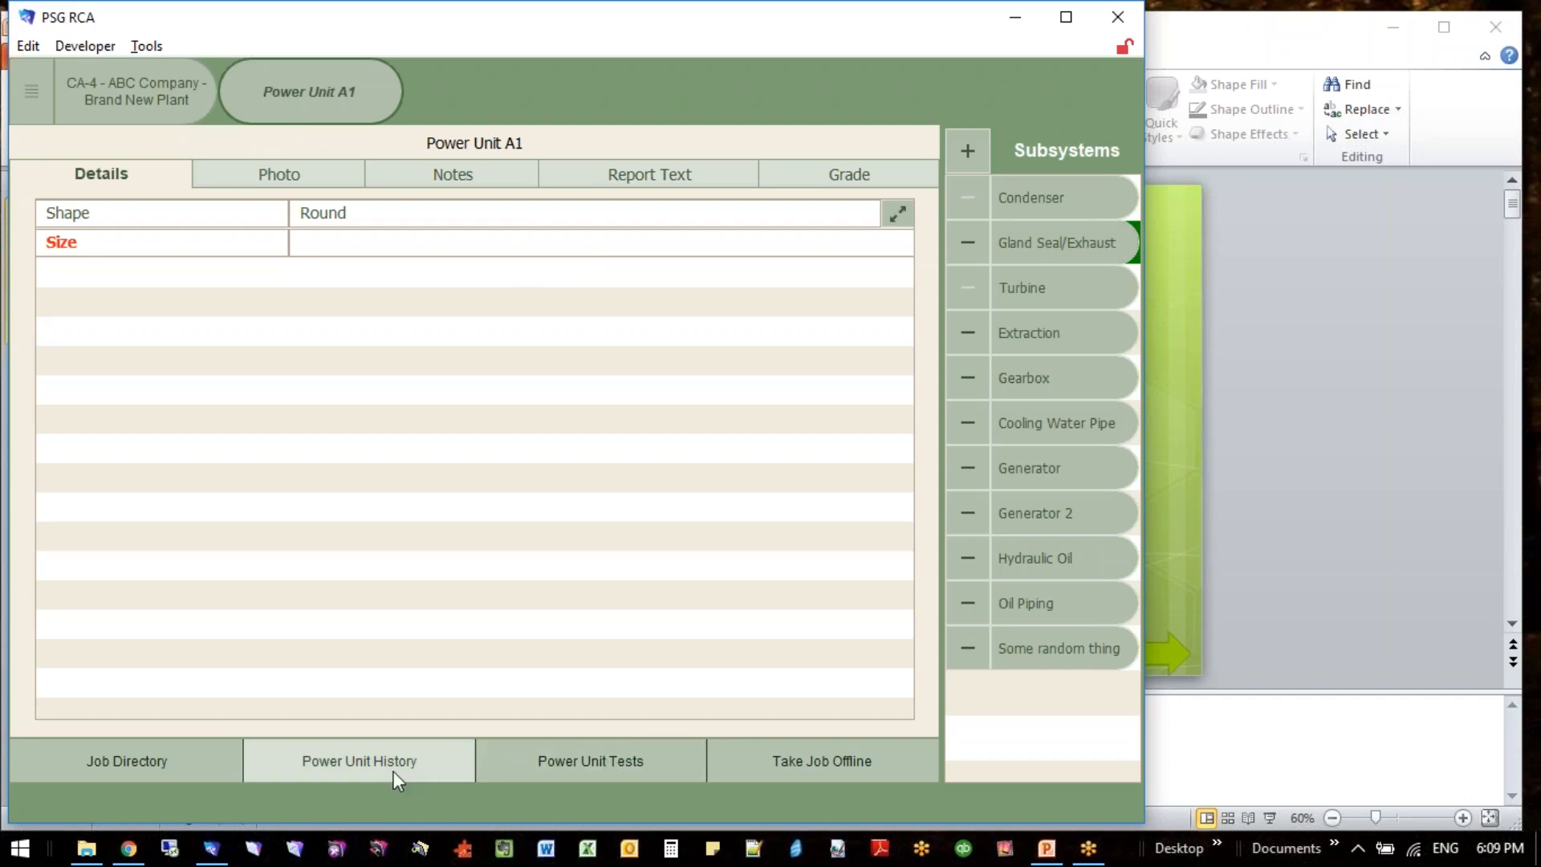
click(564, 765)
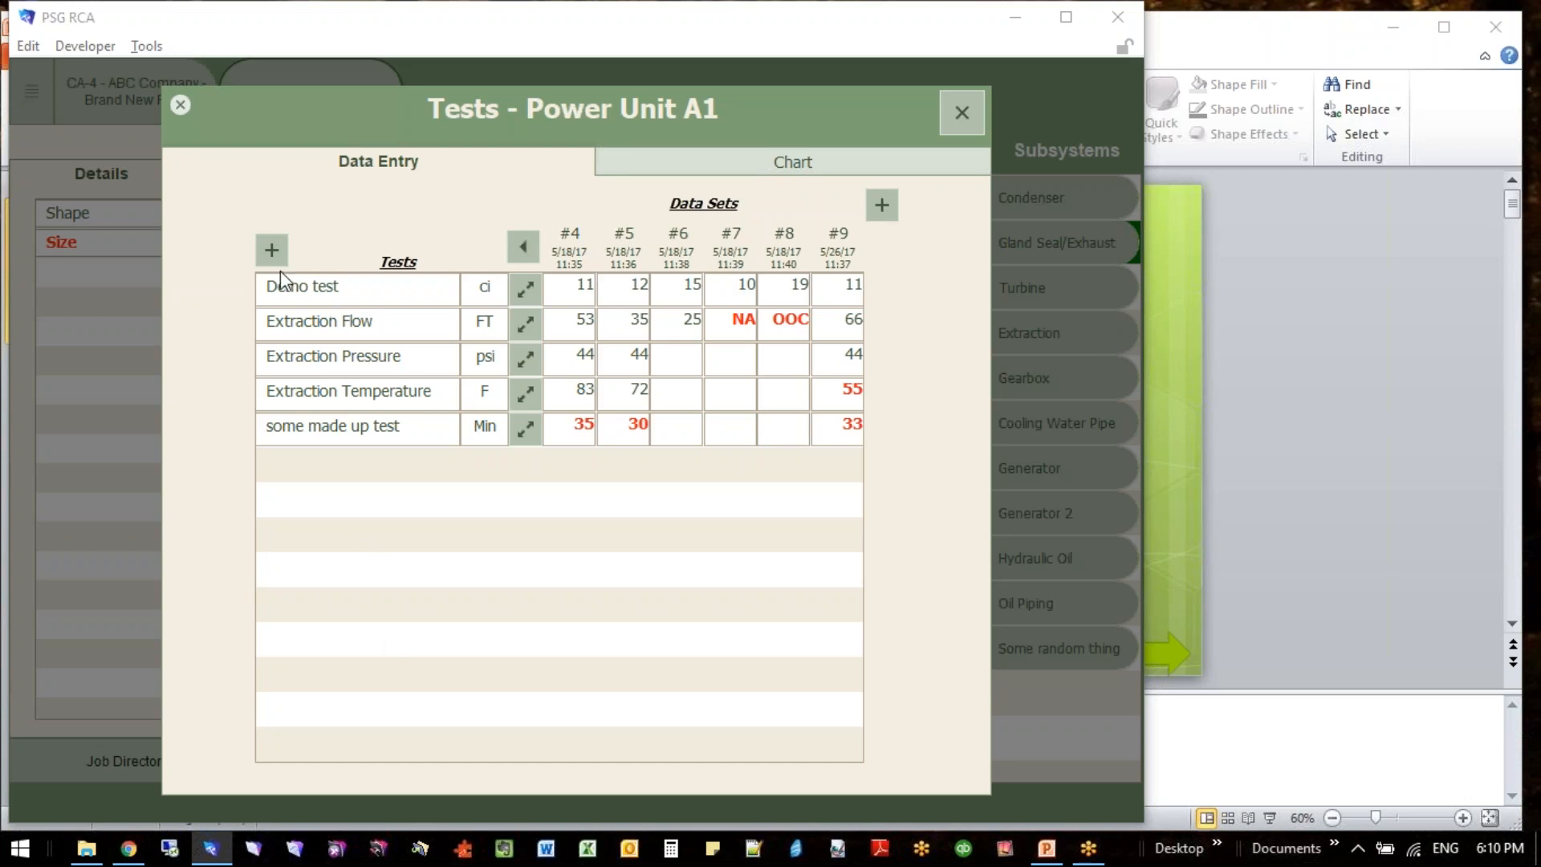
- View the list of tests that can be added and the empty data cells of the "some made up test" row
click(273, 250)
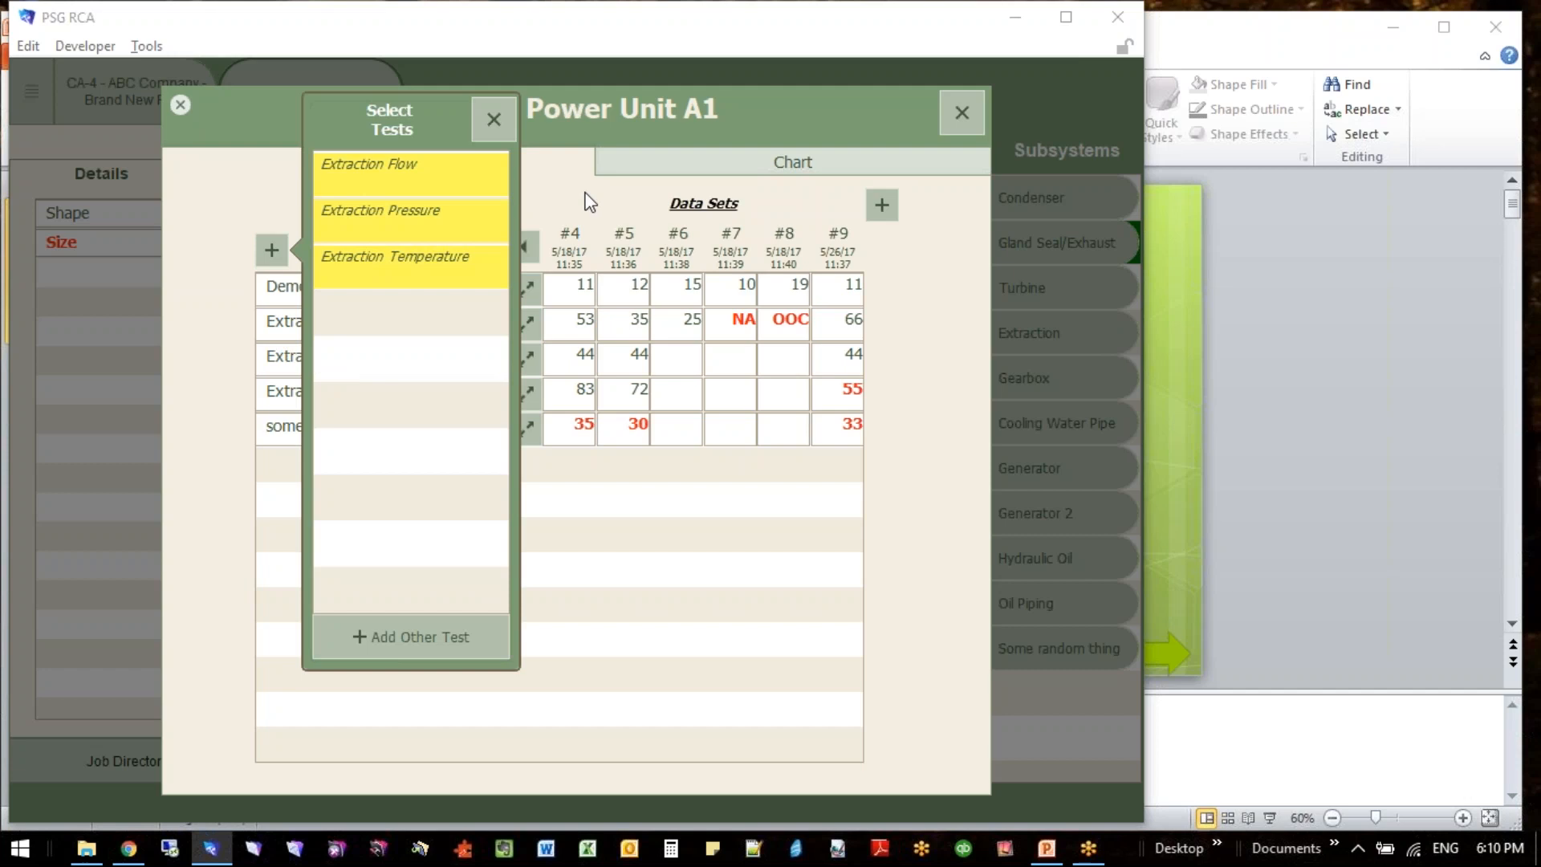
click(282, 262)
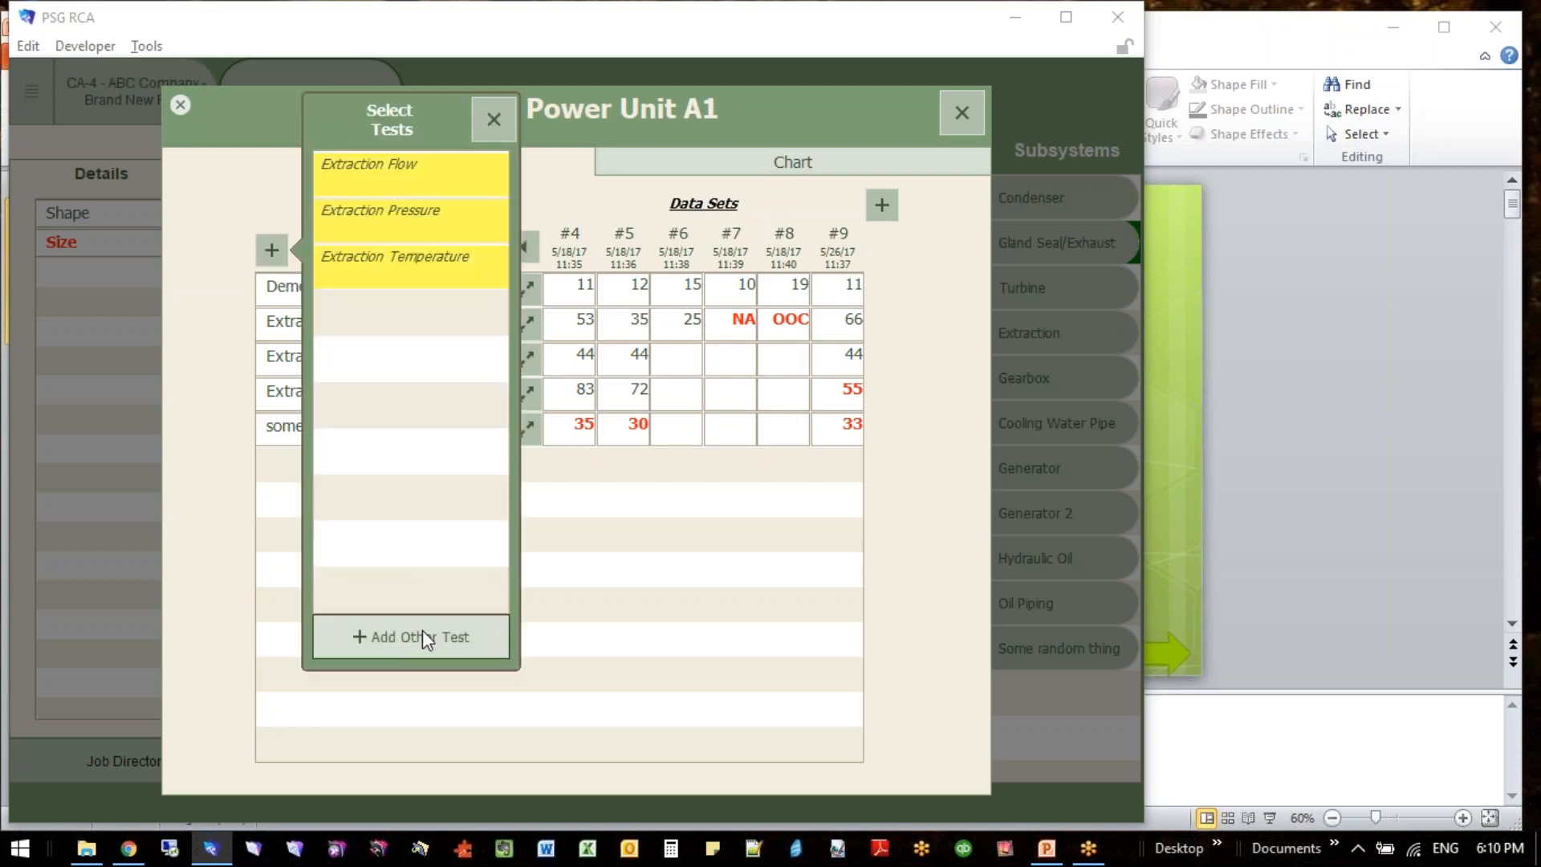
click(596, 231)
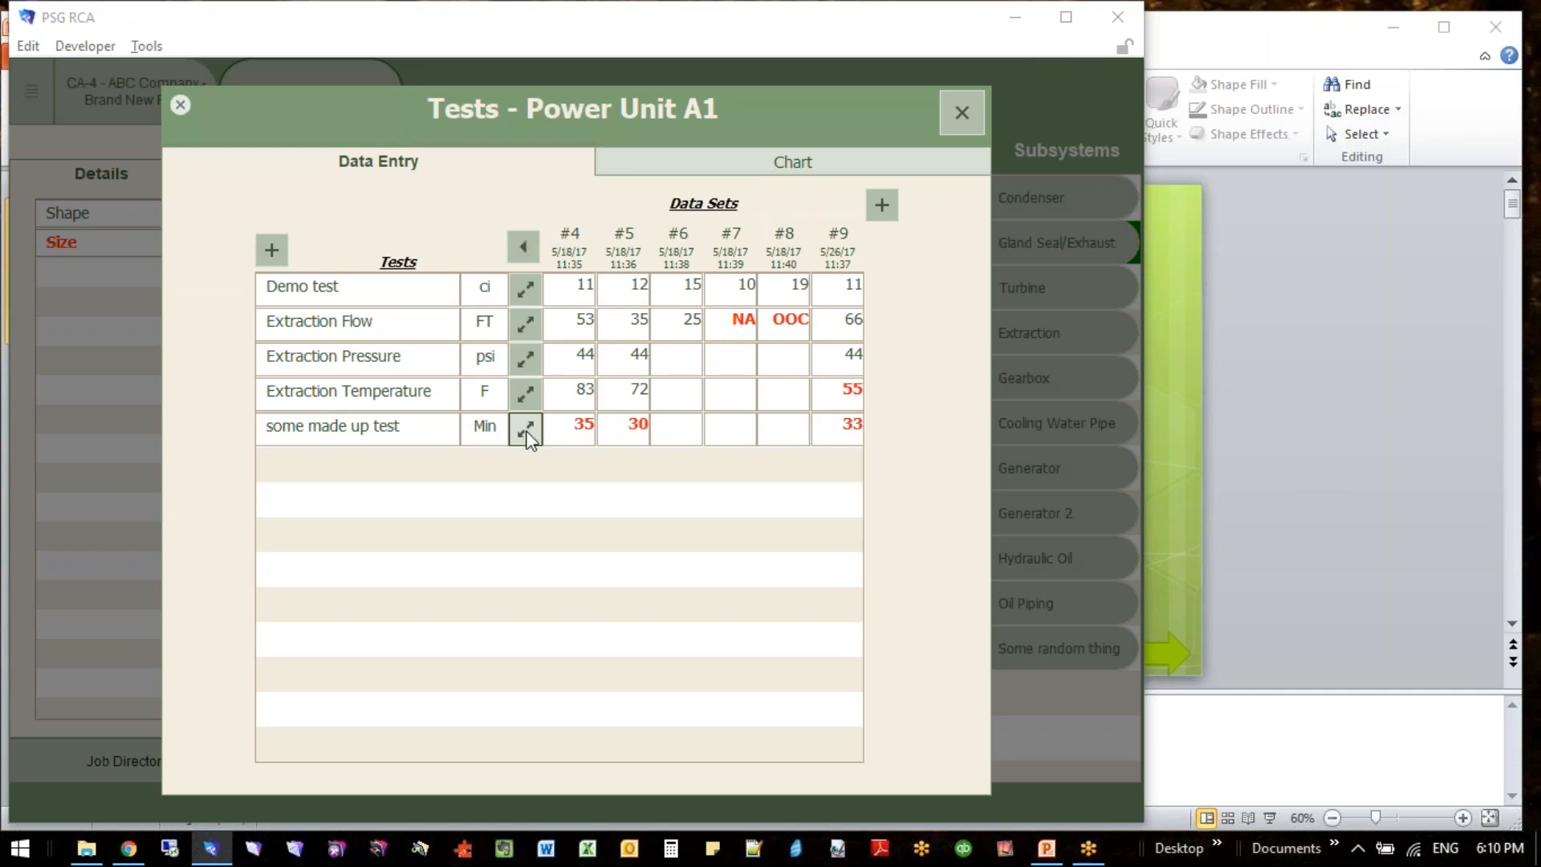
click(678, 433)
click(741, 429)
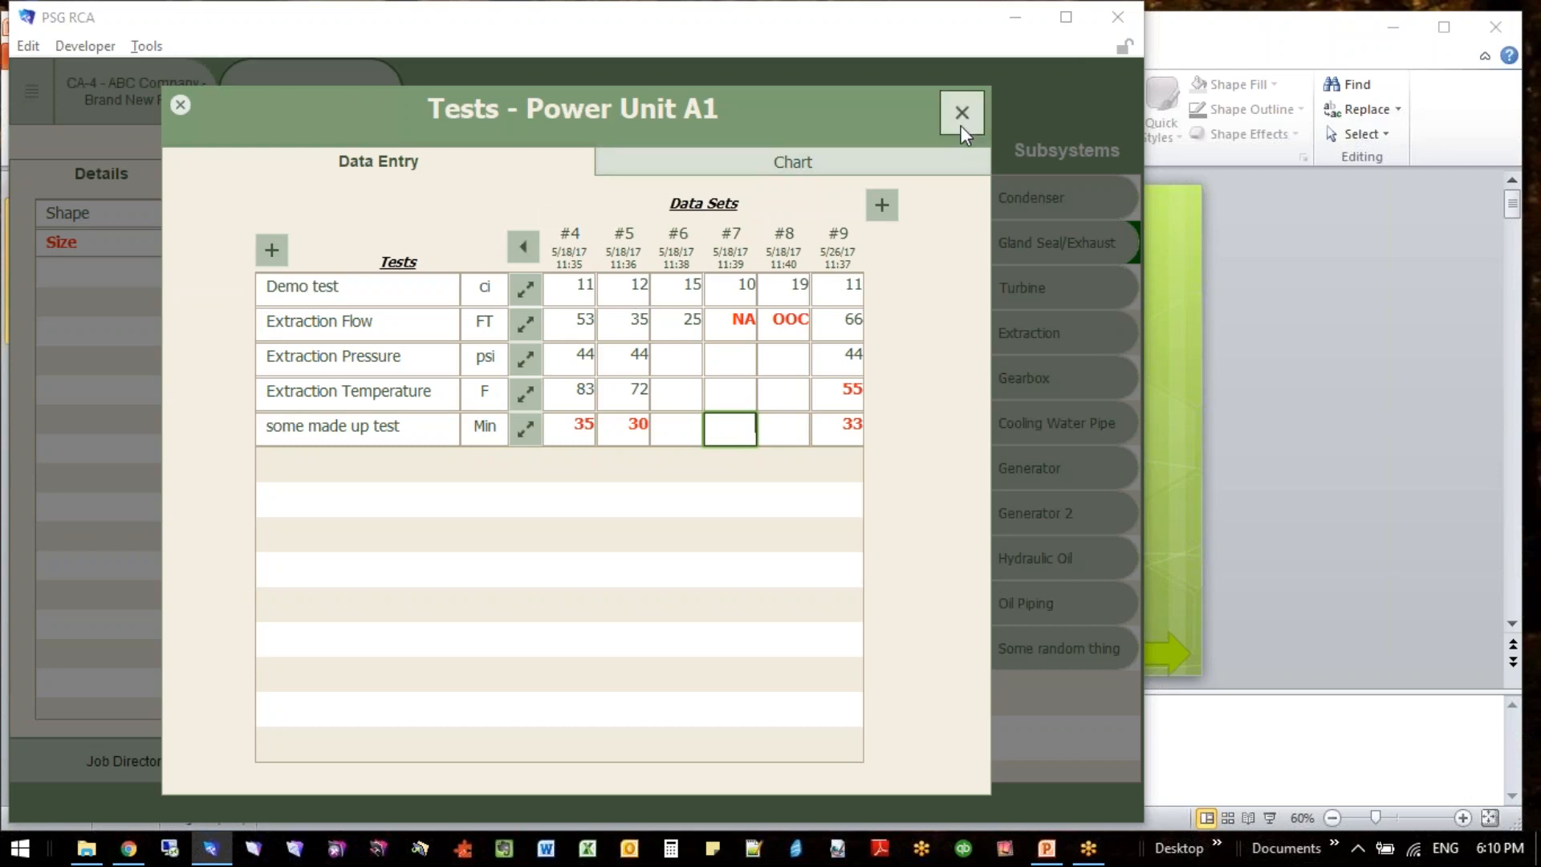
- Compare the chart of Power Unit A1's tests with the data entry grid, closing and reopening the tests window
click(864, 166)
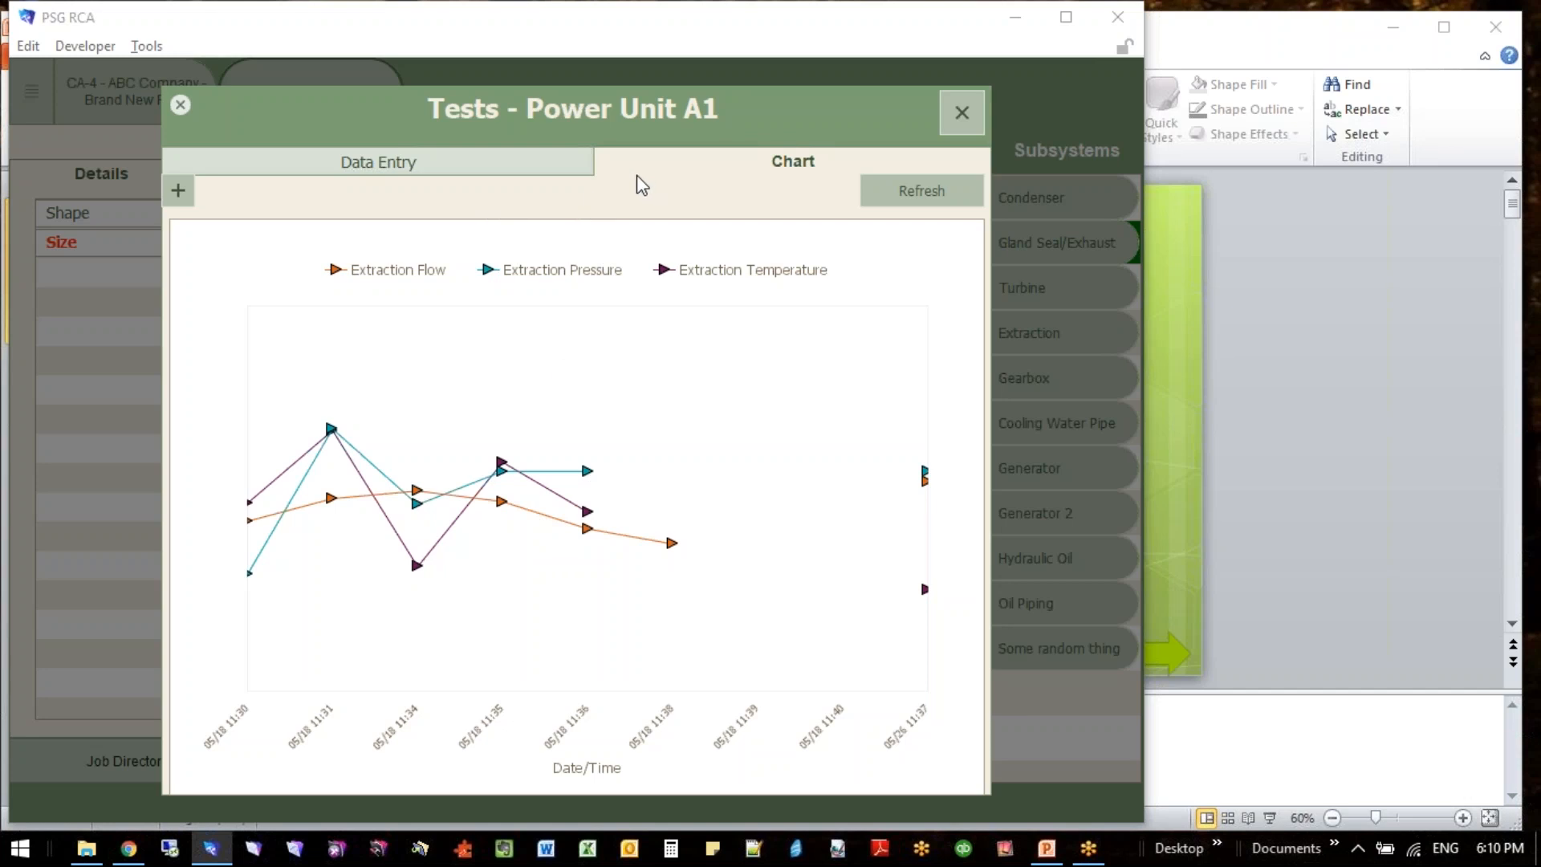
click(518, 178)
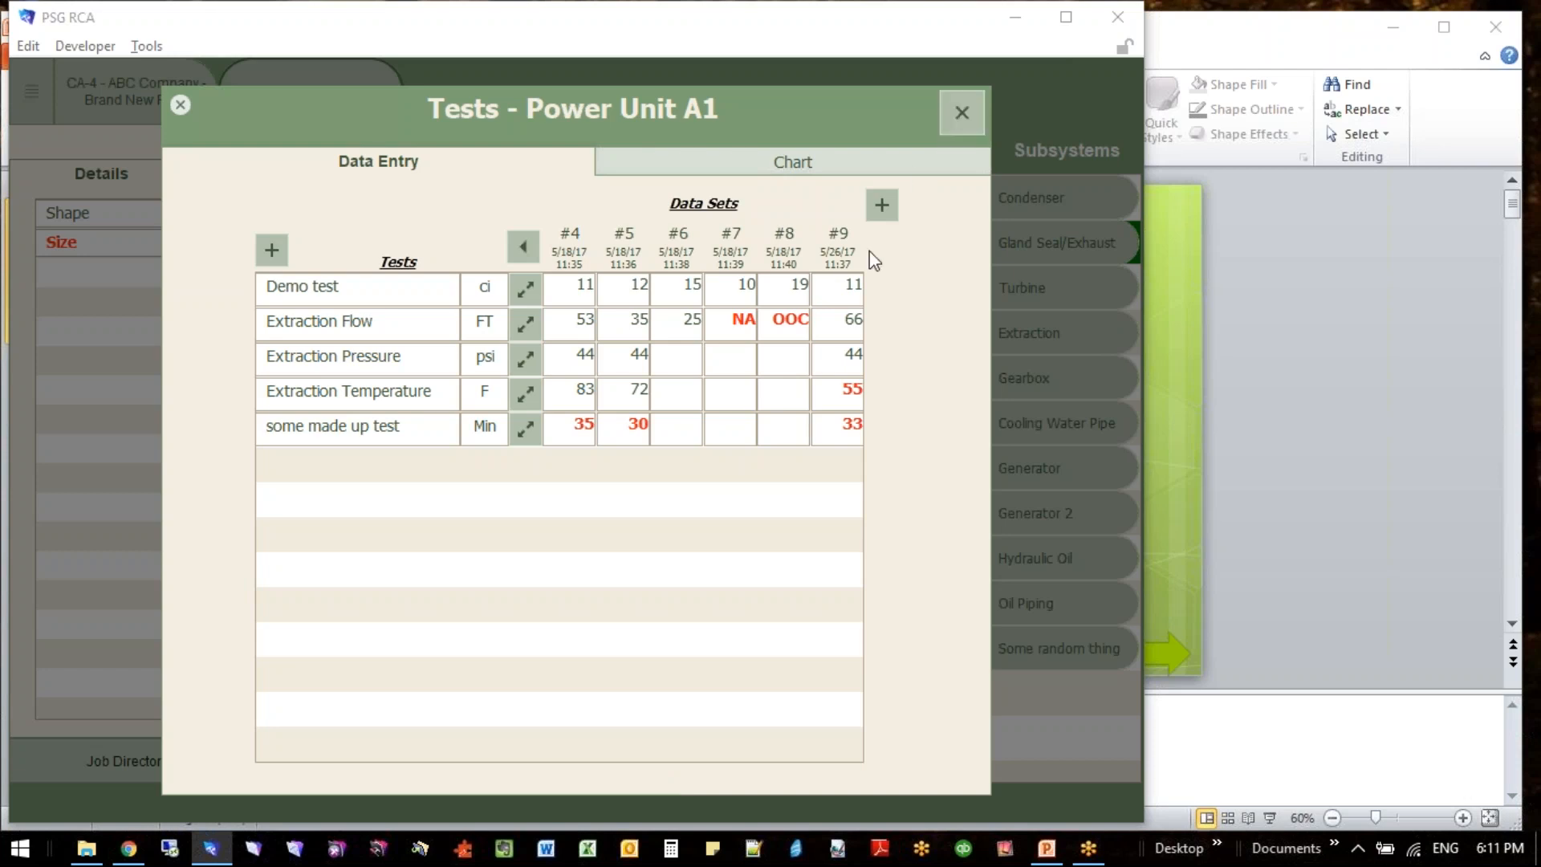
click(699, 168)
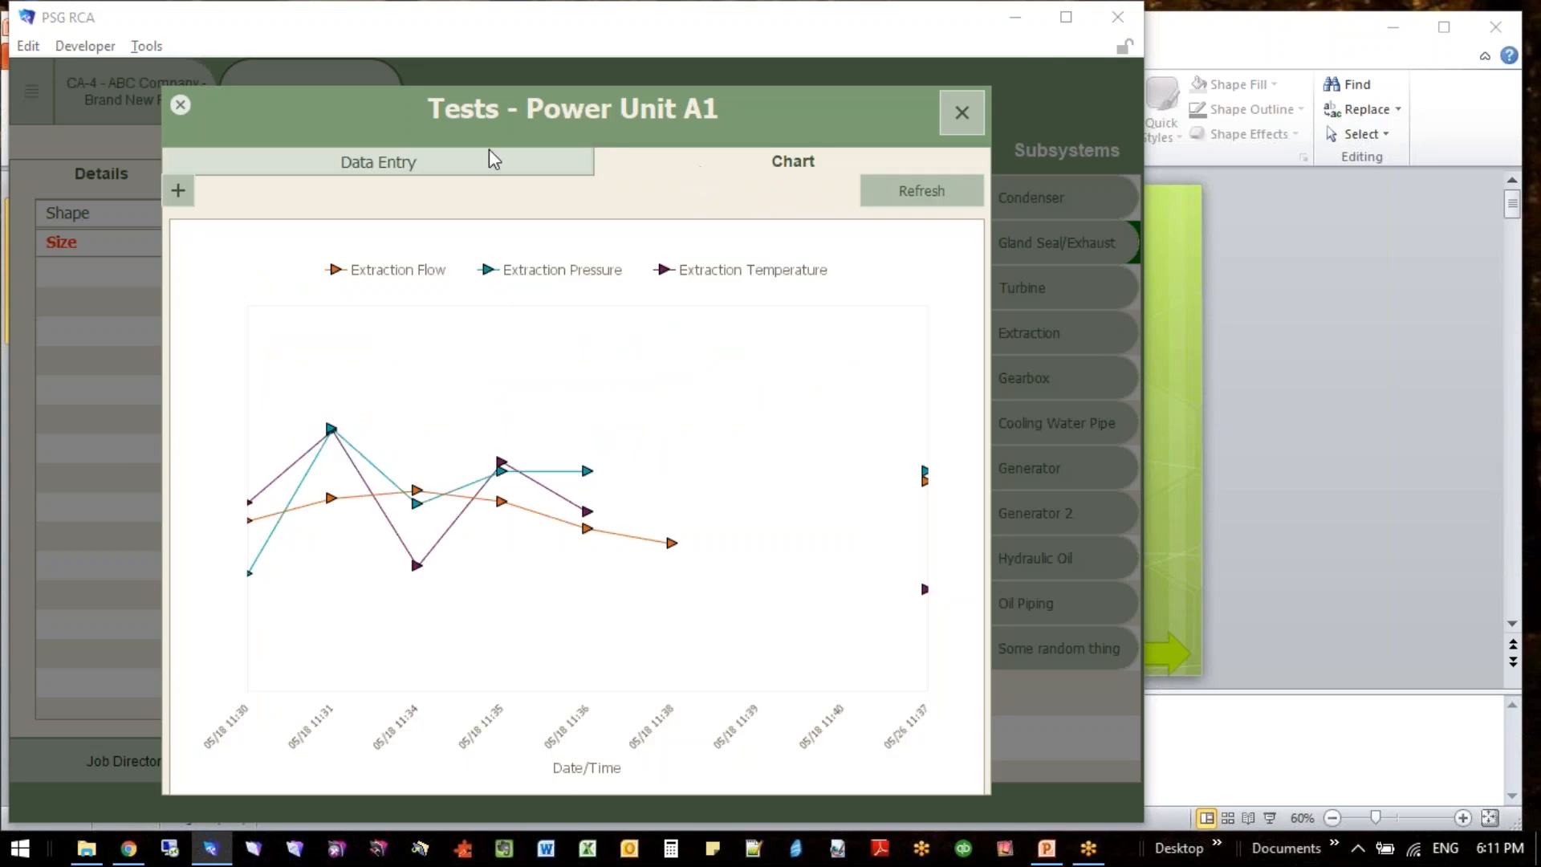
click(465, 166)
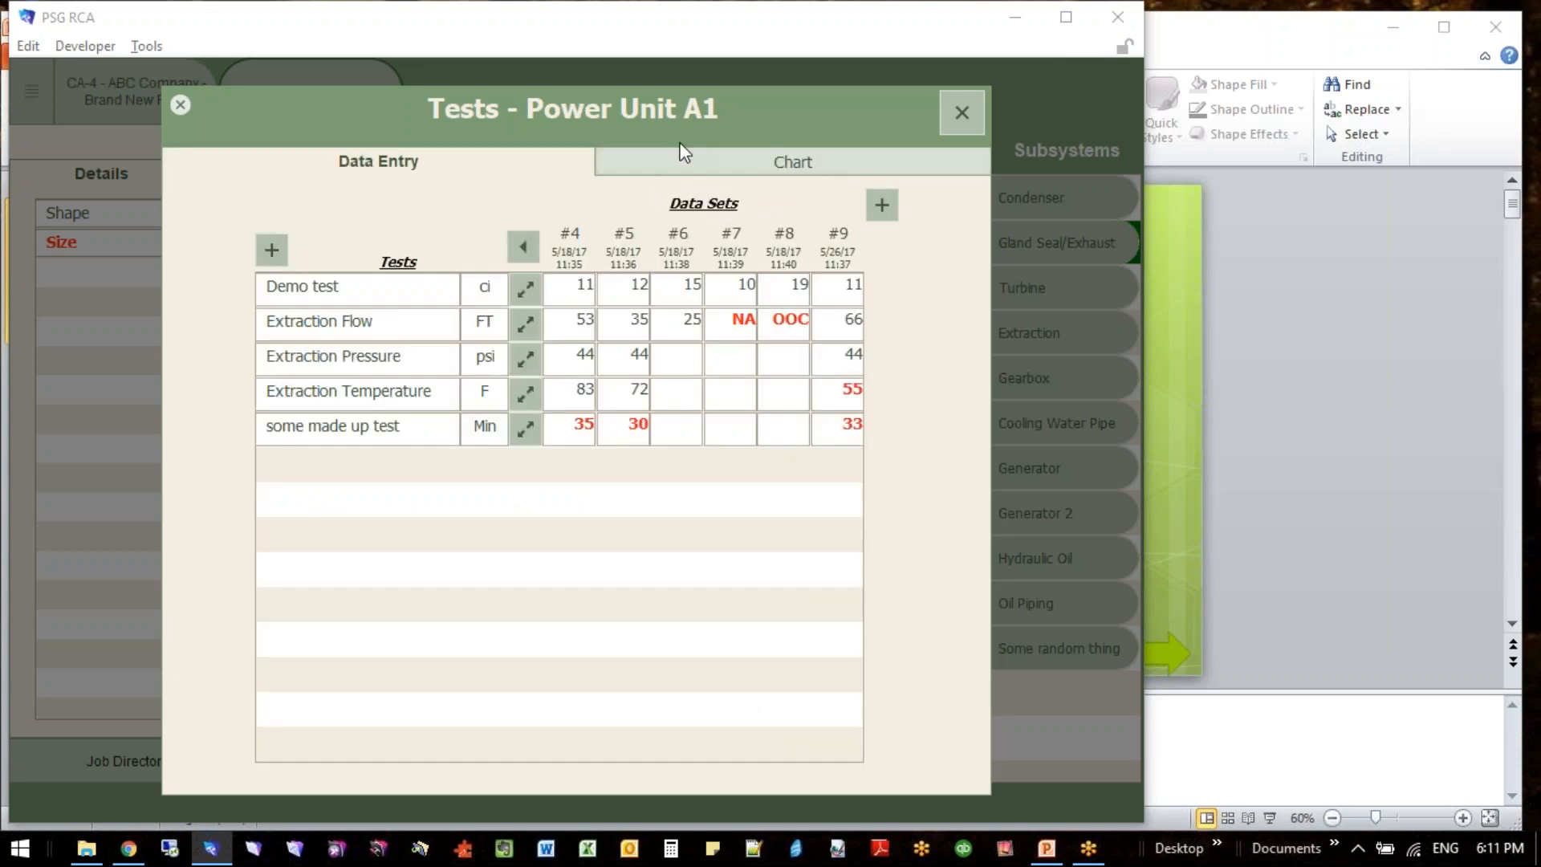
click(680, 167)
click(552, 169)
click(960, 114)
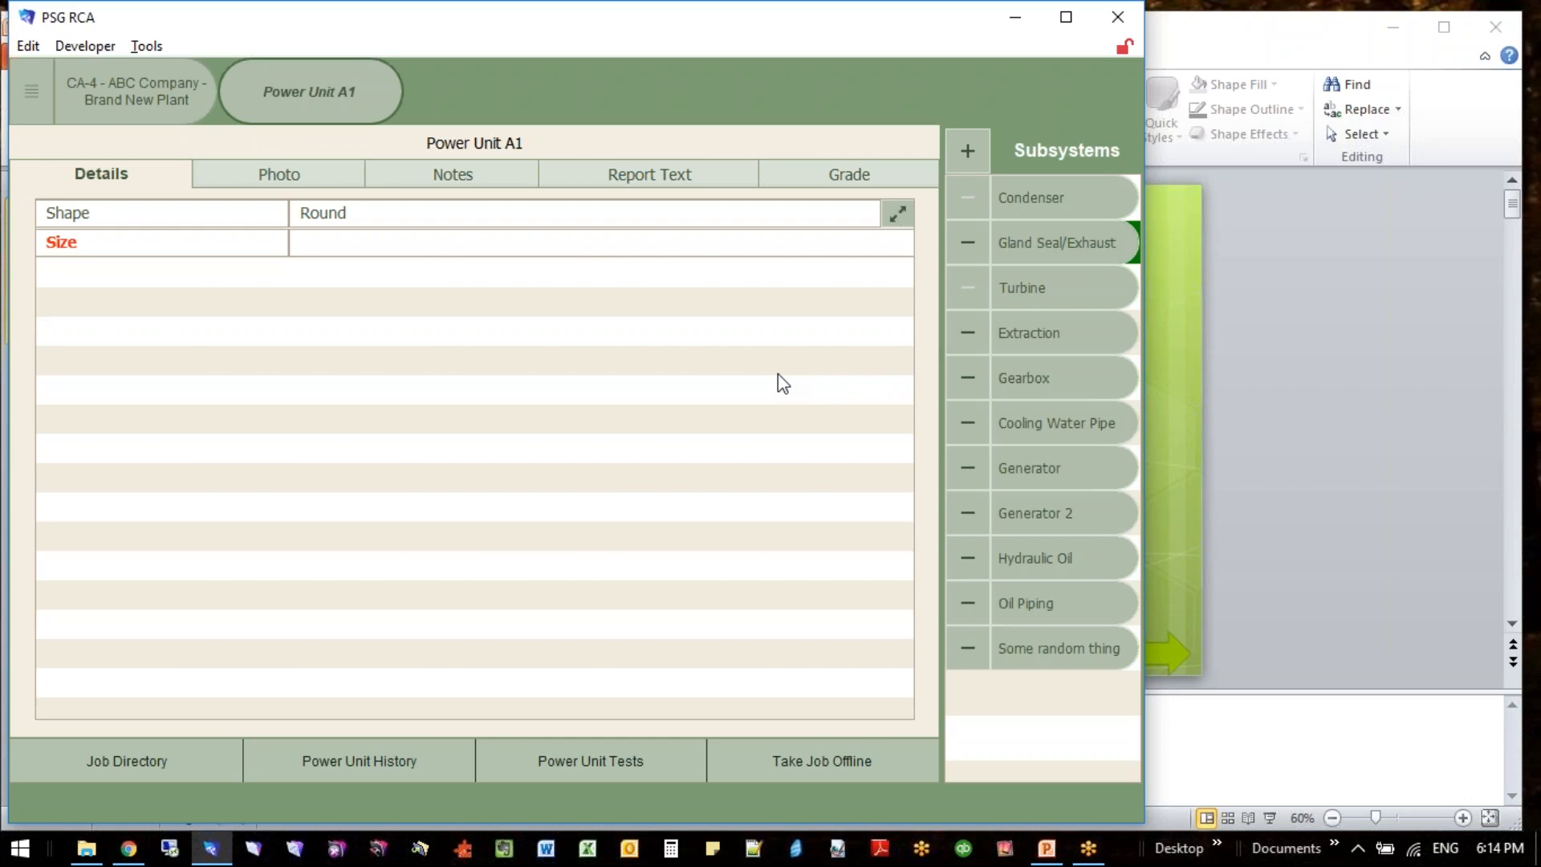
click(623, 758)
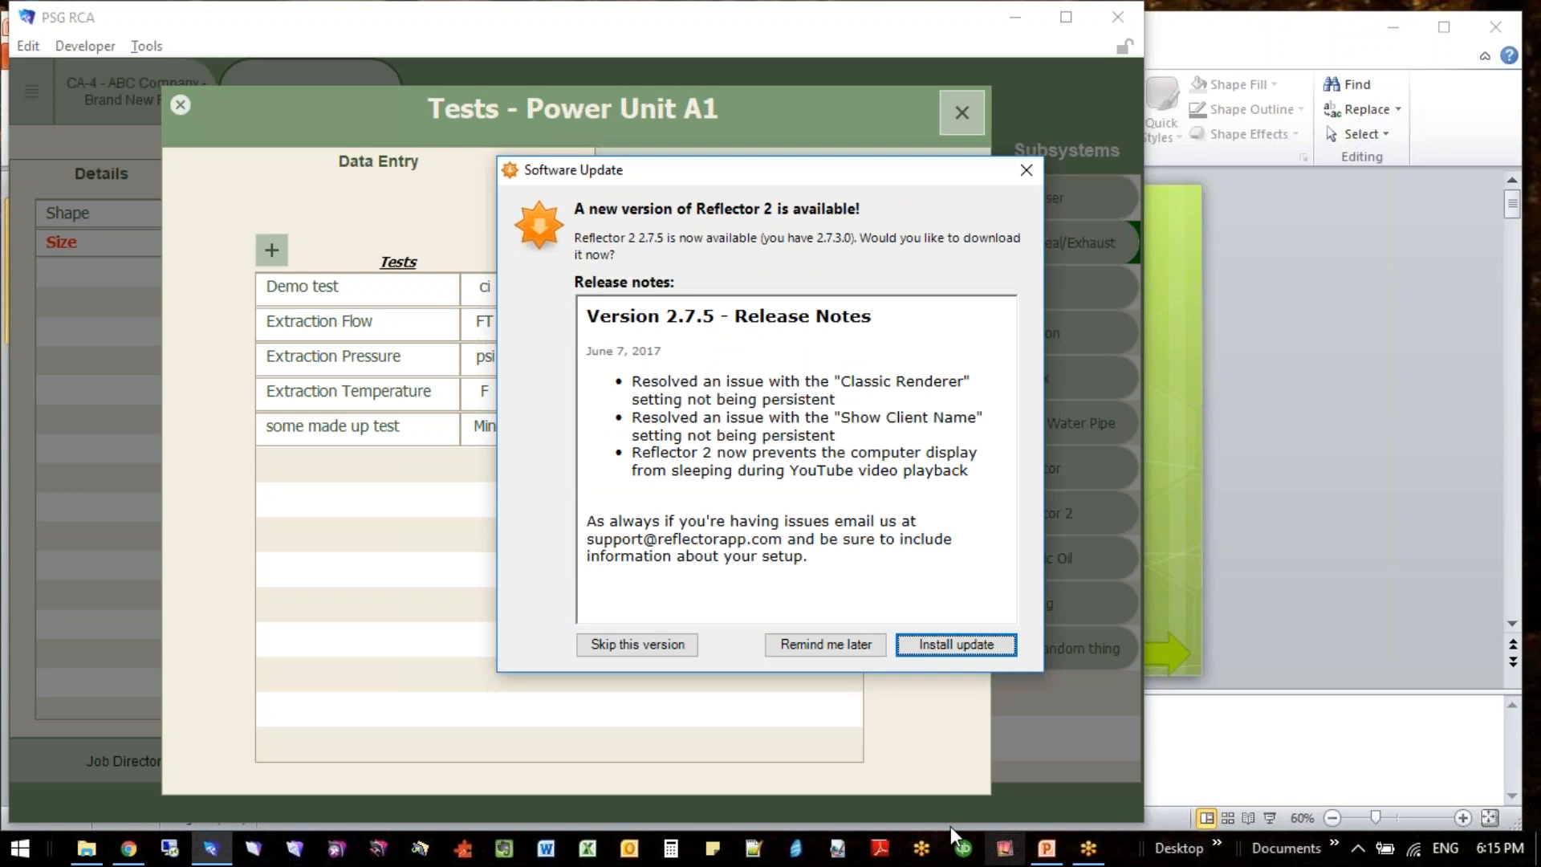
- Postpone the Reflector 2 update and close the ClassHub promotion with the option to not show it again
click(803, 646)
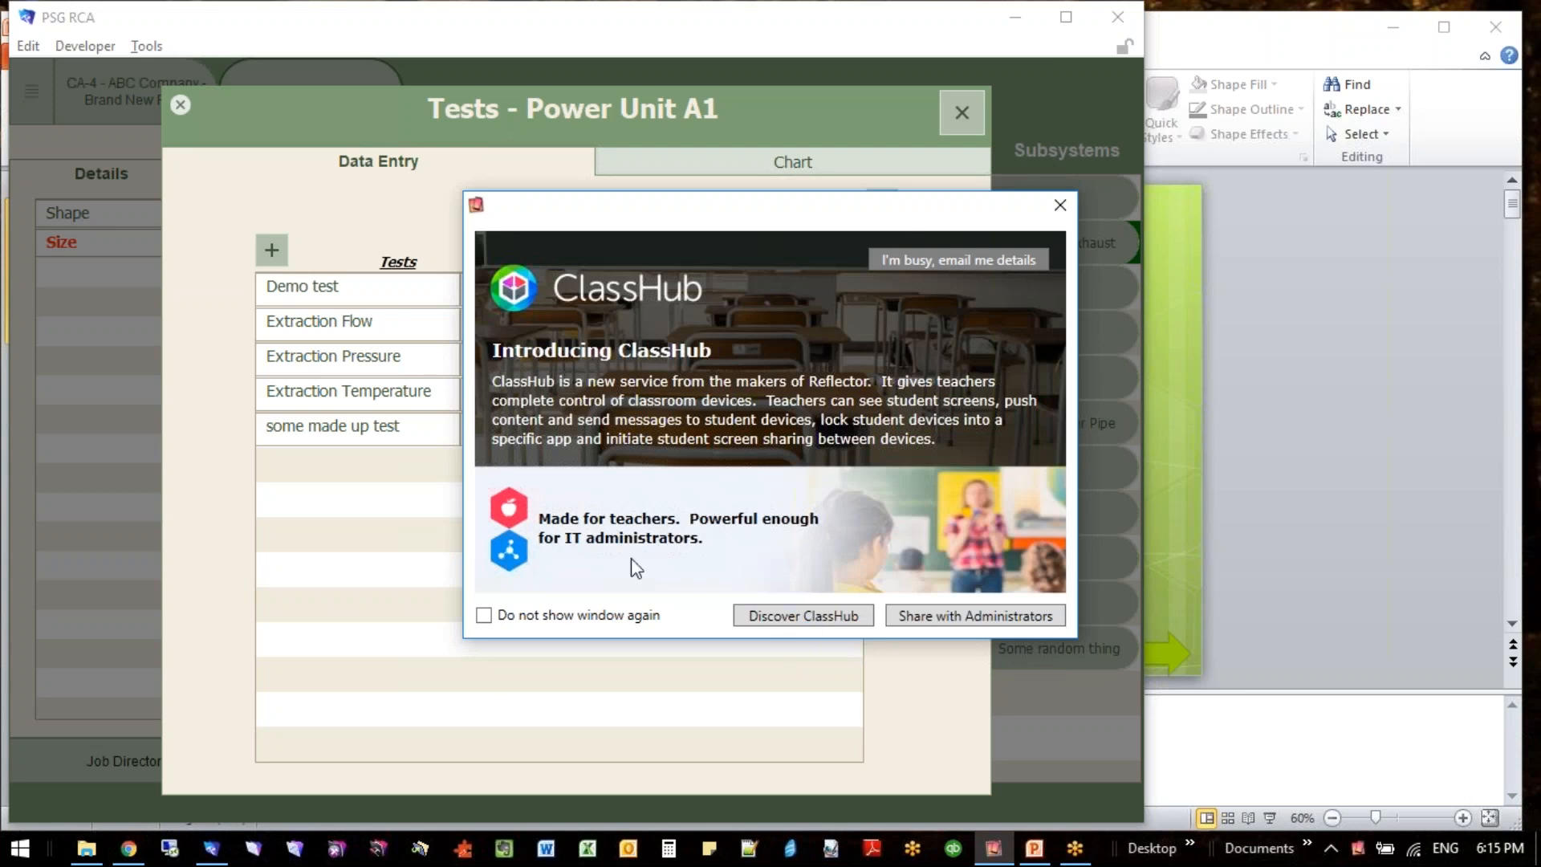
click(616, 602)
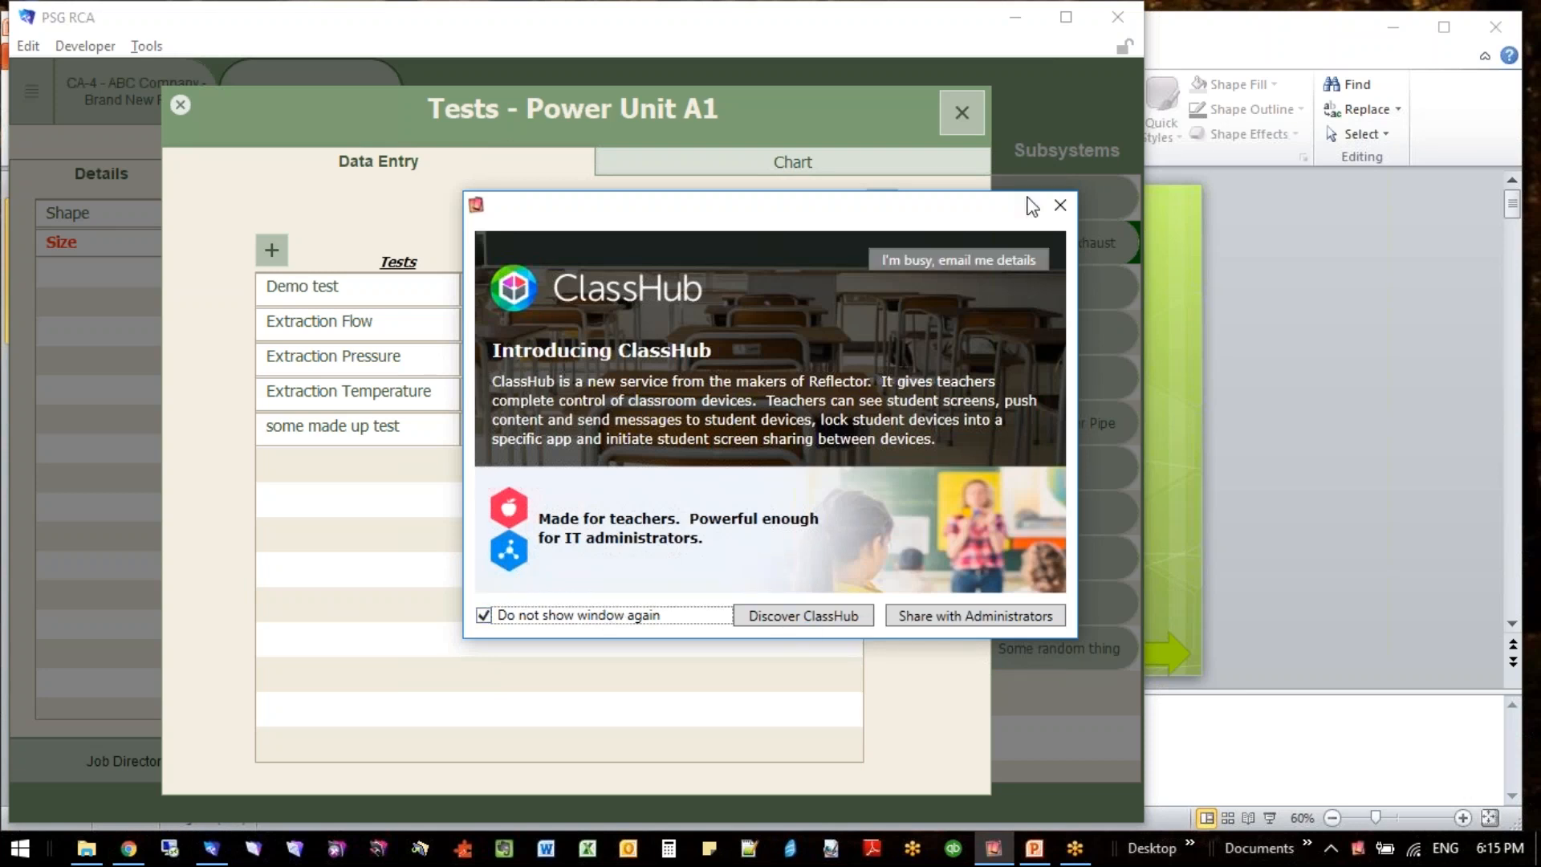
click(1058, 205)
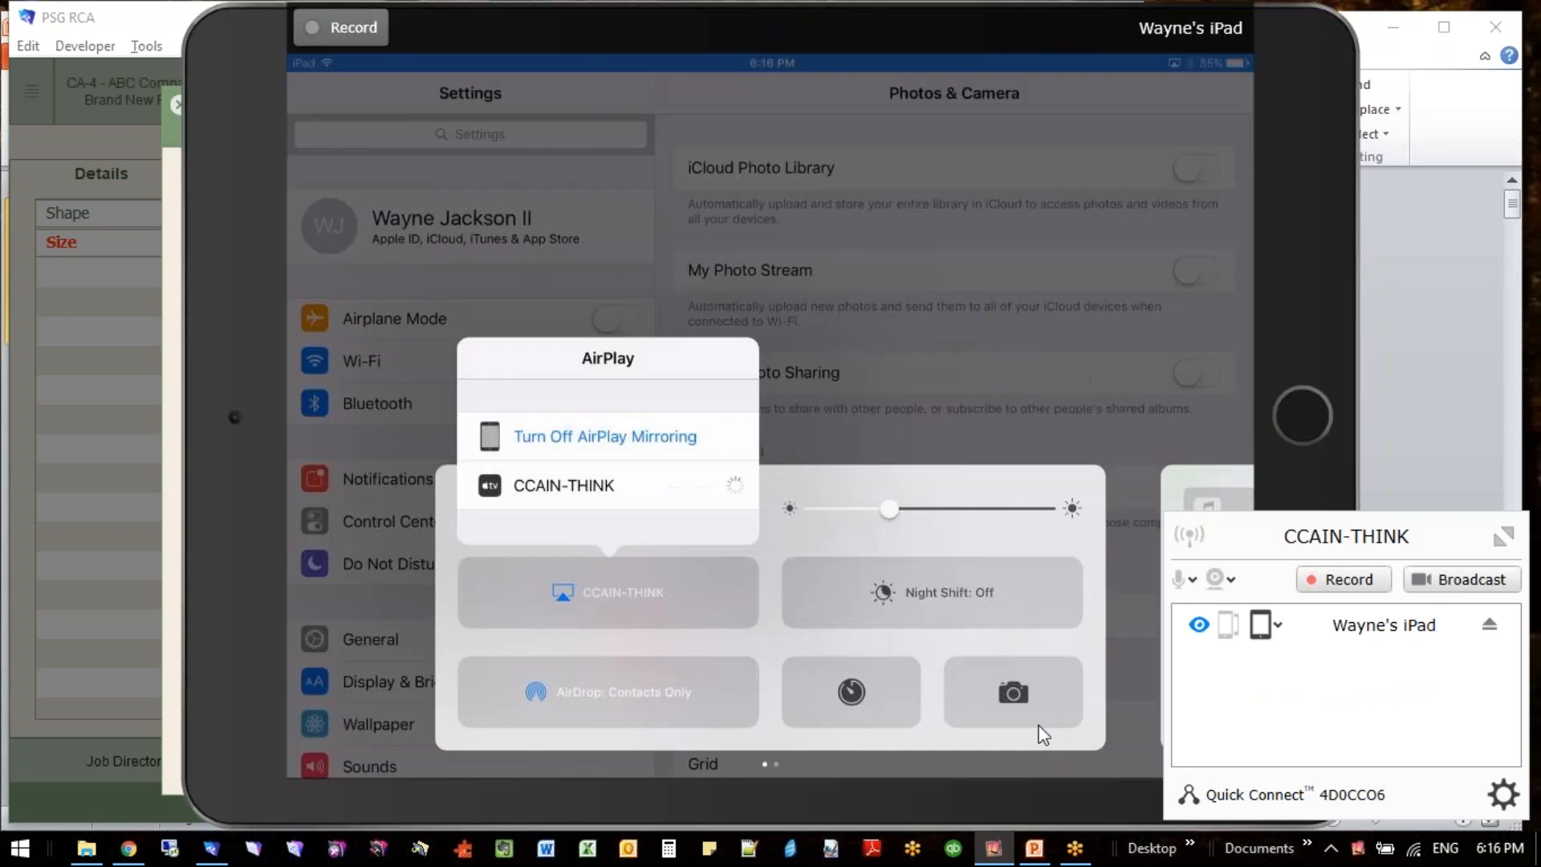
- Reposition the mirrored iPad window to view its screen and hide the window
drag(752, 33, 638, 56)
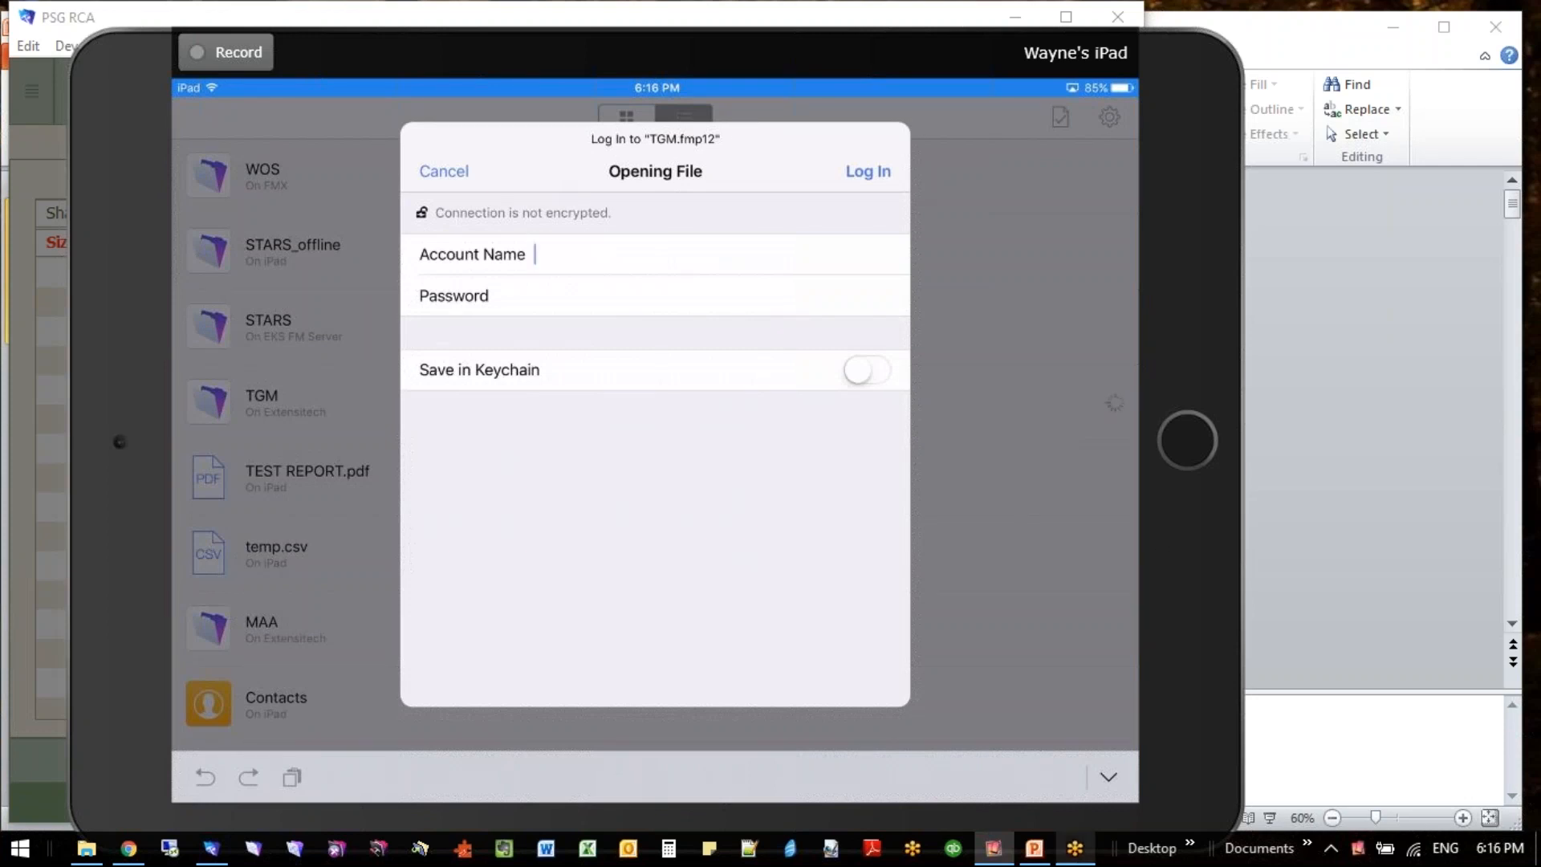
click(994, 851)
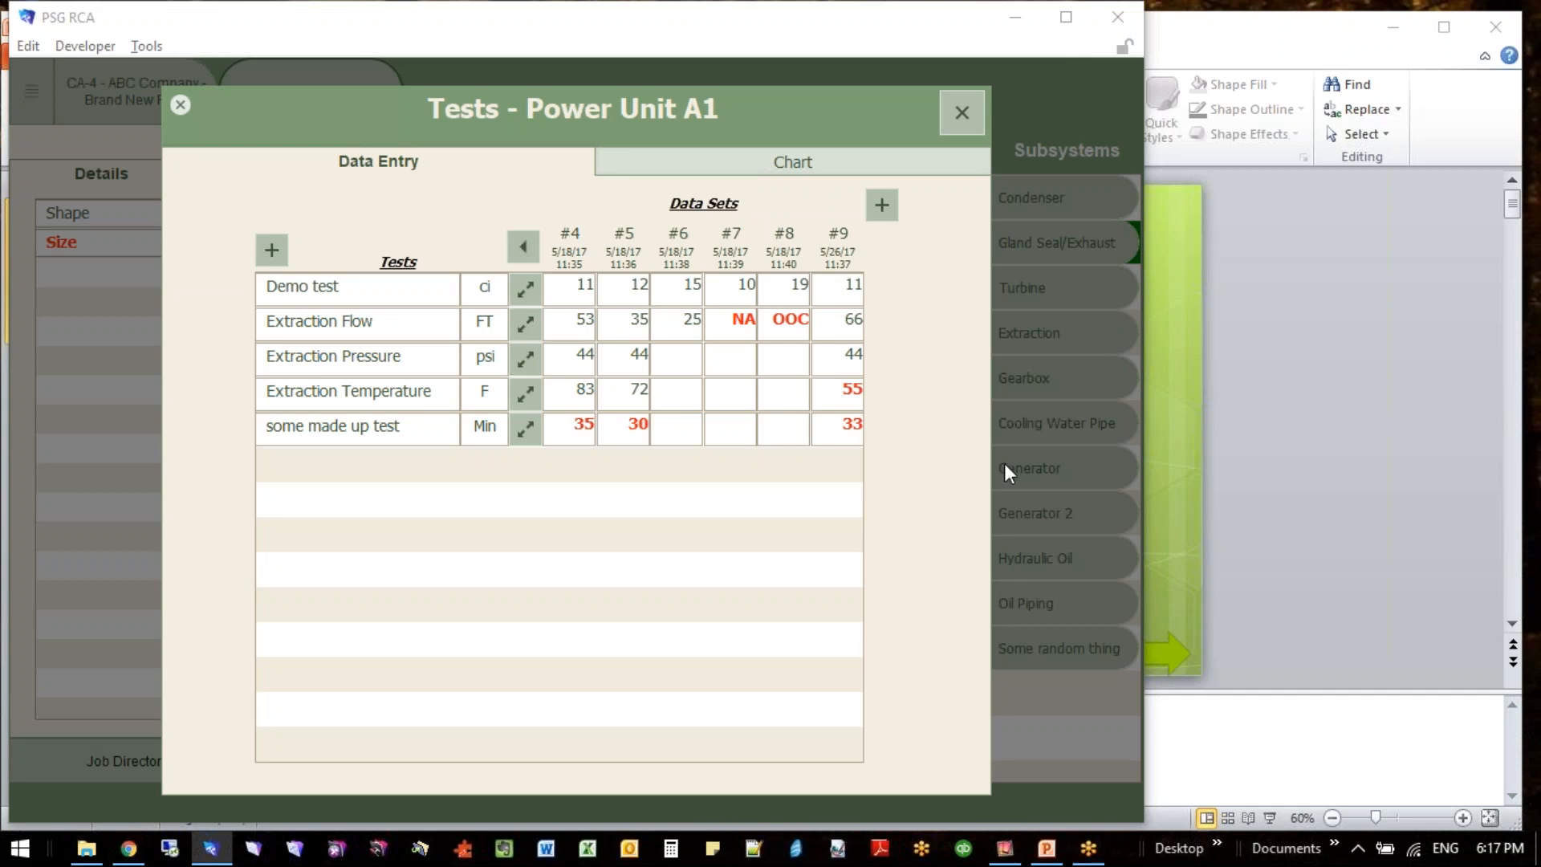
- Close the tests window and view the photo capture options and photo container of Power Unit A1
click(956, 118)
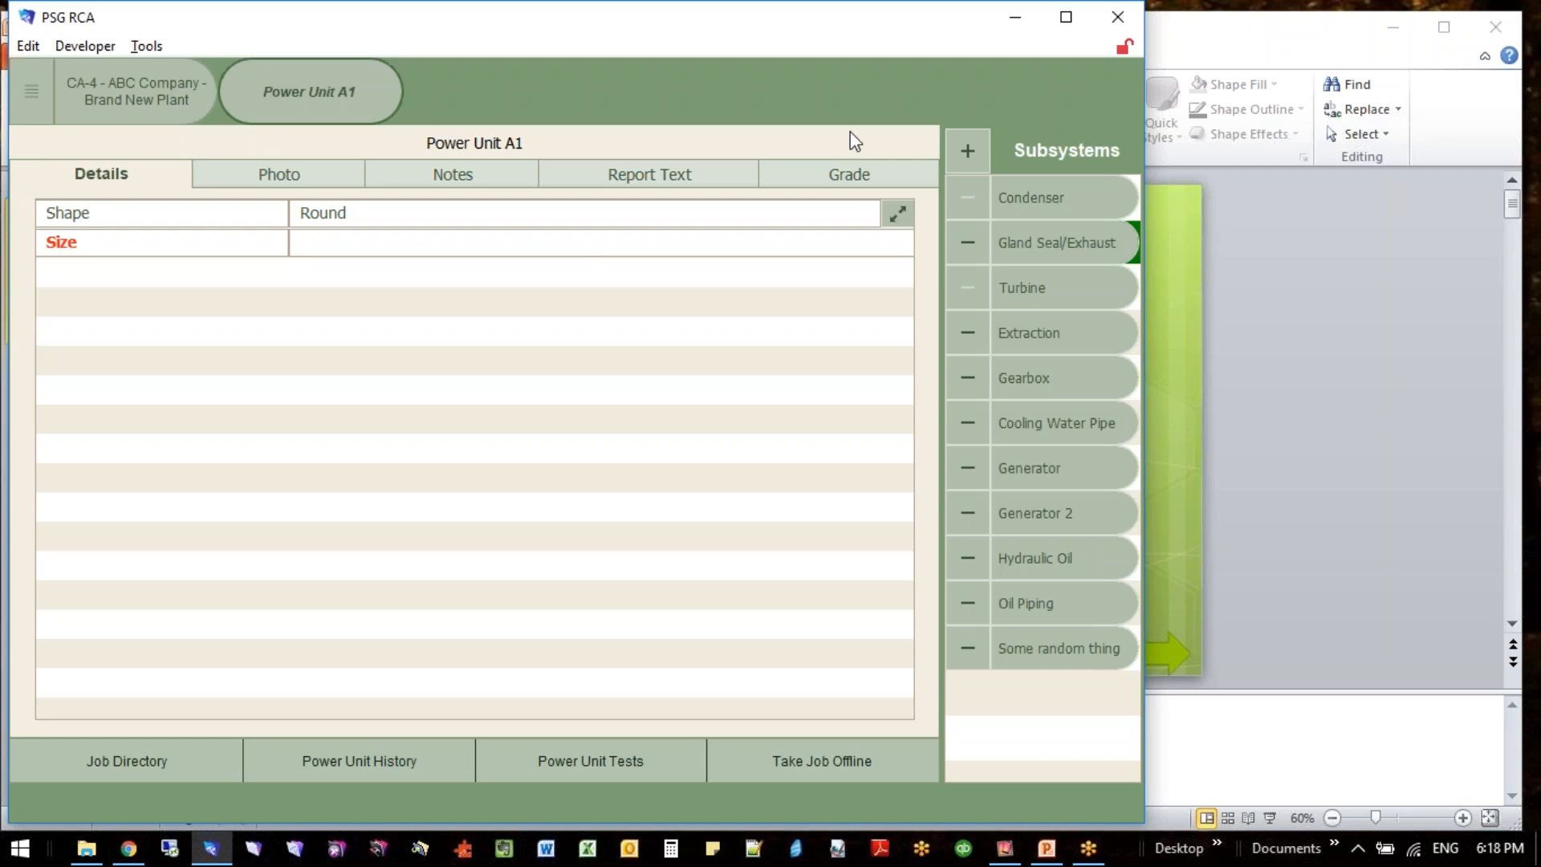
click(278, 171)
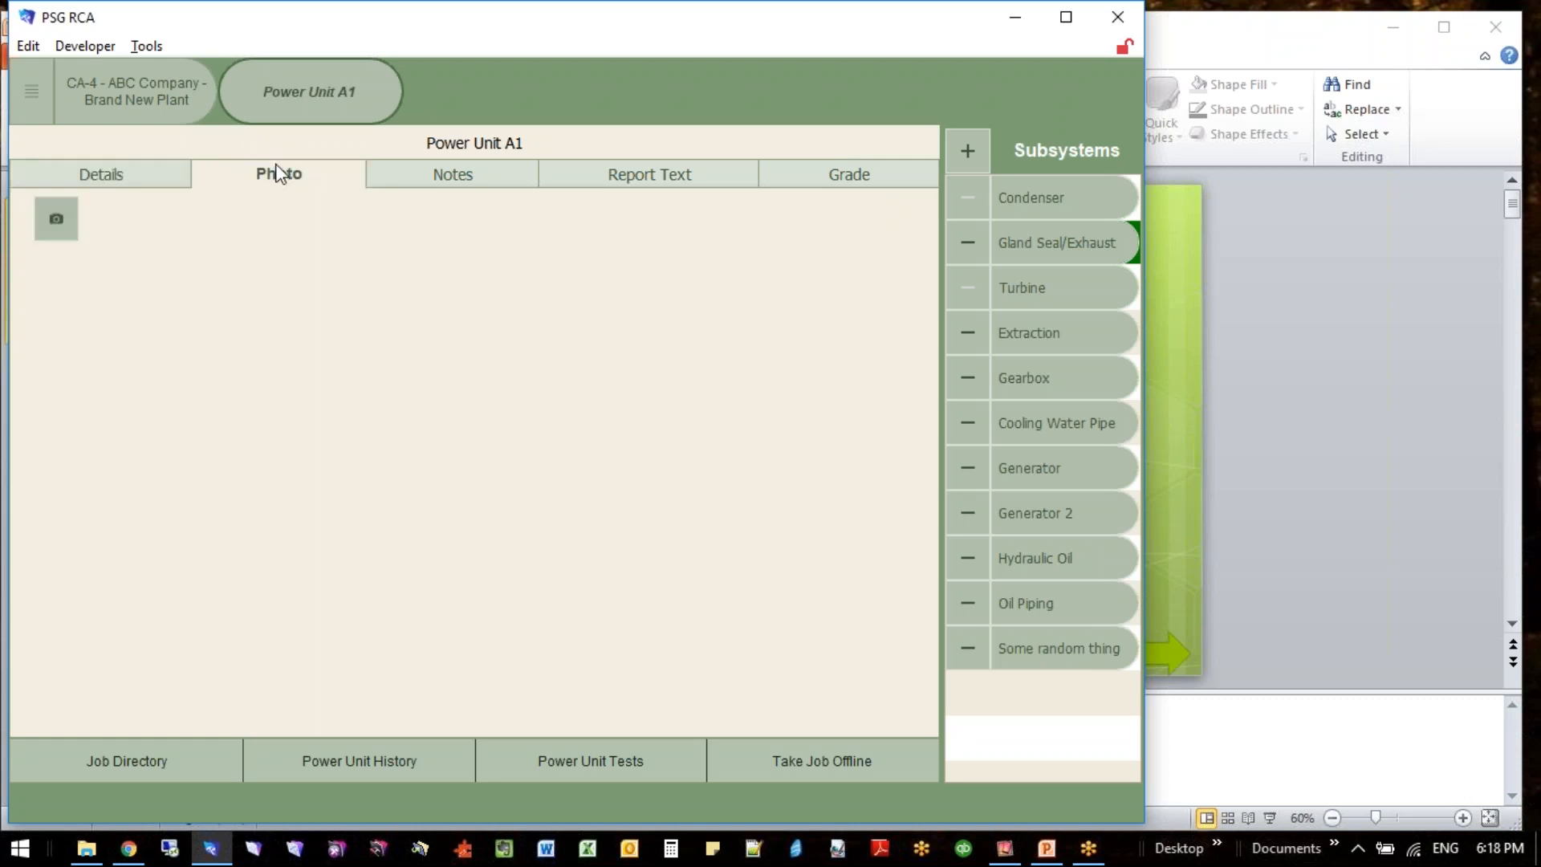
click(56, 220)
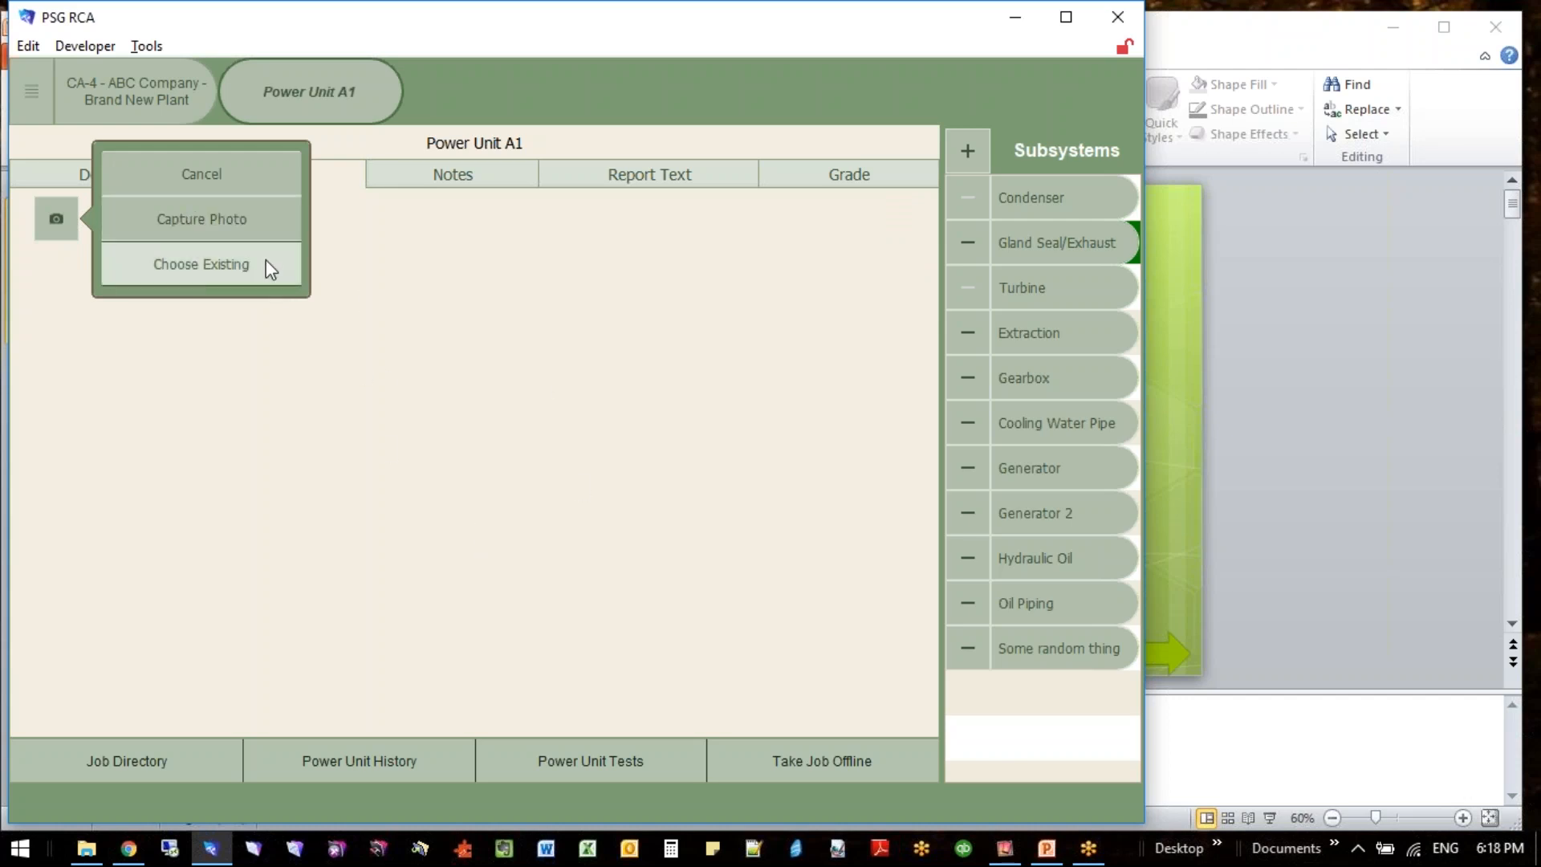
click(258, 236)
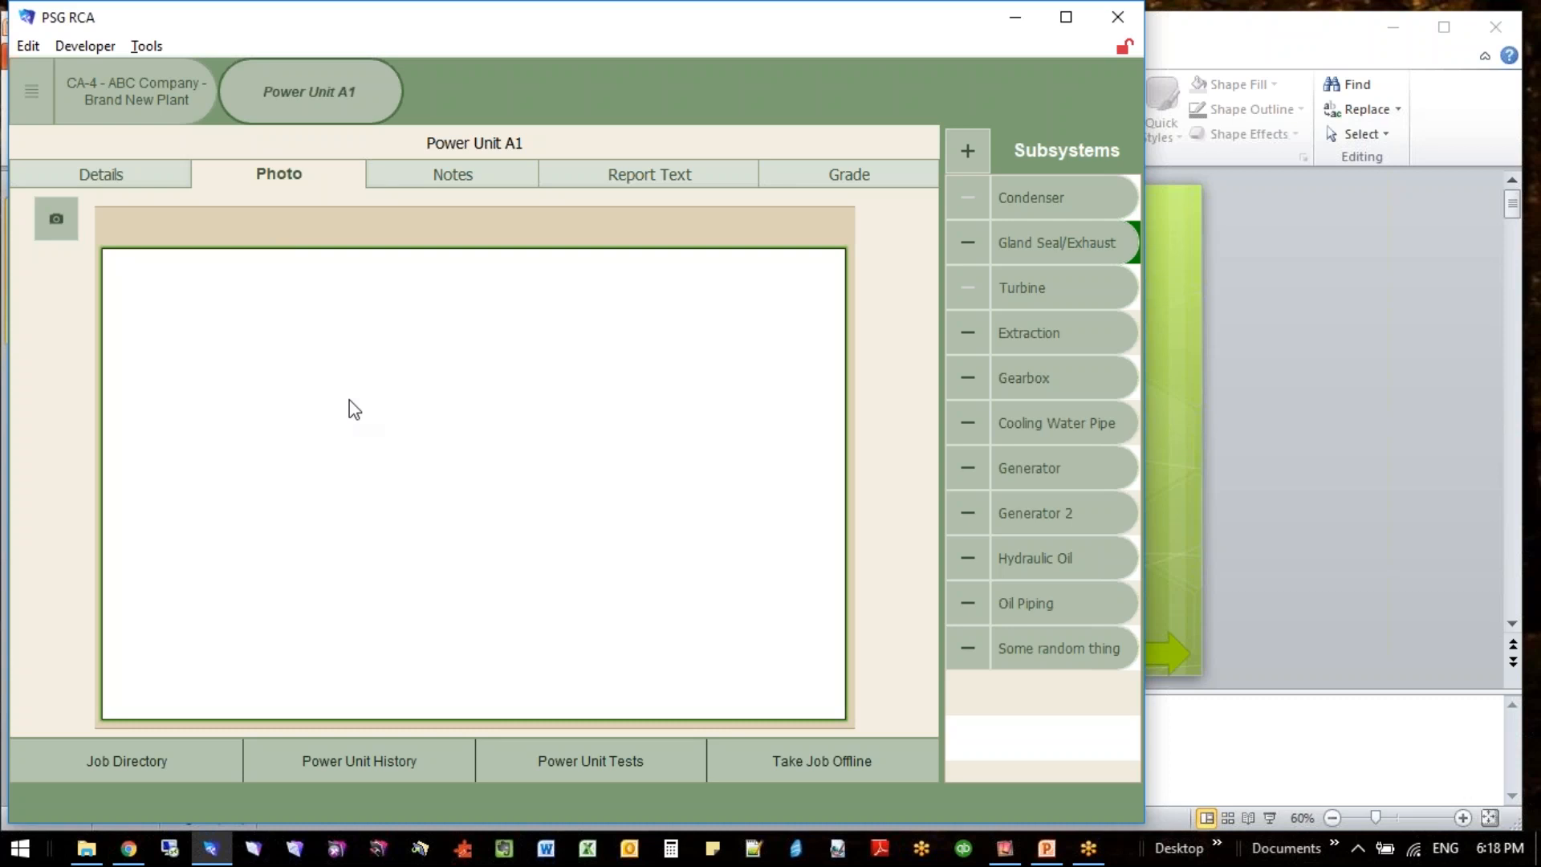
click(56, 218)
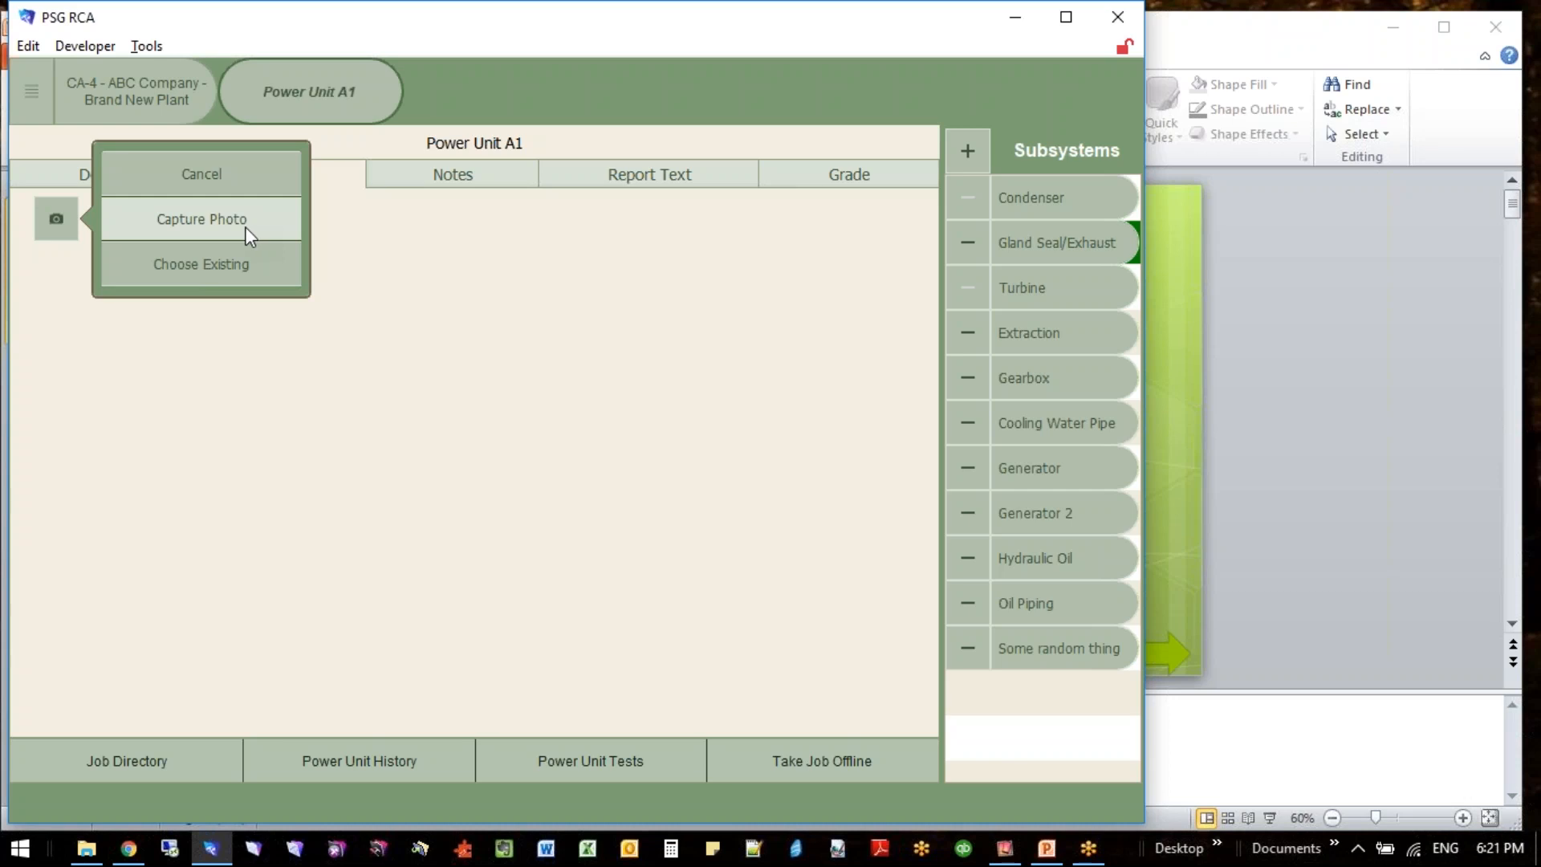
click(1527, 338)
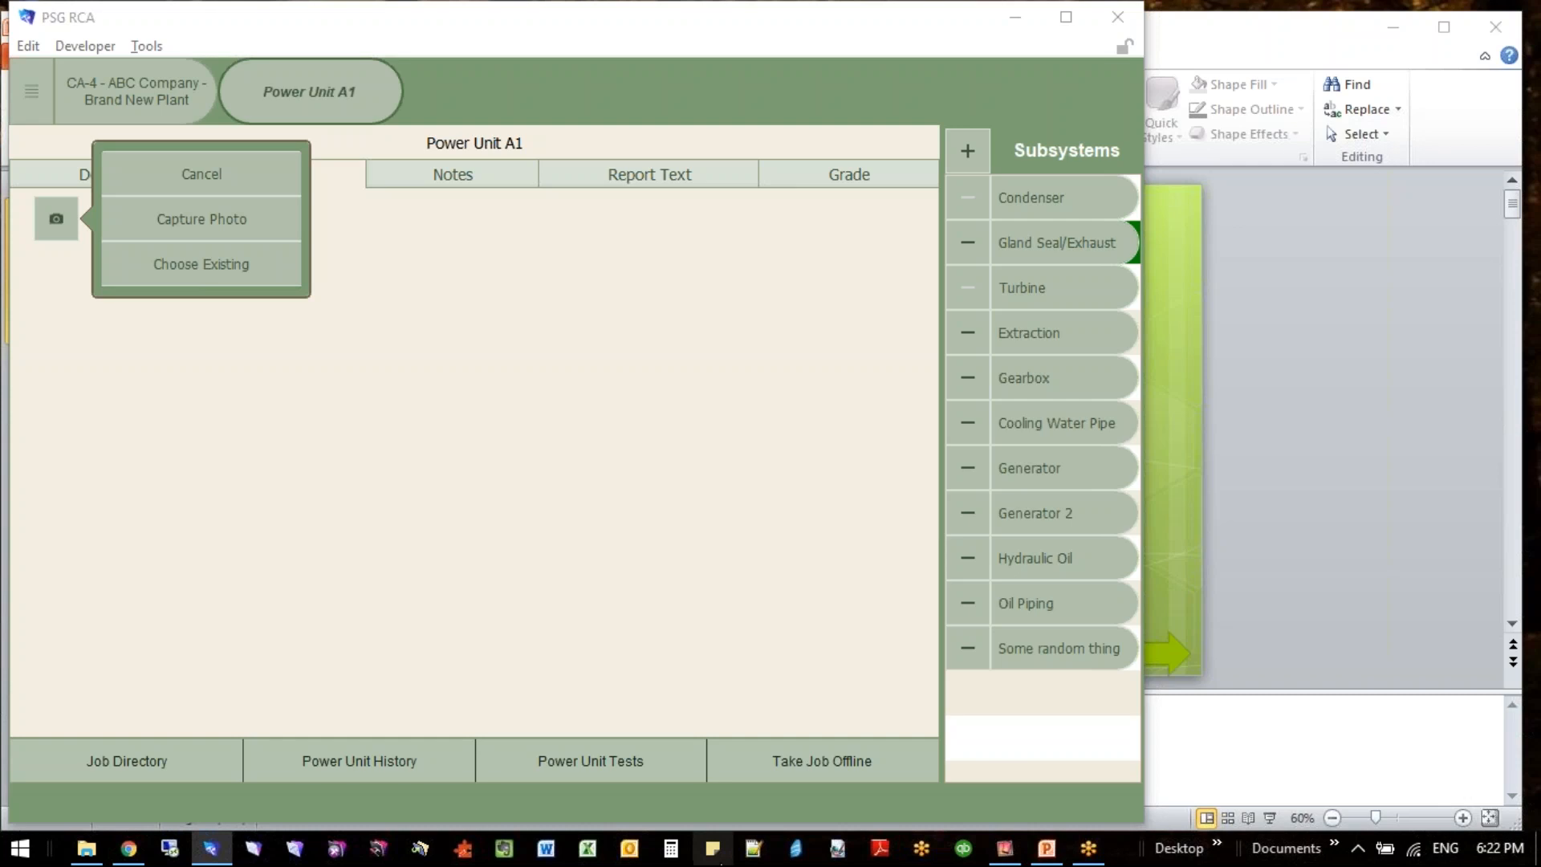
- Switch to Sticky Notes and write a note reading "worklfow for iOS" with an indented second line "pass between iOS"
click(727, 857)
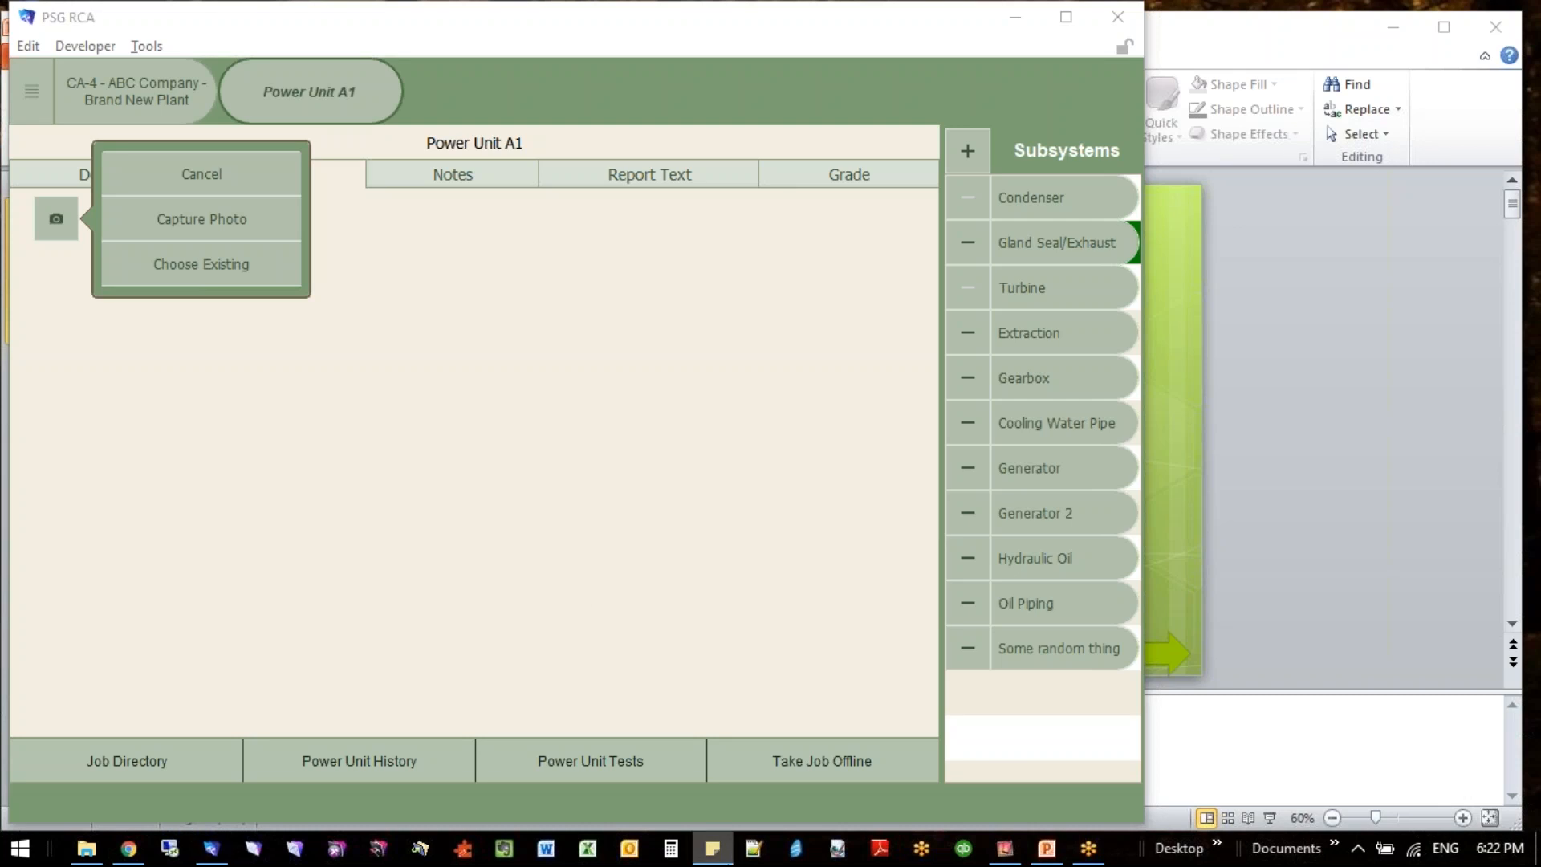
text(worklfo)
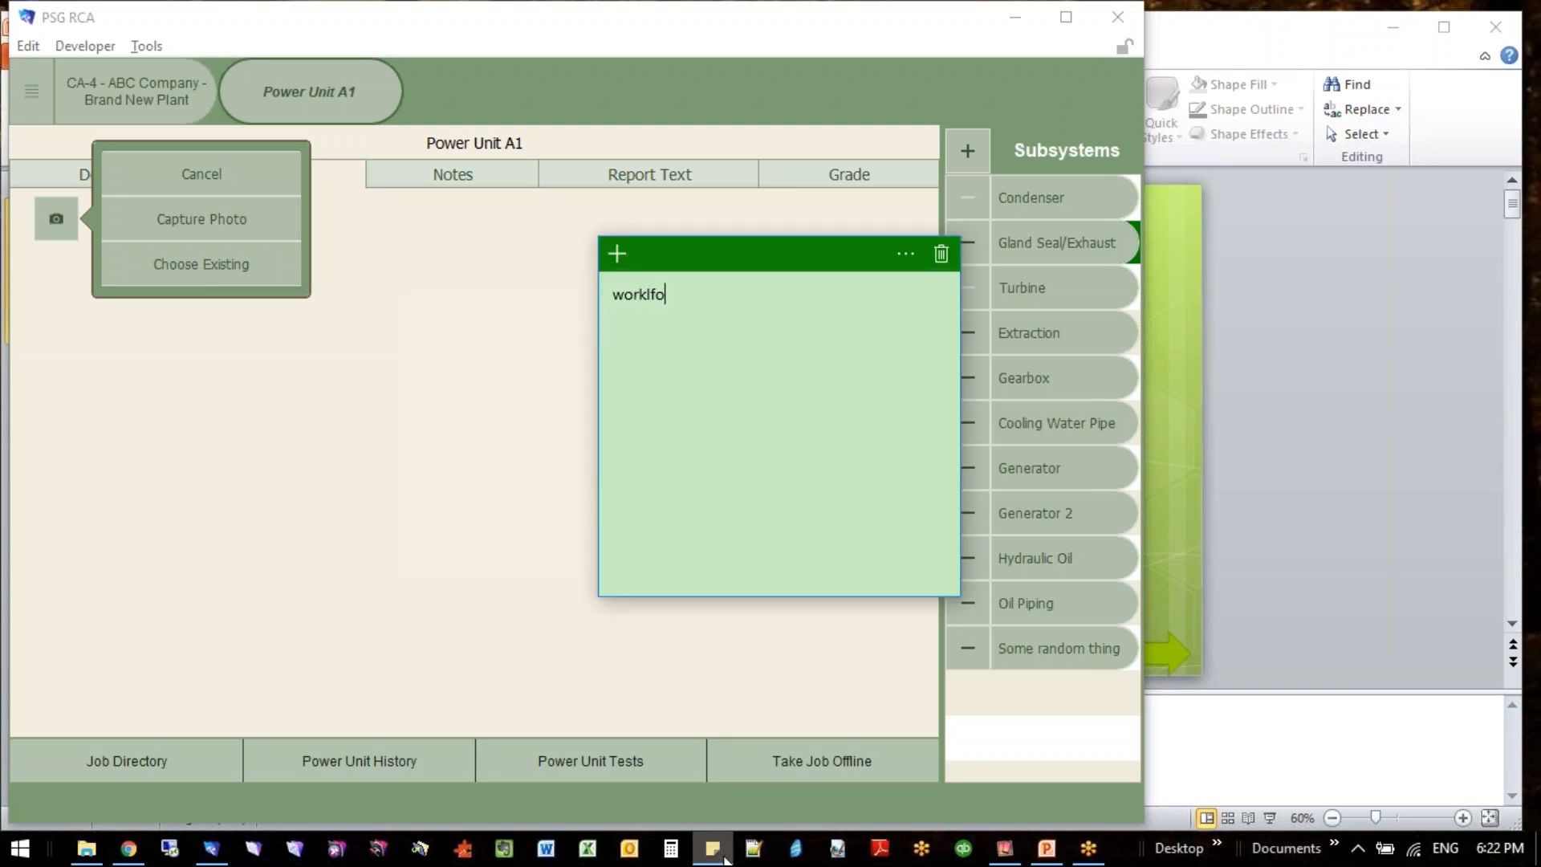
text(w for iOS)
key(Return)
text(pass between iOS)
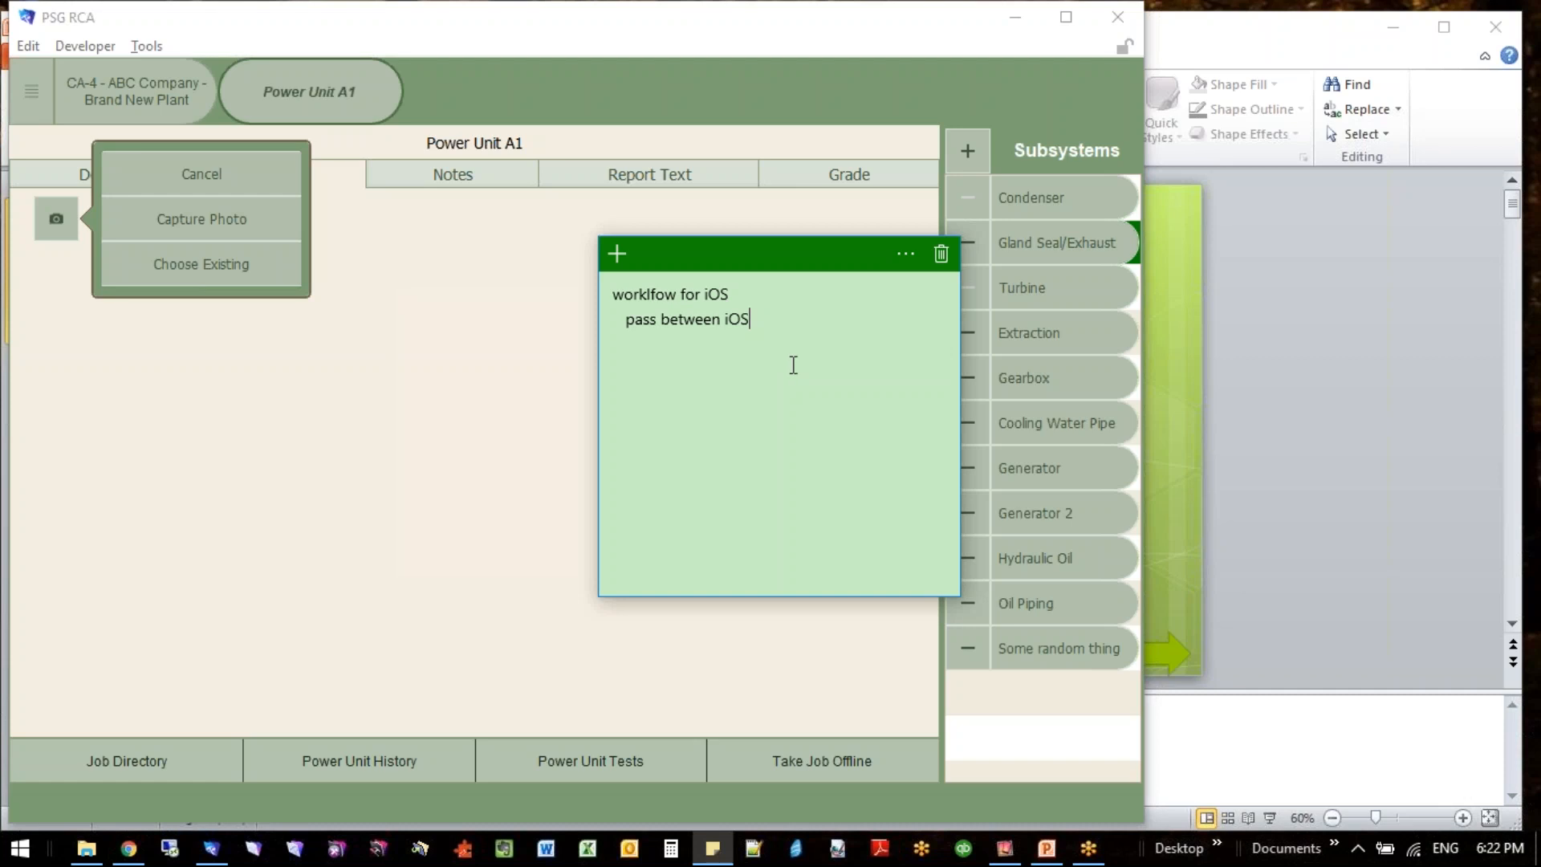
double_click(642, 296)
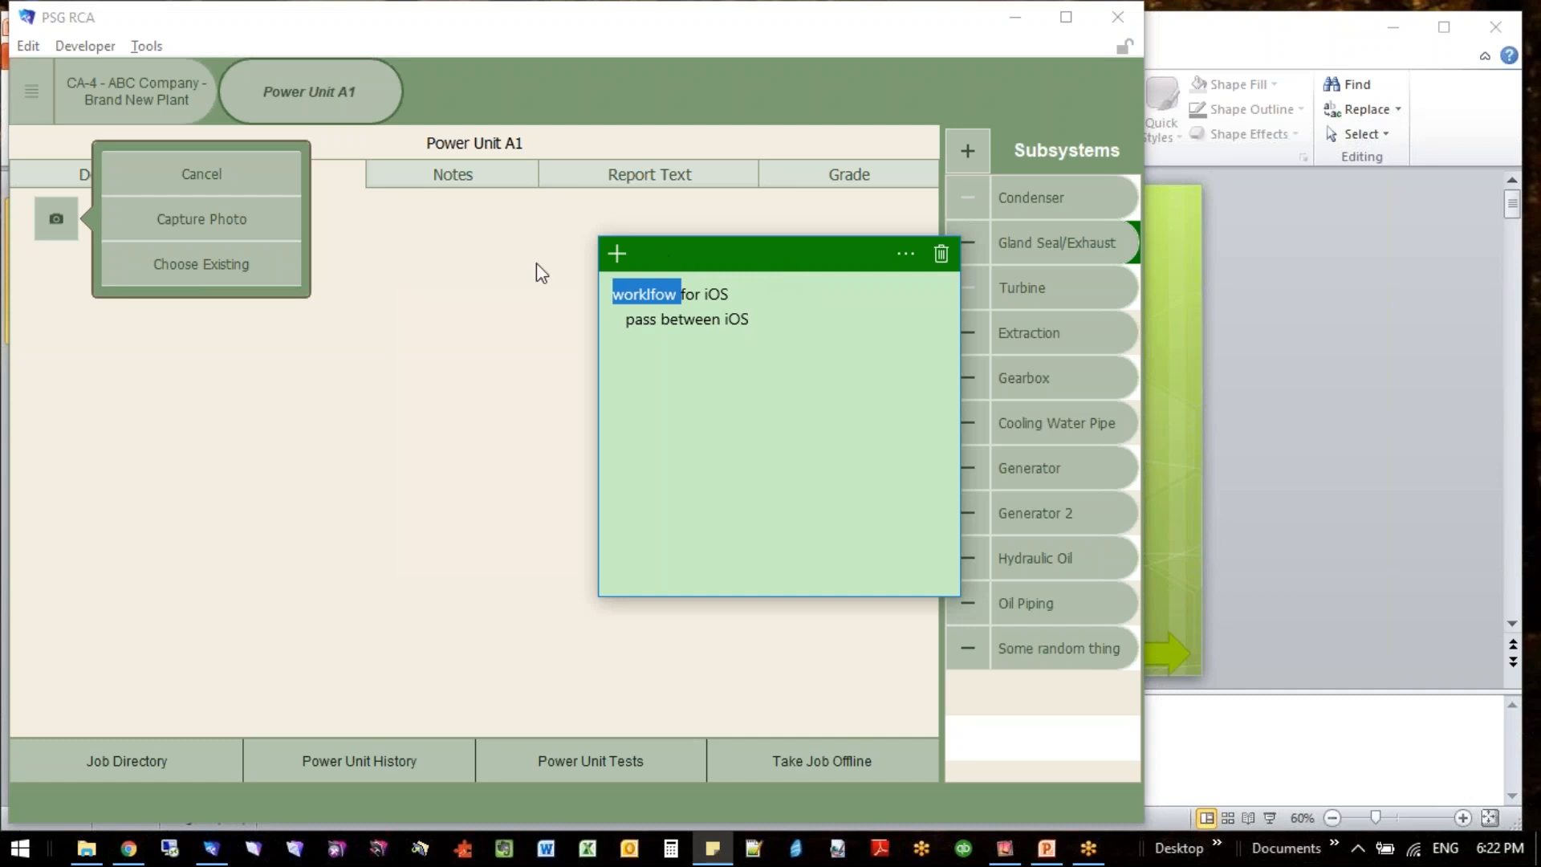
- Return to FileMaker Pro, put the power unit layout in Layout mode and show the subsystem description button's appearance settings
click(480, 288)
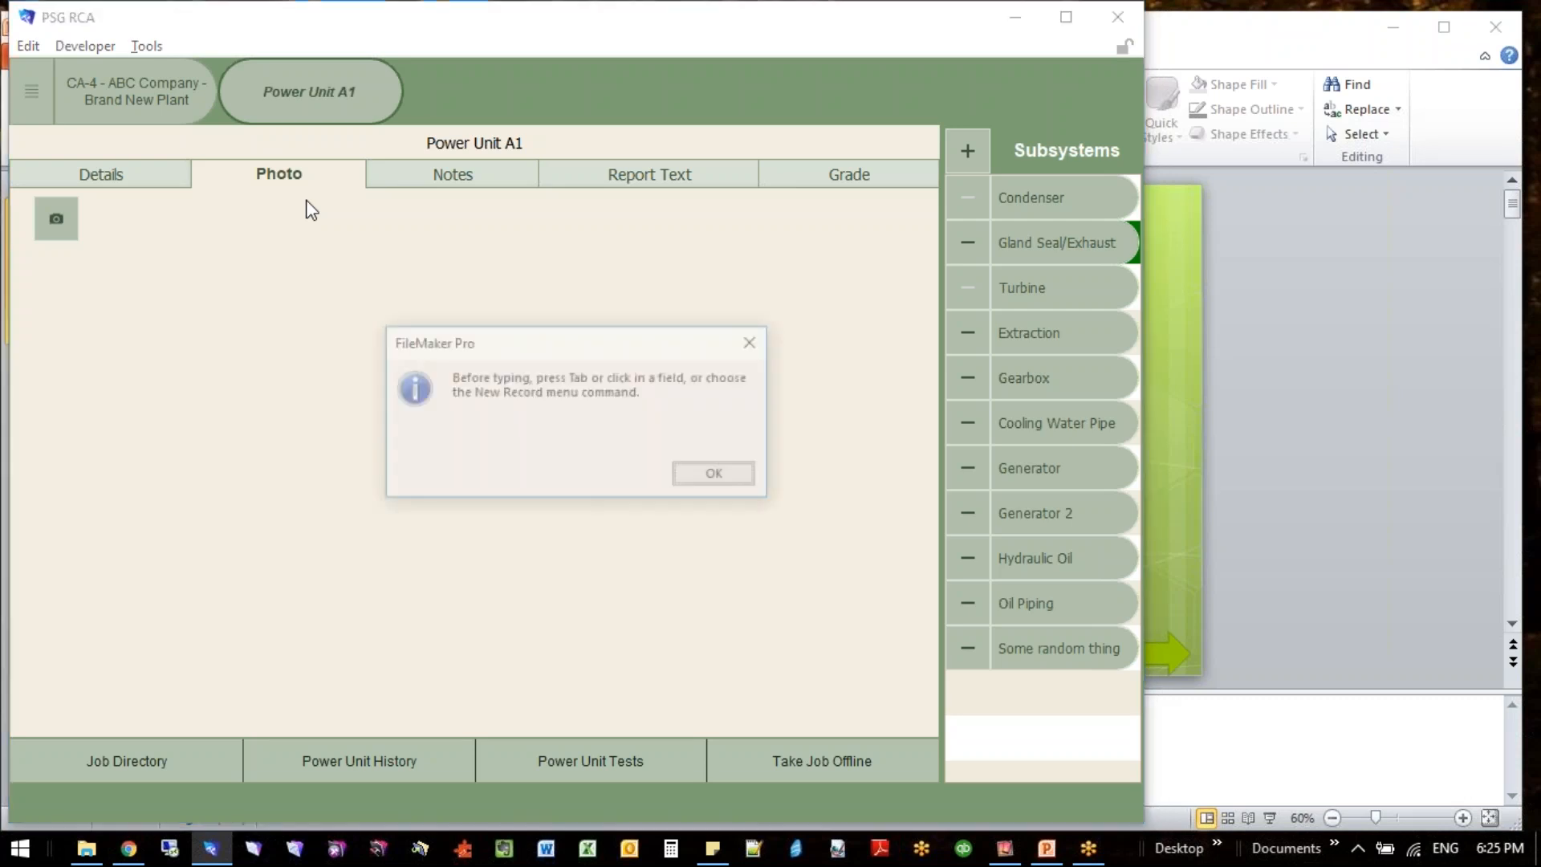
key(Return)
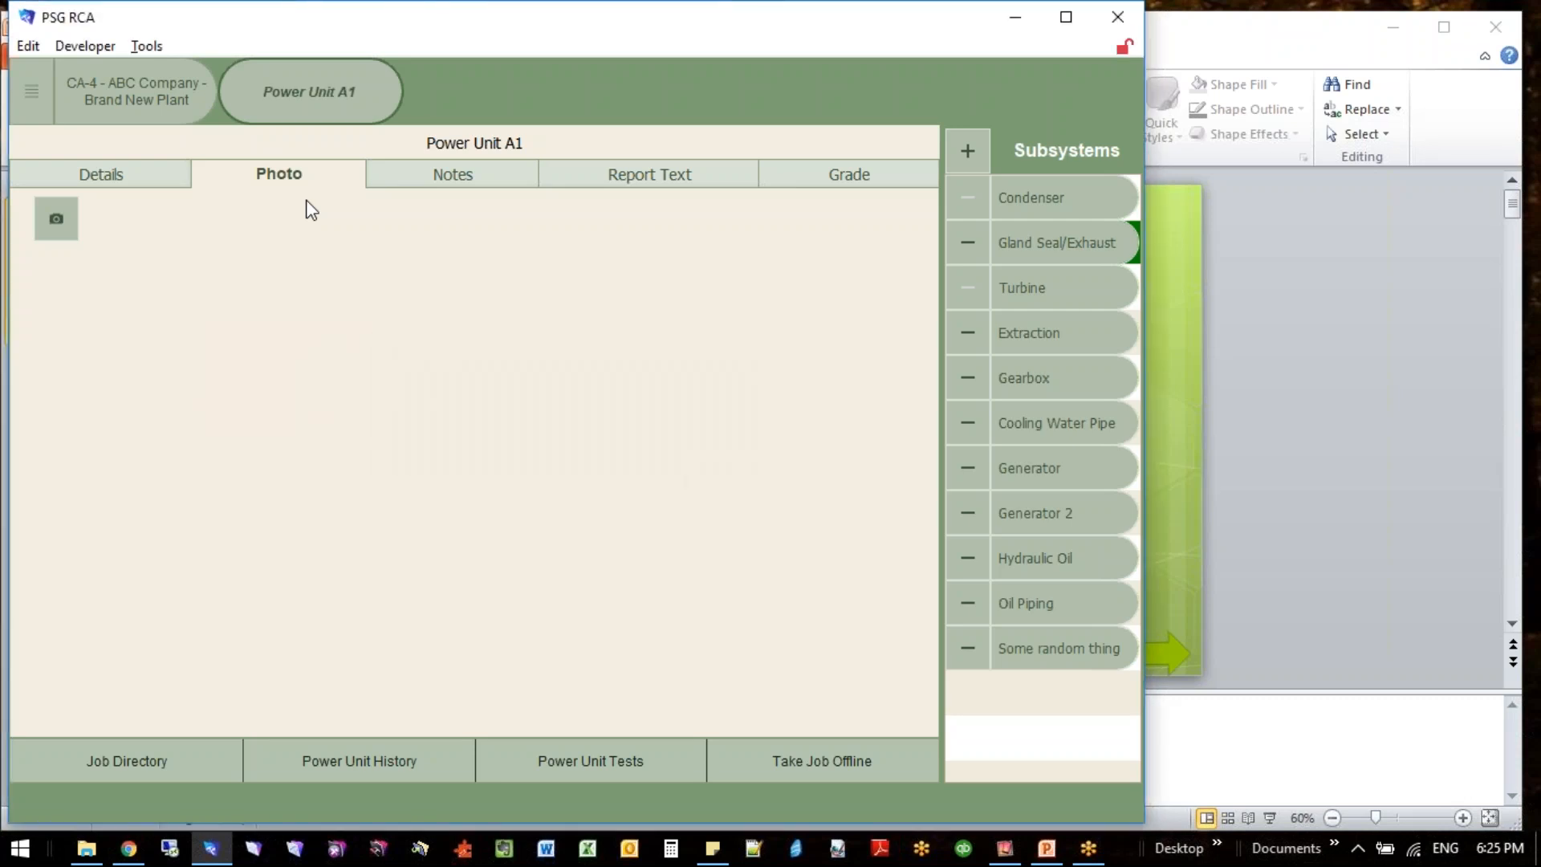
key(ctrl+l)
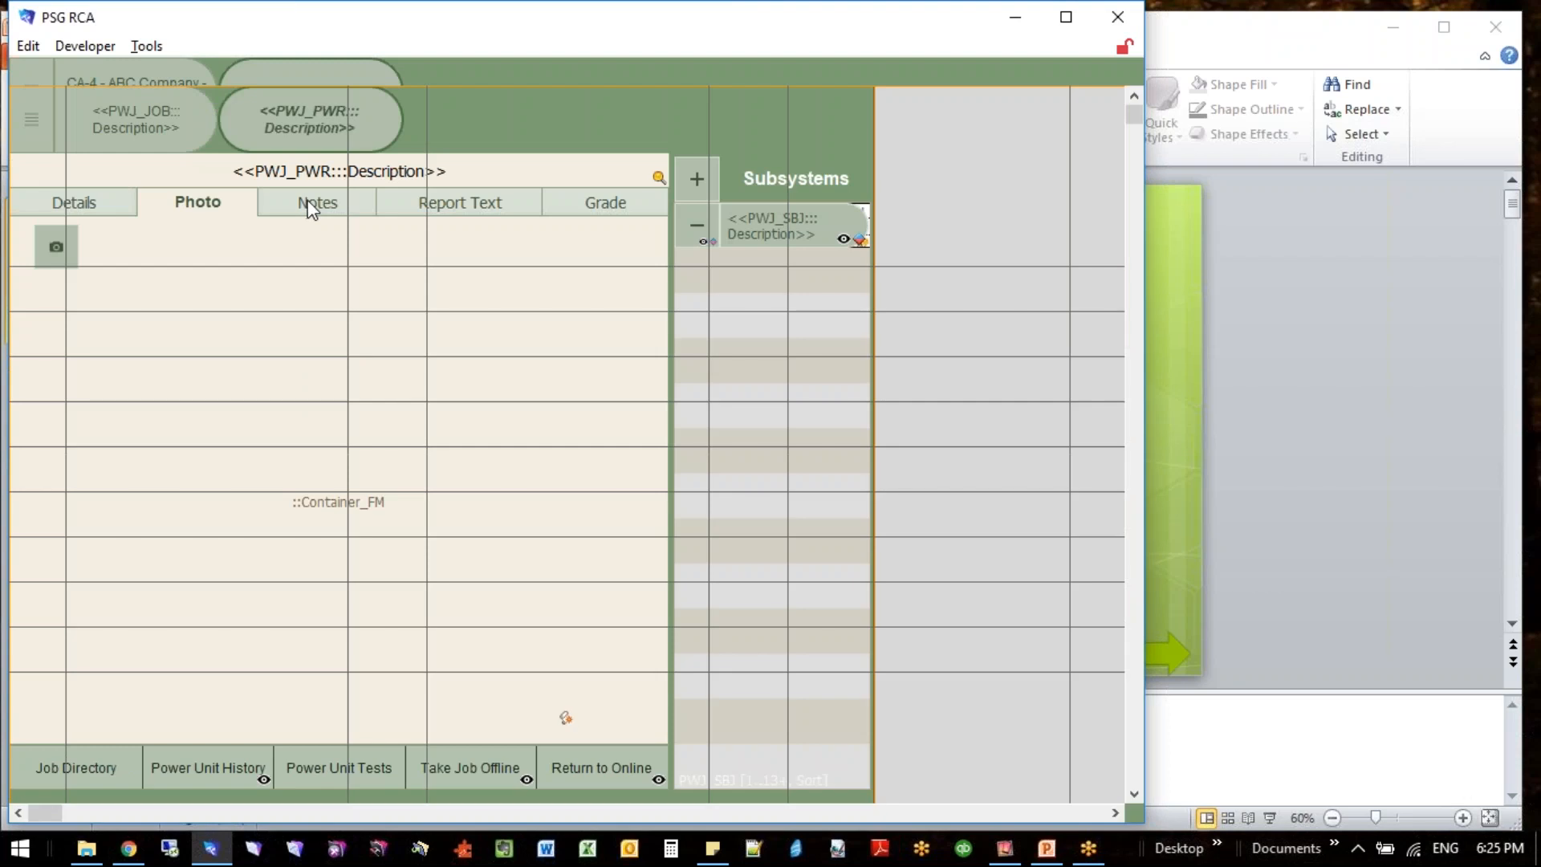
click(764, 239)
drag(1361, 144, 944, 102)
click(916, 126)
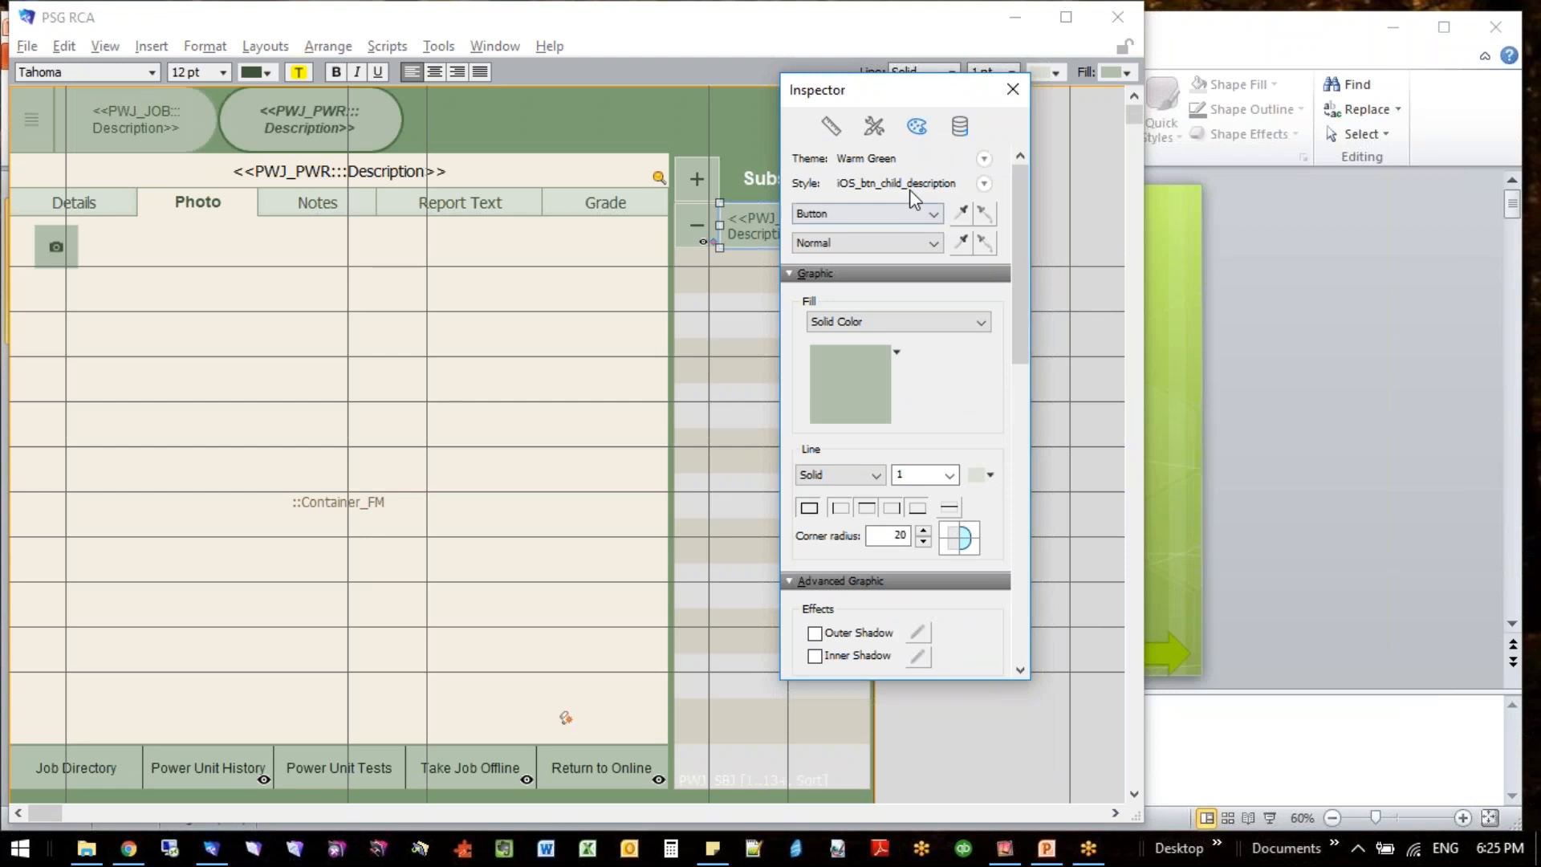
- Examine the list of button styles available in the Warm Green theme for the subsystem description button
click(874, 128)
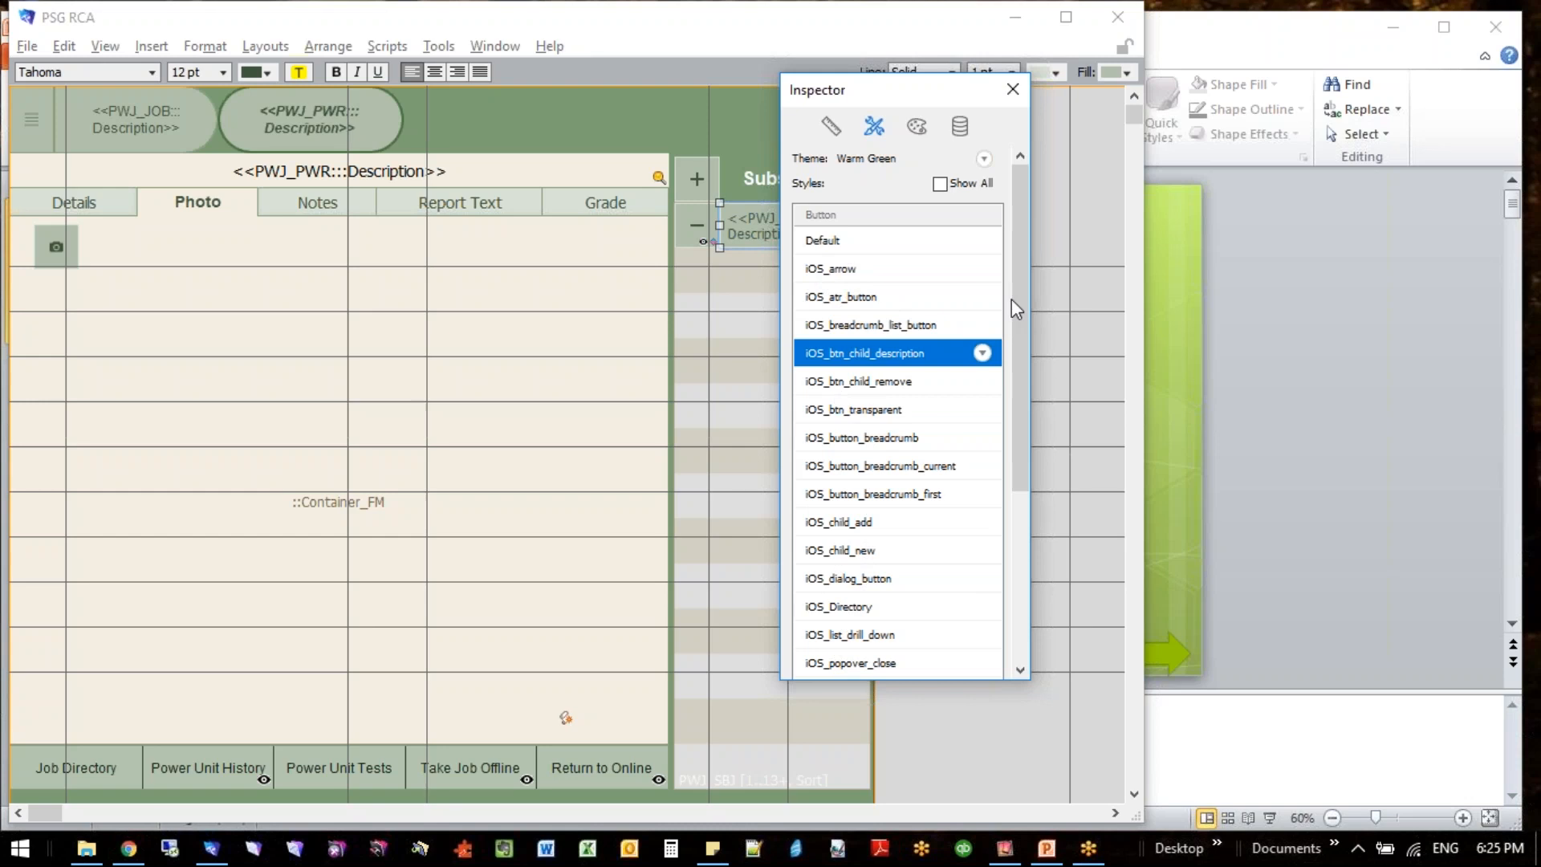
drag(1015, 305, 1013, 540)
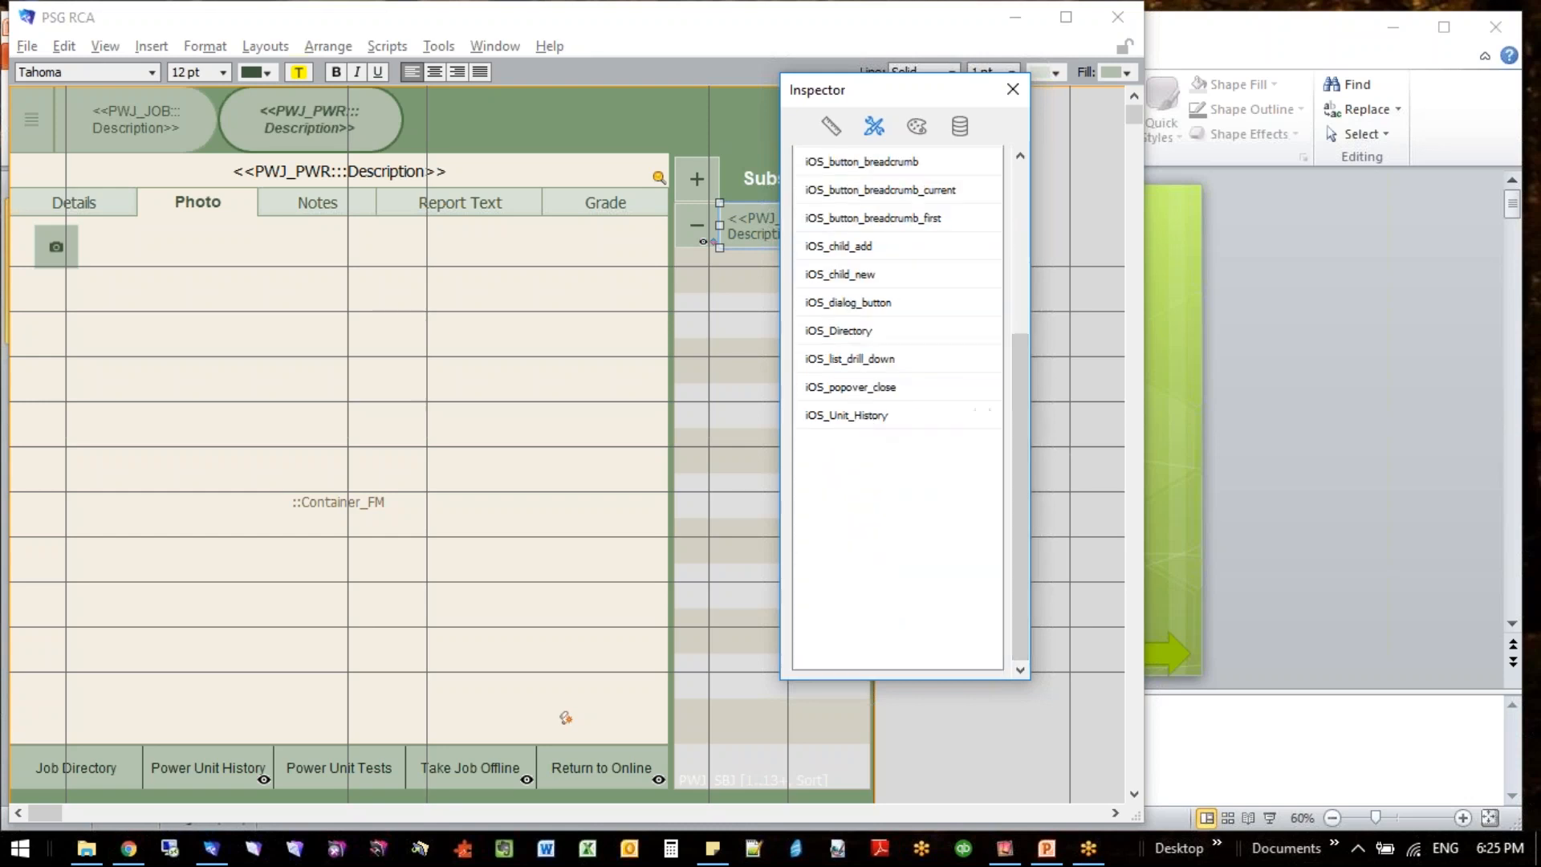
drag(1019, 406, 1014, 249)
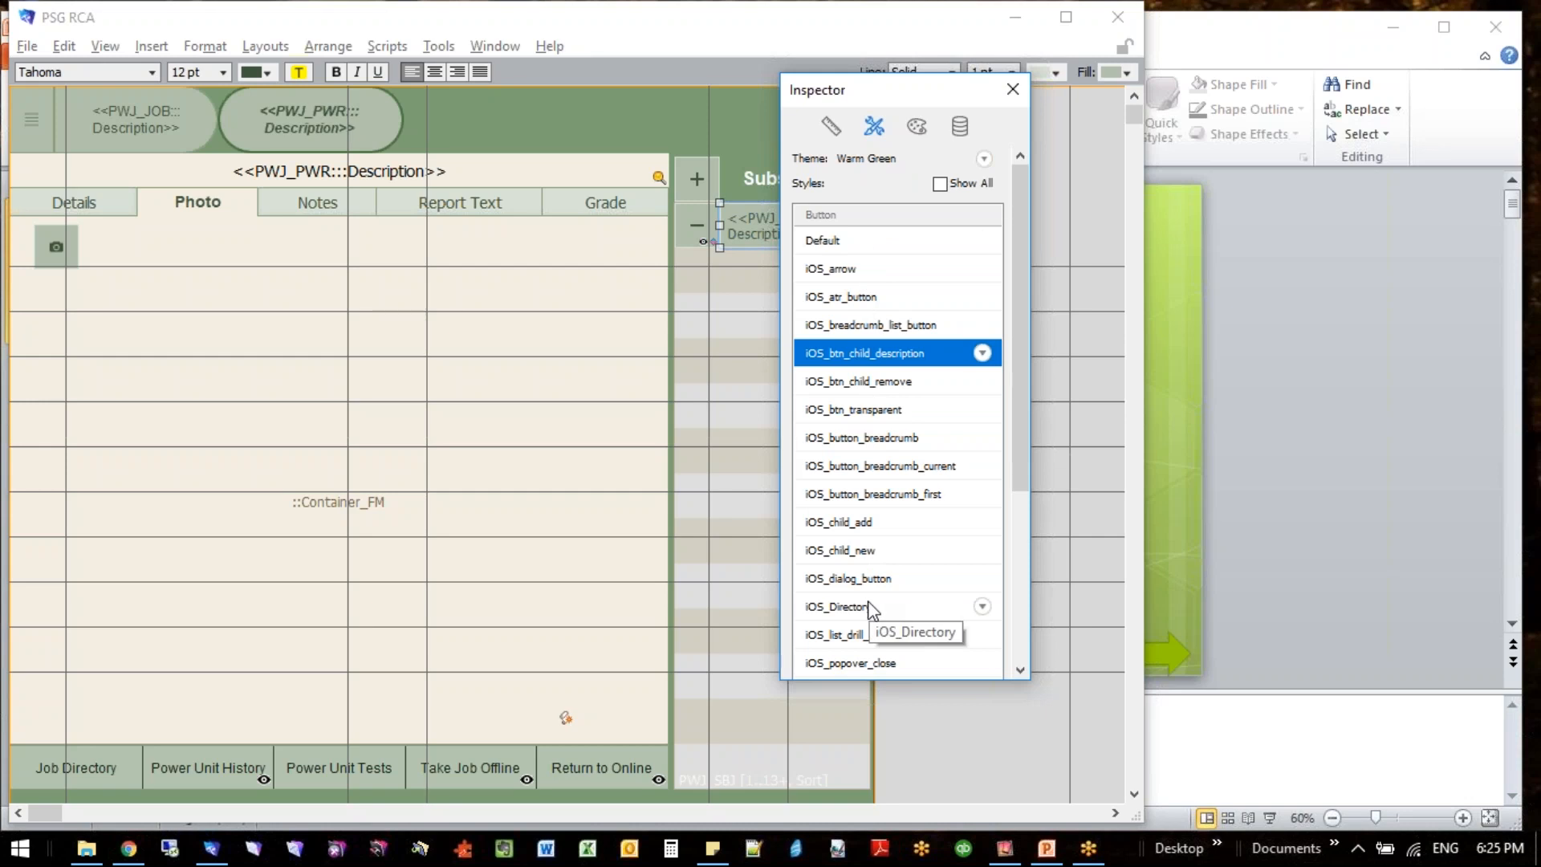
- Compare the Warm Green theme styles available for the photo container group and for the Photo tab panel
scroll(1026, 345, down, 1)
drag(1026, 345, 904, 268)
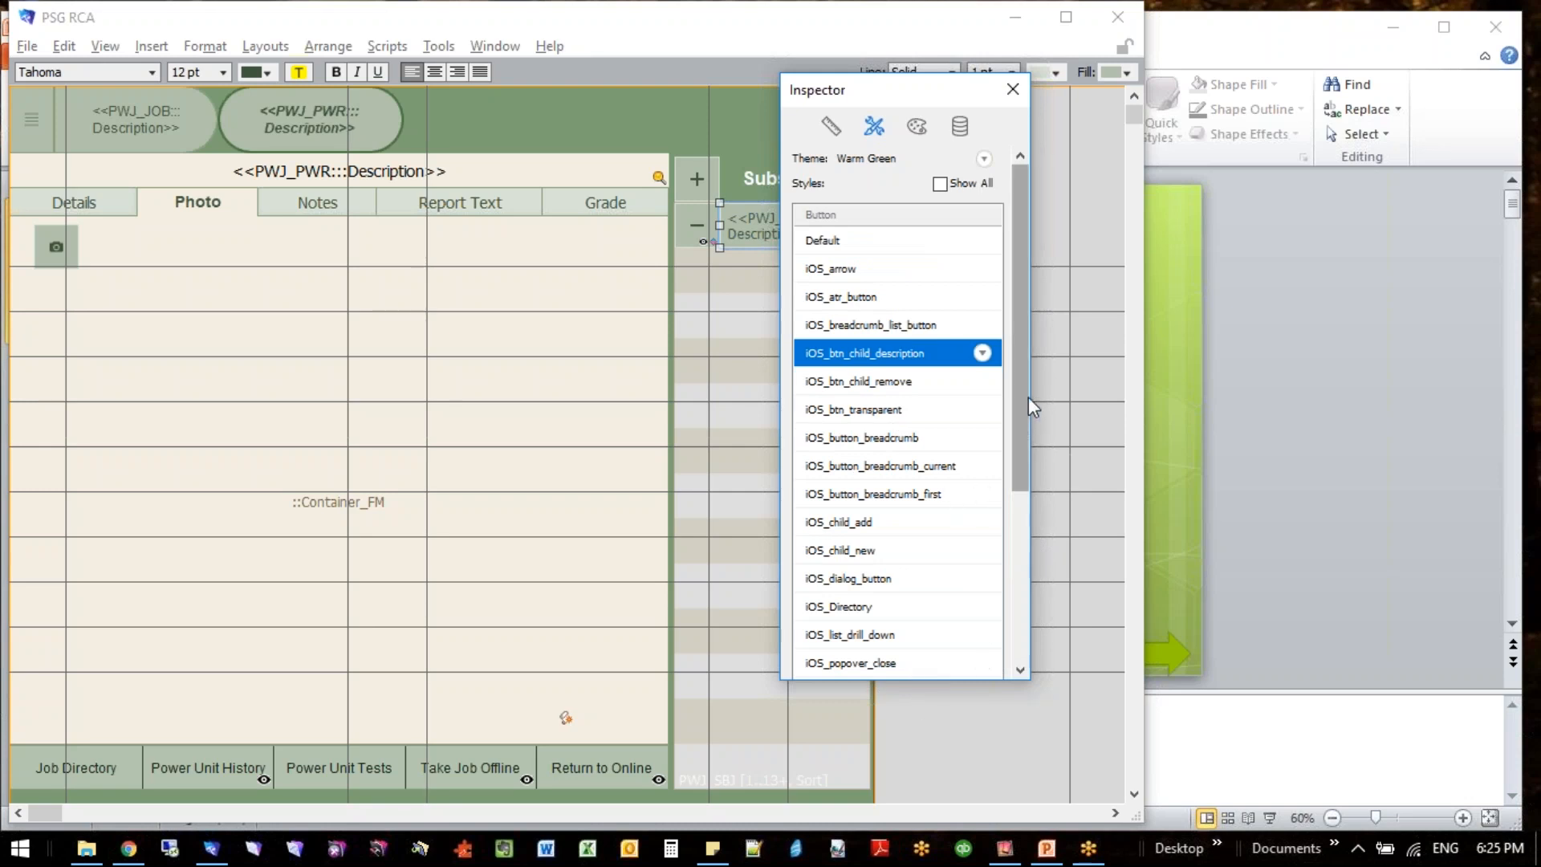
click(373, 508)
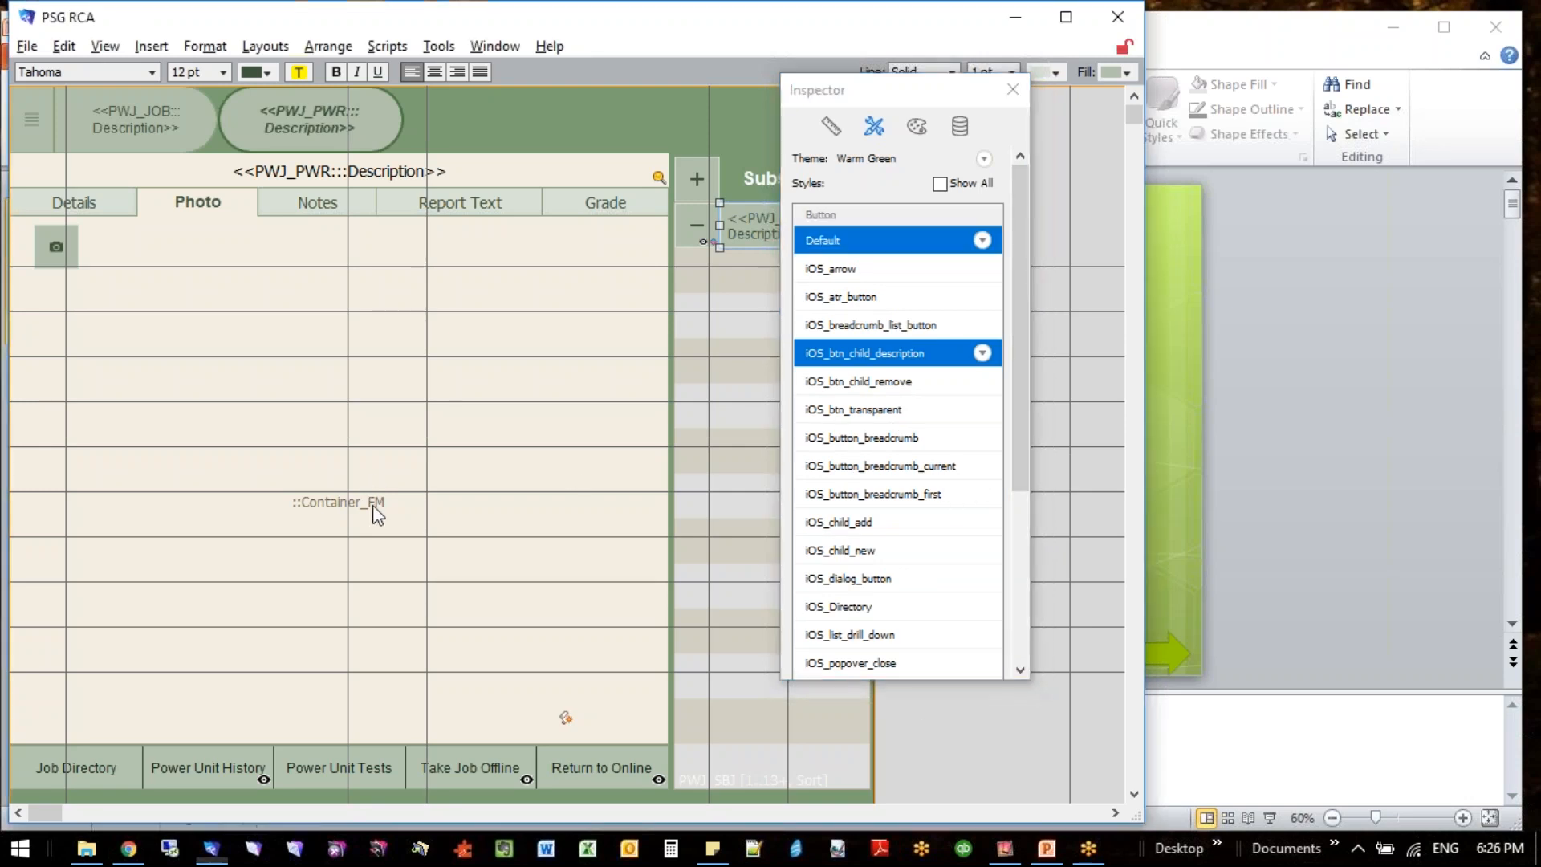
click(372, 507)
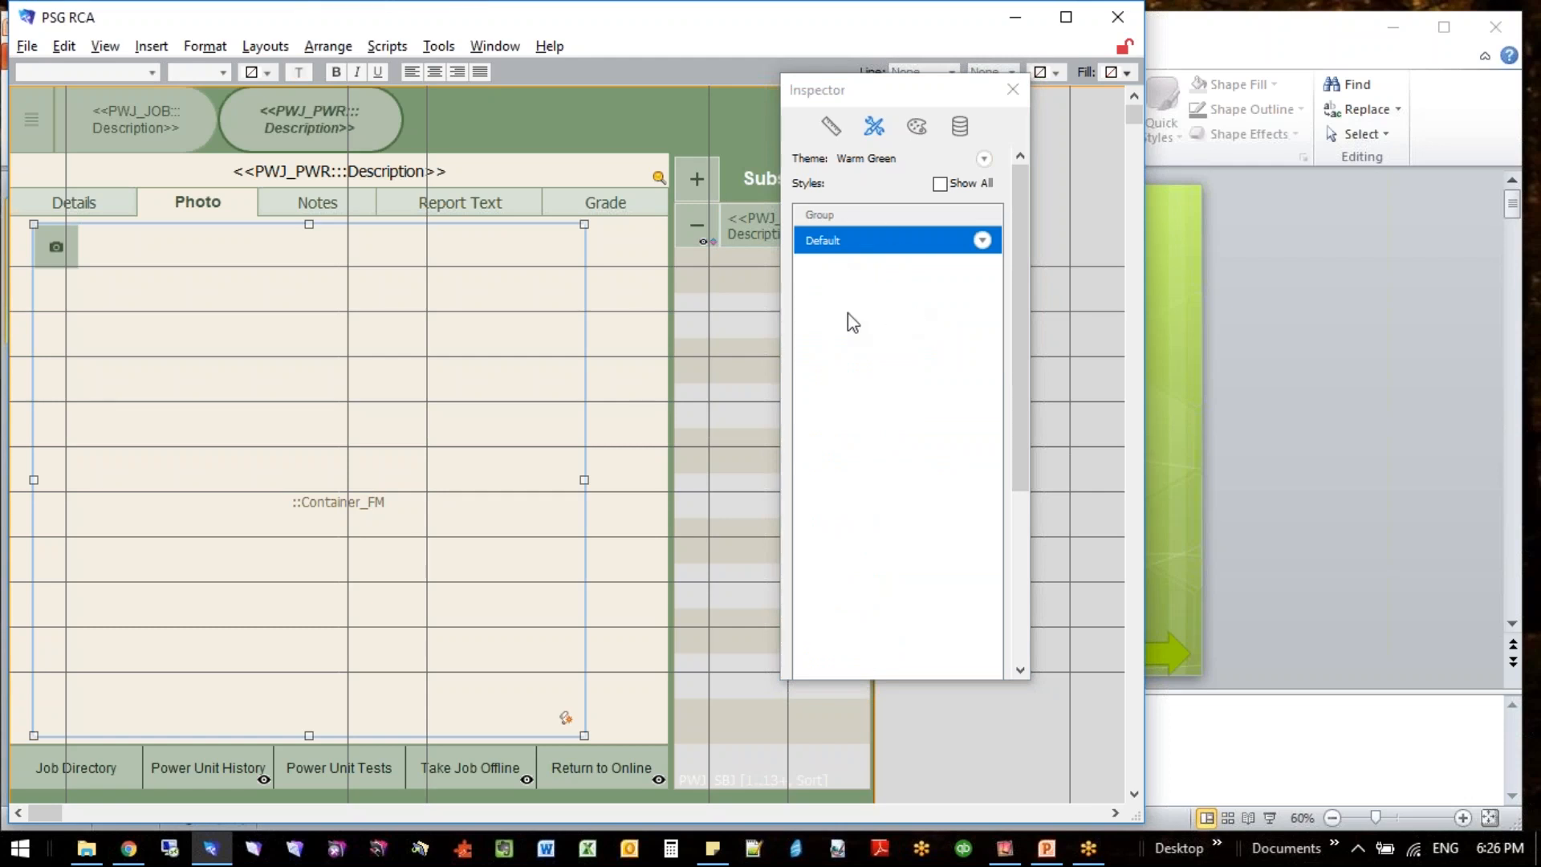
click(200, 205)
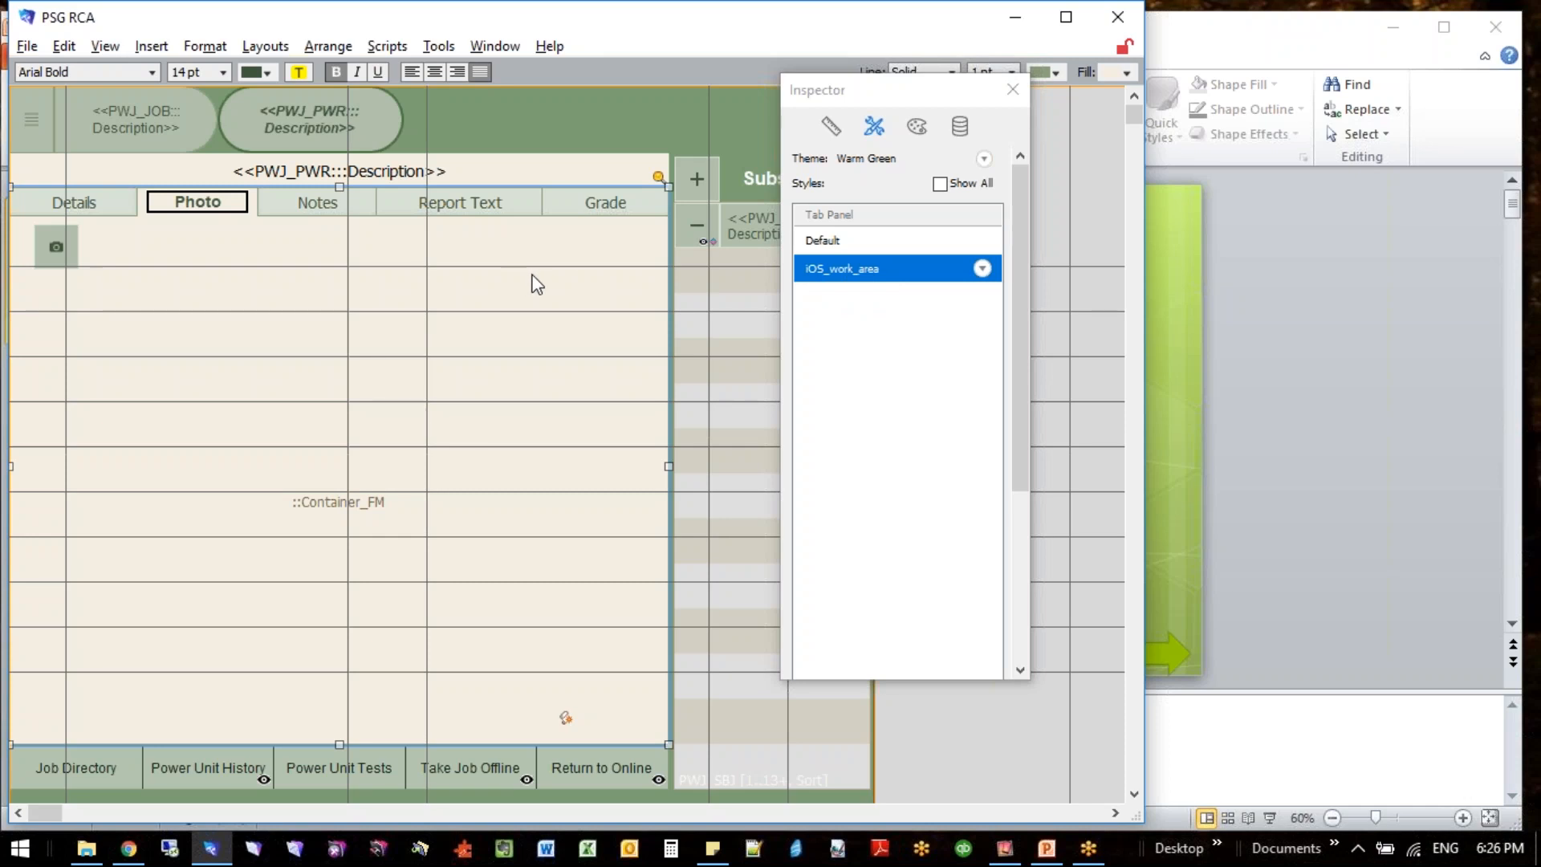
click(45, 259)
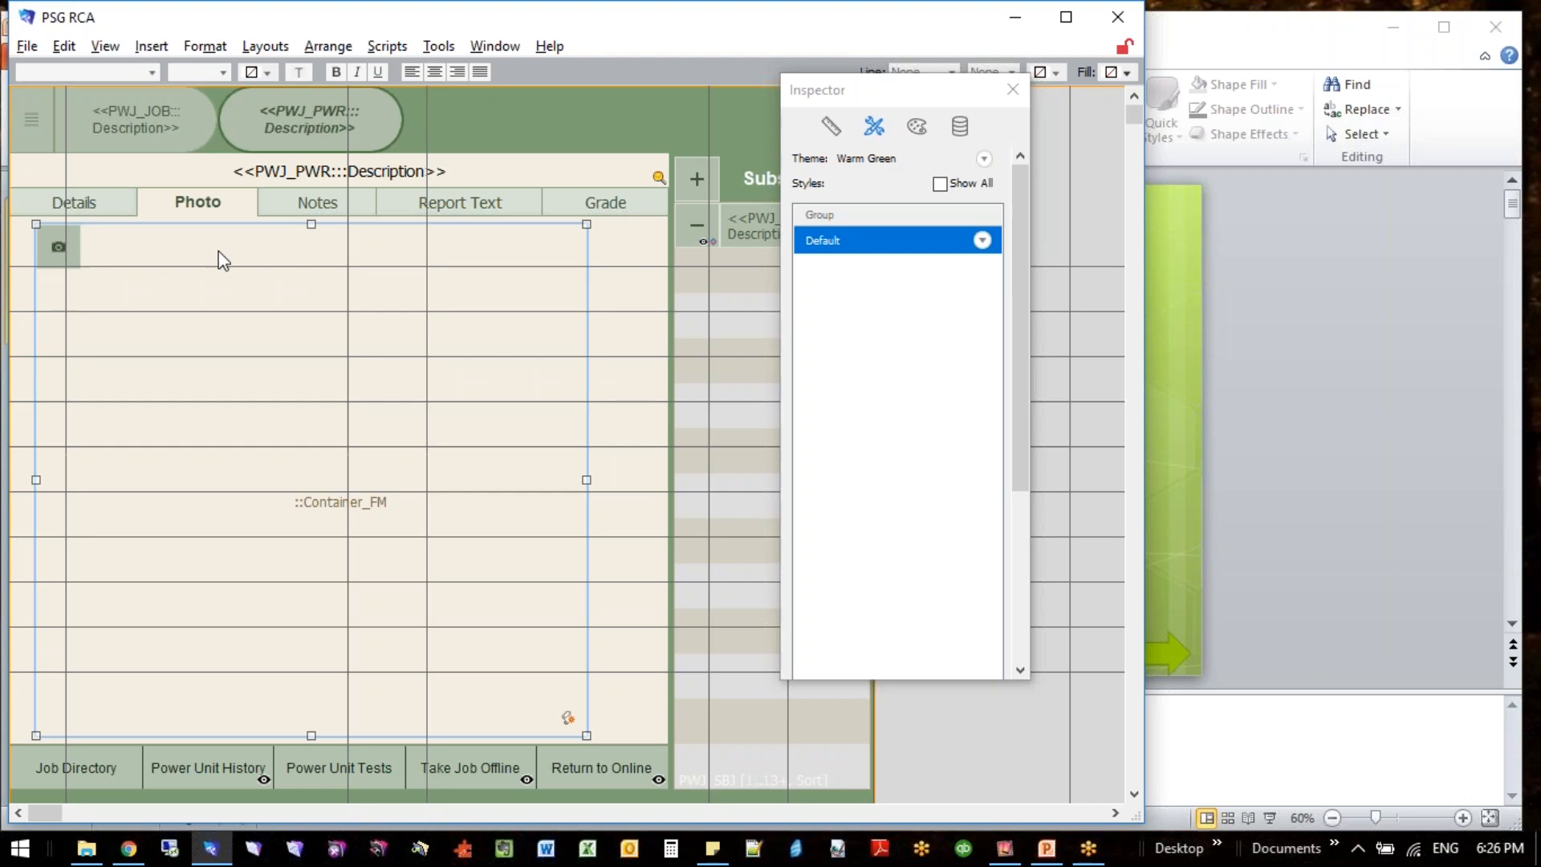
click(642, 342)
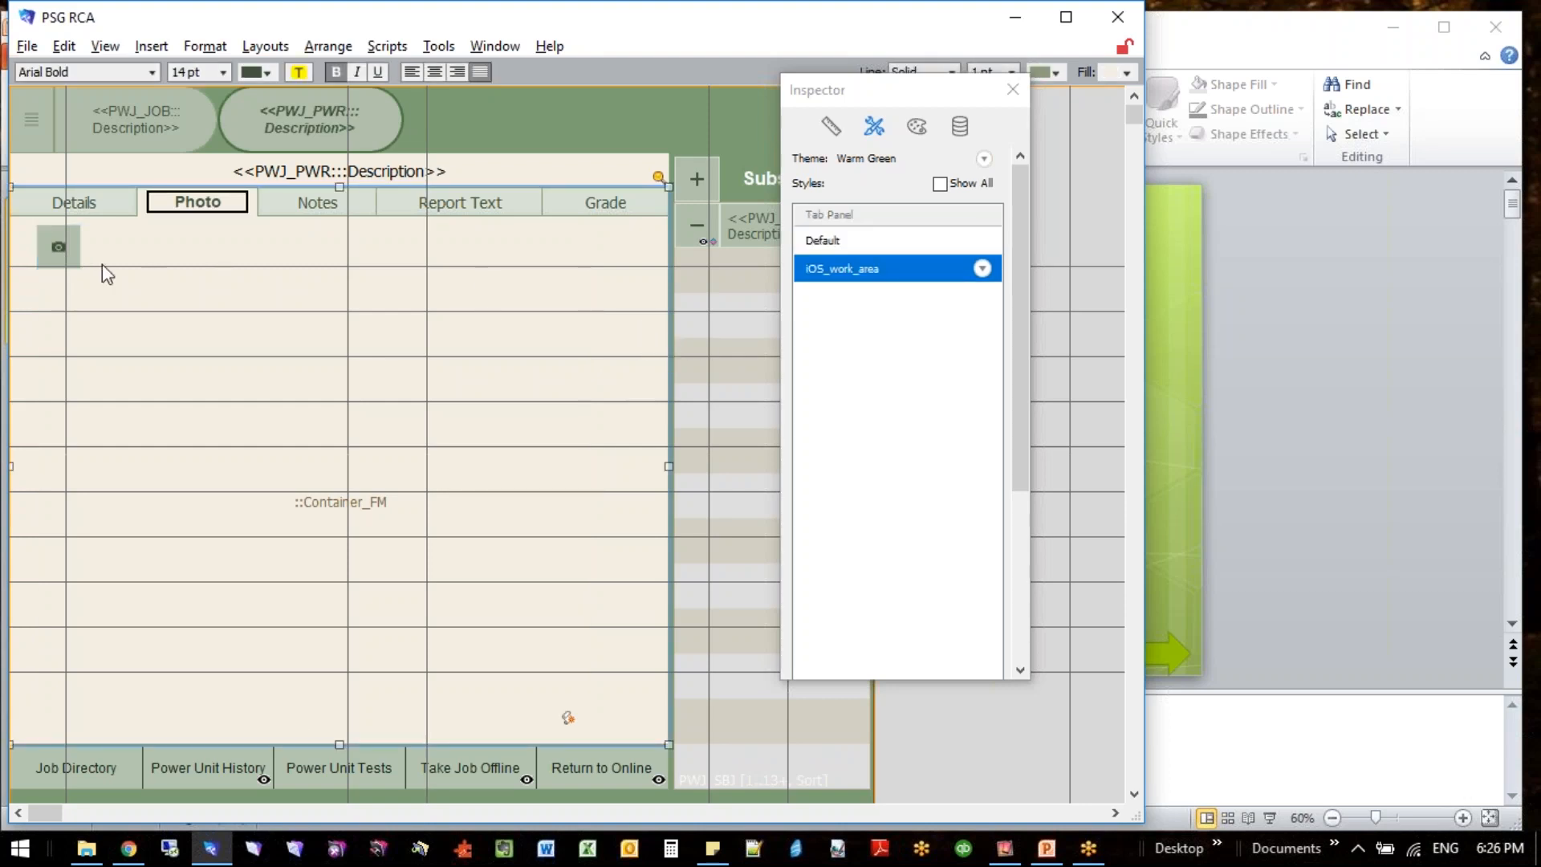
click(46, 244)
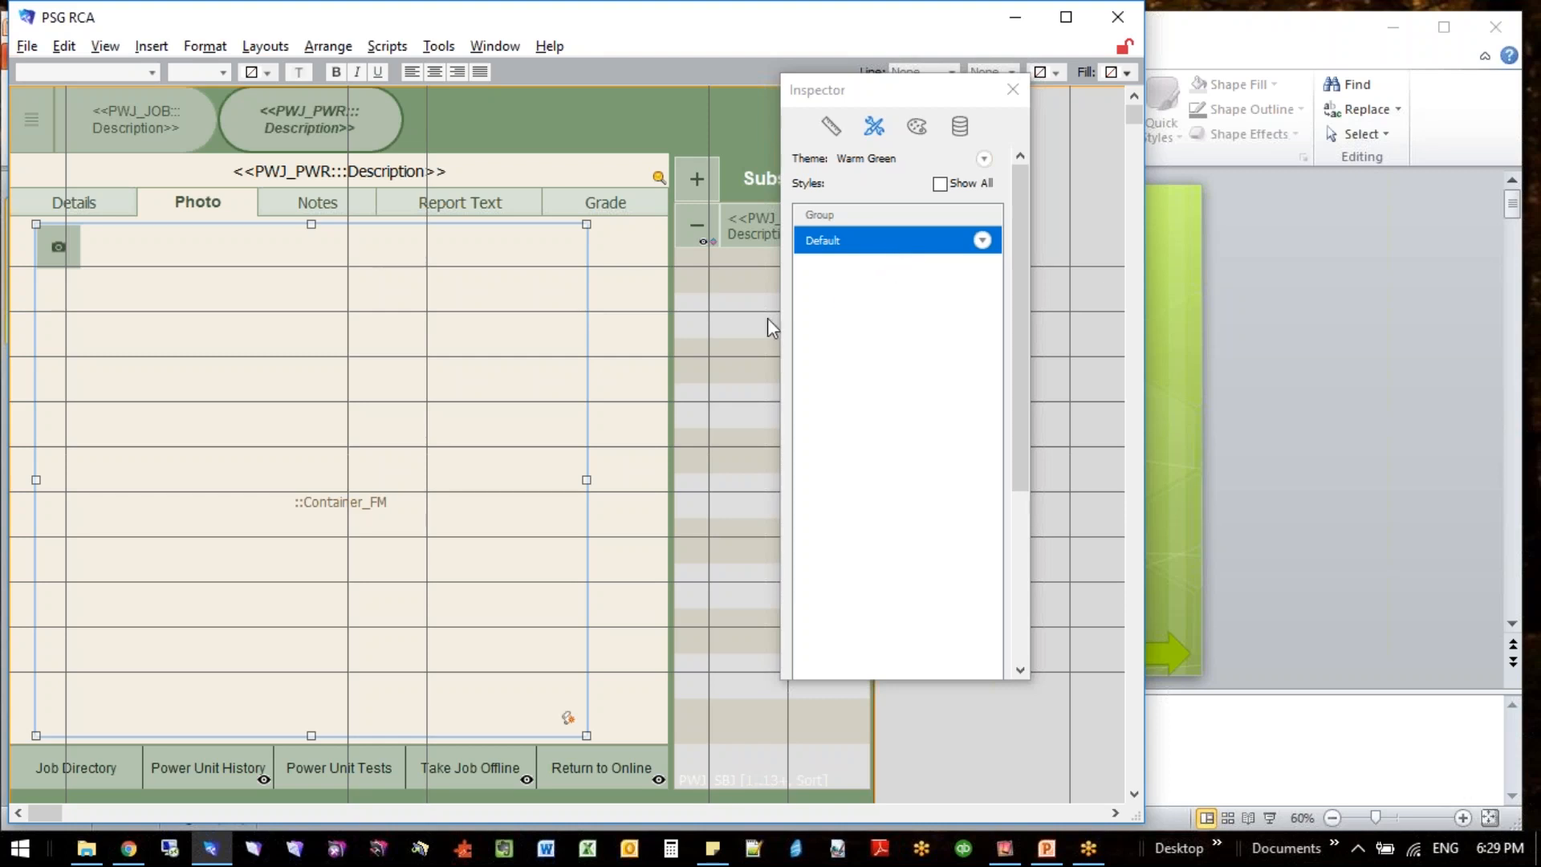
click(642, 374)
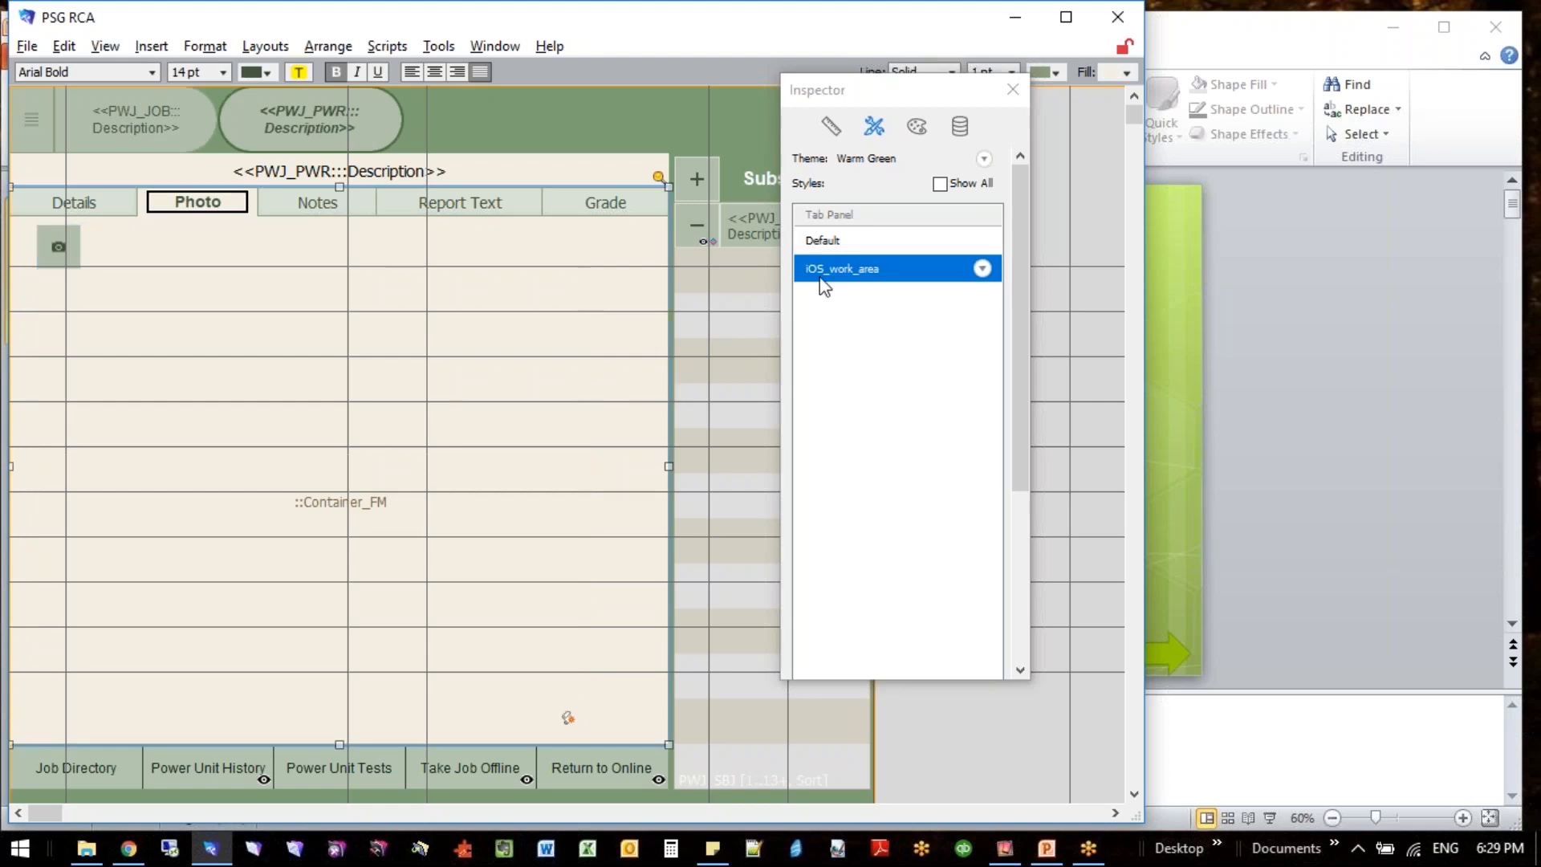
- Close the Inspector and leave Layout mode, discarding the changes to the power unit layout
click(1013, 89)
click(986, 329)
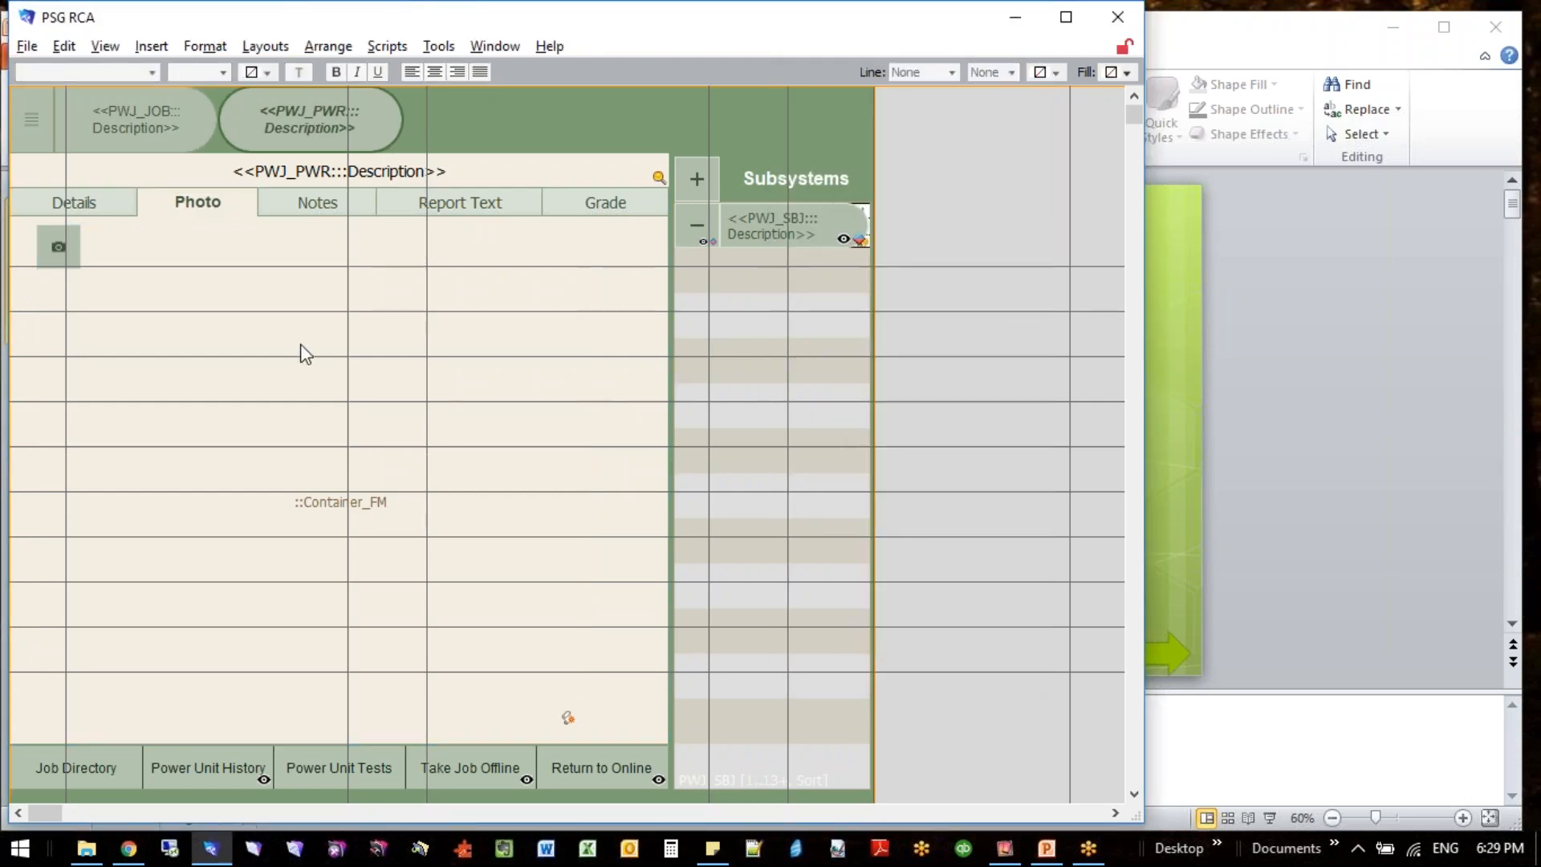
key(ctrl+b)
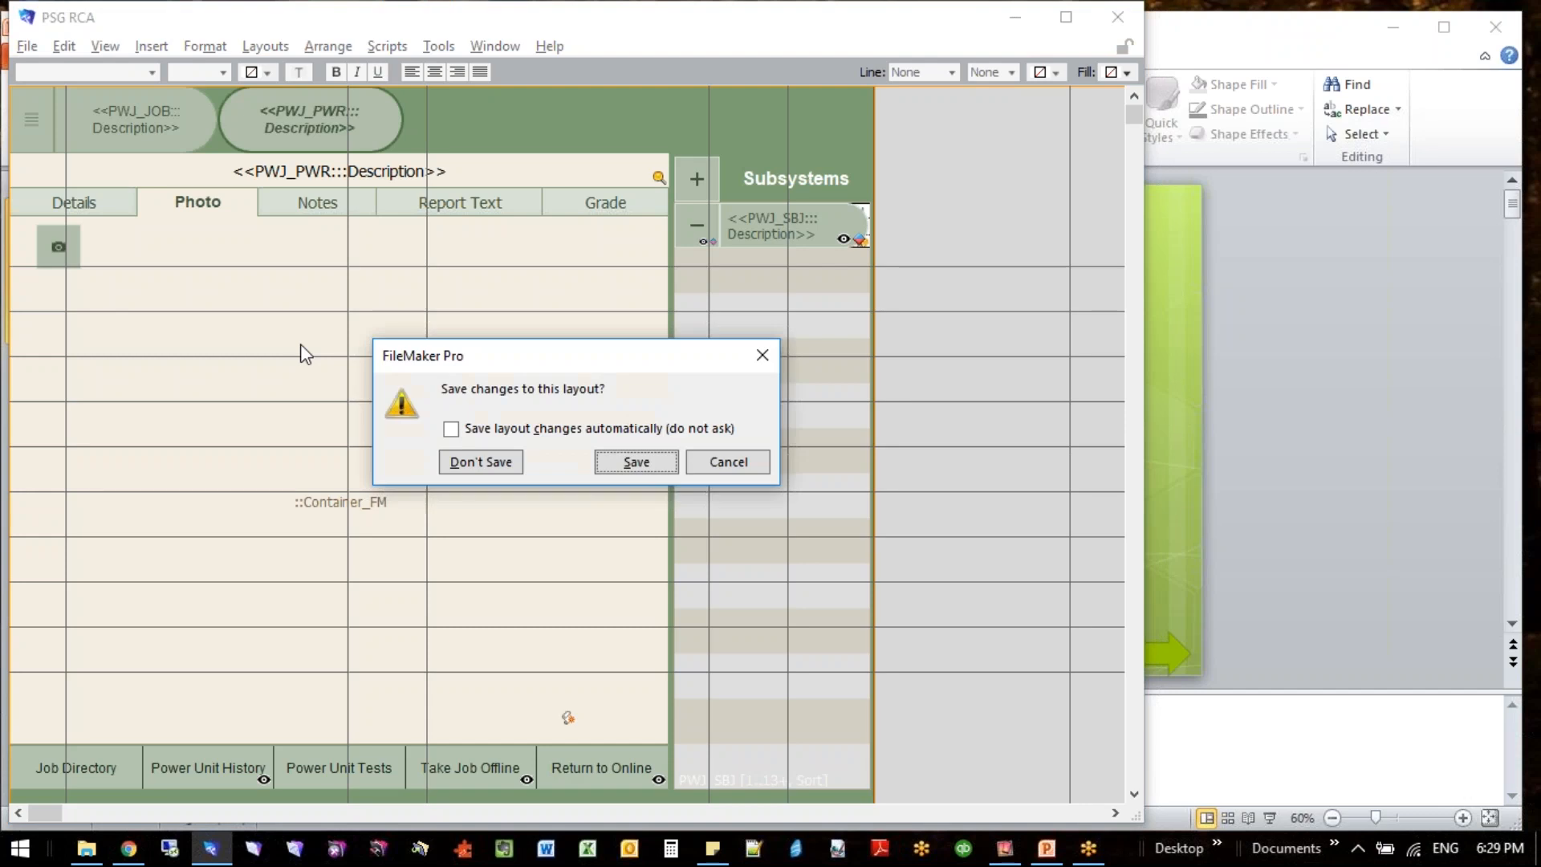
click(475, 463)
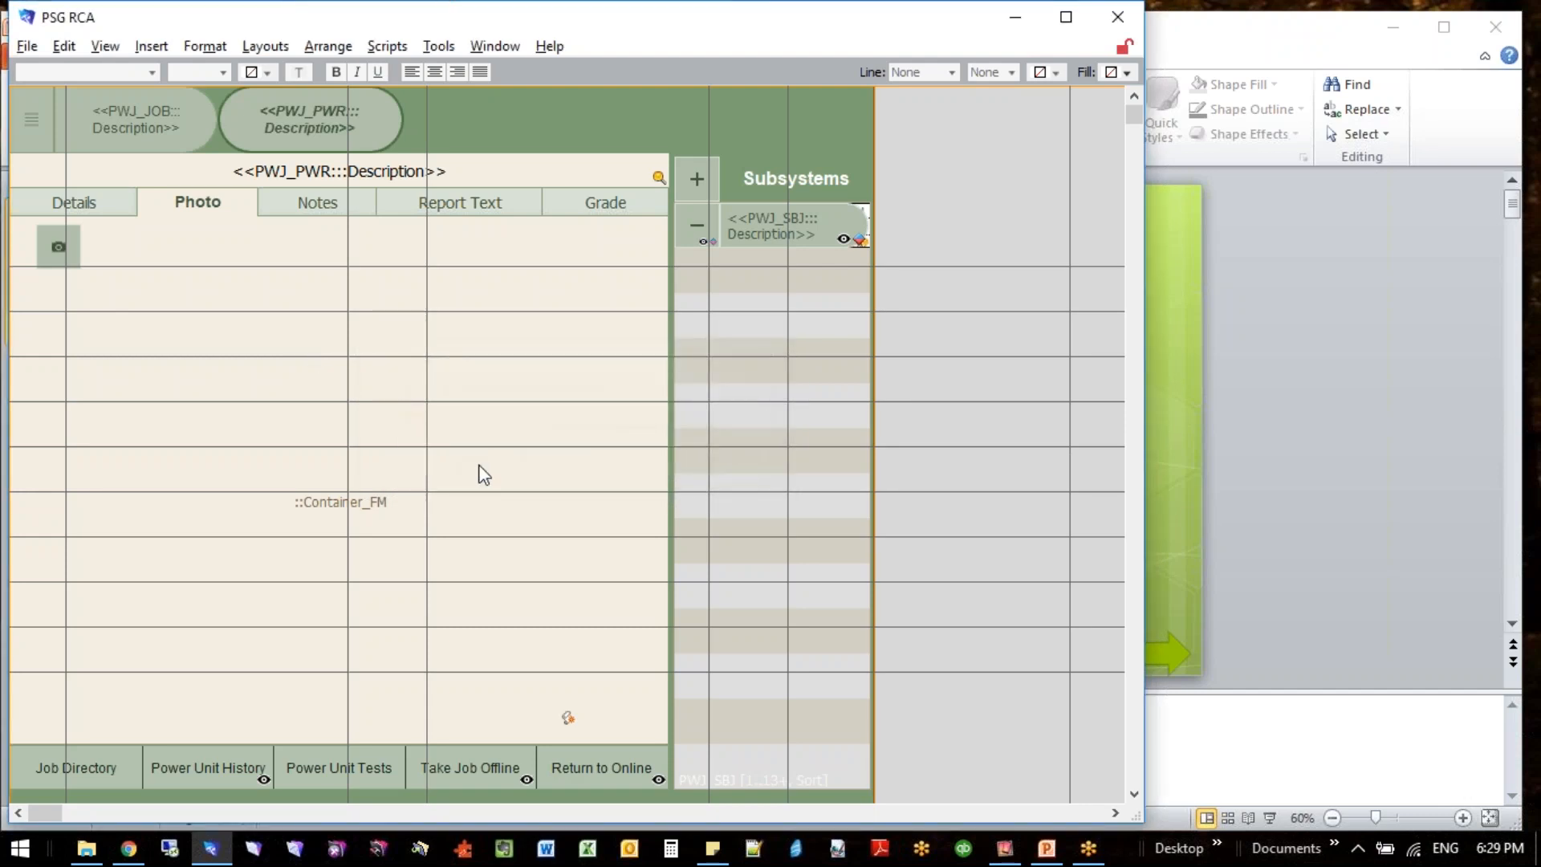
- Switch to the PowerPoint presentation 170608_FMPug_Tips_n_Tricks.pptx and maximize its window
click(1189, 364)
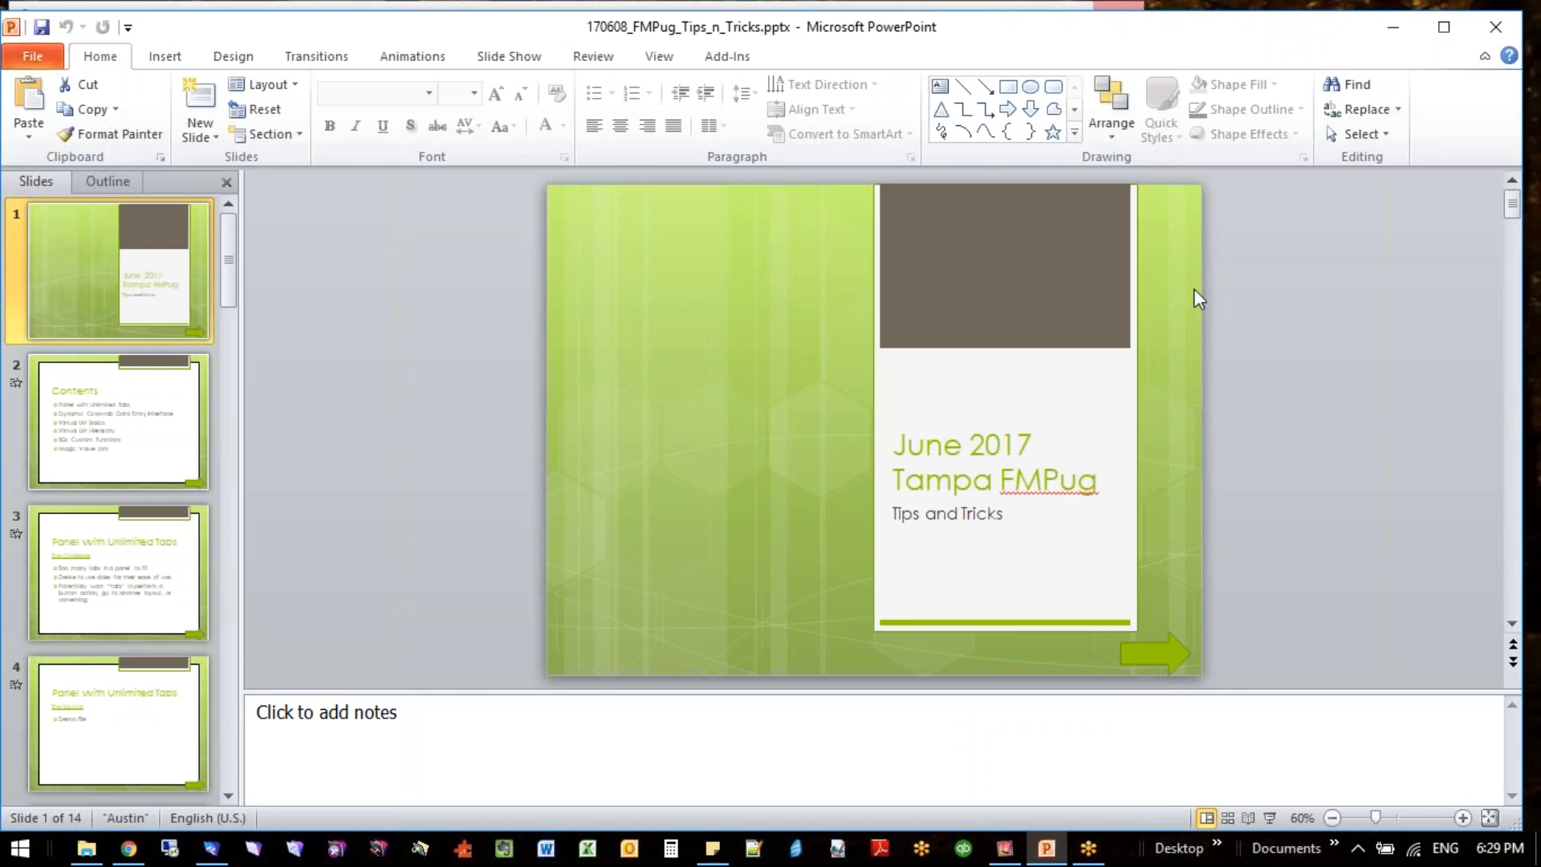
double_click(1173, 33)
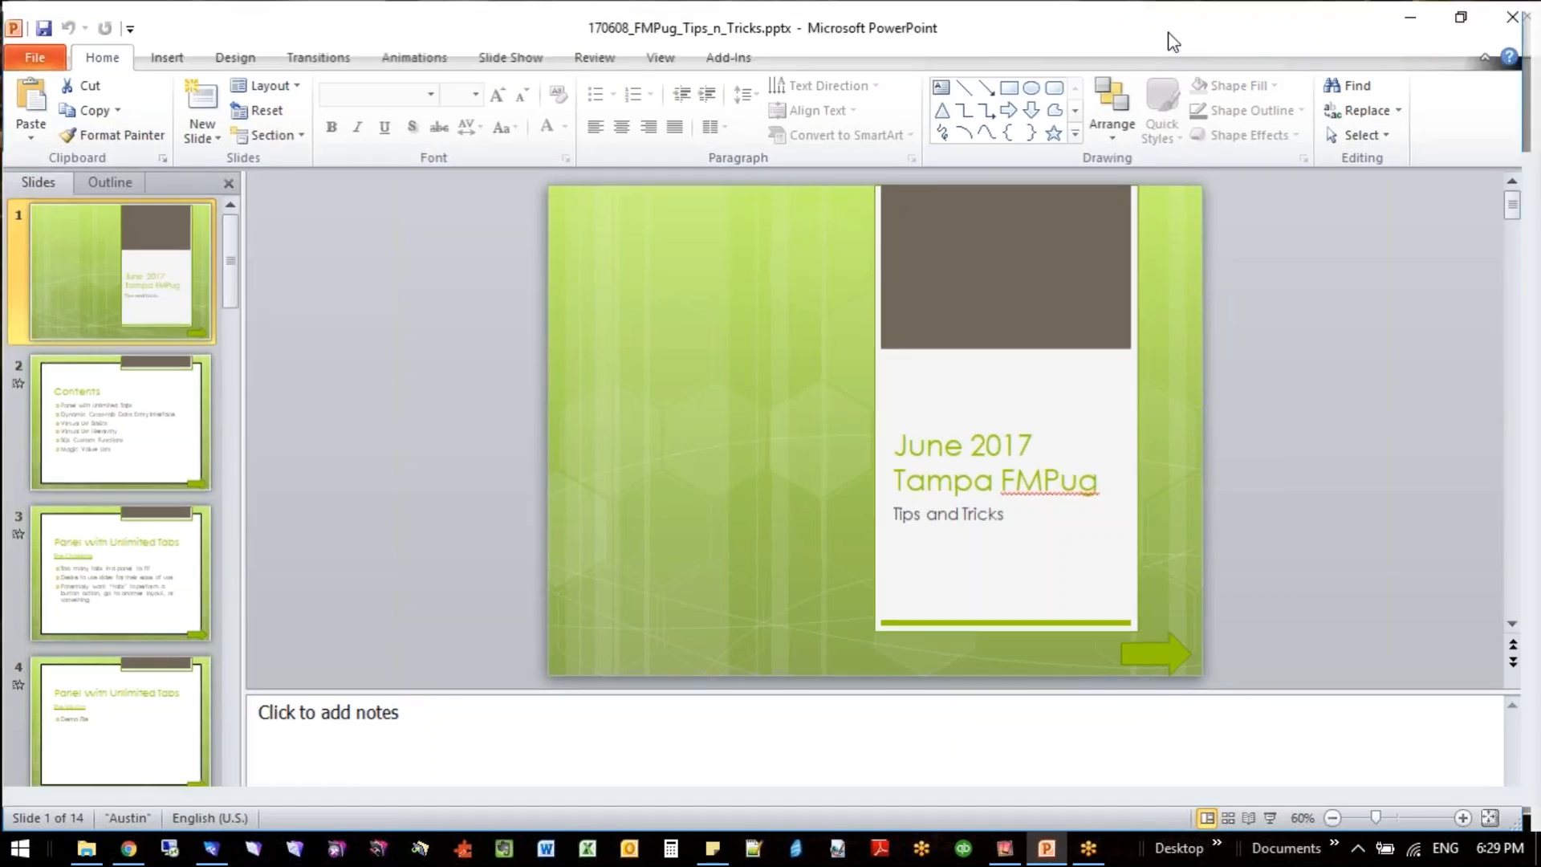
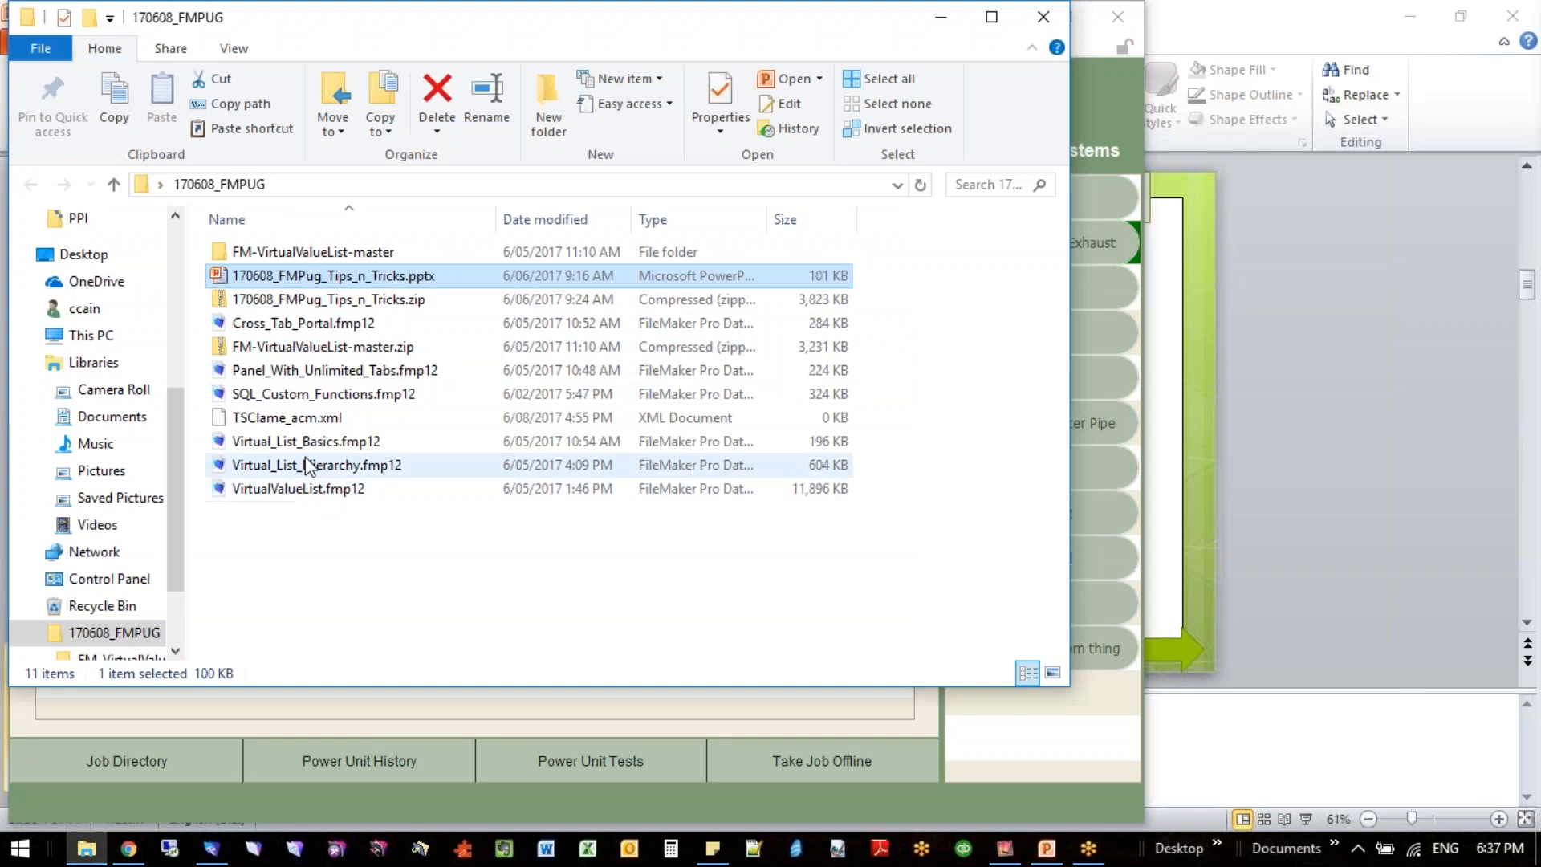
- Open Panel_With_Unlimited_Tabs.fmp12 from the 170608_FMPUG folder, zoom in one level and maximize its window
click(311, 374)
double_click(312, 374)
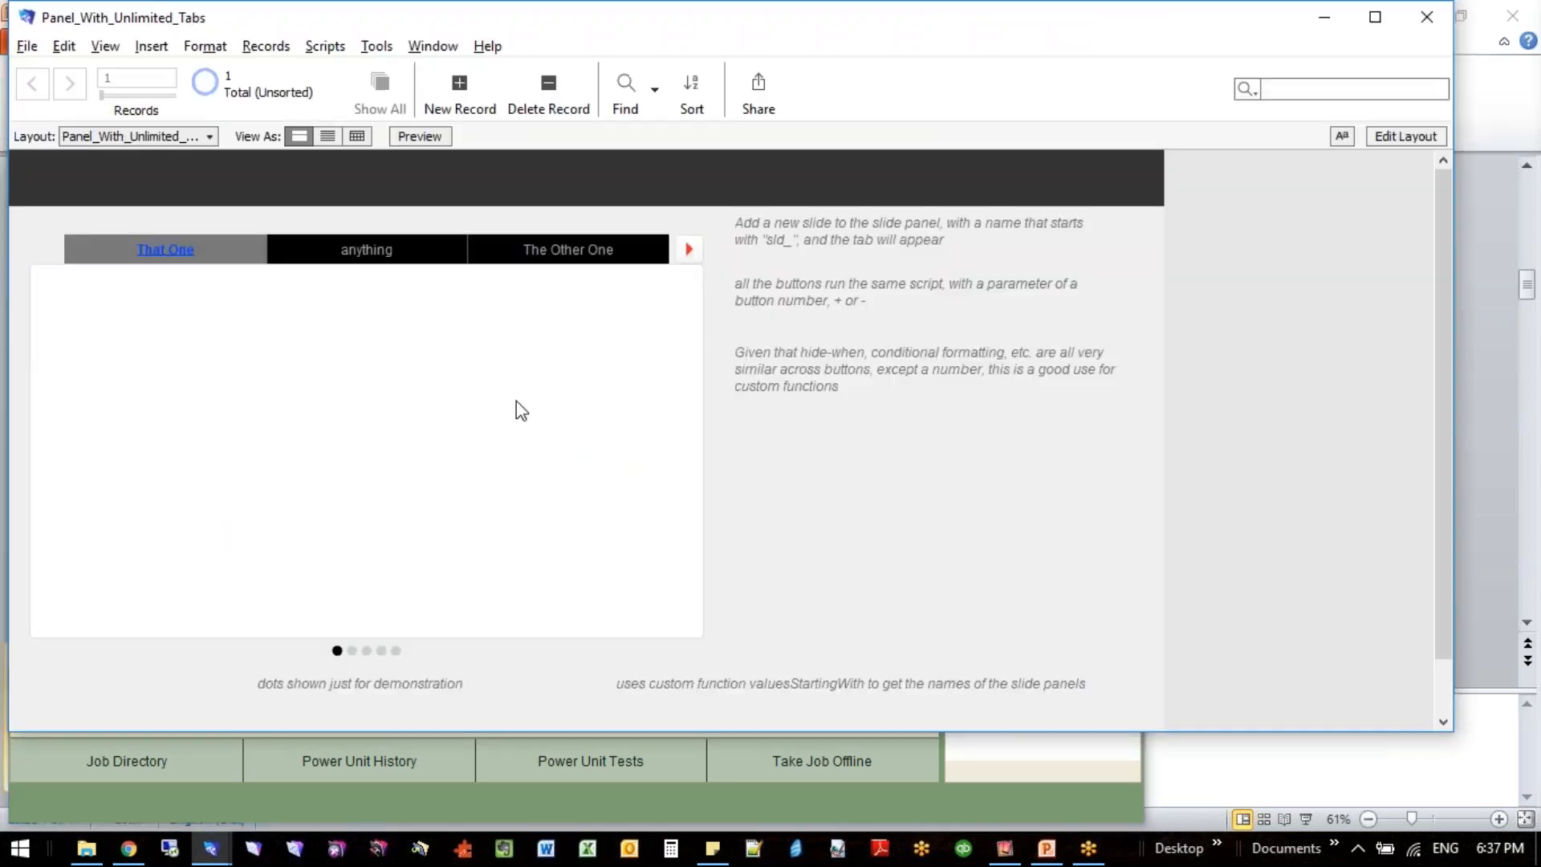
drag(1444, 726, 1204, 814)
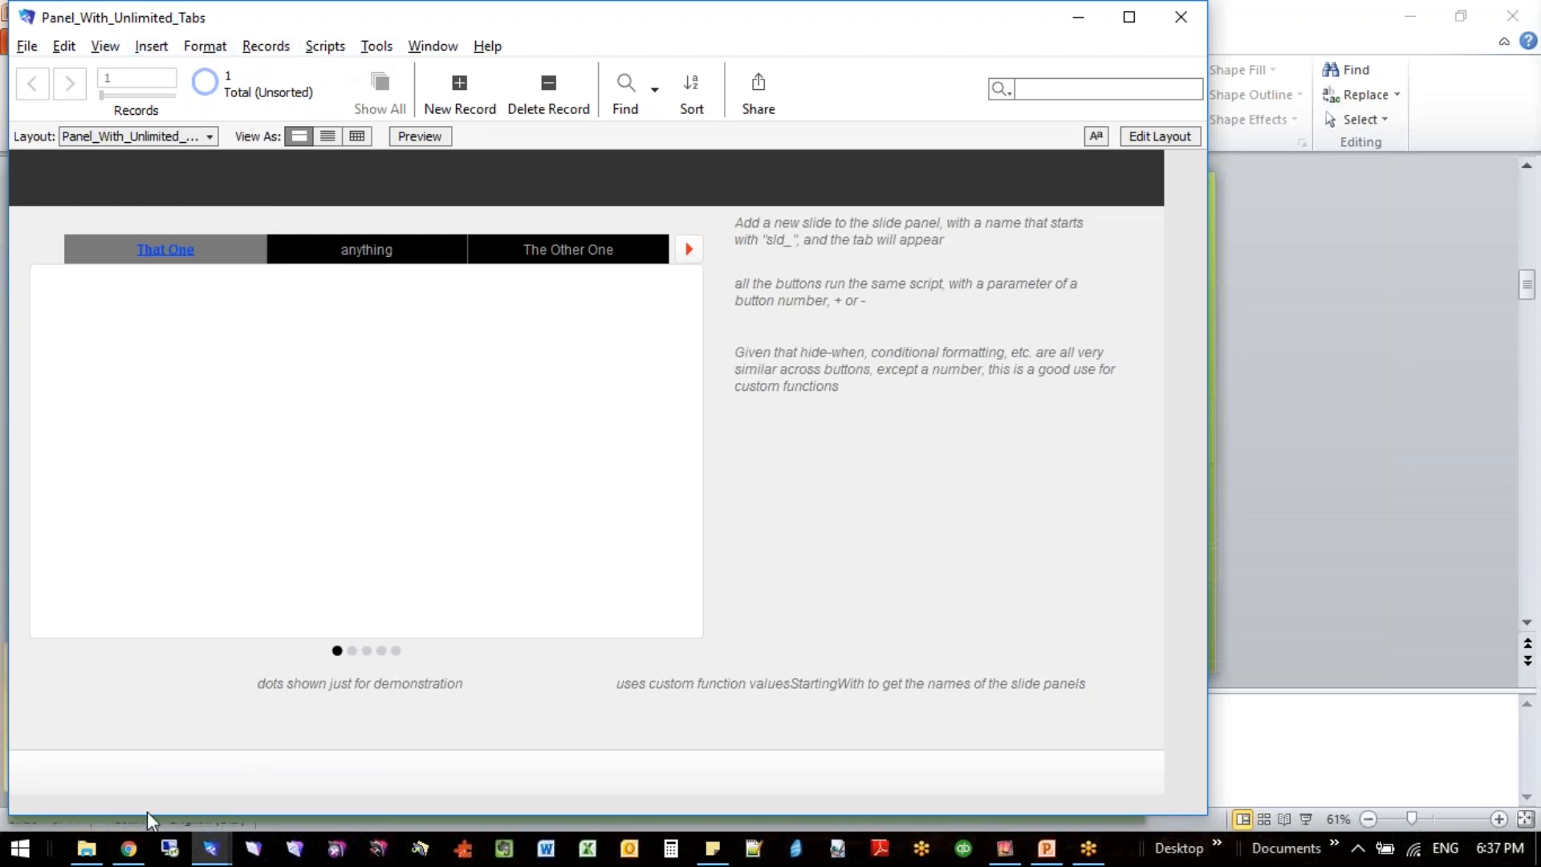
click(104, 45)
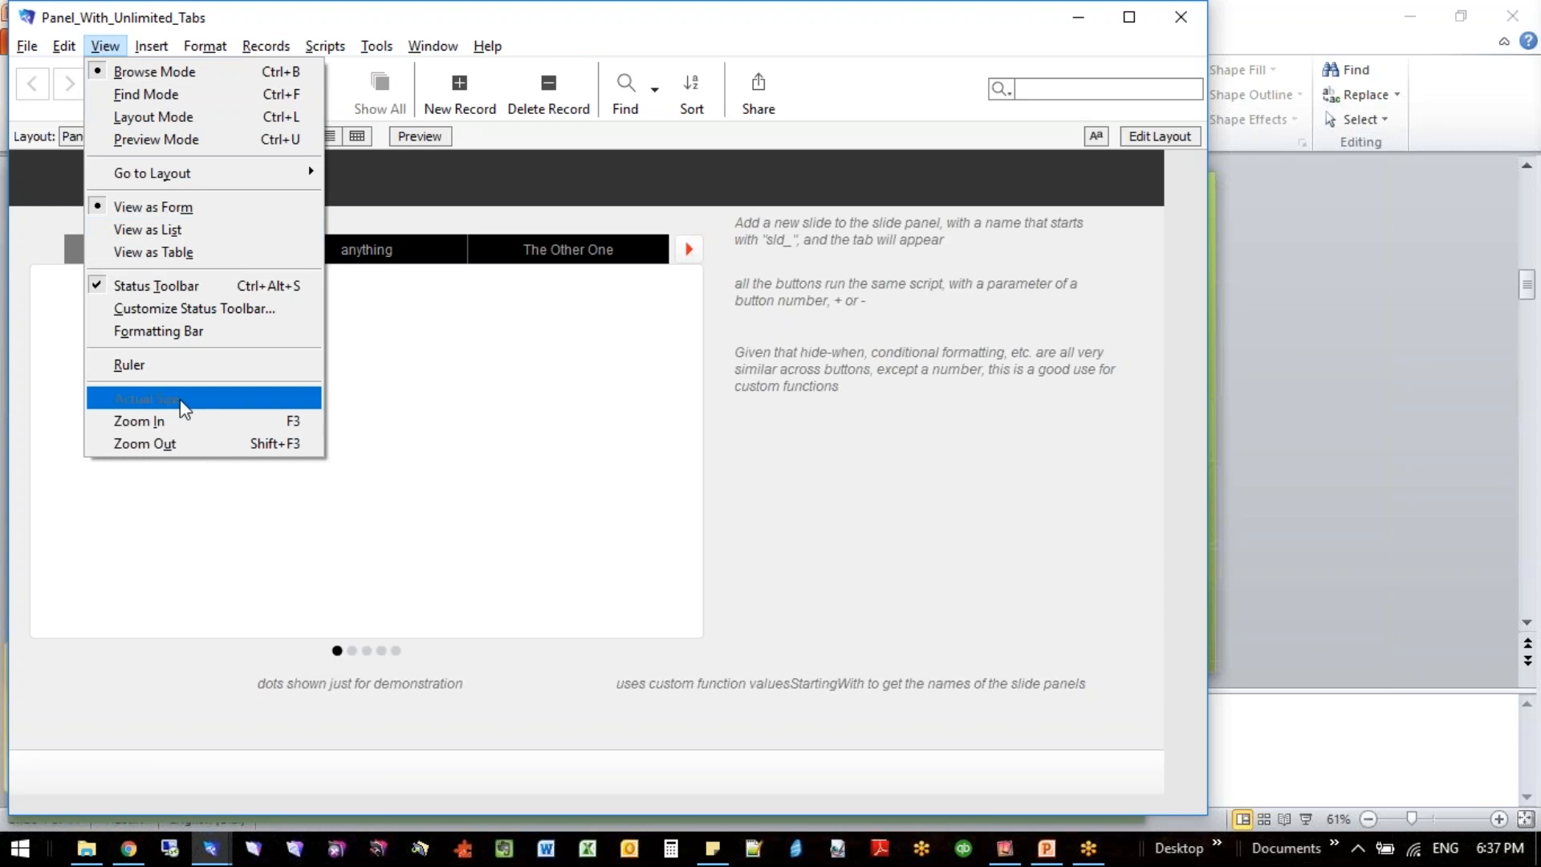
click(180, 422)
scroll(386, 446, down, 1)
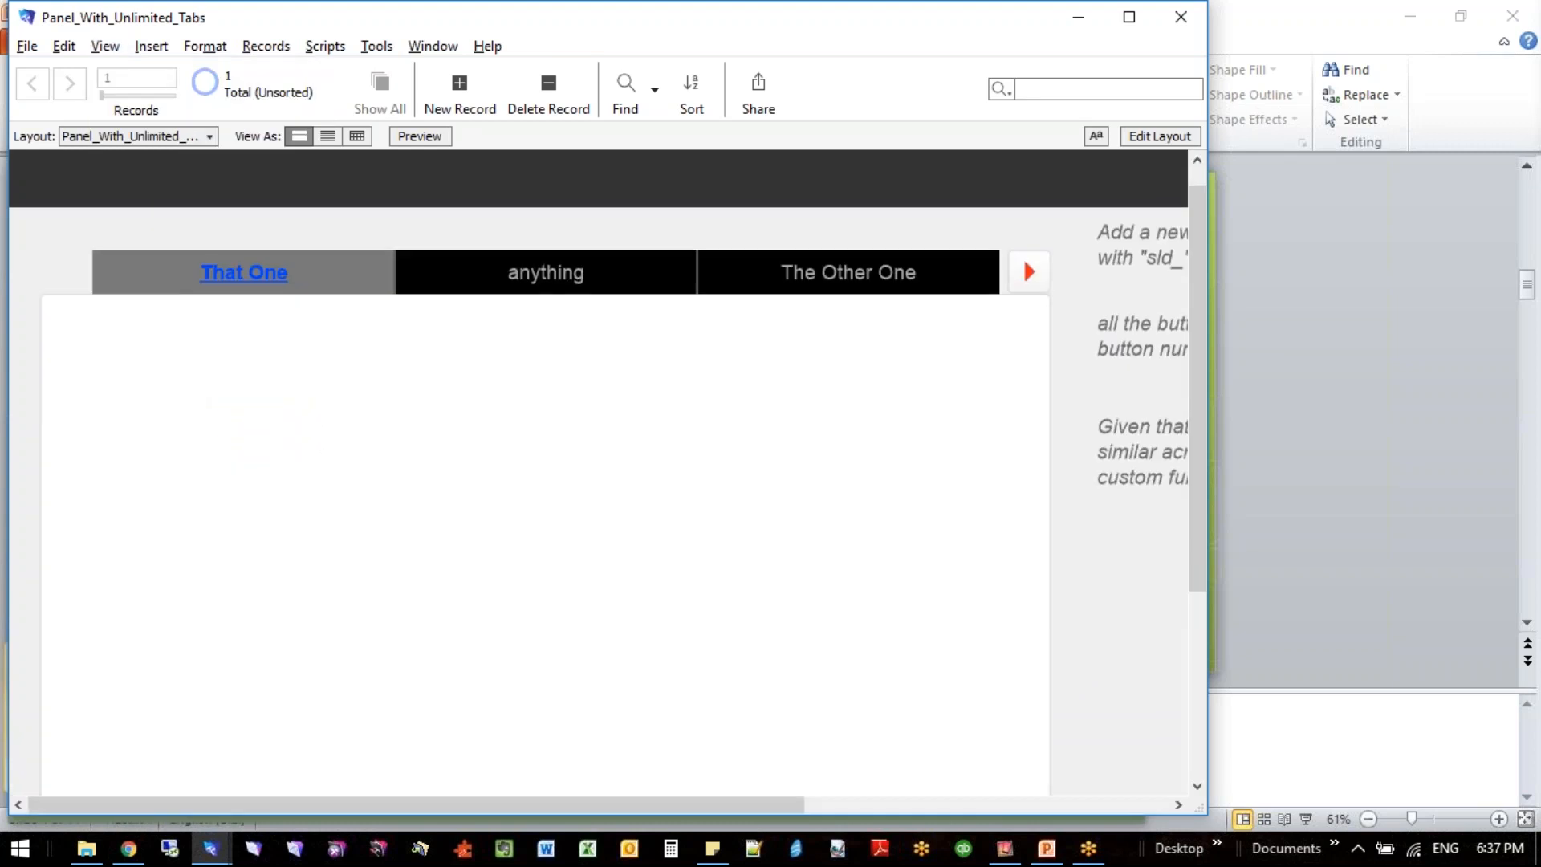
click(1129, 17)
scroll(762, 481, down, 3)
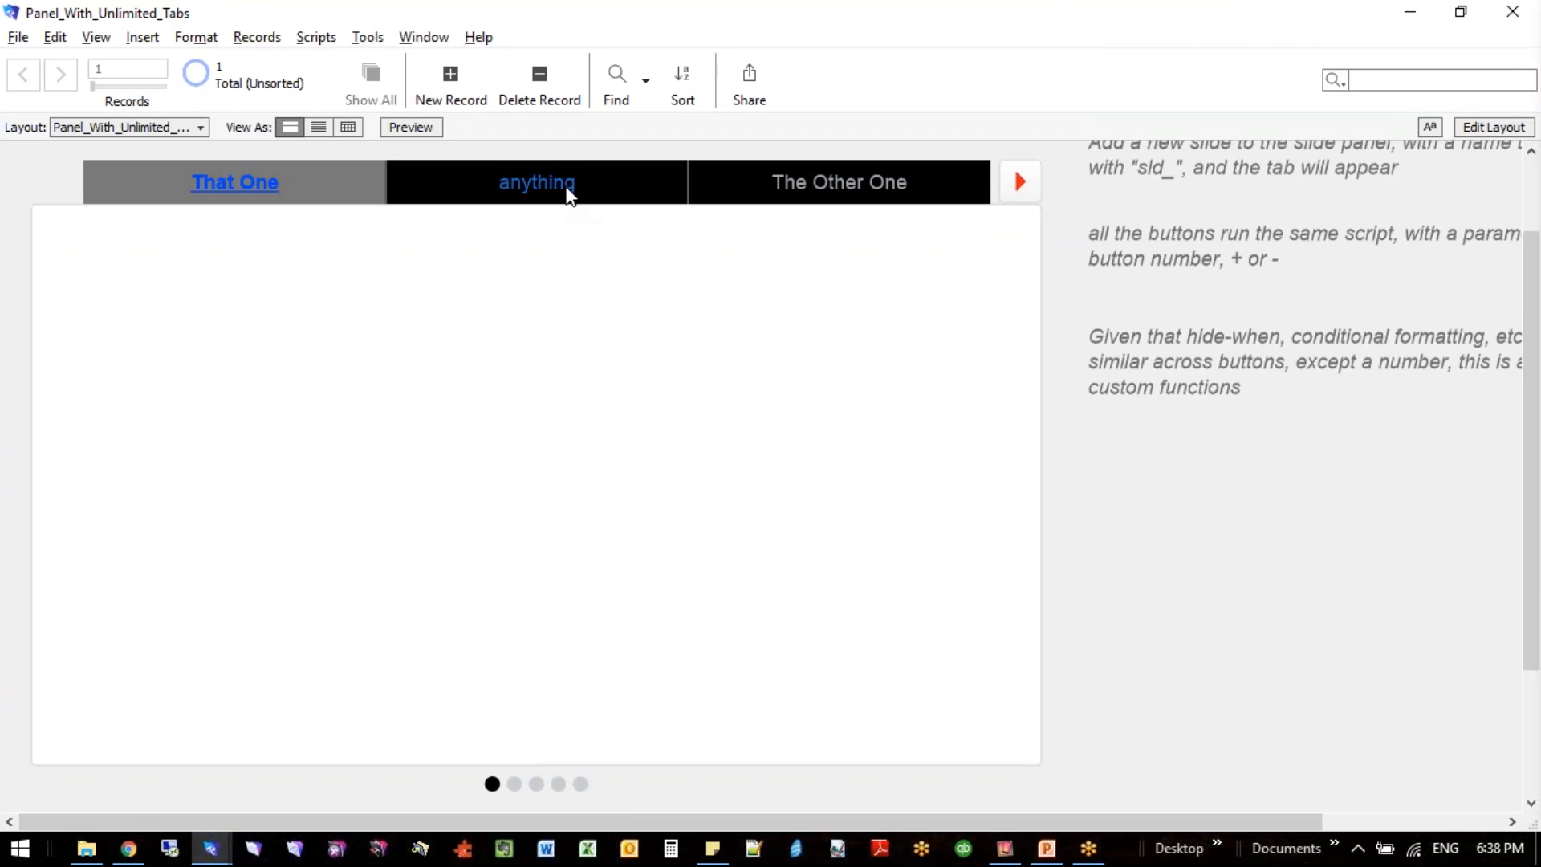
- Switch among the That One, anything and The Other One tabs to see how the slide panel responds
click(567, 193)
click(812, 194)
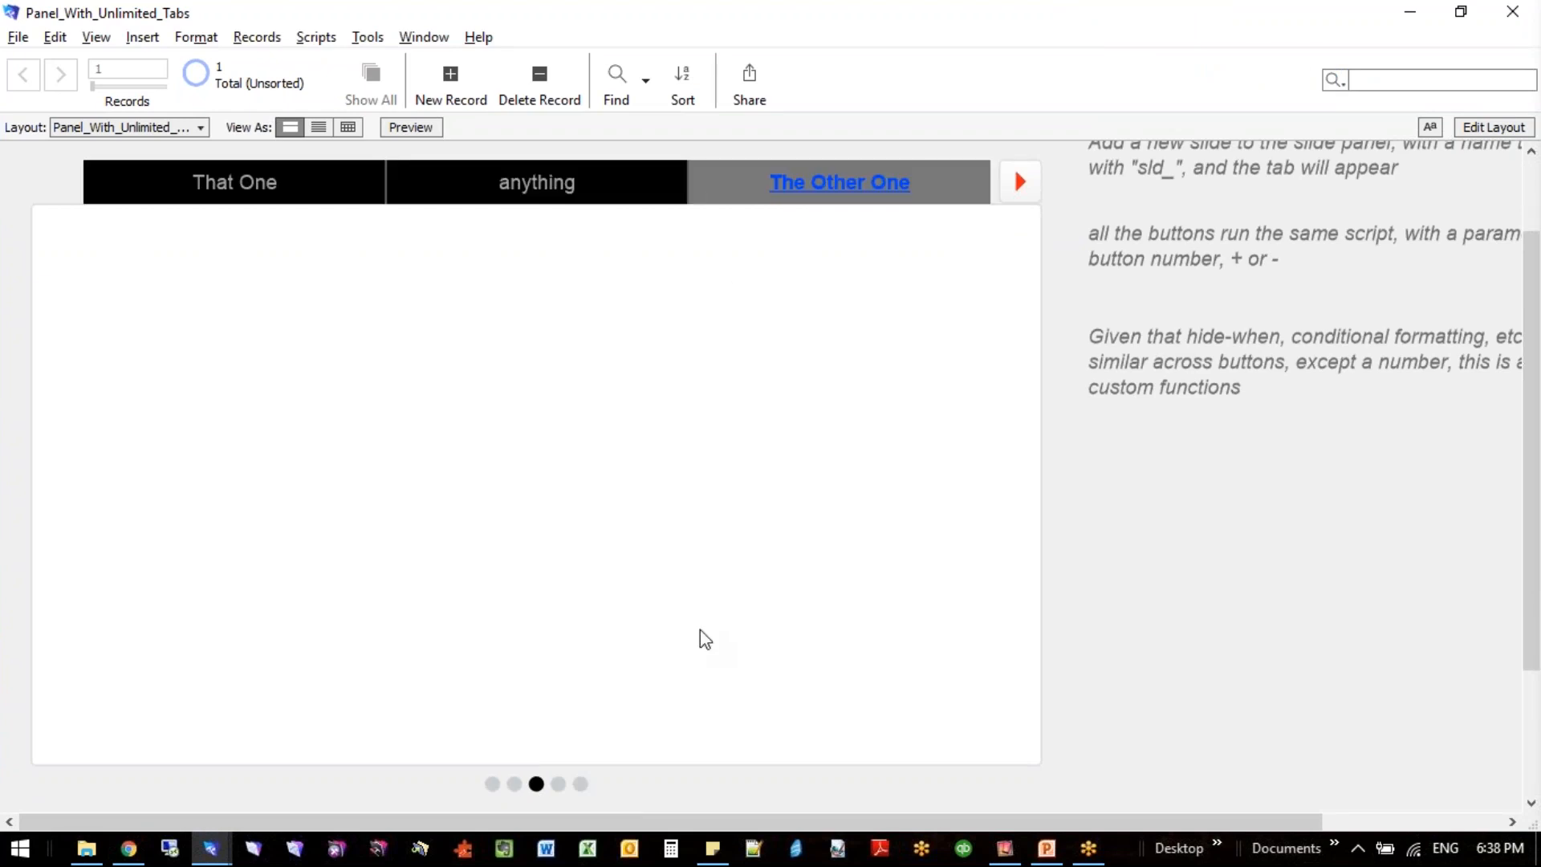
click(269, 189)
click(520, 185)
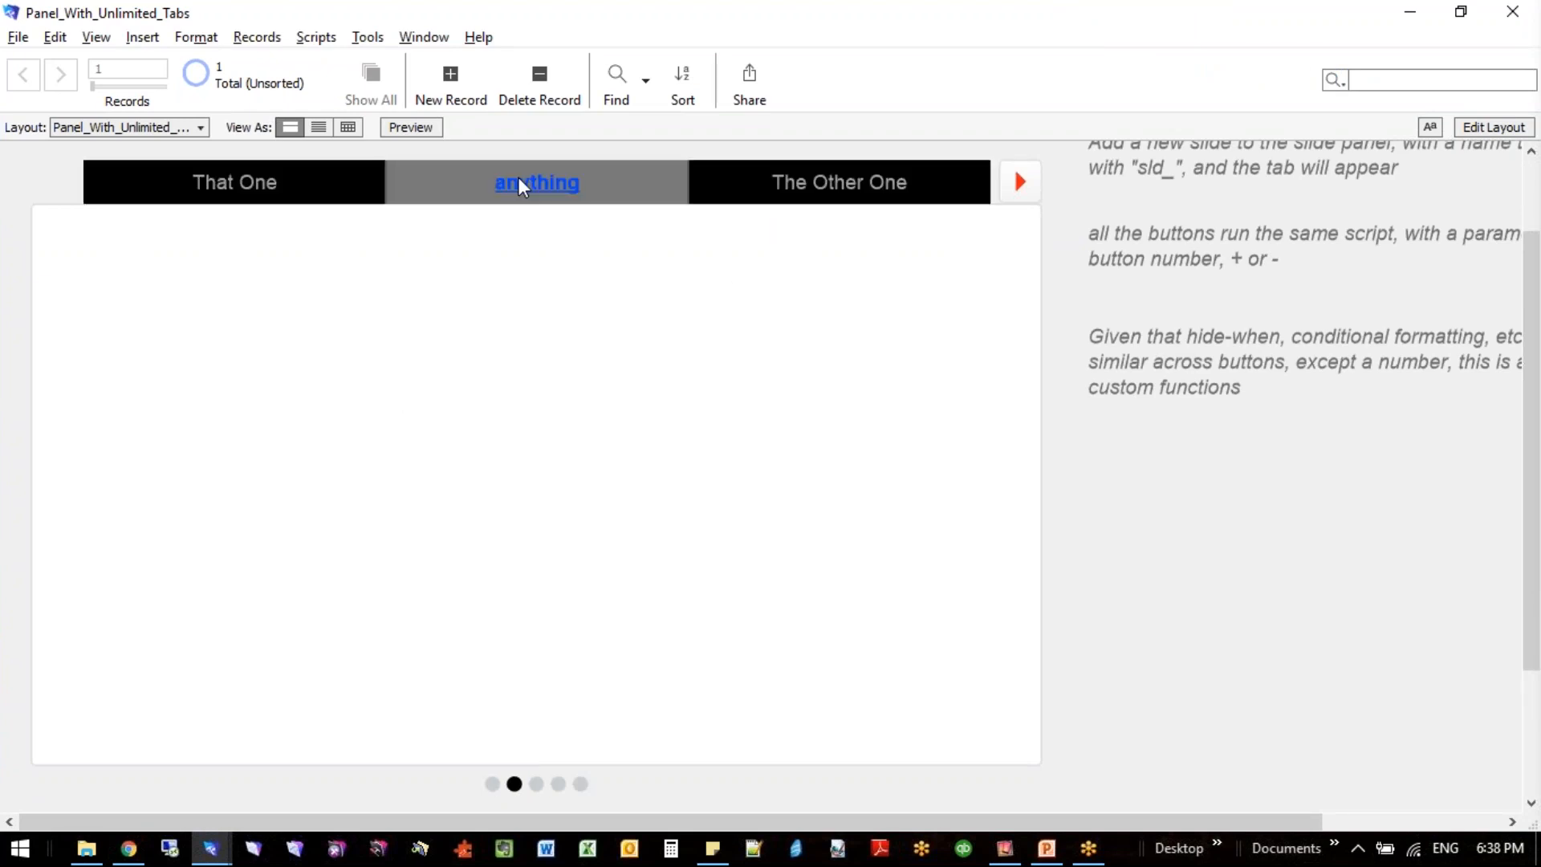
click(824, 178)
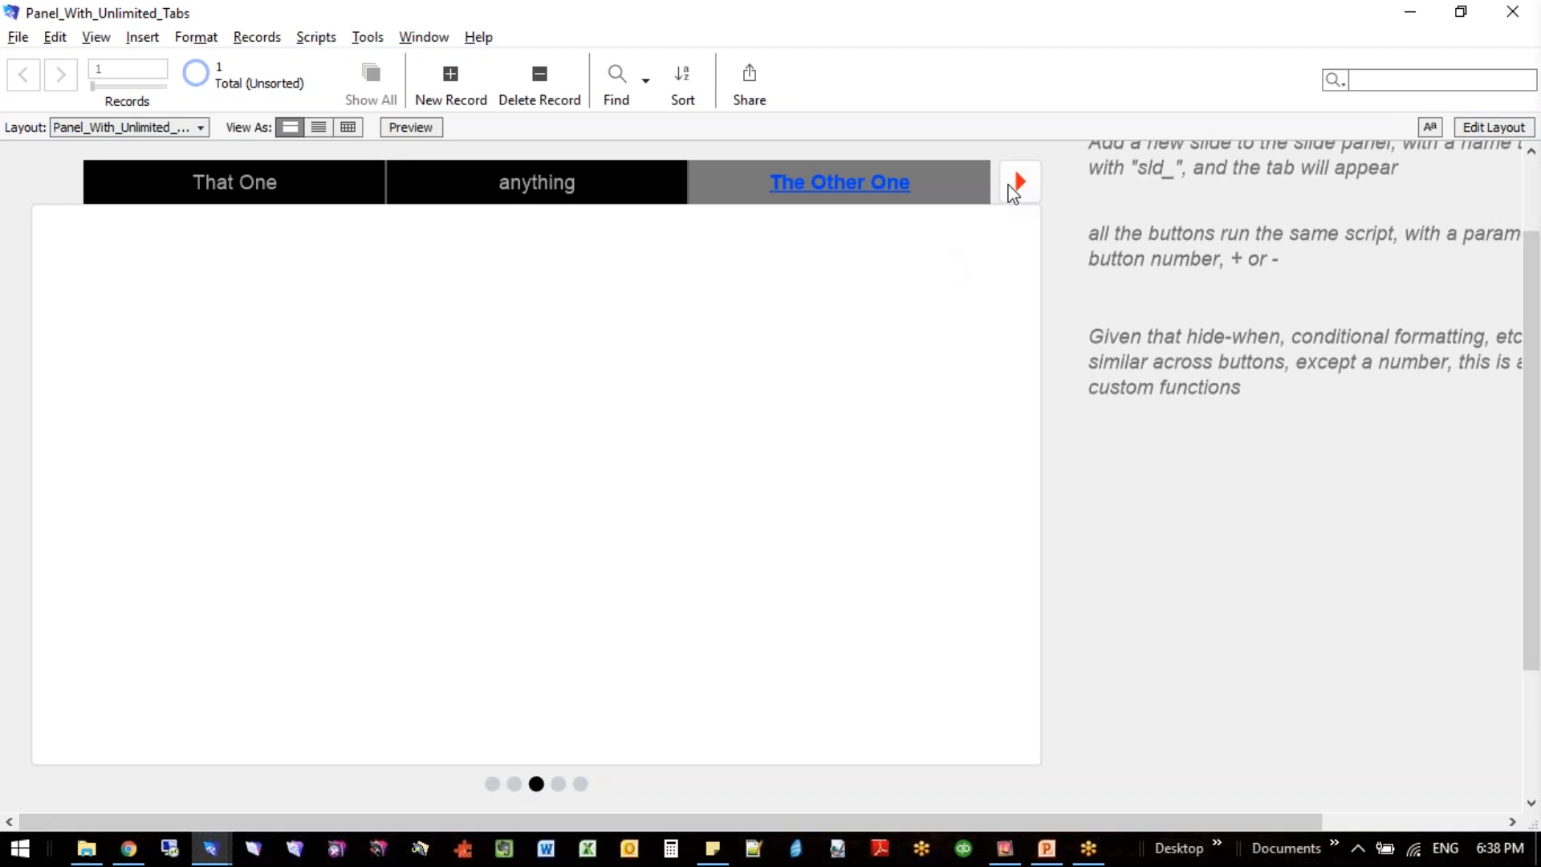
- Page the tab bar forward to view Added Later and Demonstration, and page back to show That One
click(1016, 190)
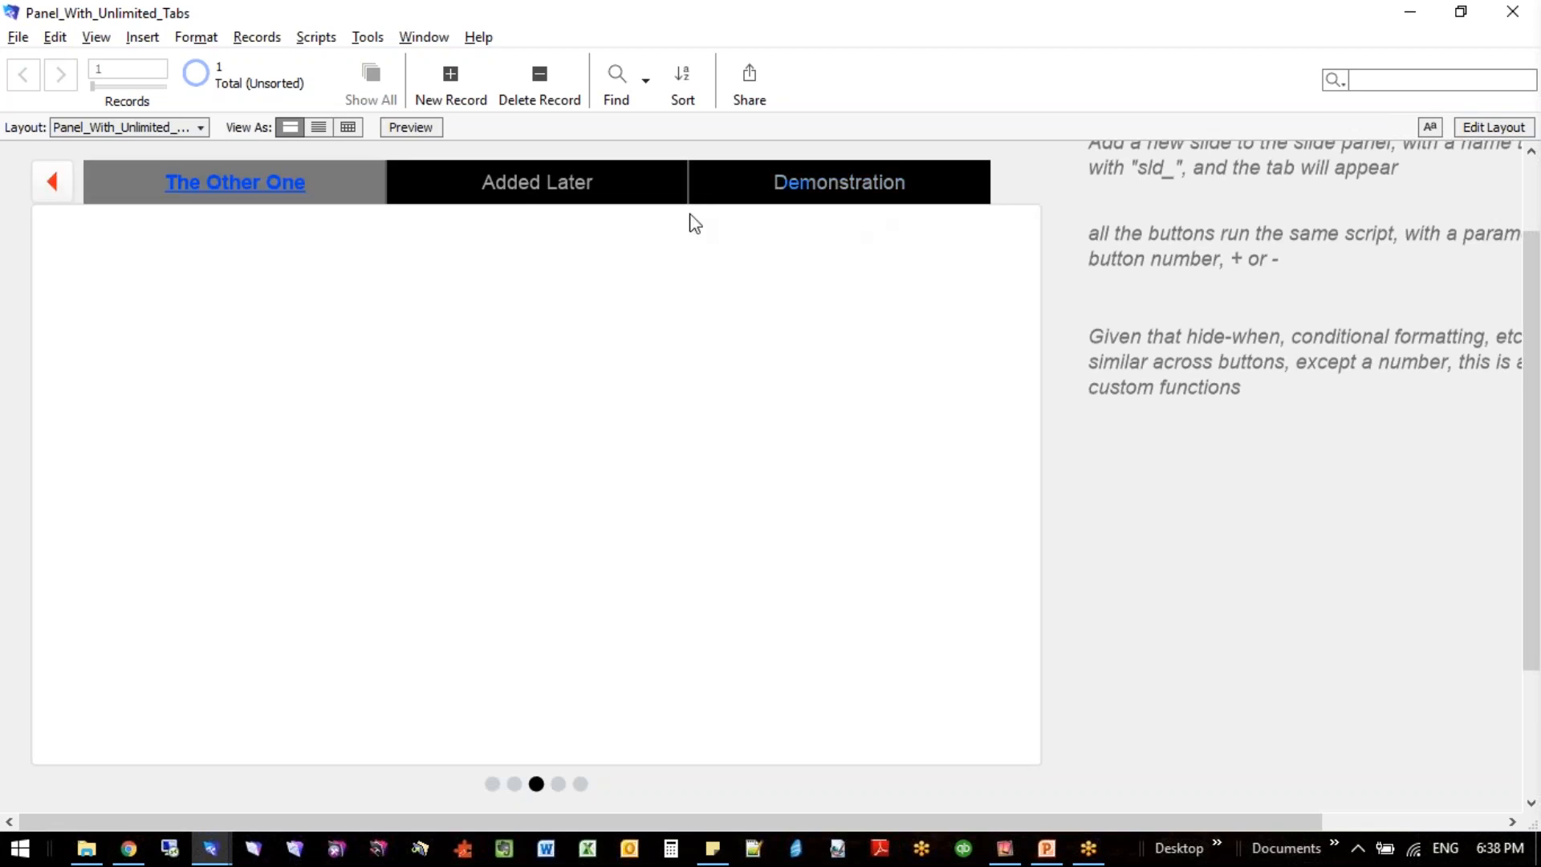
click(566, 192)
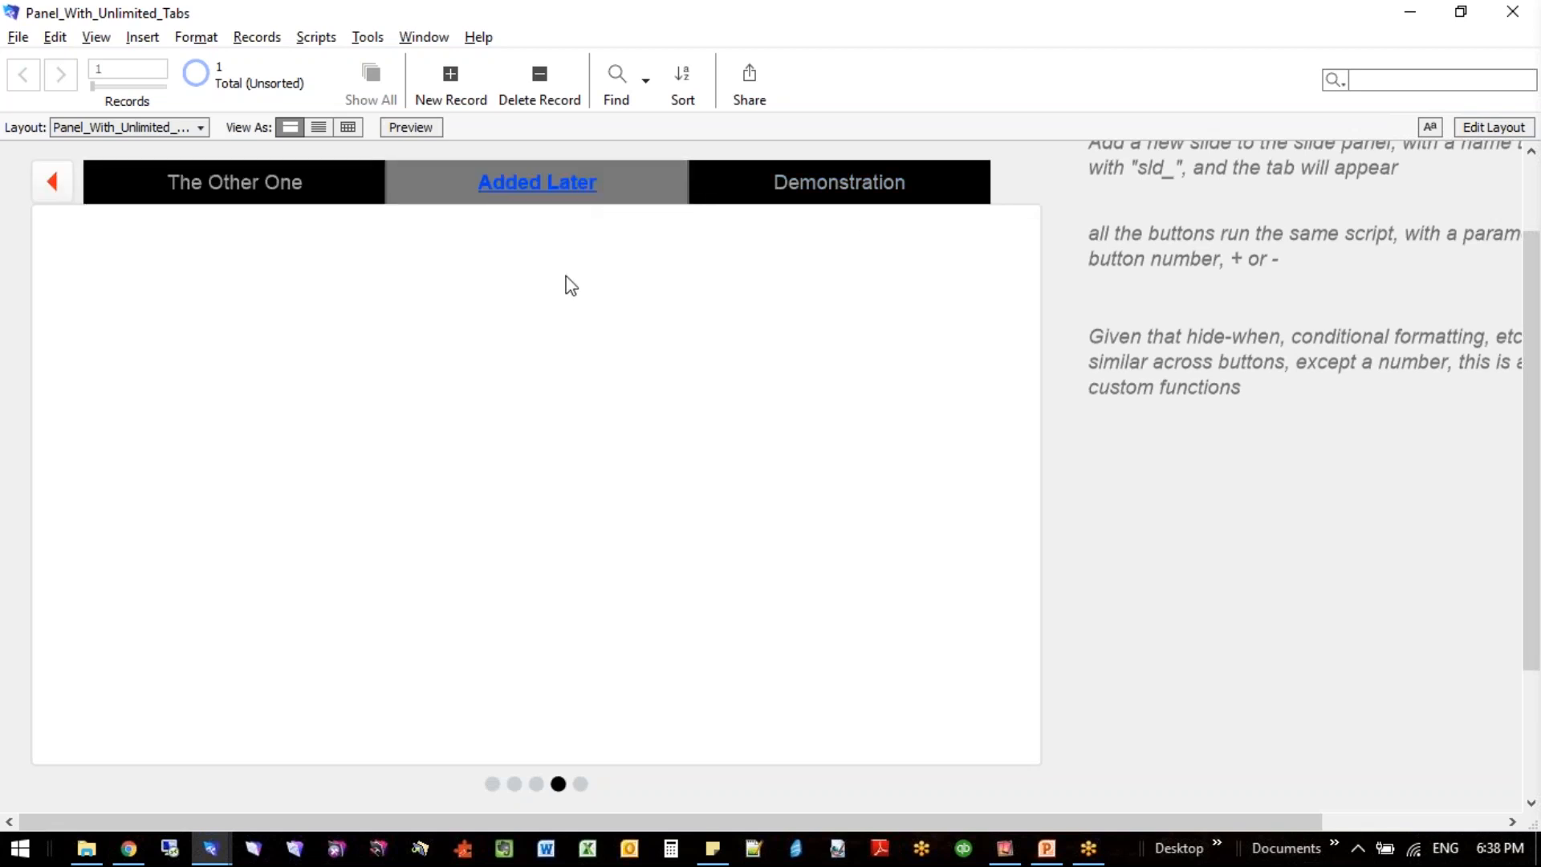
click(877, 189)
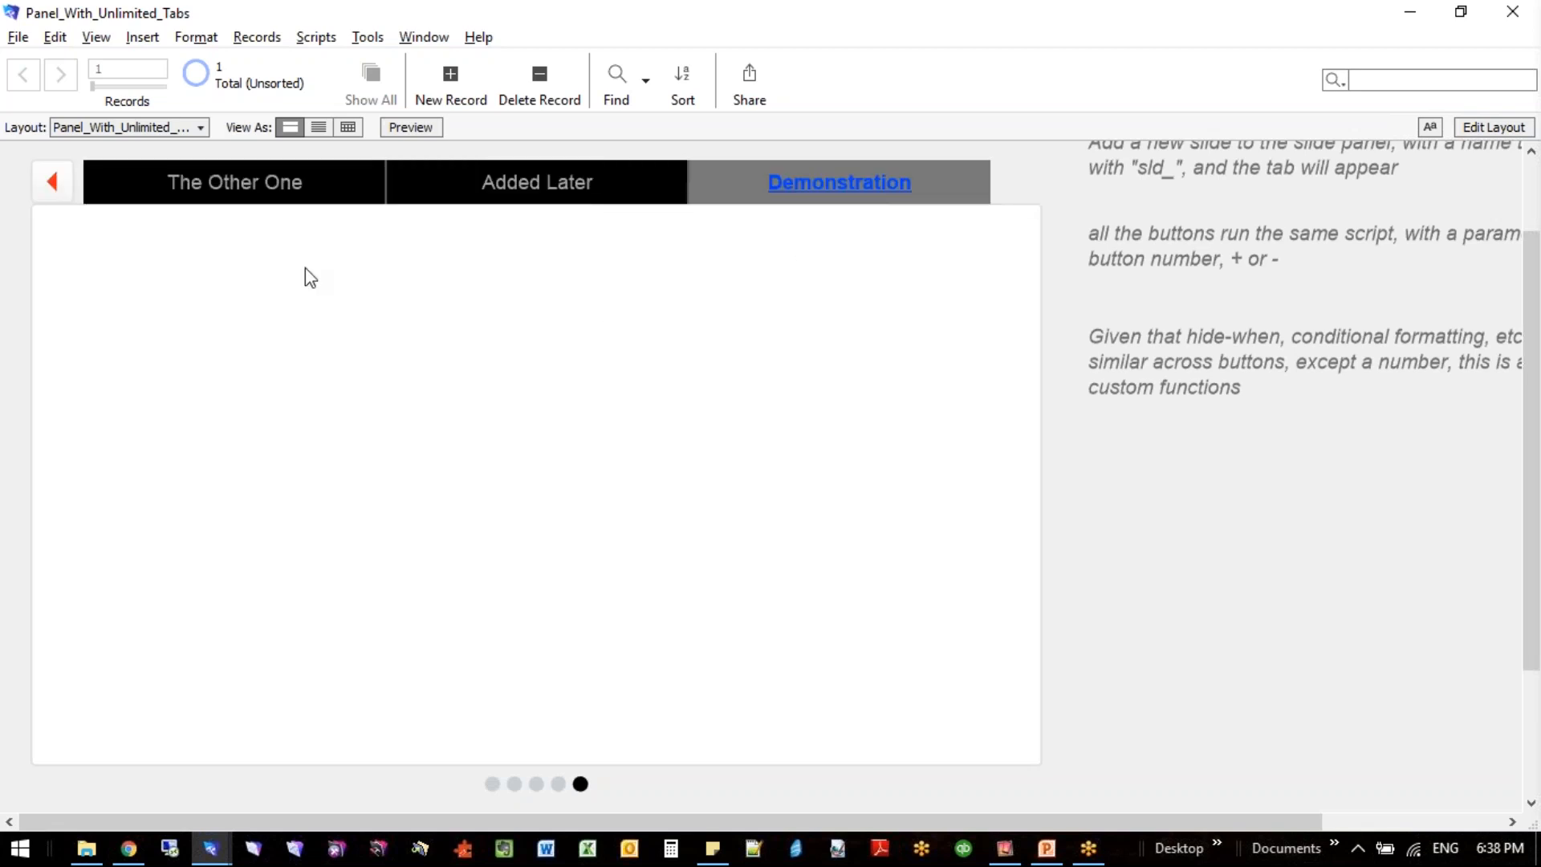
click(52, 183)
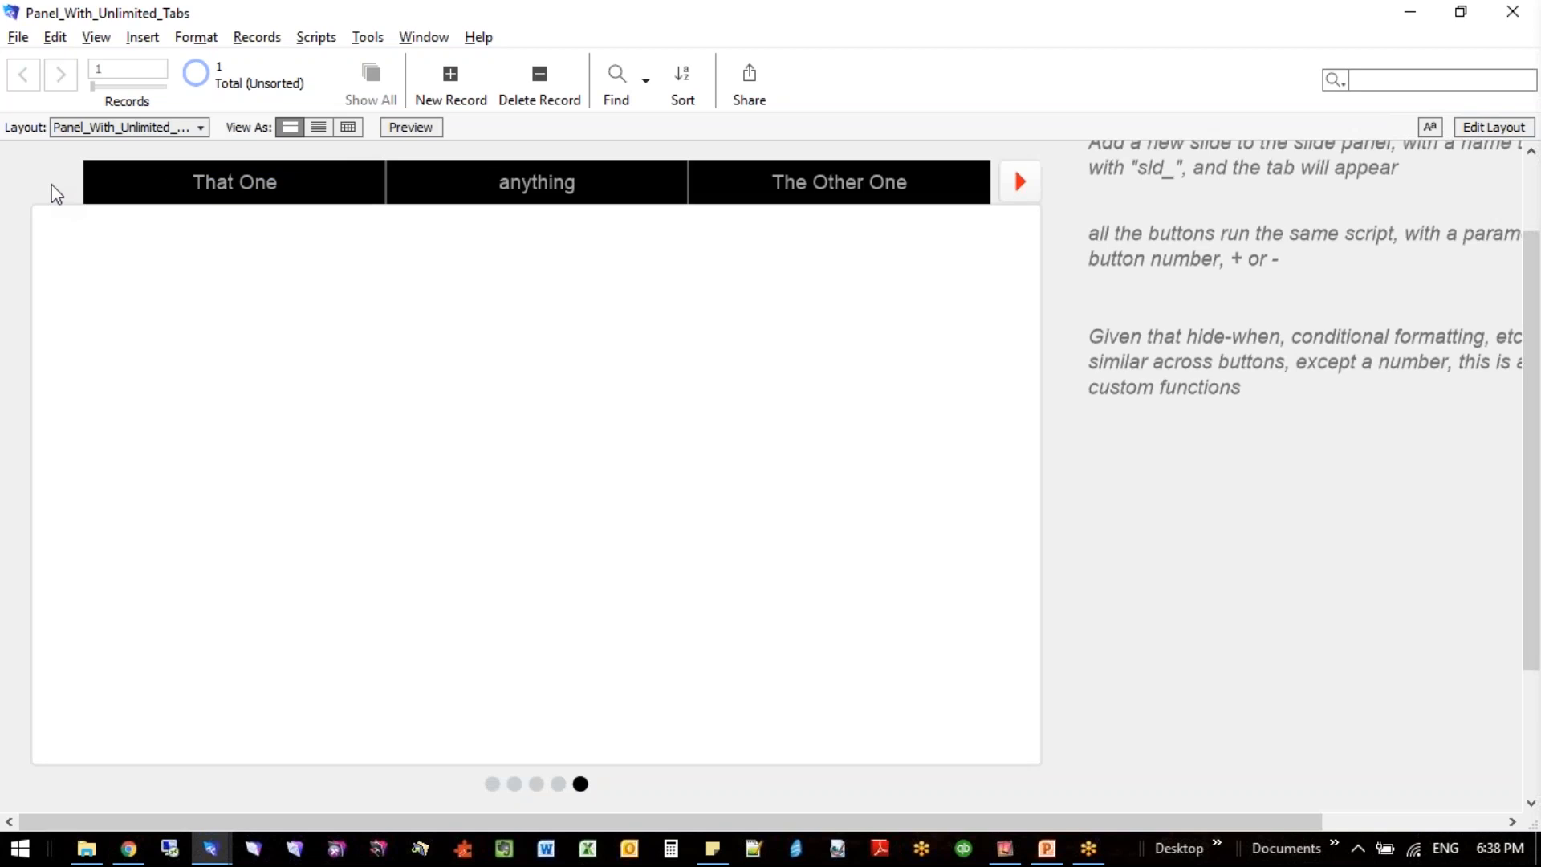
click(175, 171)
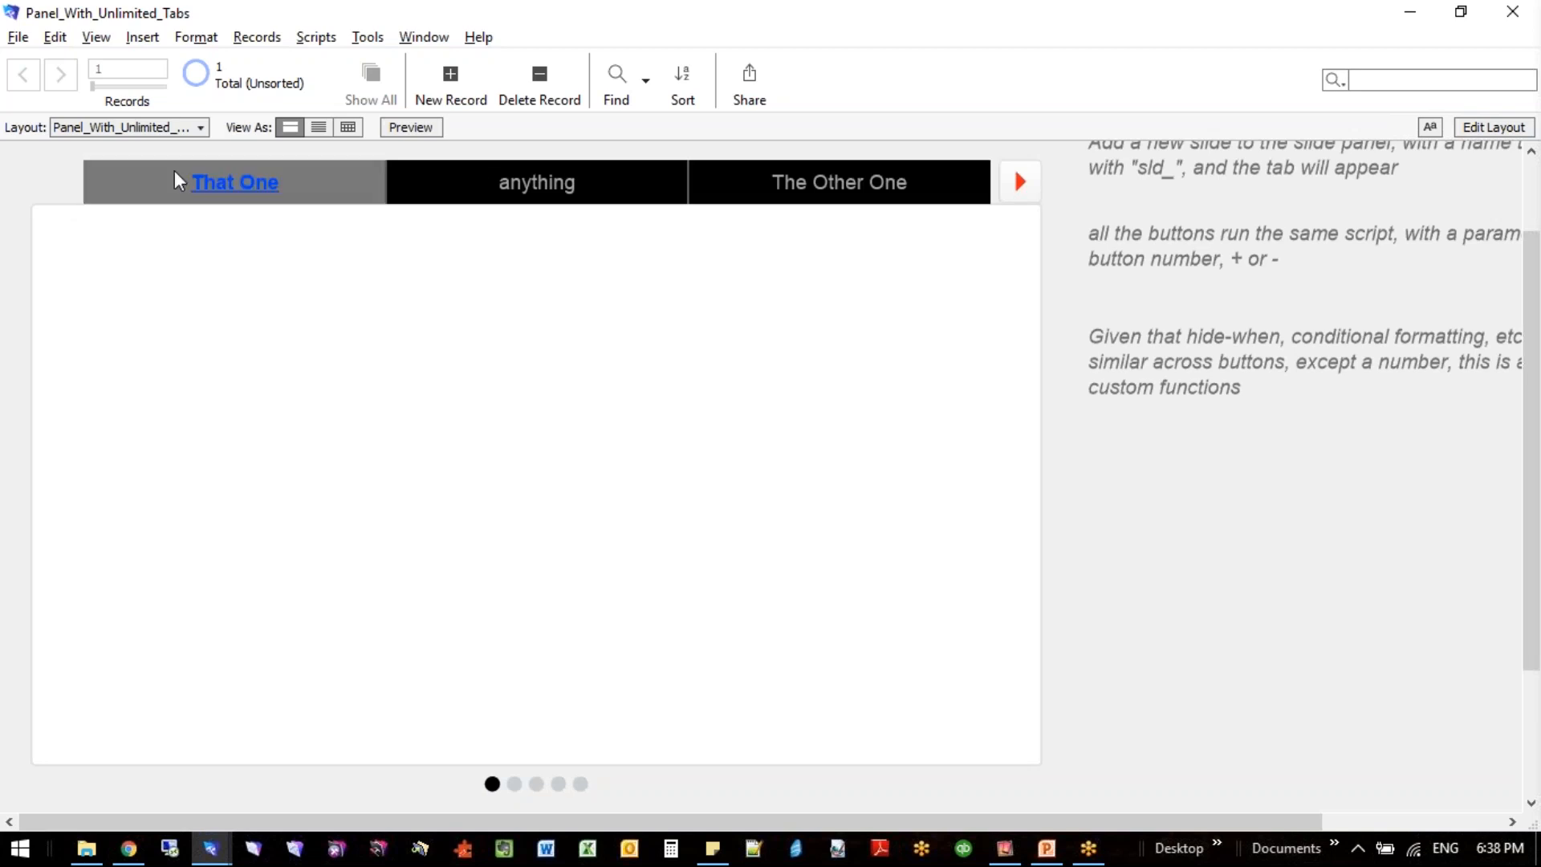
- Page the tab bar forward, view Demonstration, Added Later and The Other One, and page back to the first tabs
click(1015, 183)
click(951, 197)
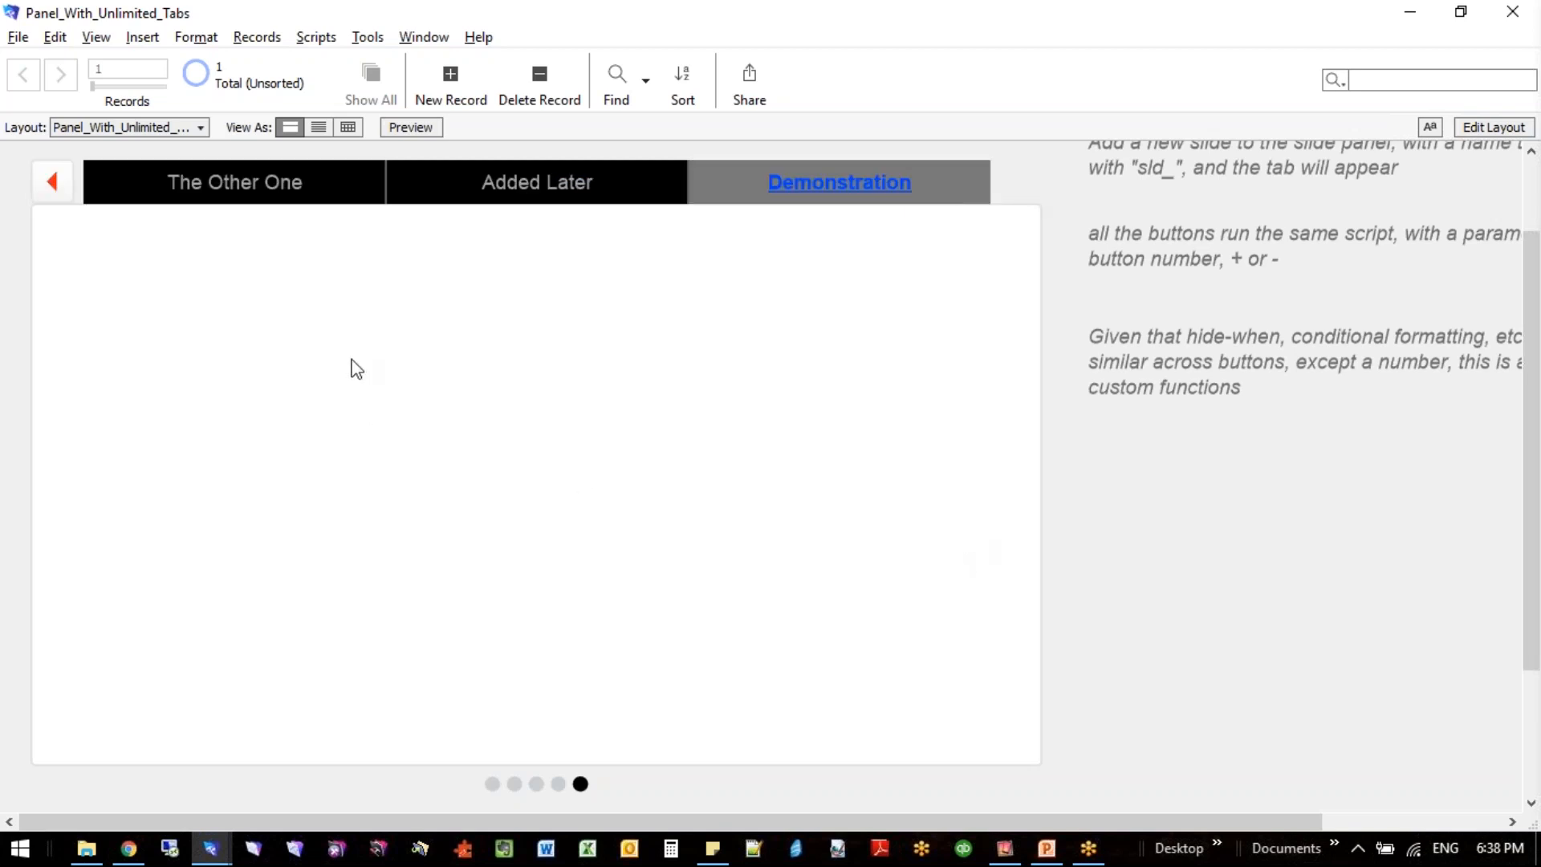
click(578, 199)
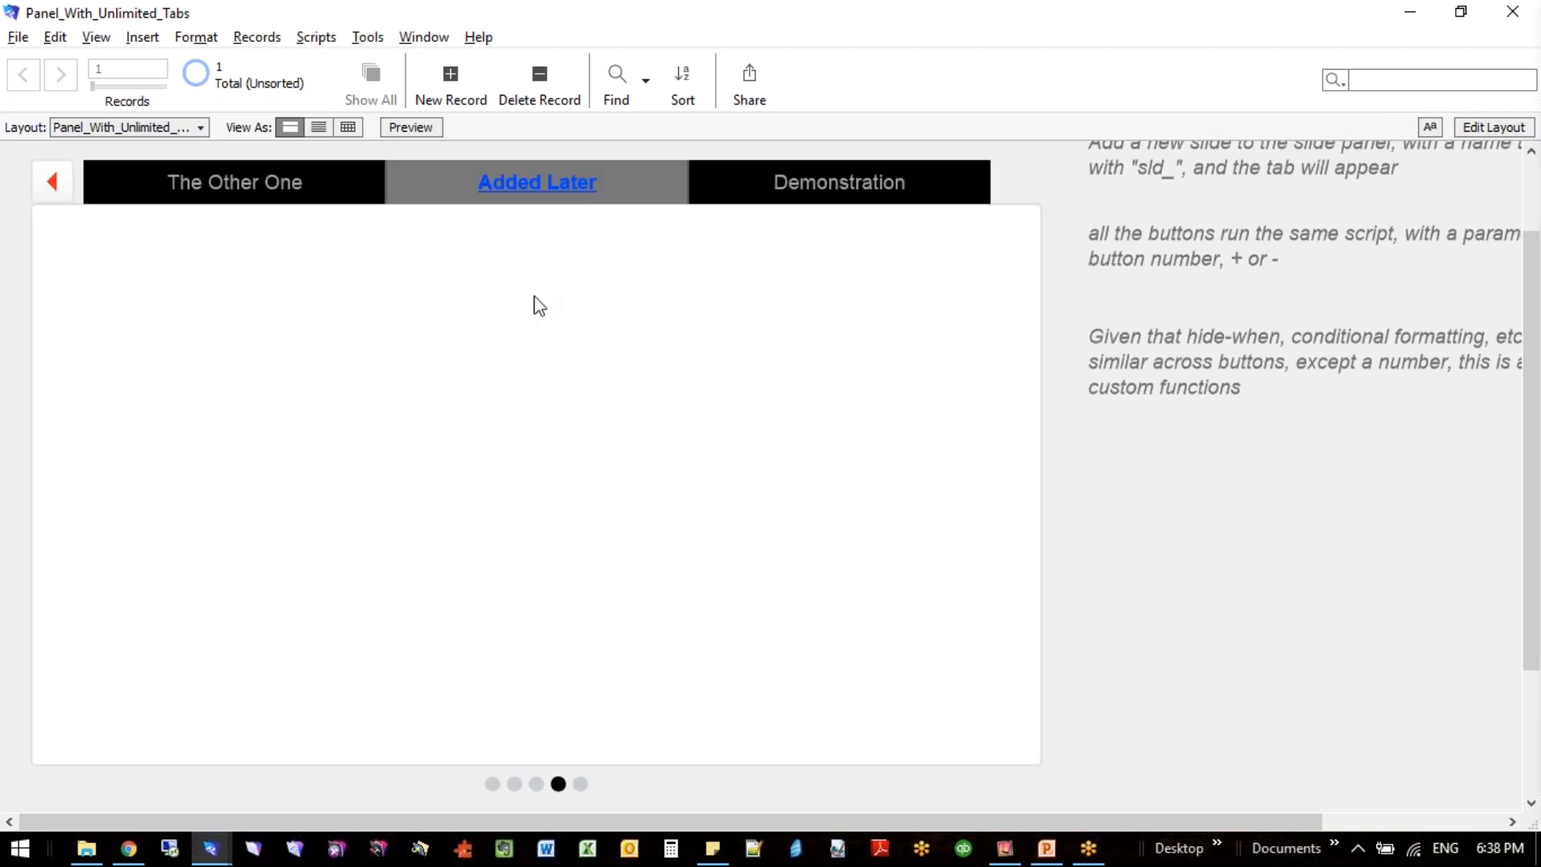
click(283, 172)
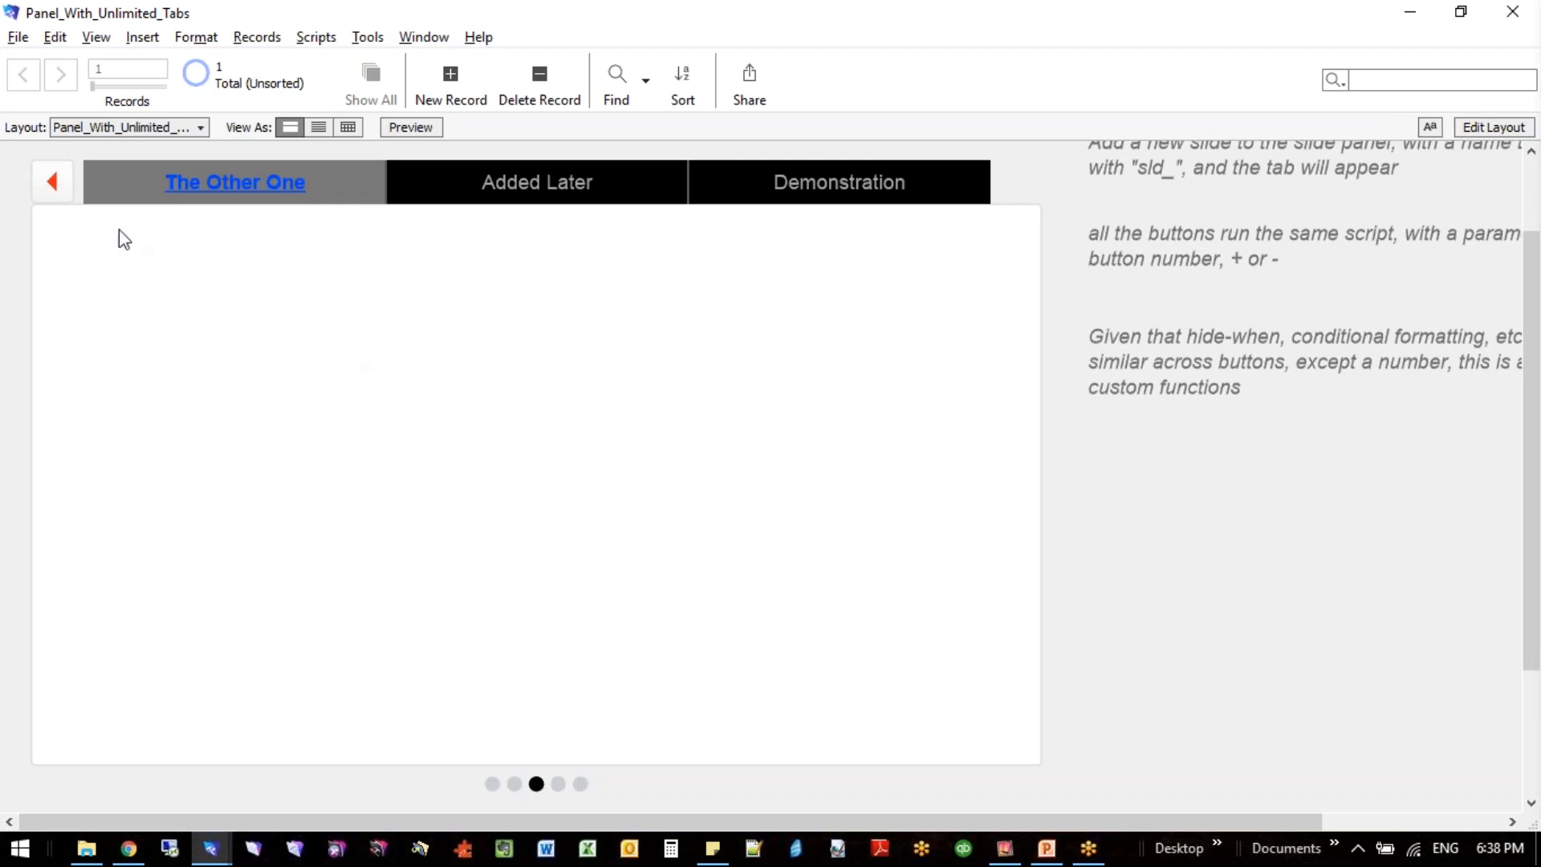
click(62, 193)
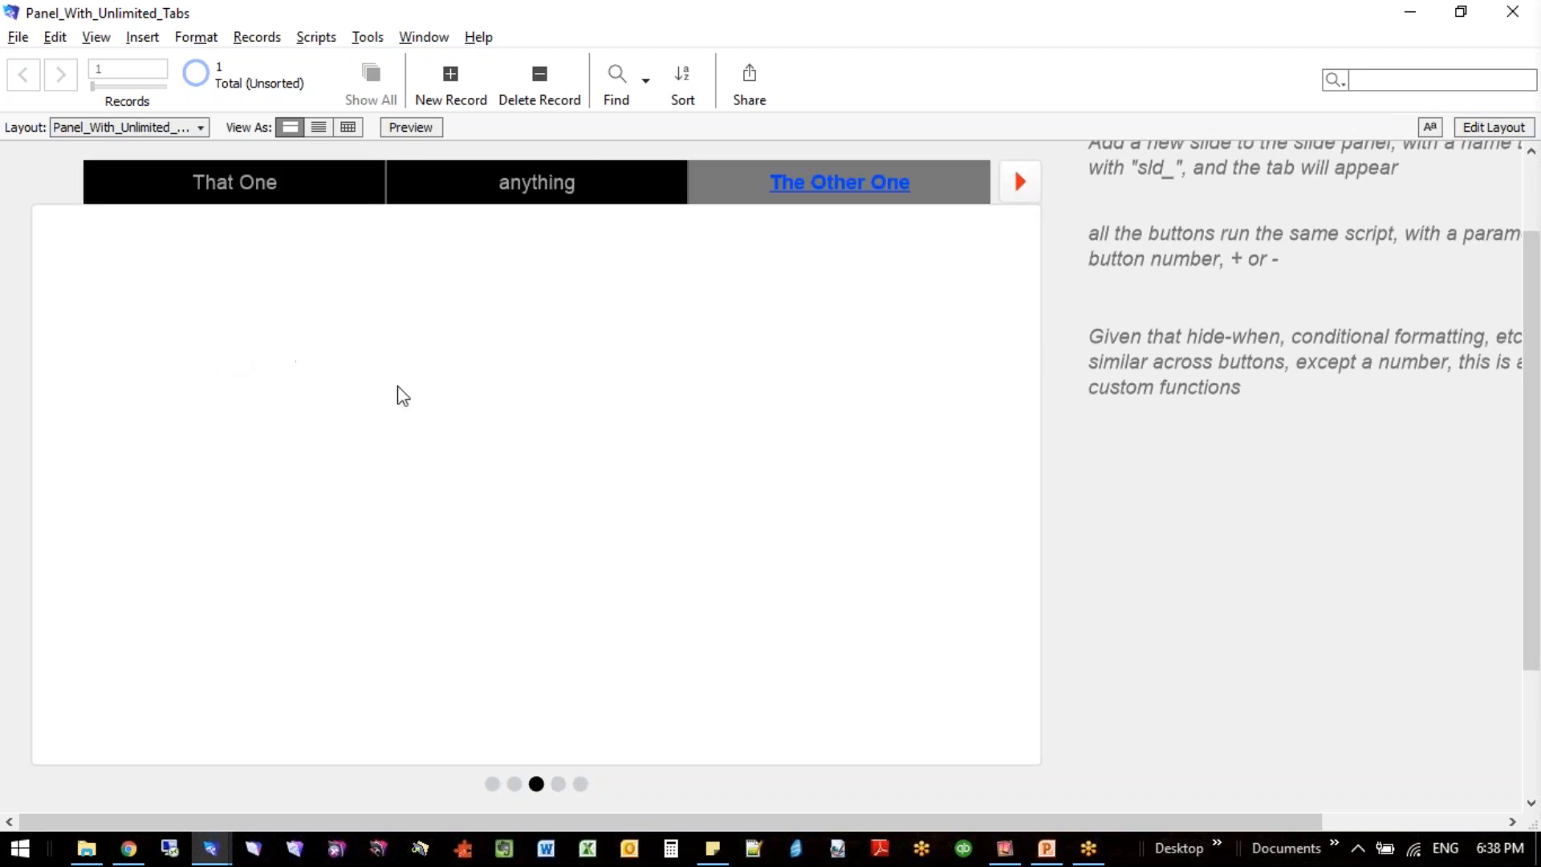
- Enter Layout mode and inspect the tab button bar segments and the two red arrow buttons beside it
scroll(562, 377, up, 2)
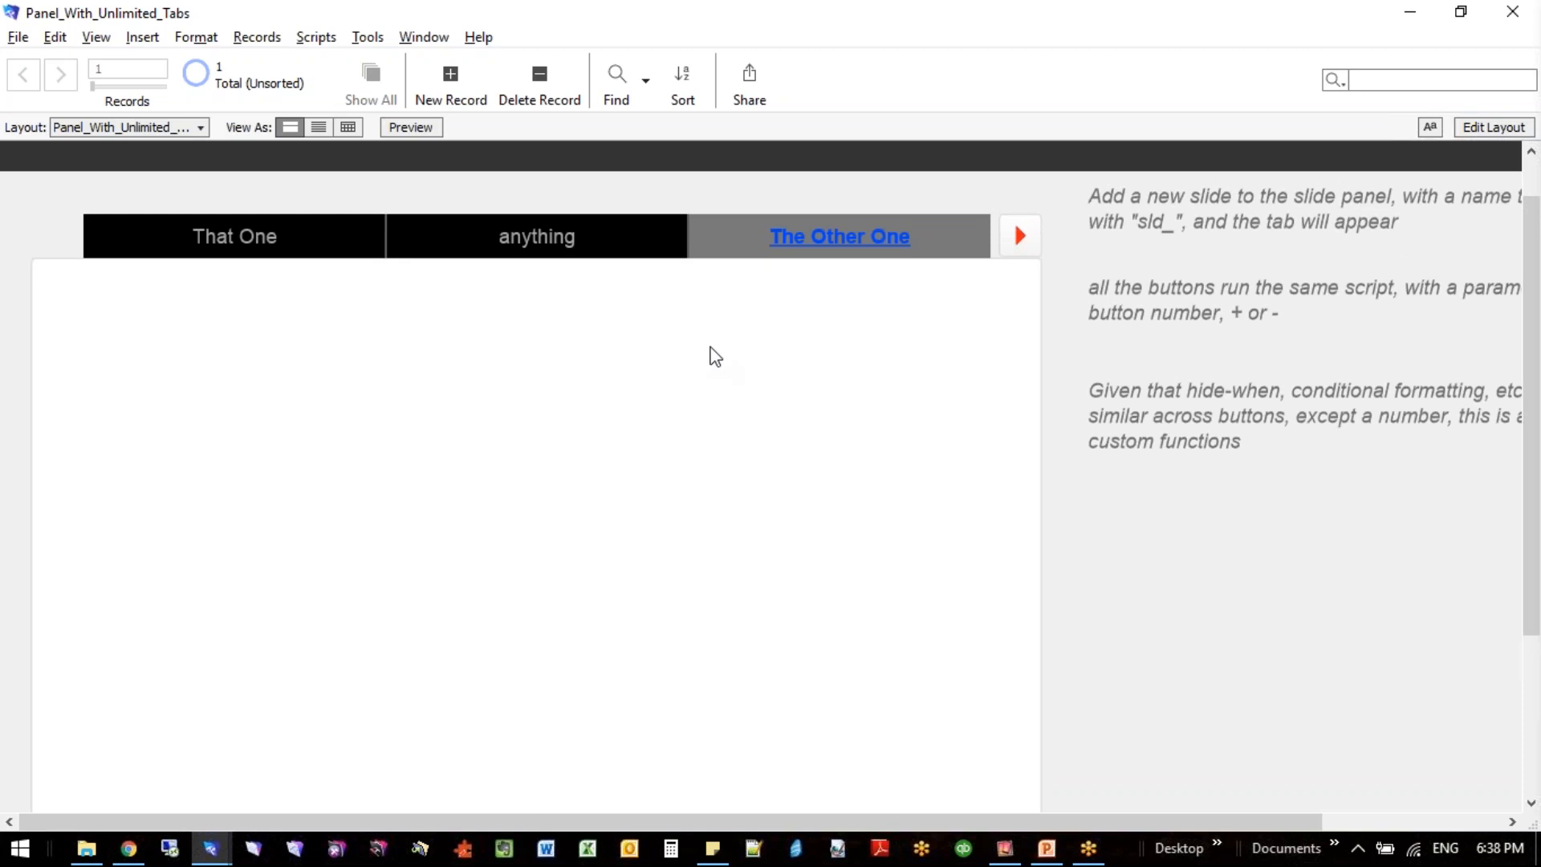
key(ctrl+l)
click(291, 250)
scroll(360, 291, down, 2)
click(326, 185)
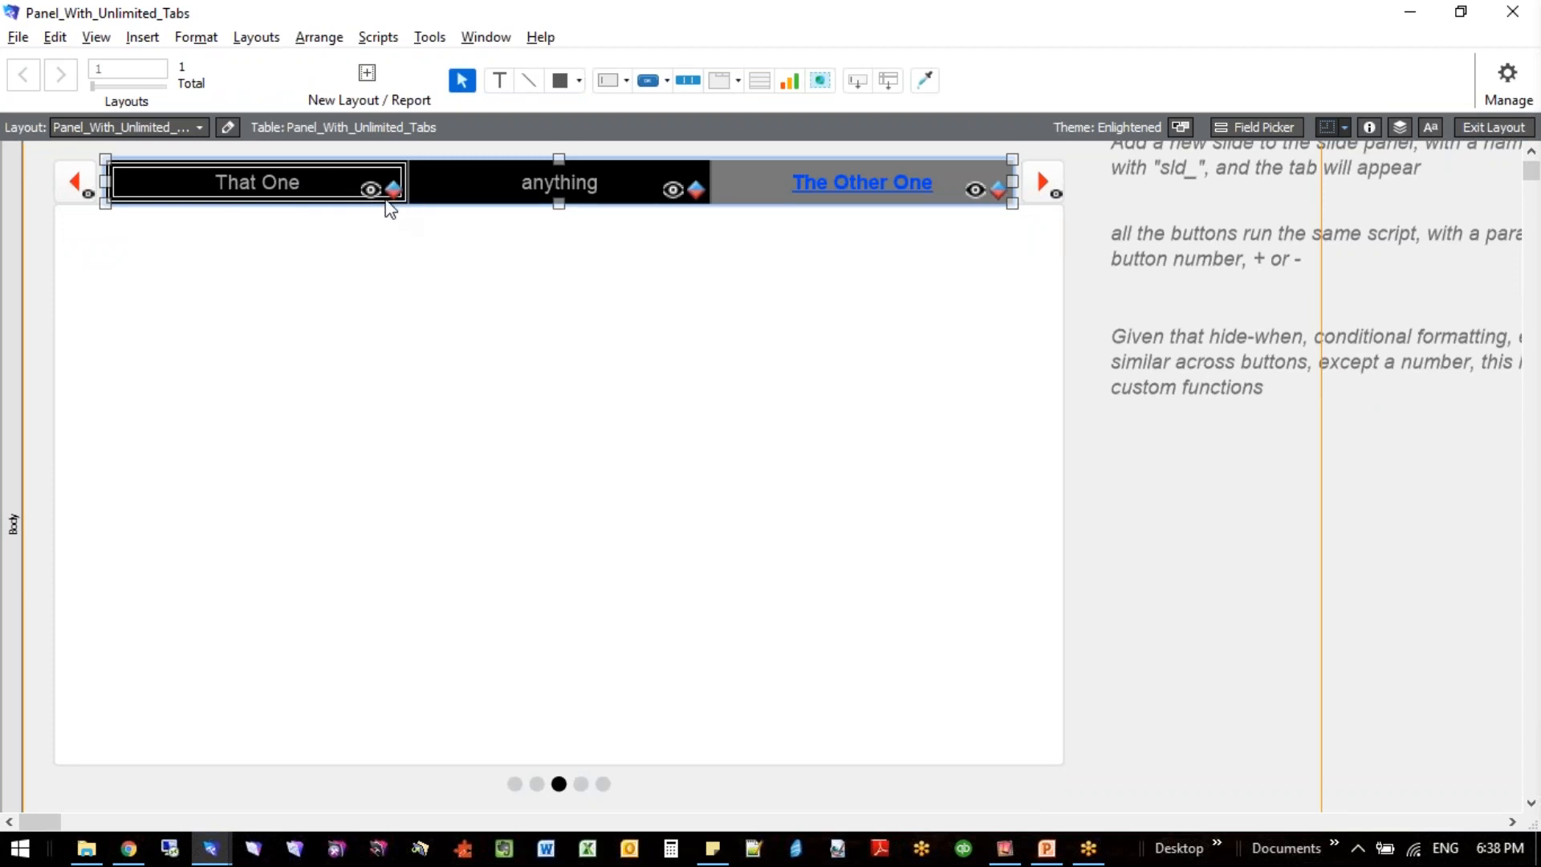
mouse_move(370, 204)
click(72, 189)
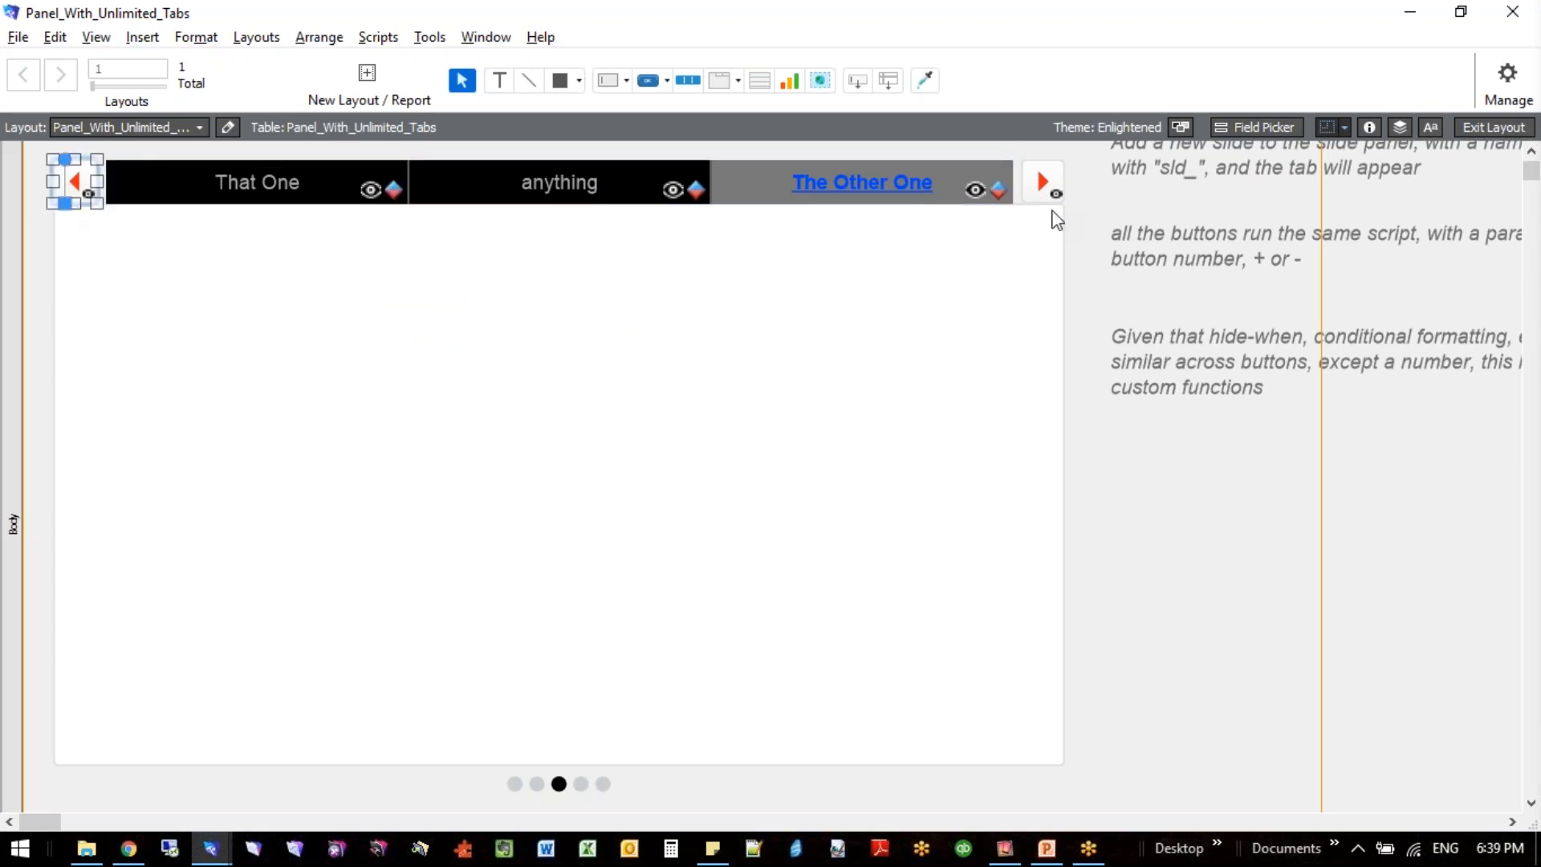
click(1043, 183)
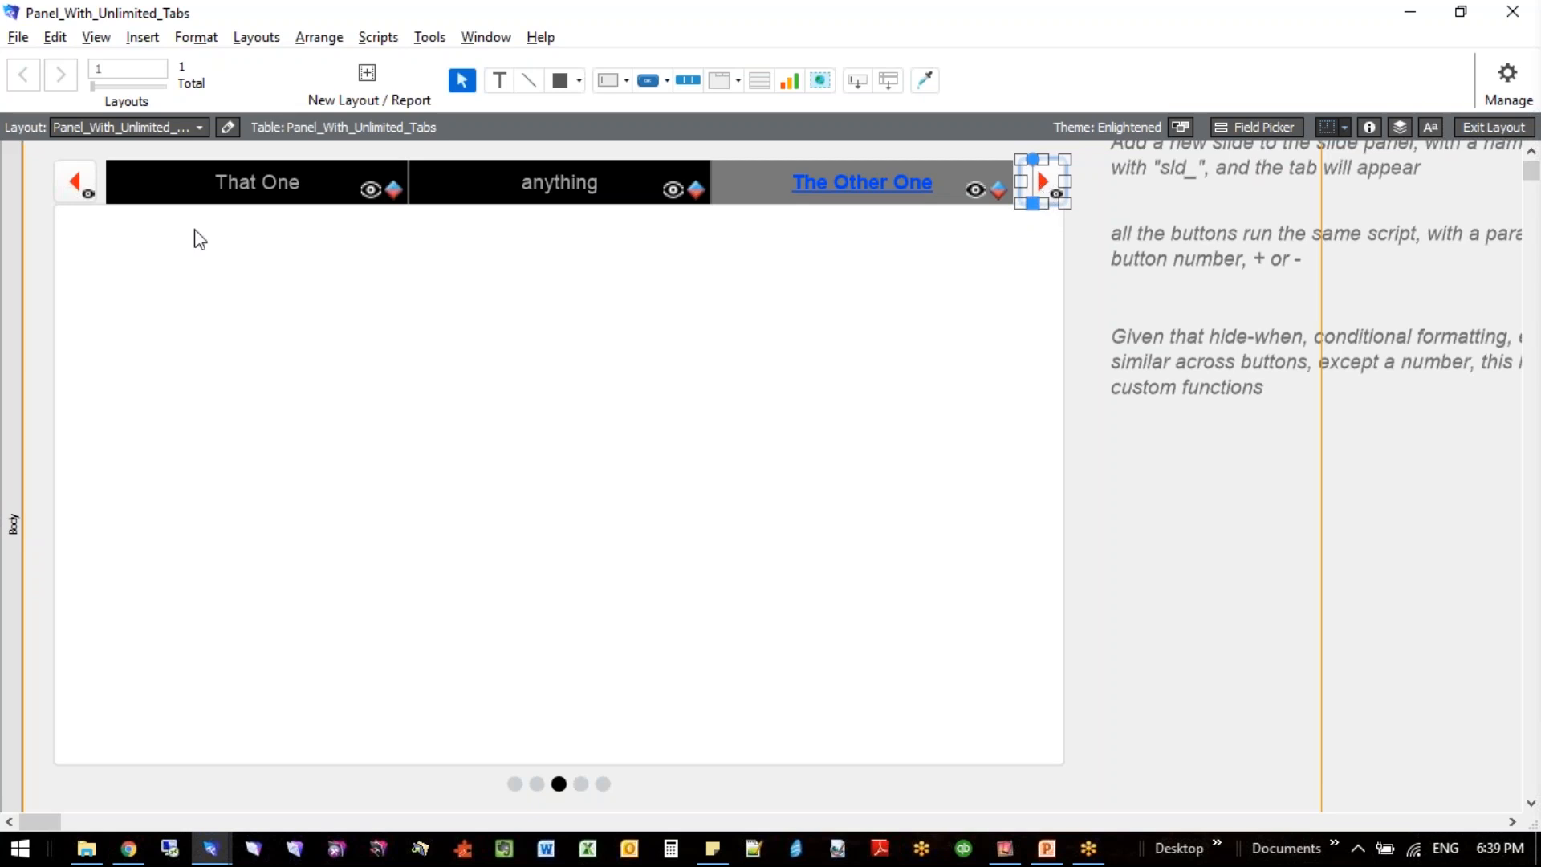
click(74, 200)
click(282, 177)
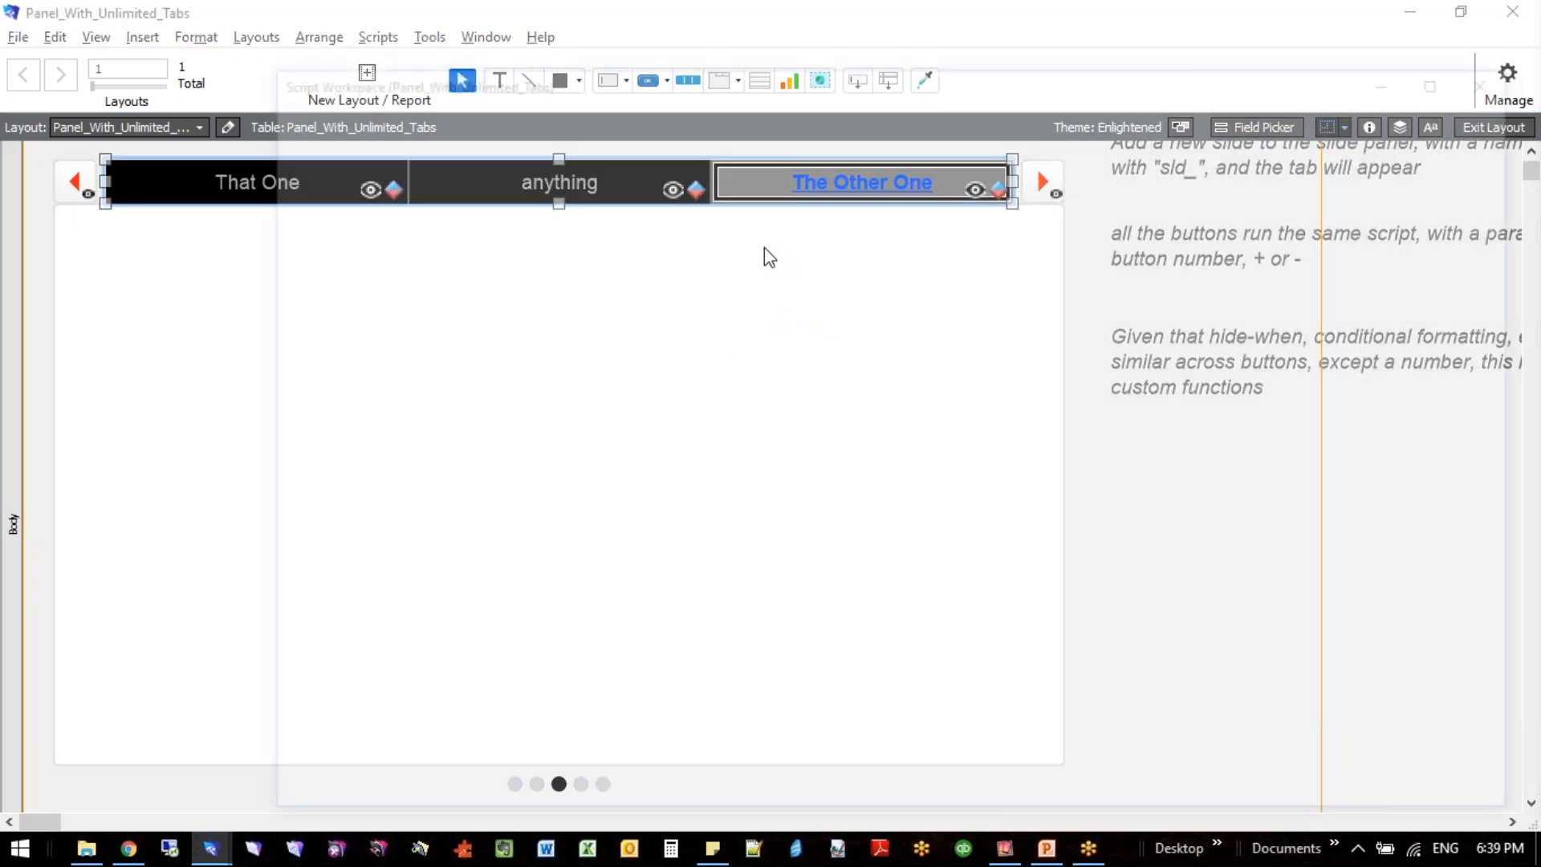
- Review the refresh tab controller script in the Script Workspace and close the workspace
key(ctrl+shift+s)
click(396, 254)
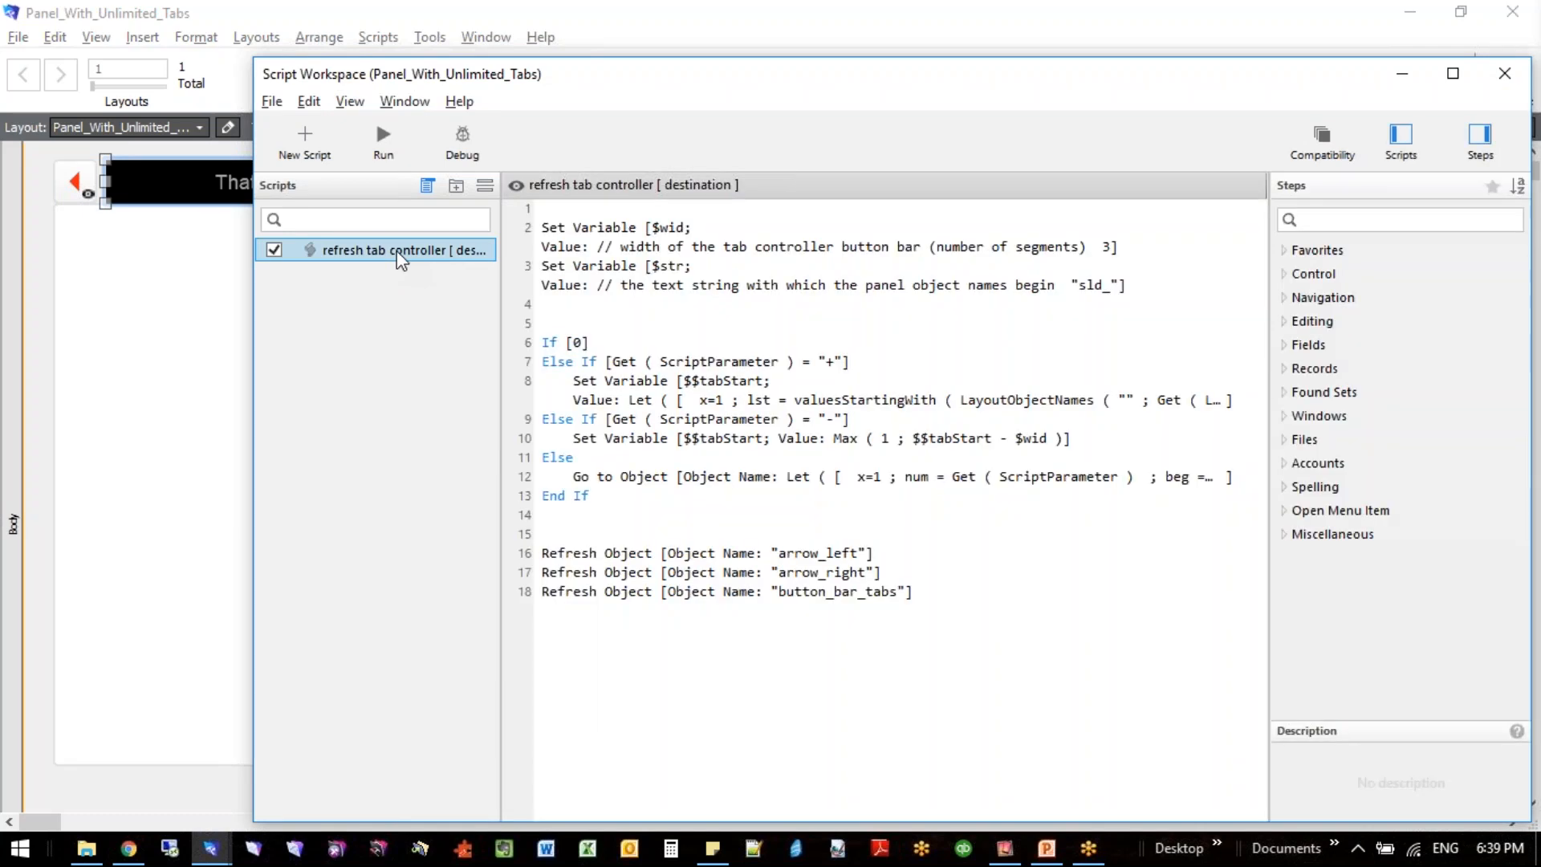
click(398, 254)
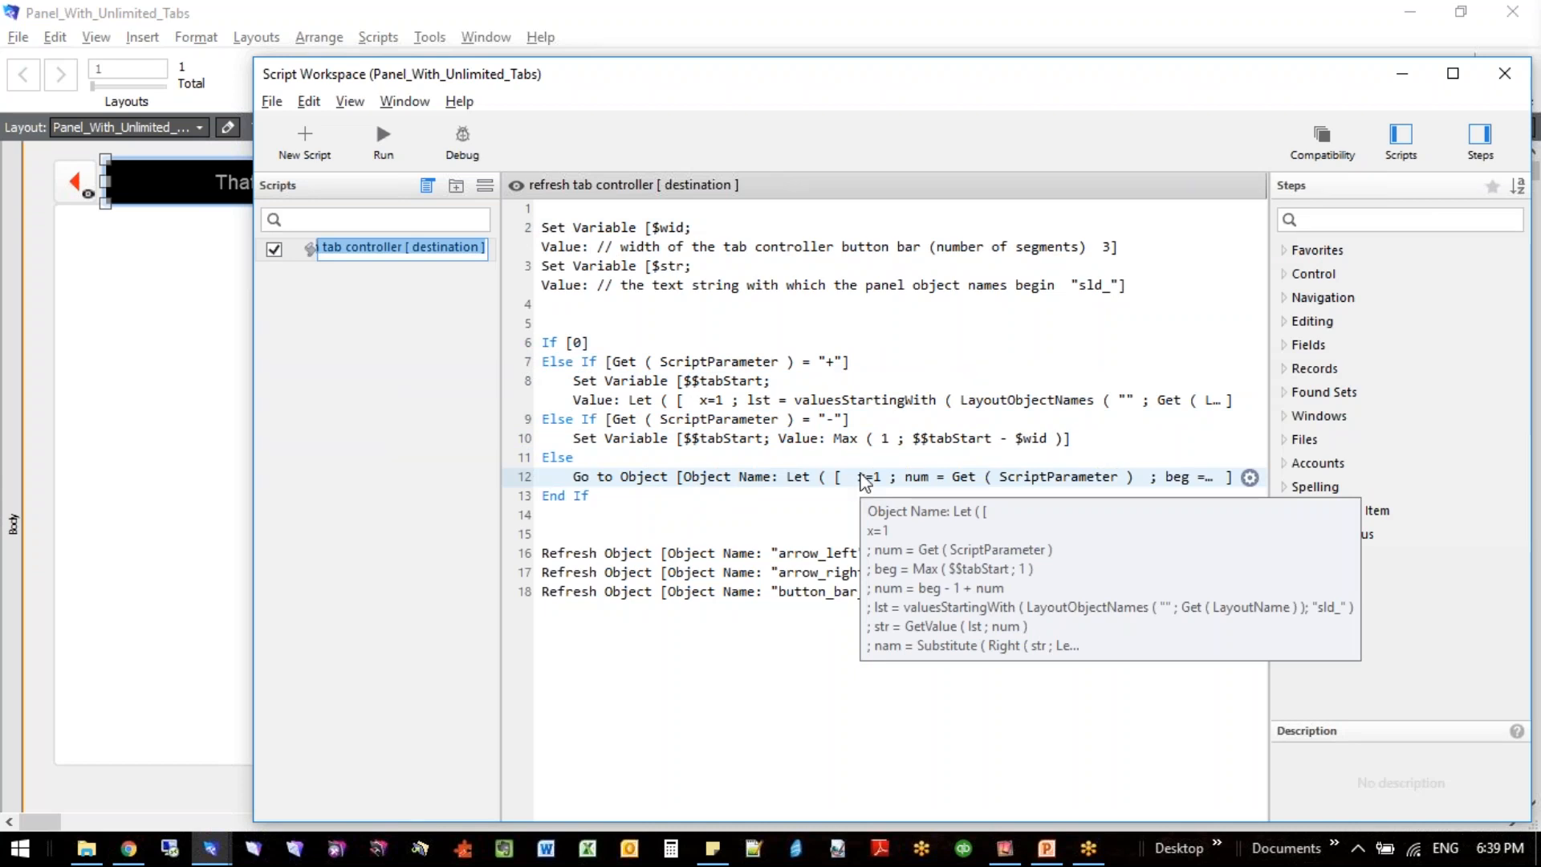
click(1505, 73)
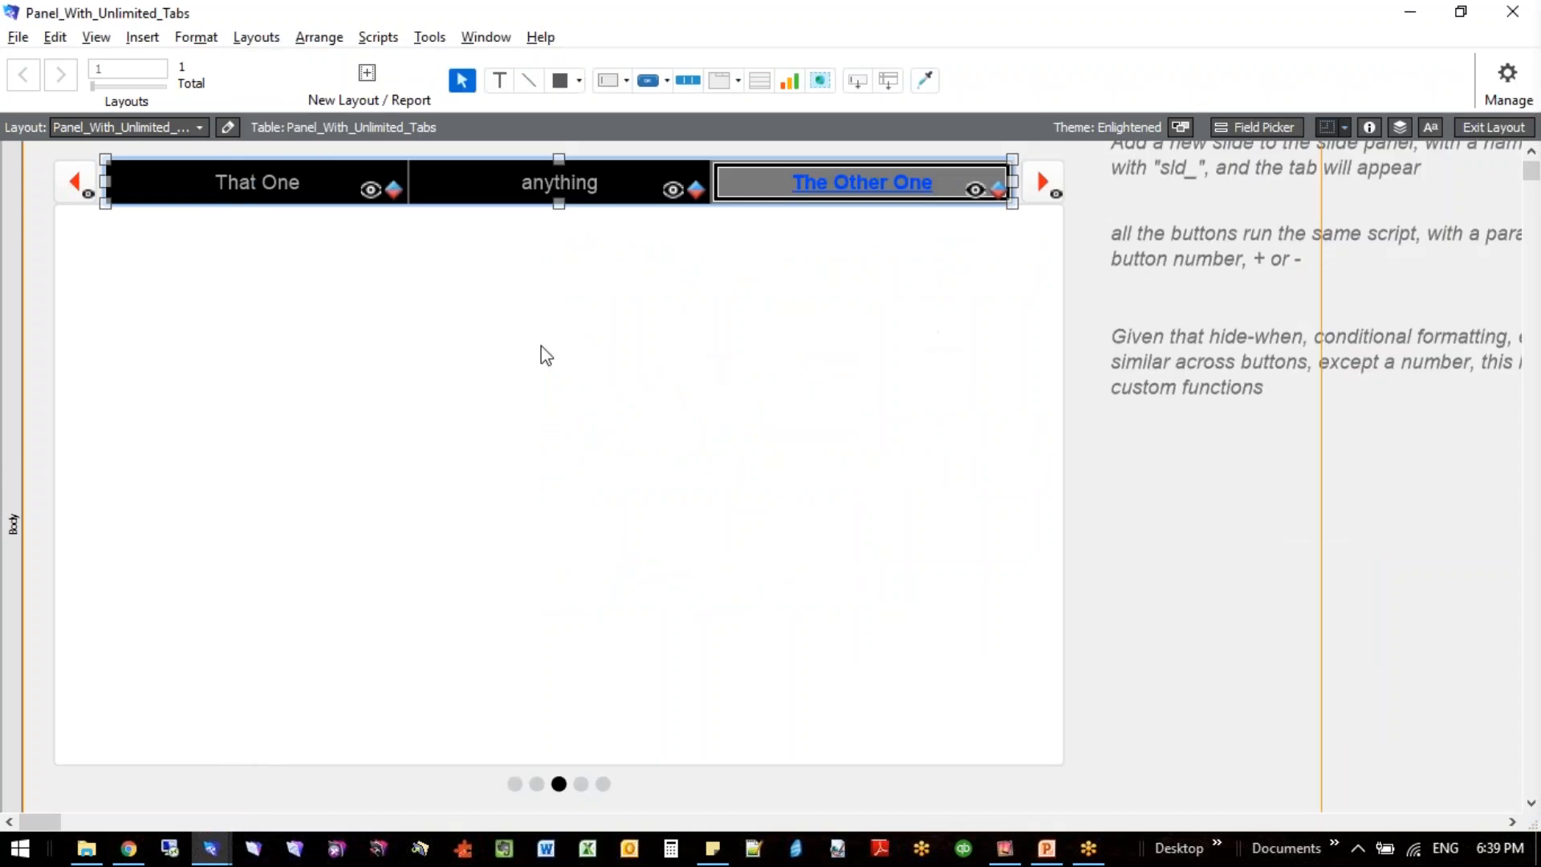
- Select the slide control below the tab bar and return the layout to Browse mode
click(110, 217)
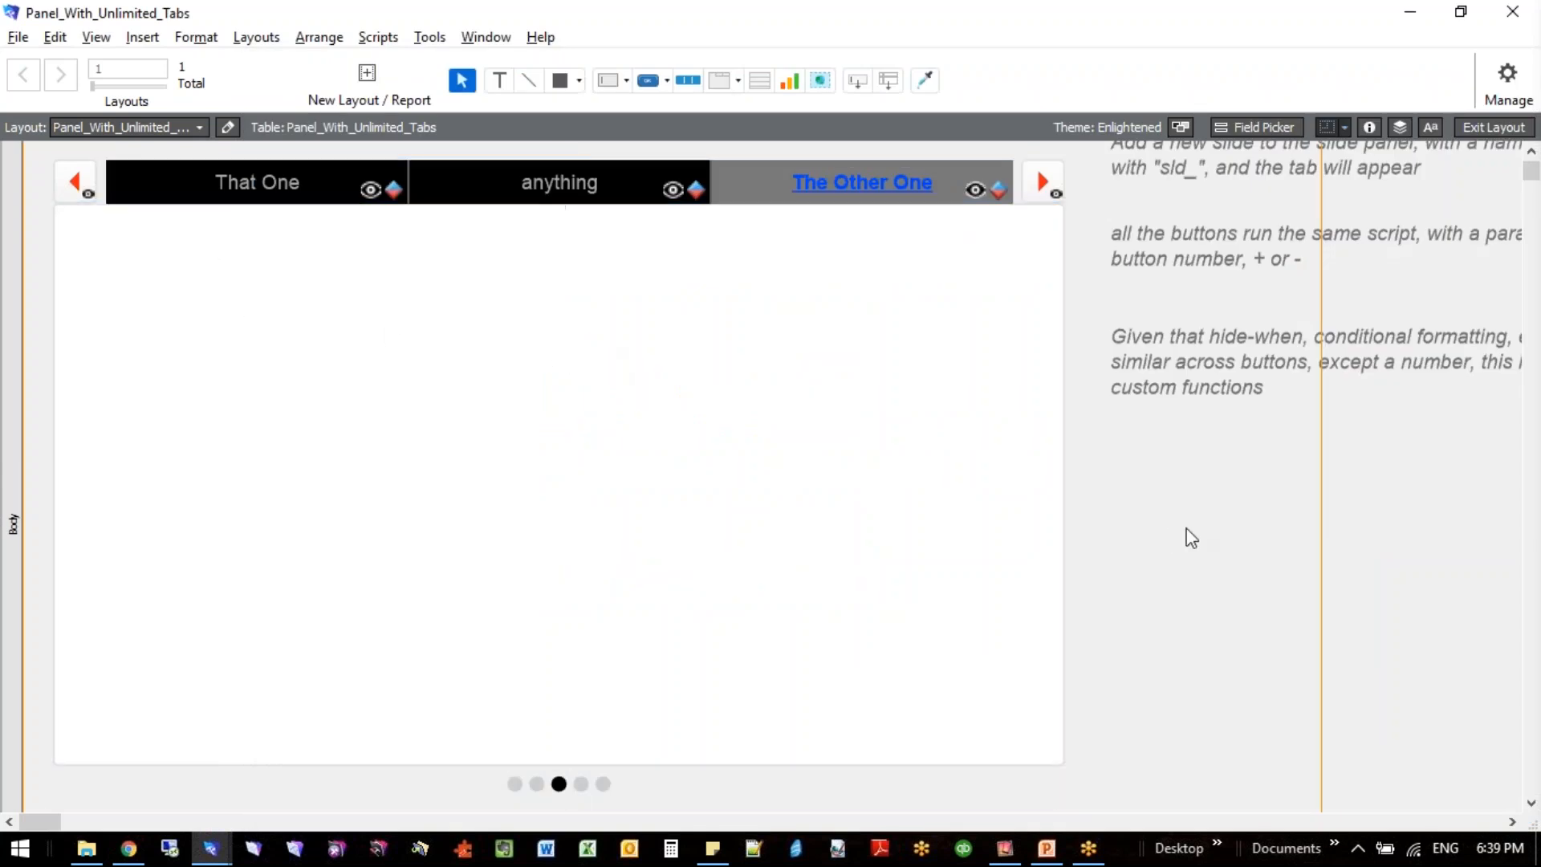
key(ctrl+b)
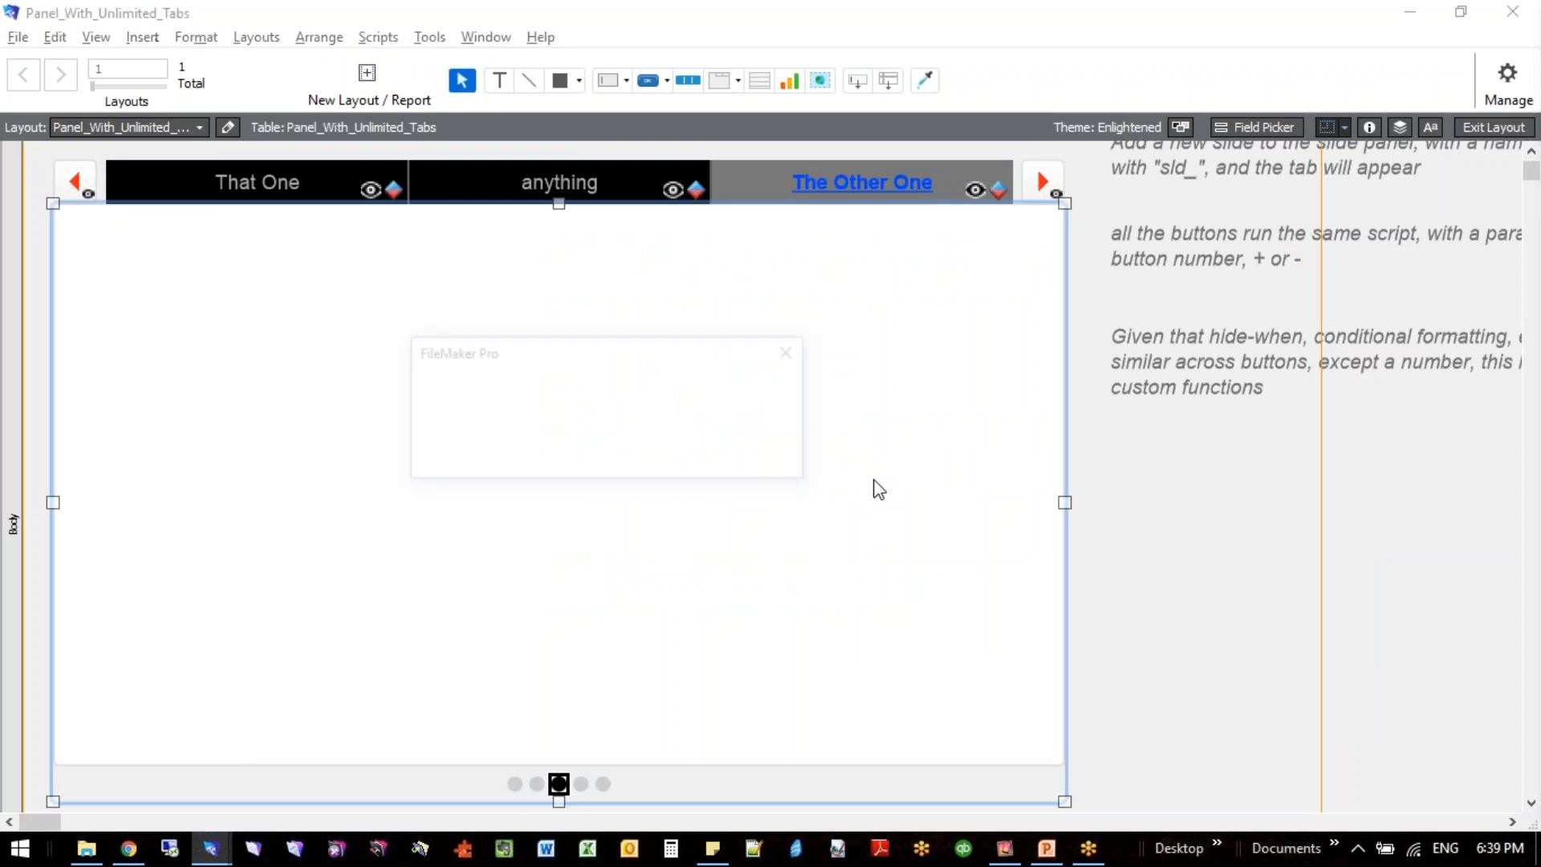
click(662, 464)
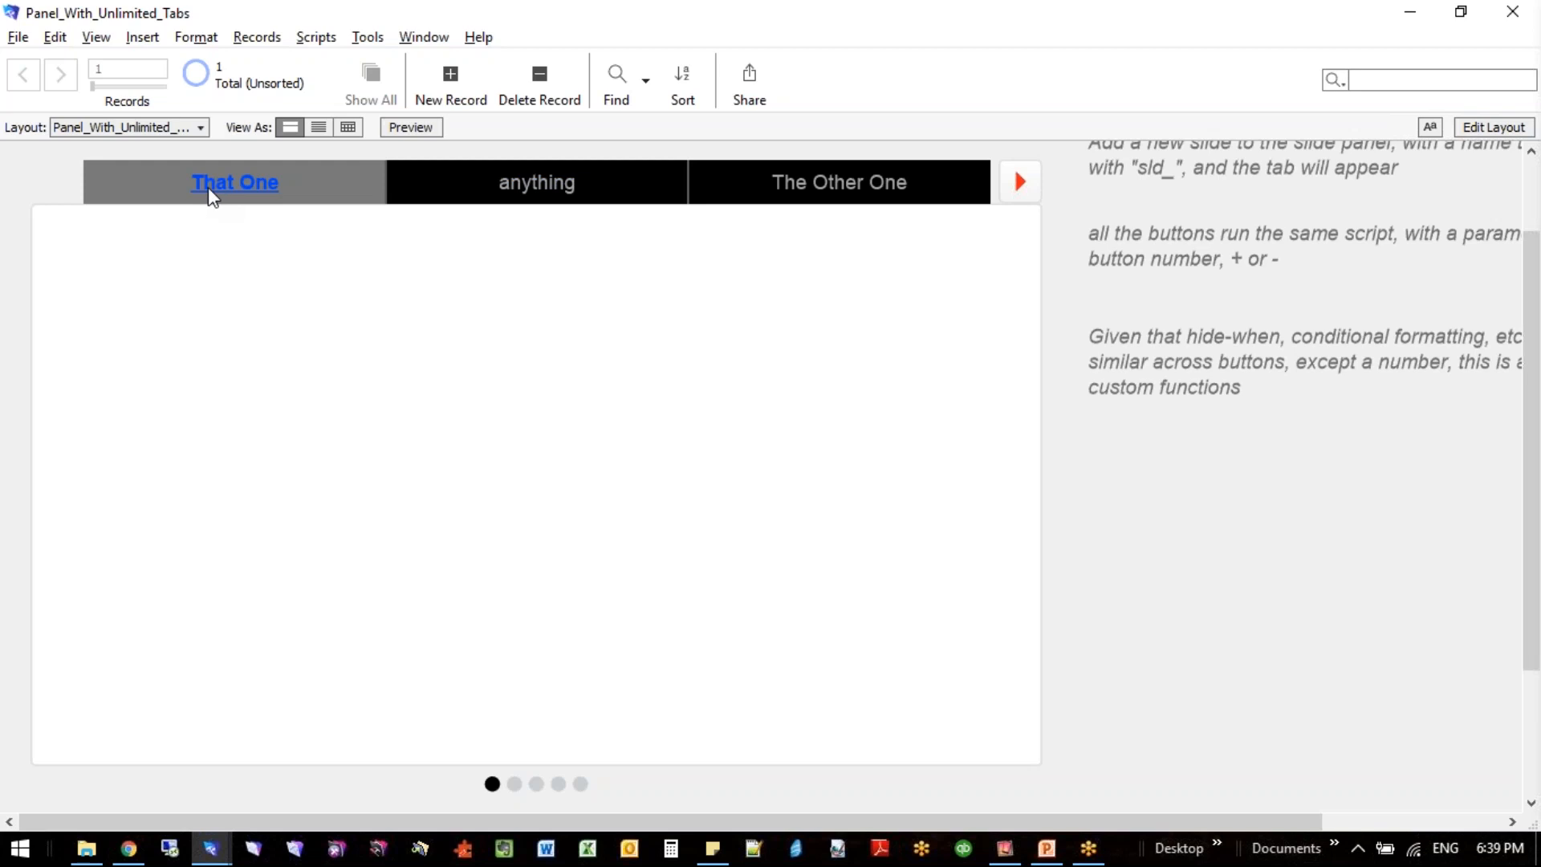
- View the anything and The Other One tabs, and page forward to view Added Later and Demonstration
click(403, 197)
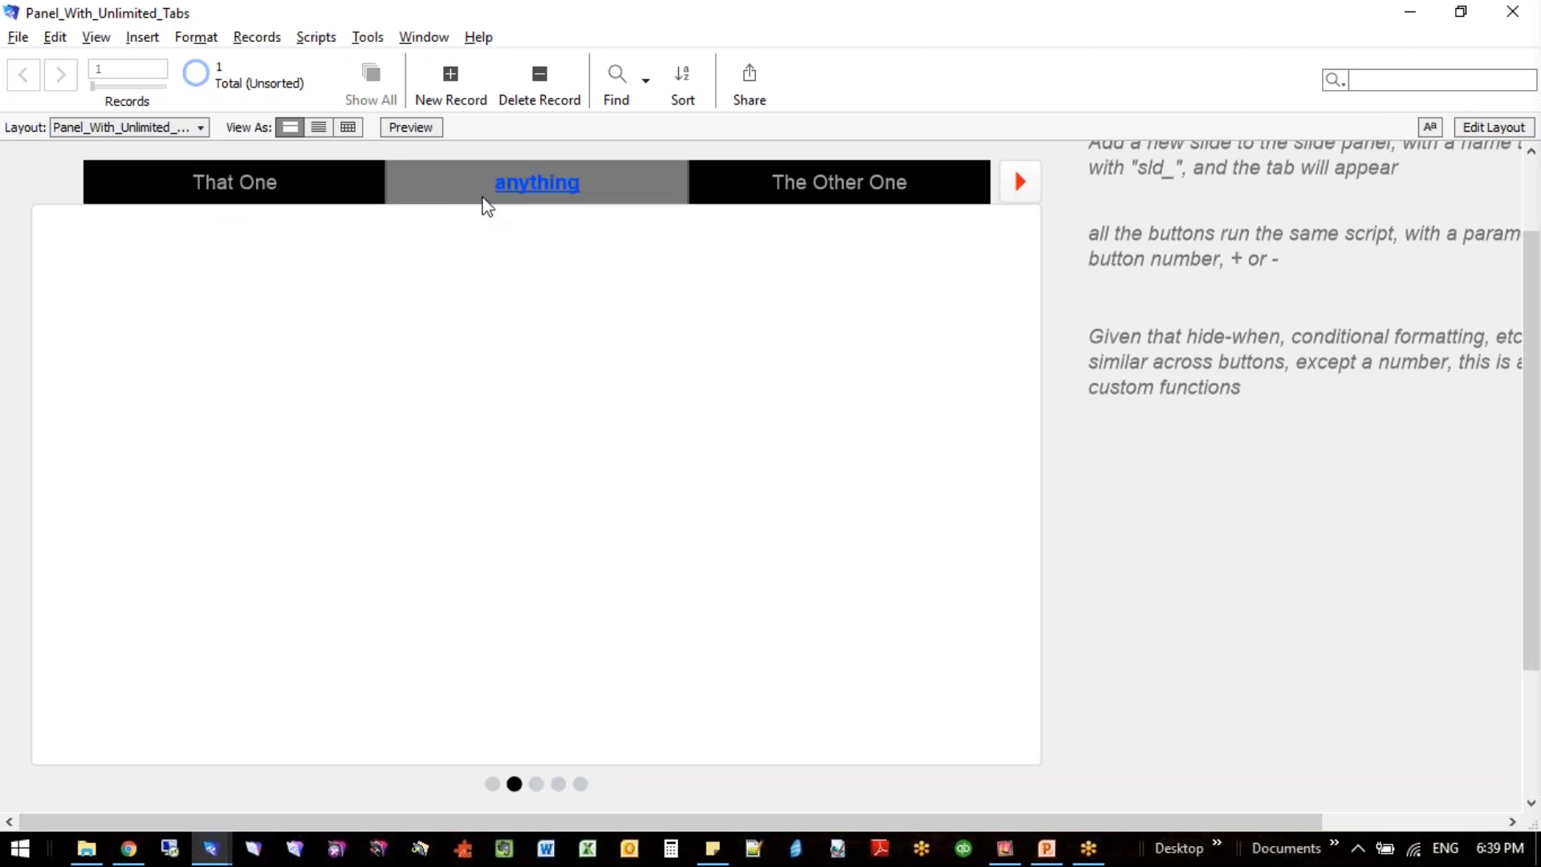
click(817, 199)
click(1019, 196)
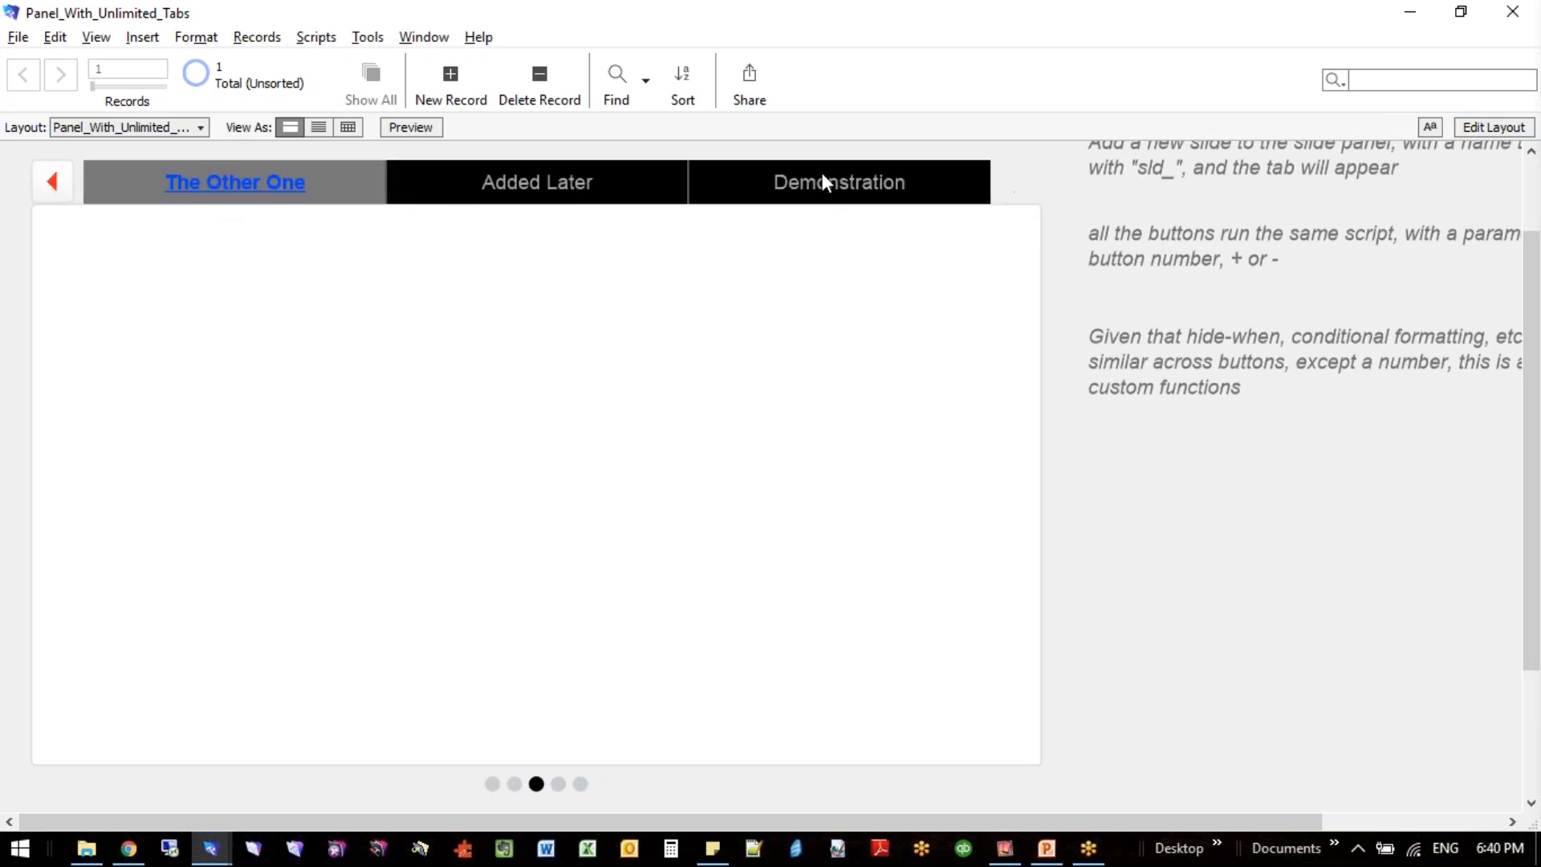
click(578, 180)
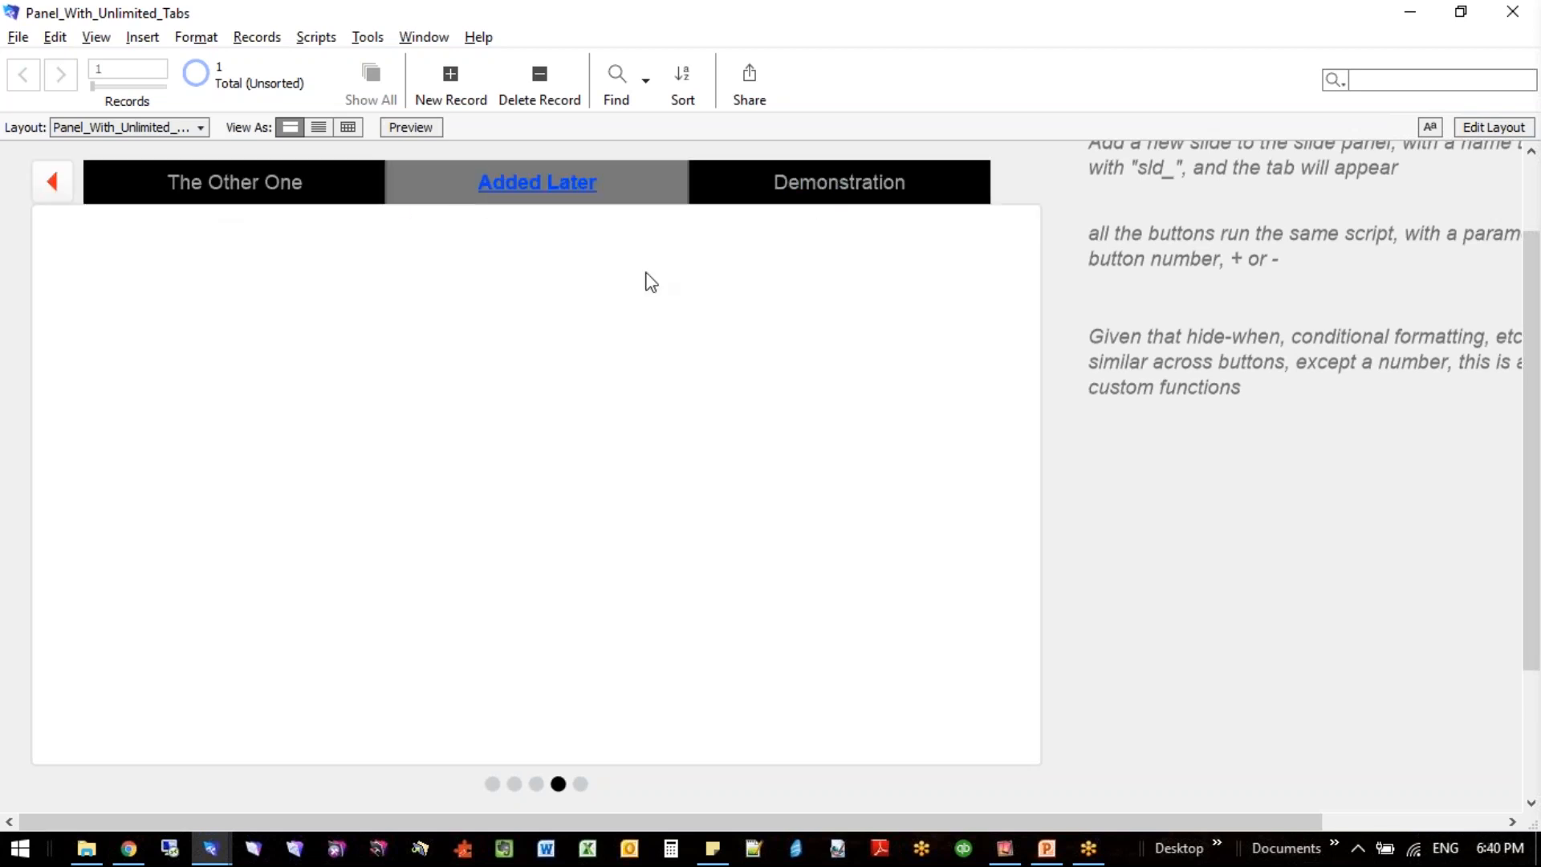
click(850, 194)
- Return to Layout mode and add a sixth slide to the slide control
key(ctrl+l)
click(605, 431)
double_click(606, 432)
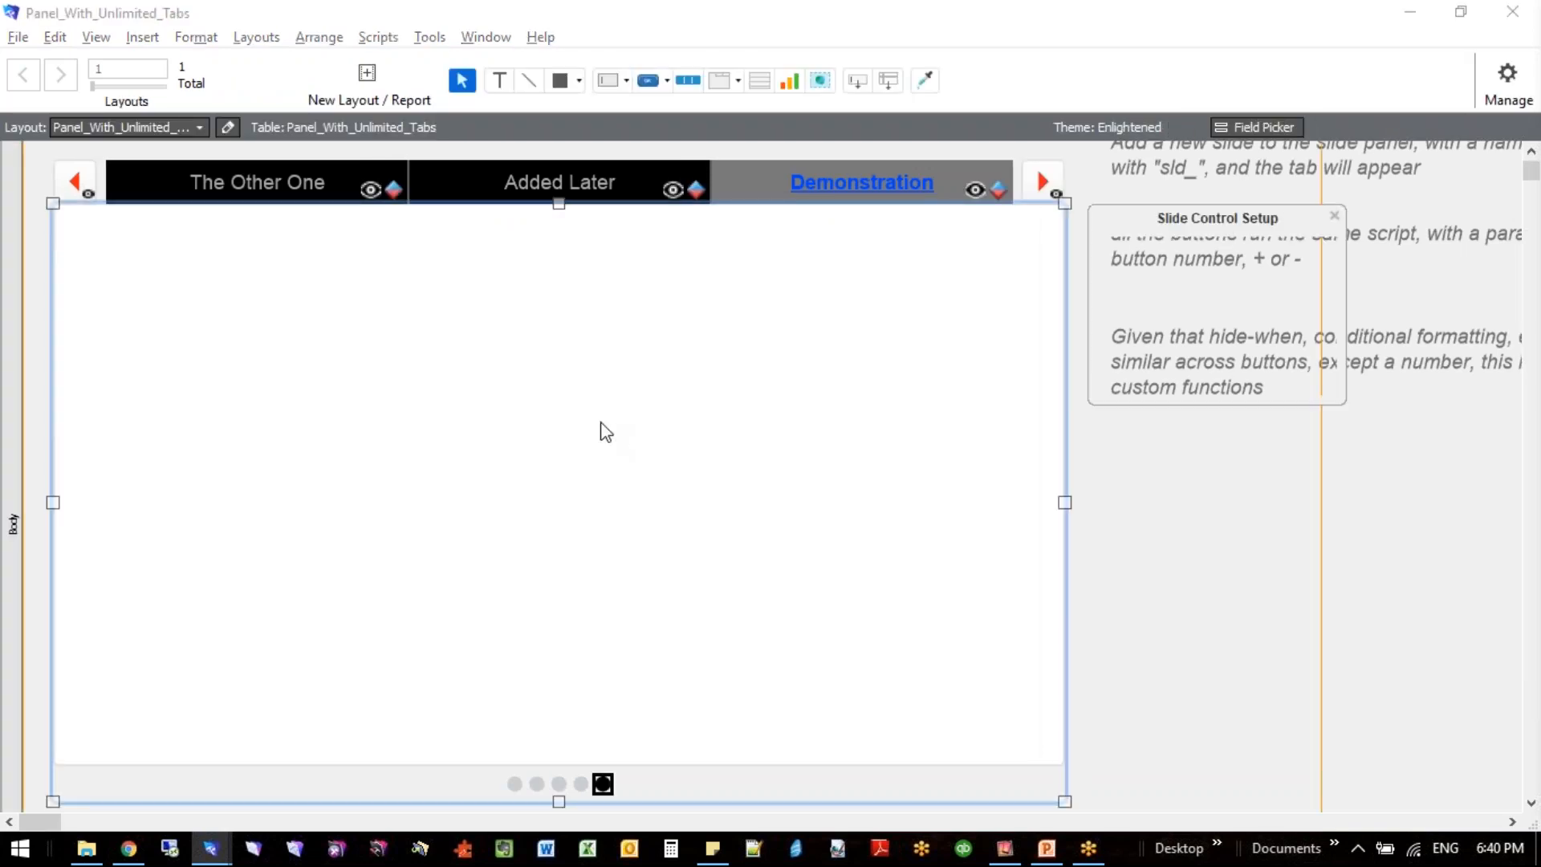
click(1125, 263)
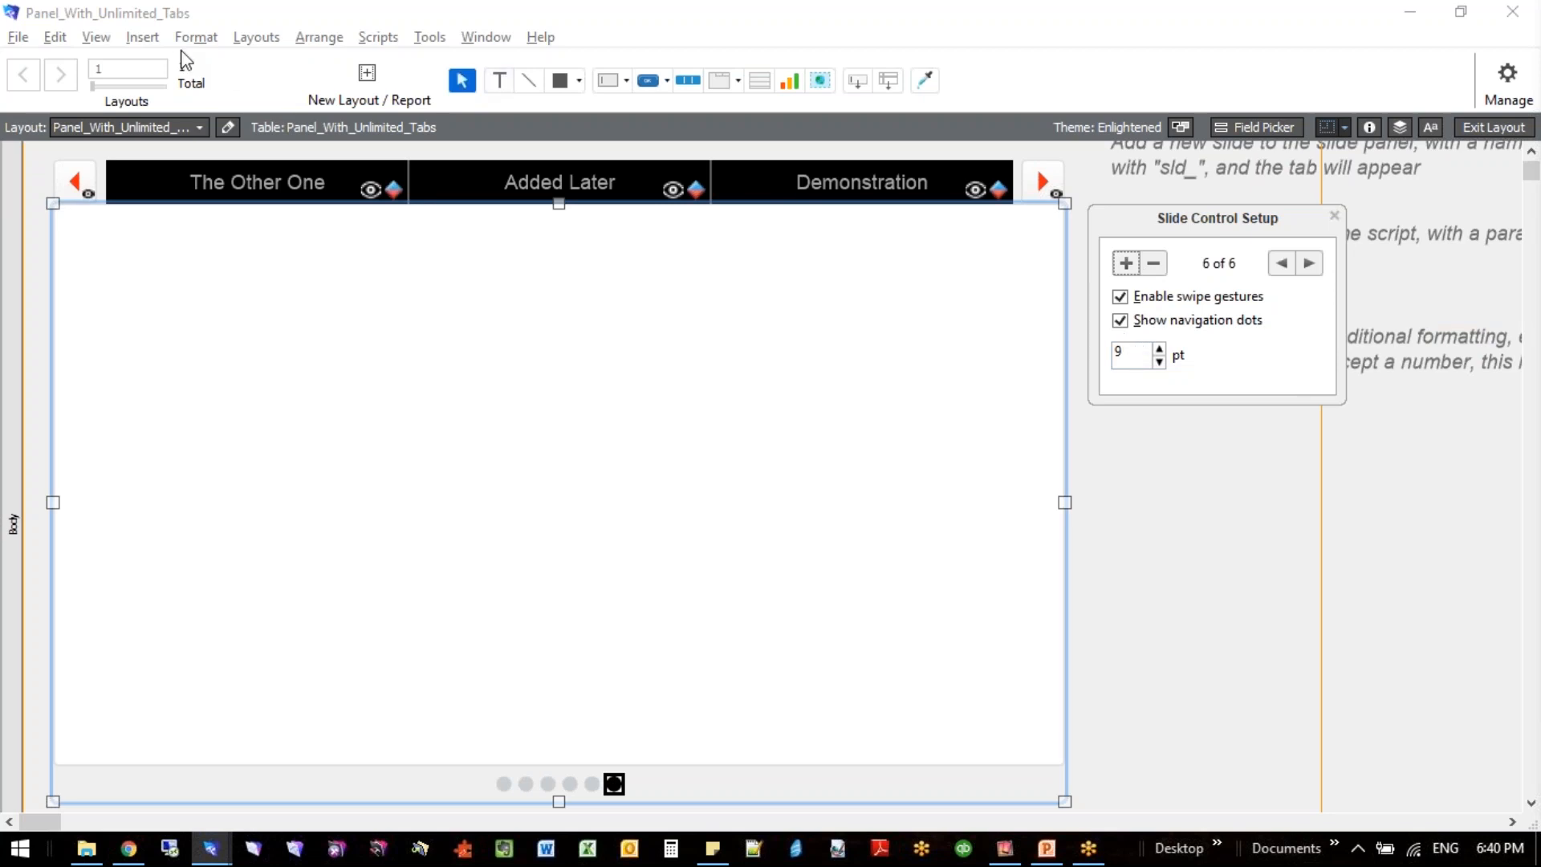
- Name the slide control's sixth slide sld_Brand_New in the Inspector
click(96, 38)
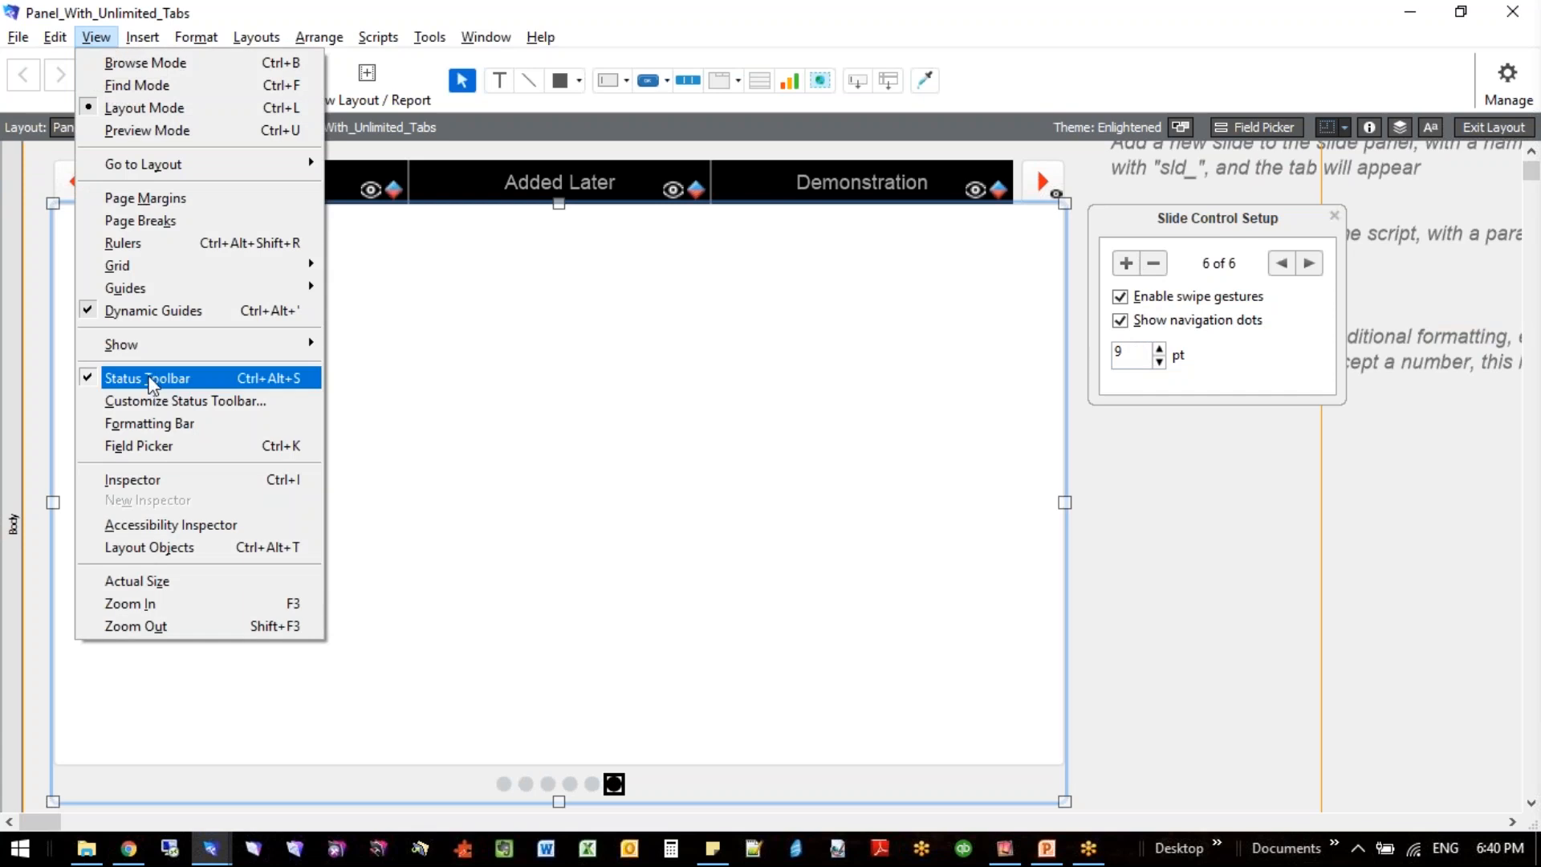
click(156, 479)
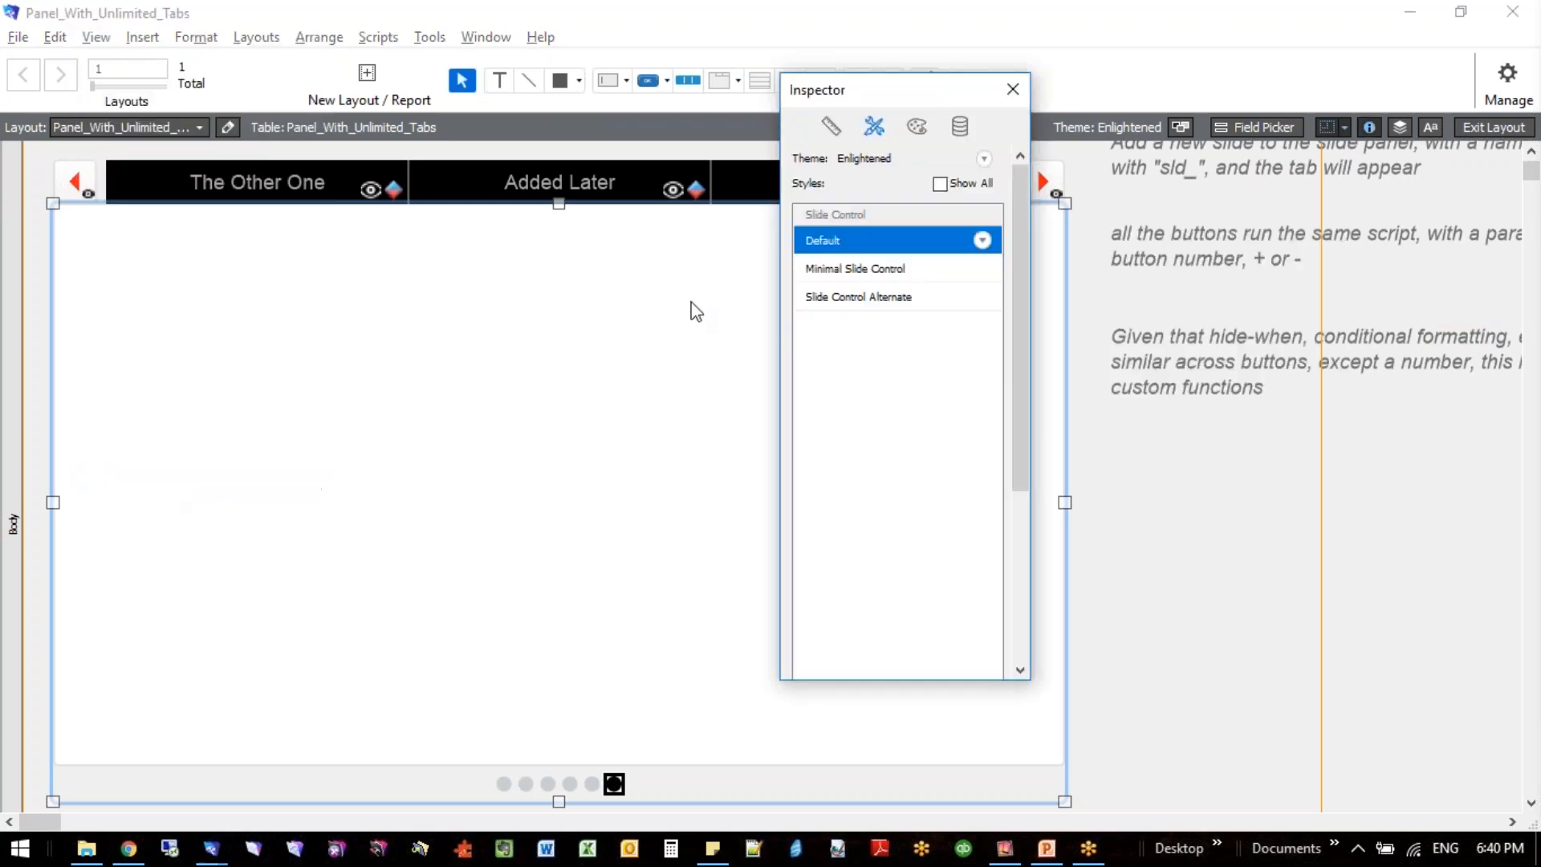
drag(933, 97, 1274, 239)
click(1172, 273)
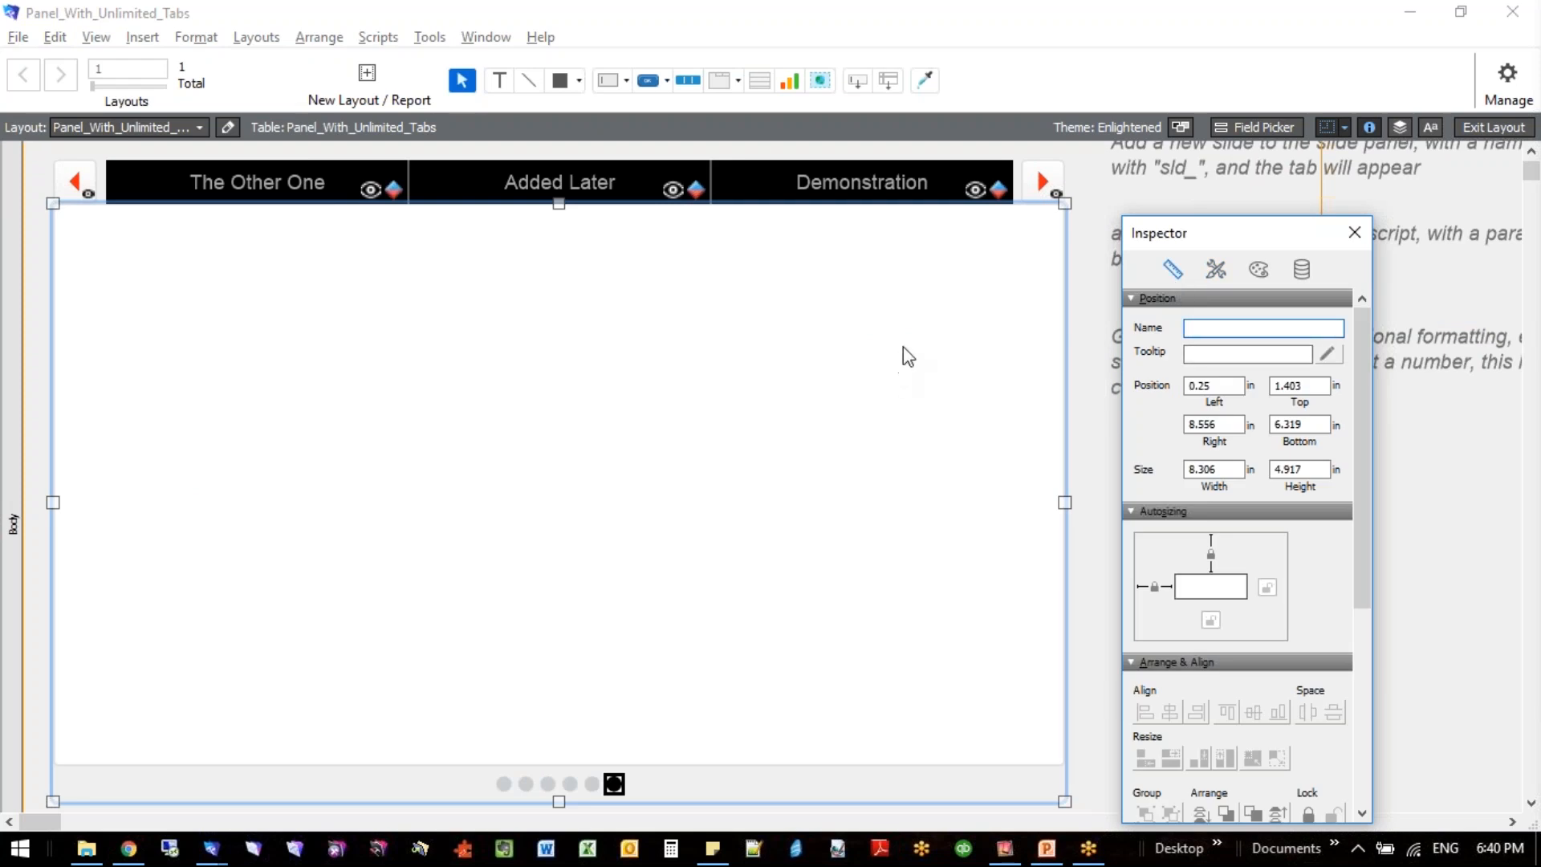
text(sld_Bra)
text(nd_New)
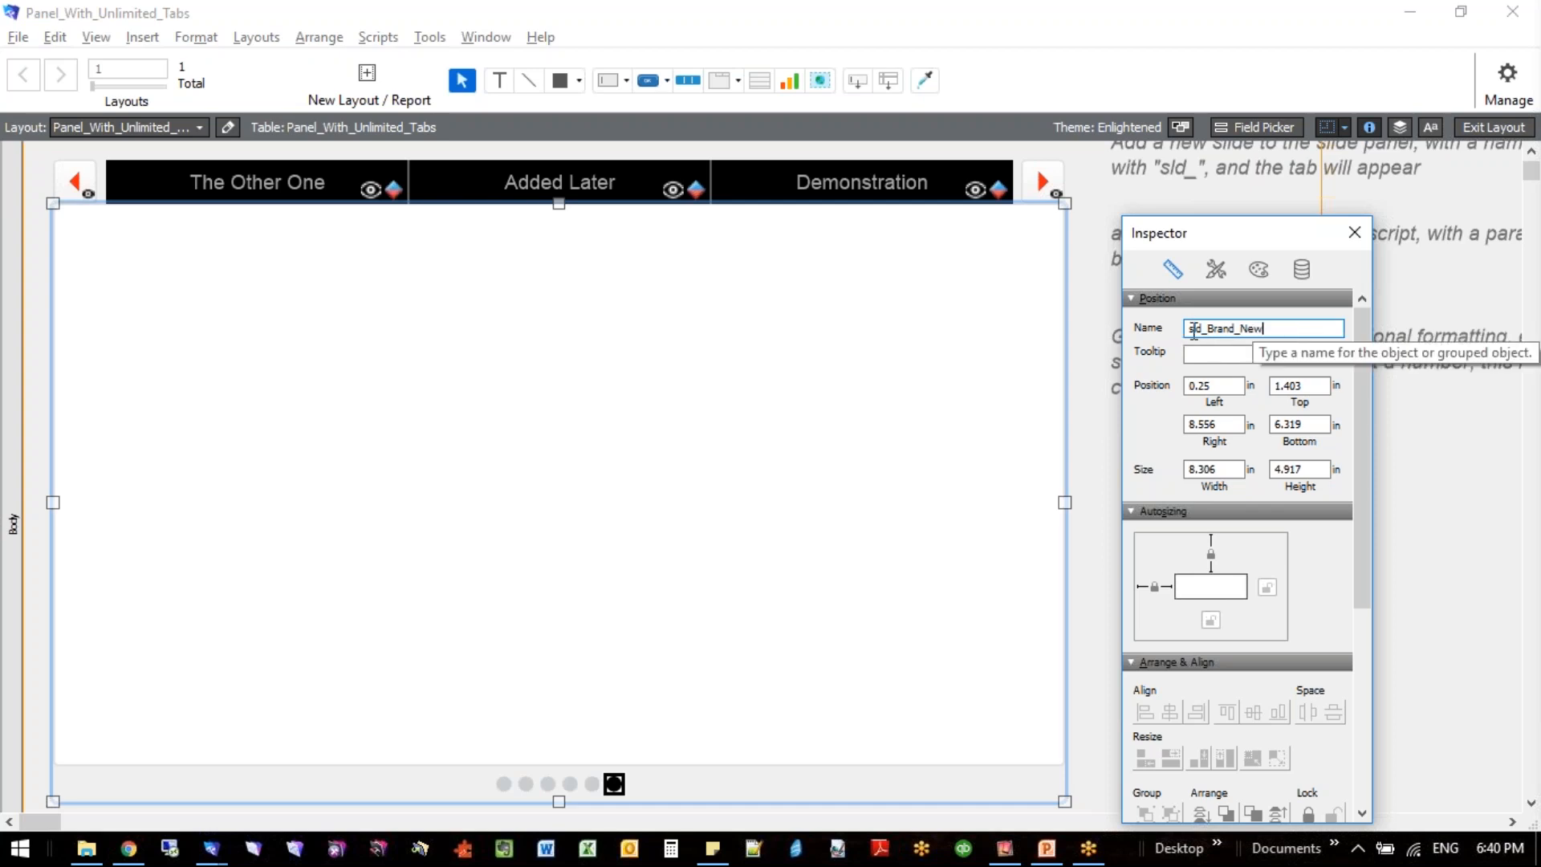
drag(1206, 328, 1189, 329)
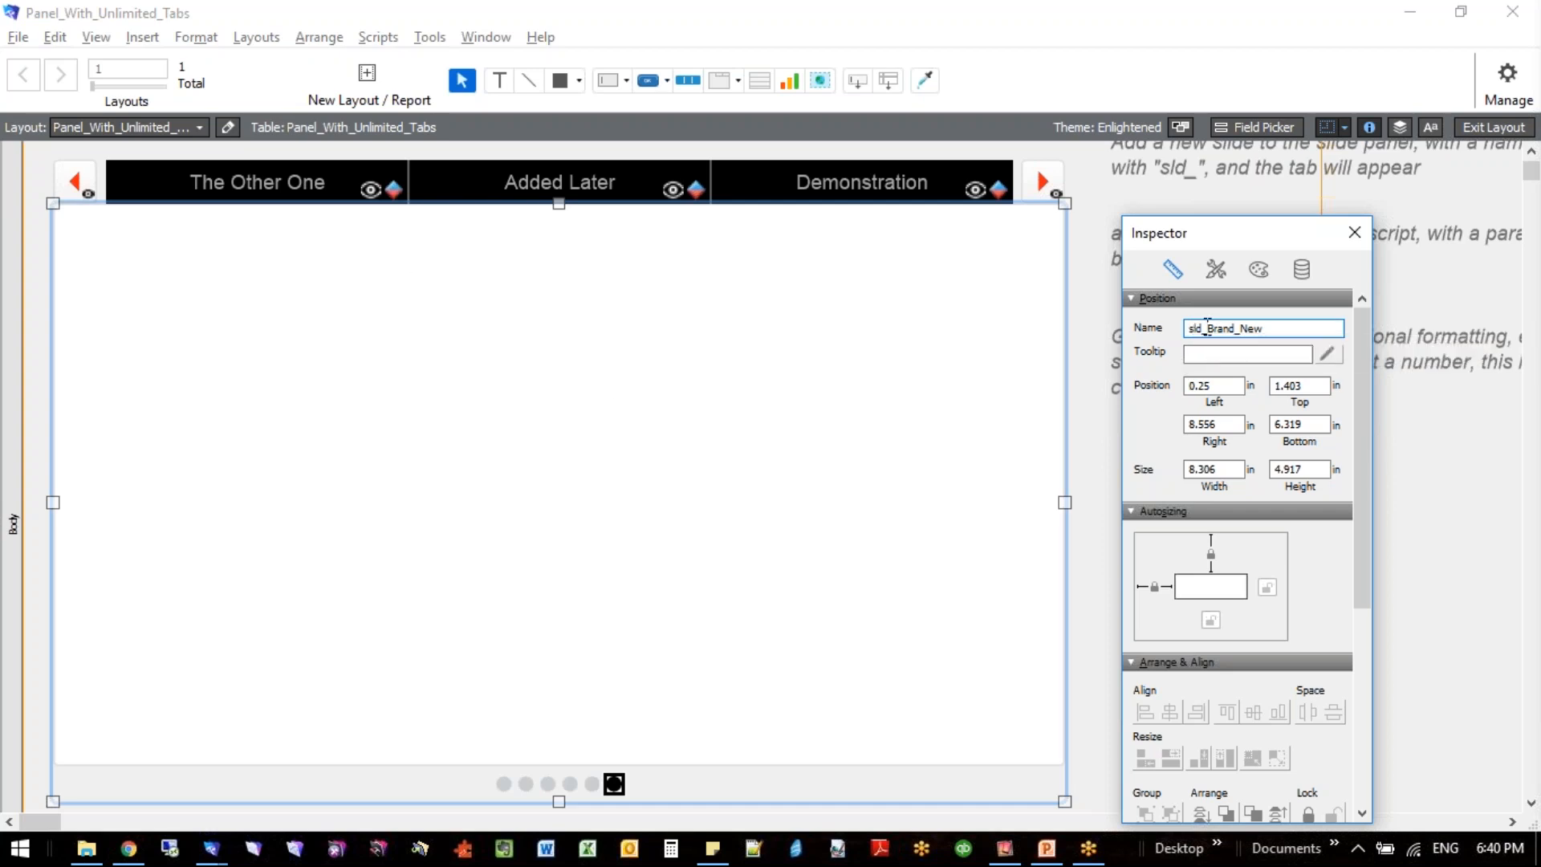
drag(1207, 329, 1276, 329)
click(728, 470)
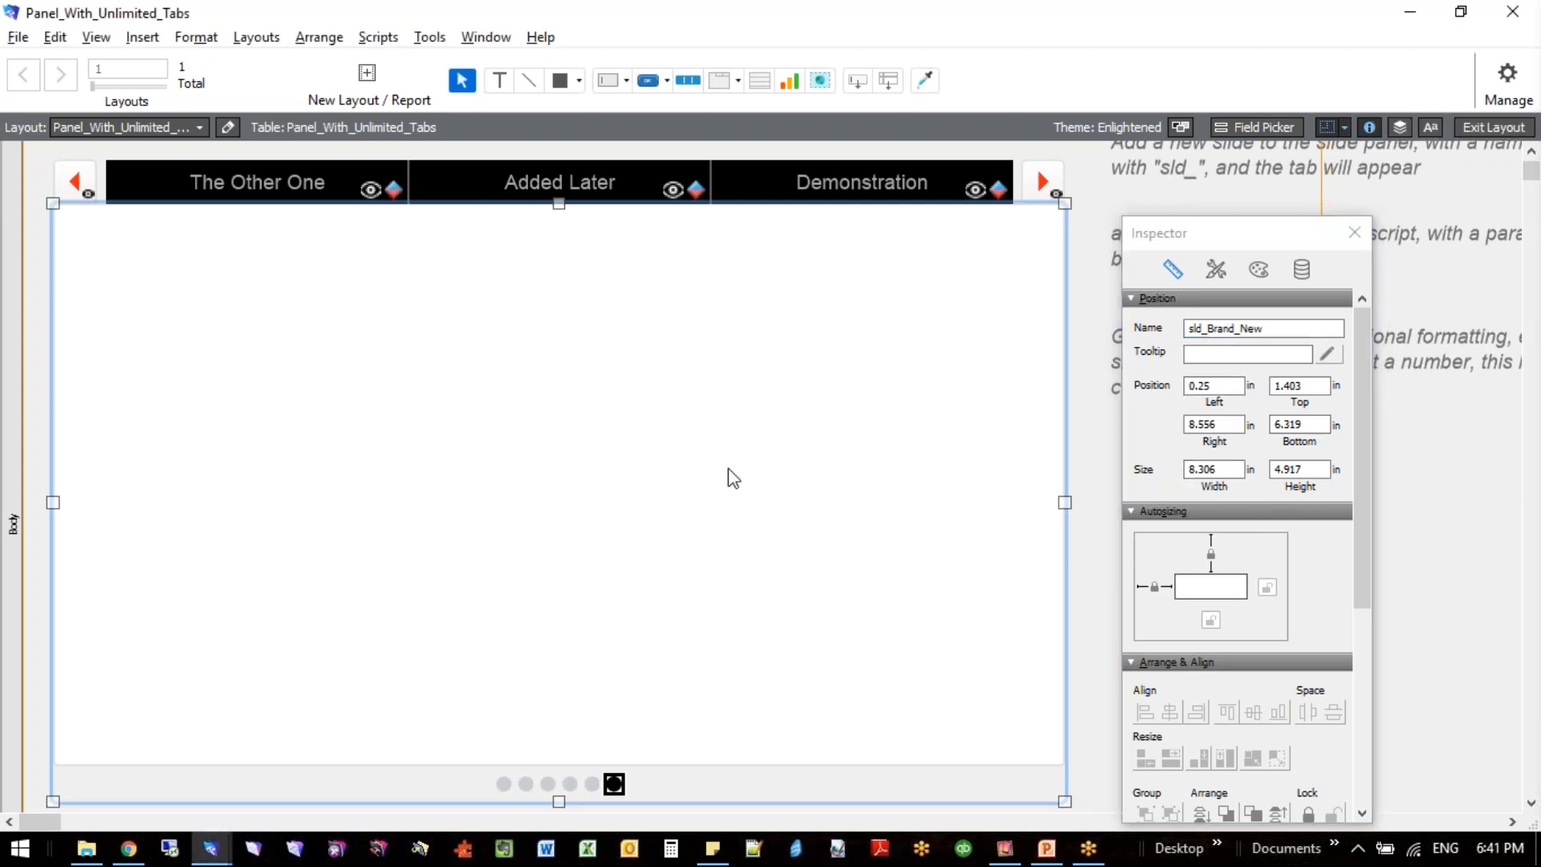
- Save the layout, return to Browse mode and page through the tabs to open Brand New
key(ctrl+b)
key(Return)
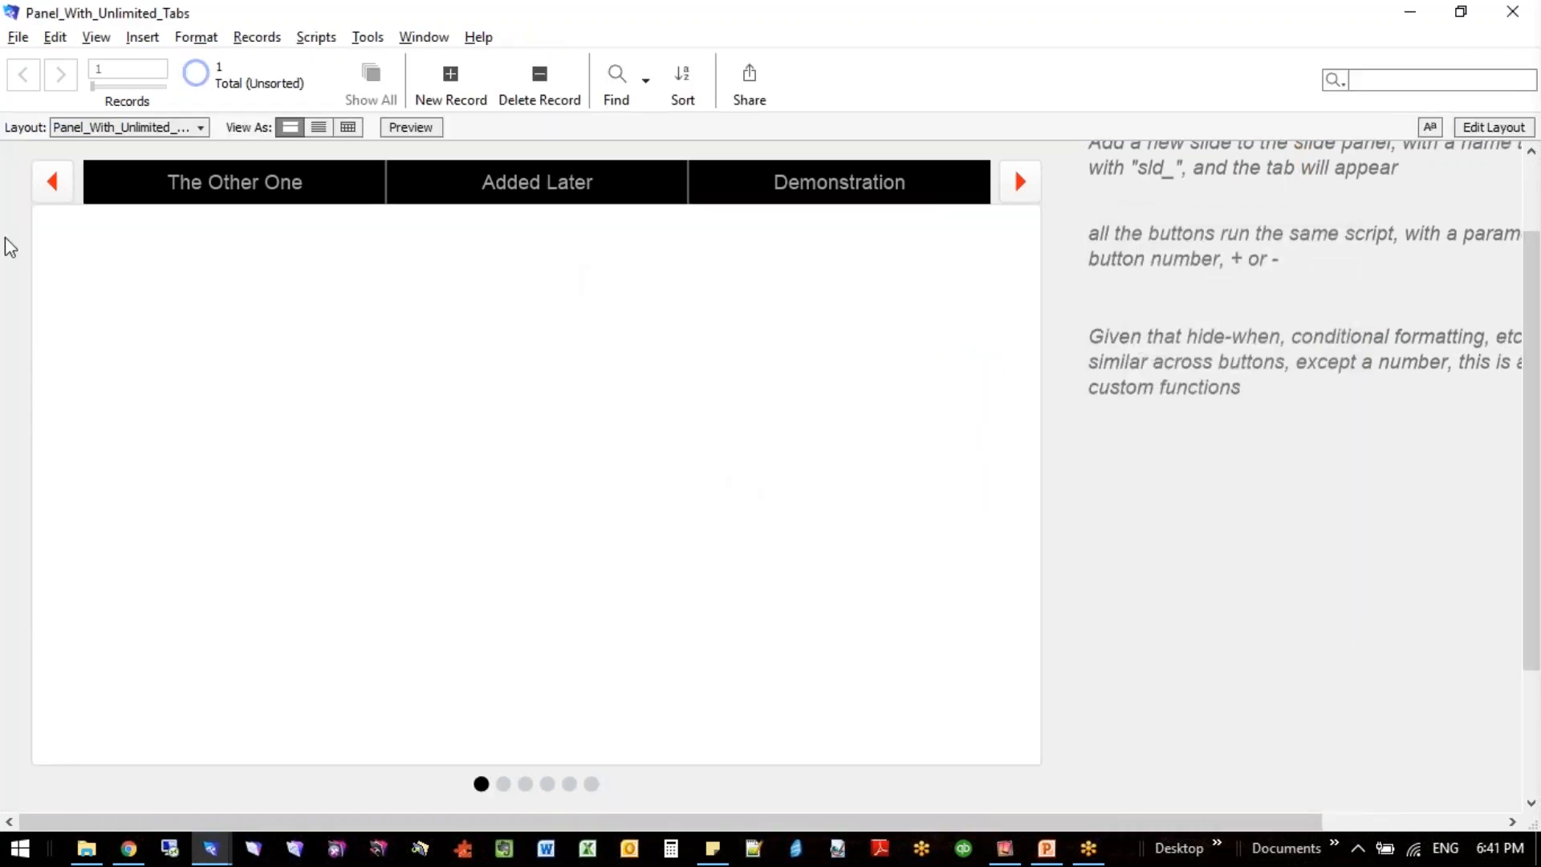
click(54, 183)
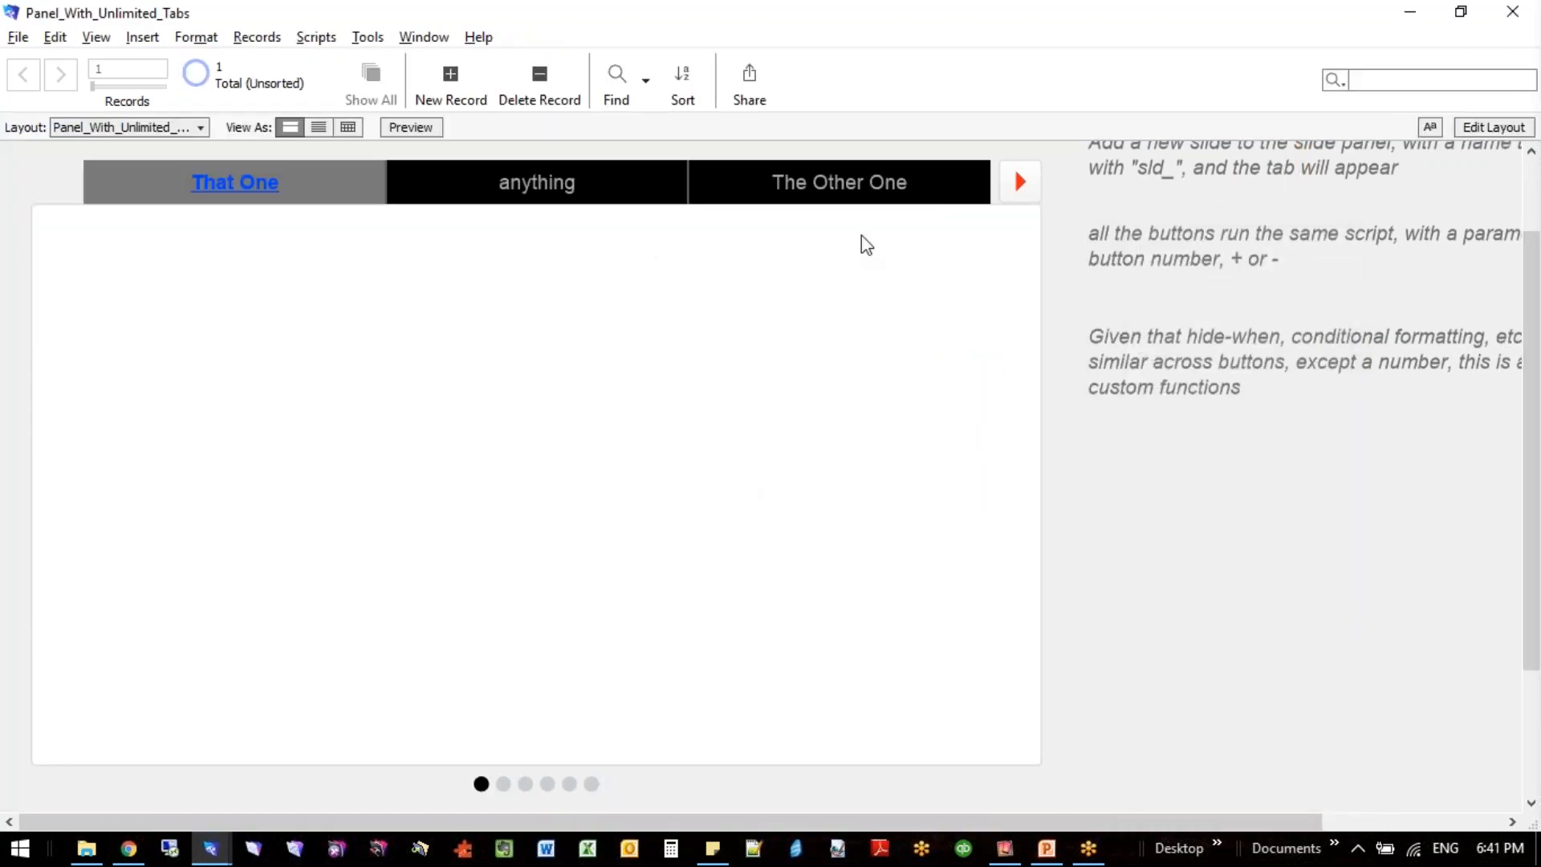
click(1018, 183)
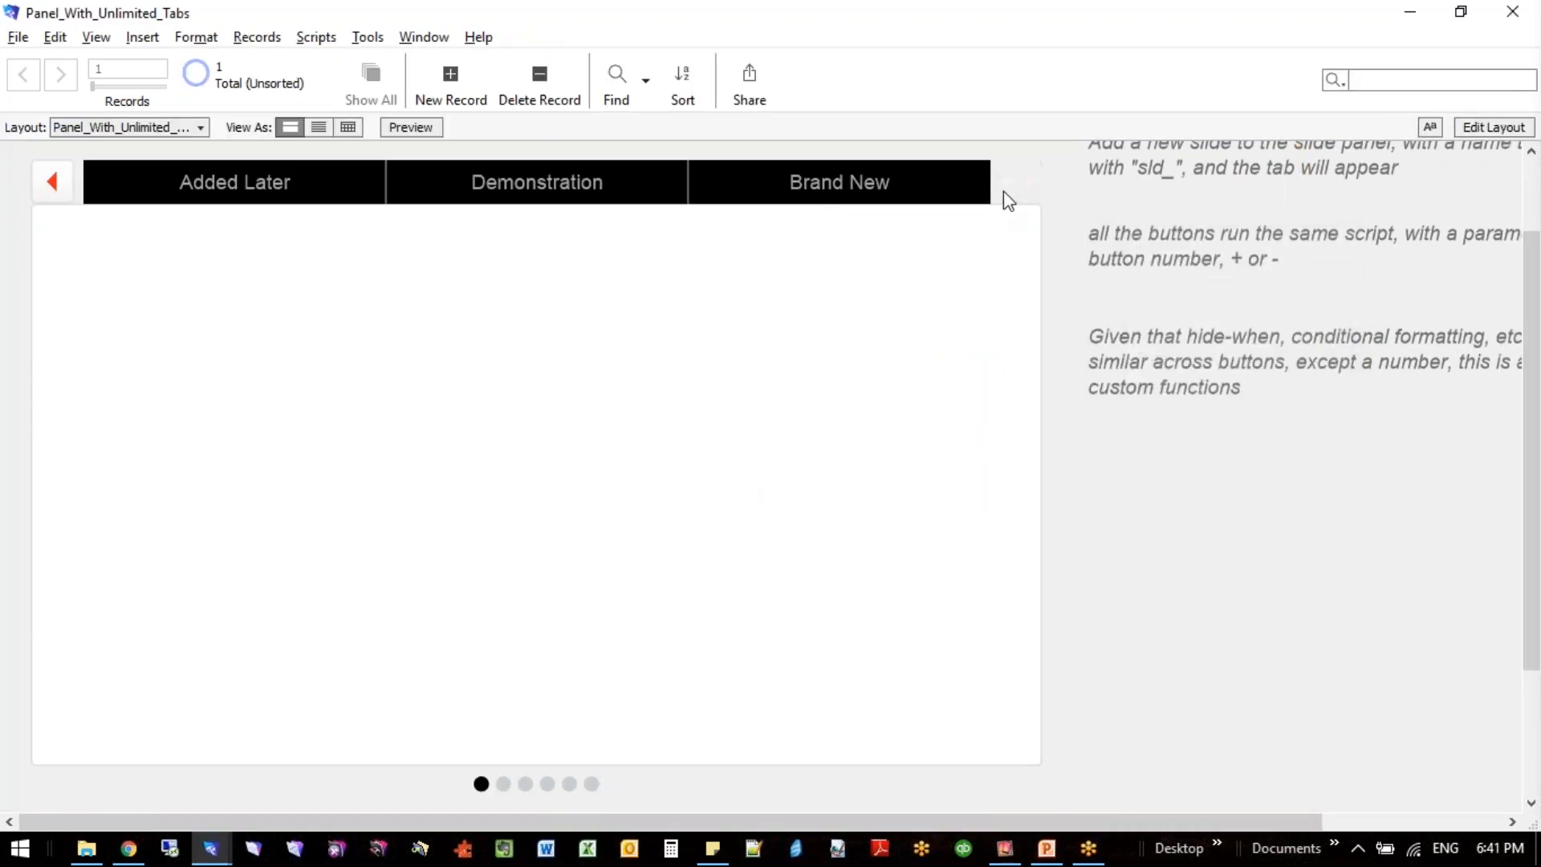
click(831, 181)
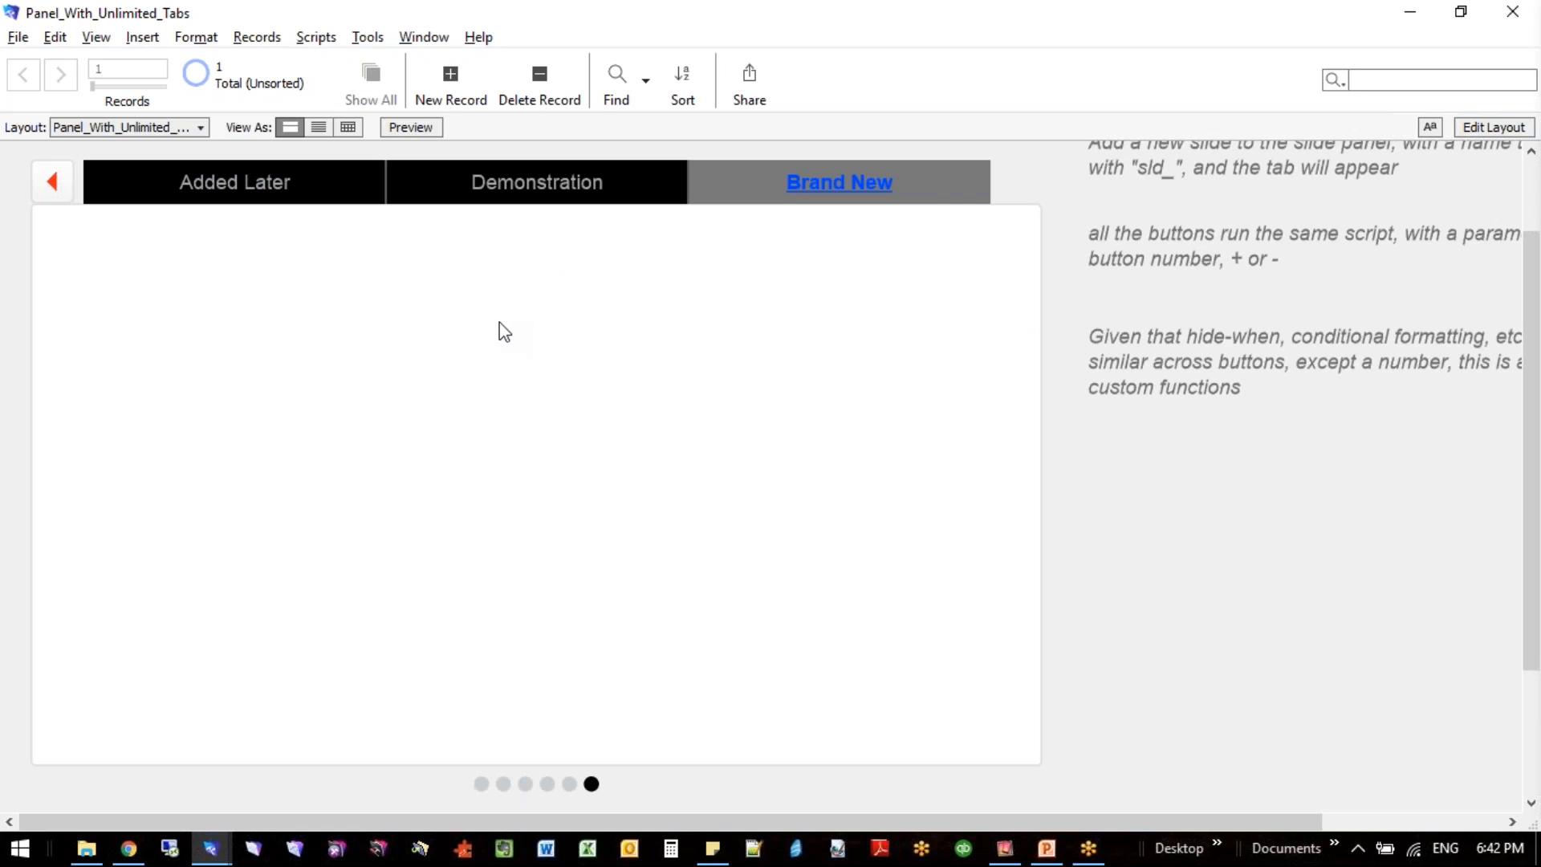
- Return to Layout mode and view the valuesStartingWith entry and its parameters in the custom functions list
key(ctrl+i)
key(ctrl+l)
drag(1225, 255, 1426, 534)
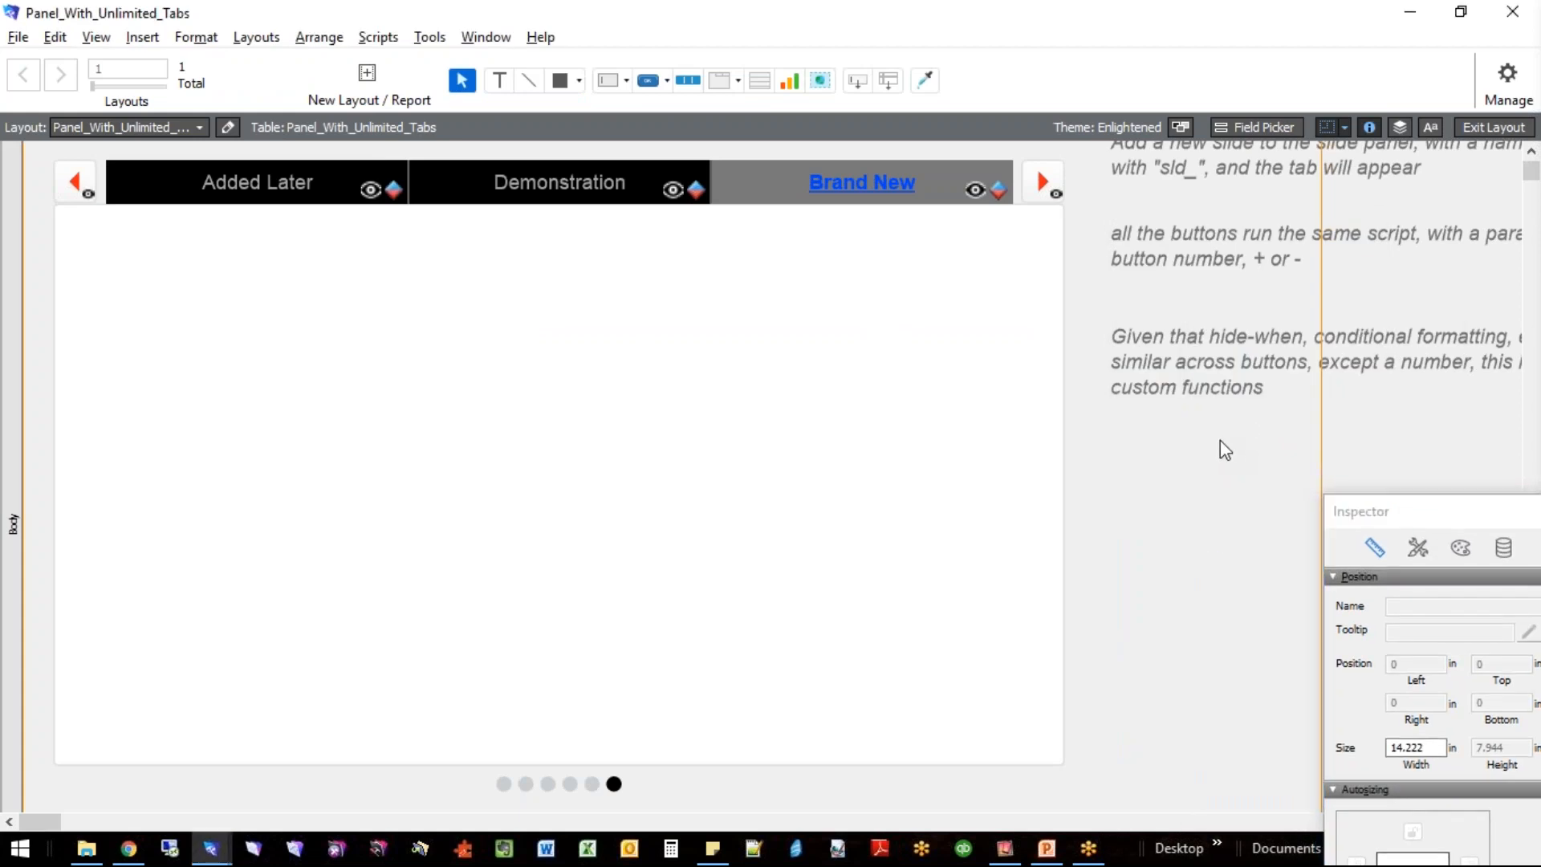
key(alt+f)
key(m)
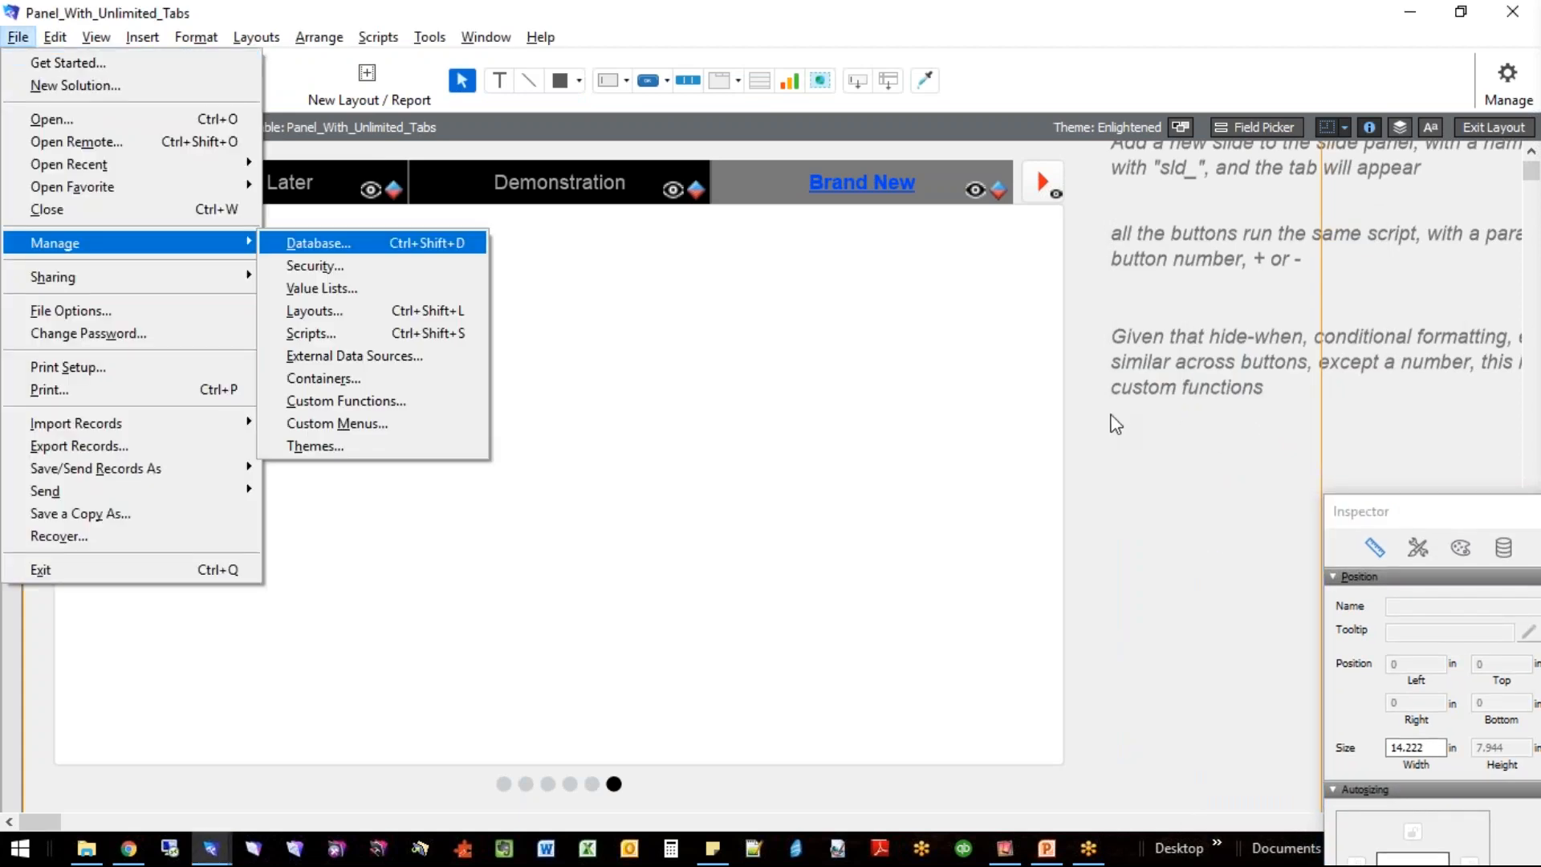
key(c)
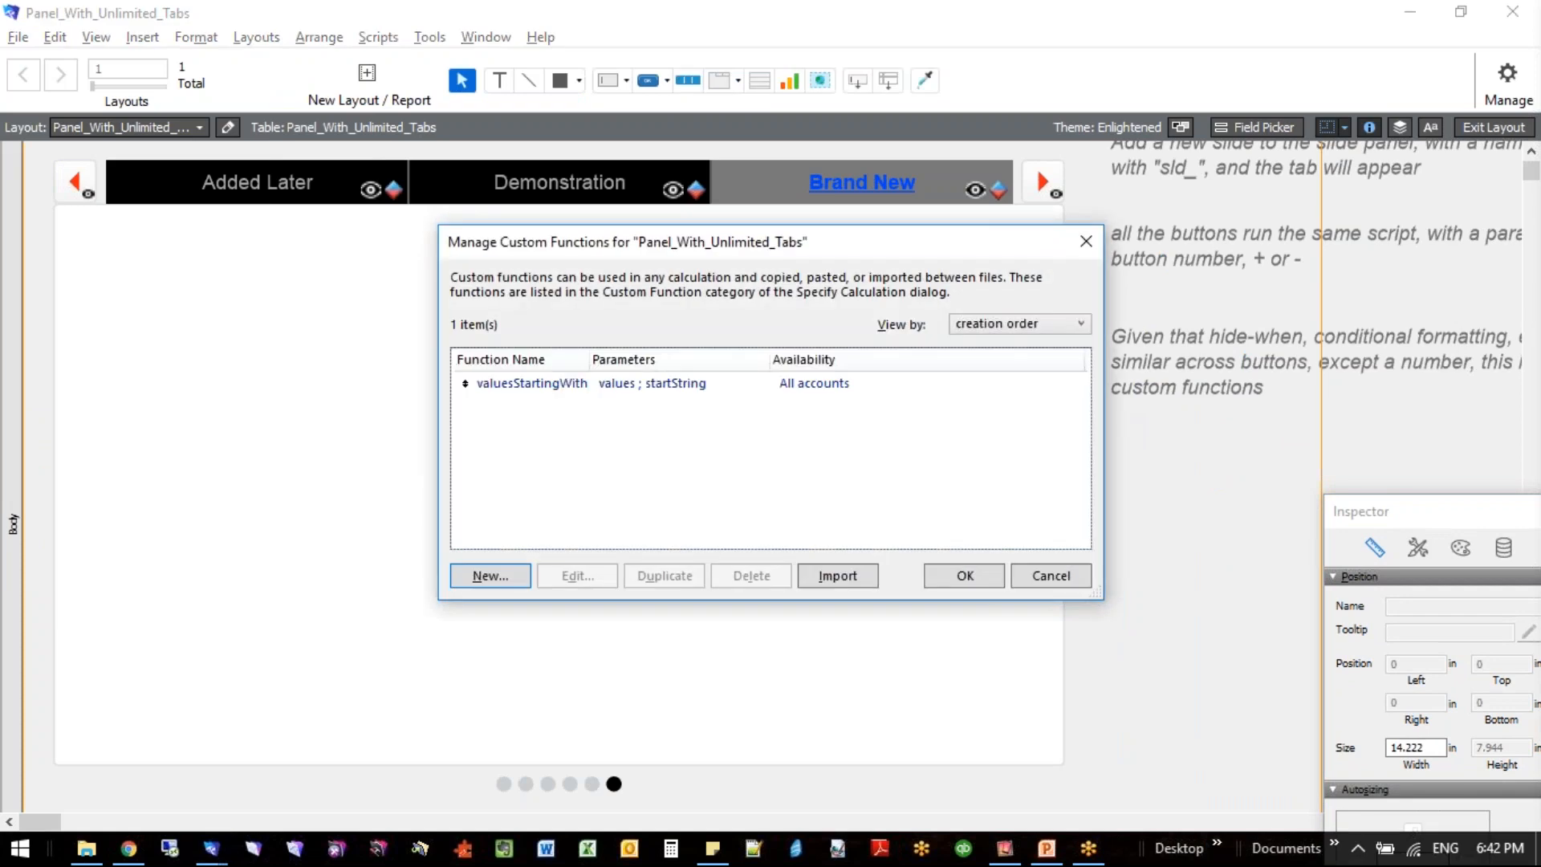
click(614, 391)
drag(592, 359, 651, 359)
click(561, 386)
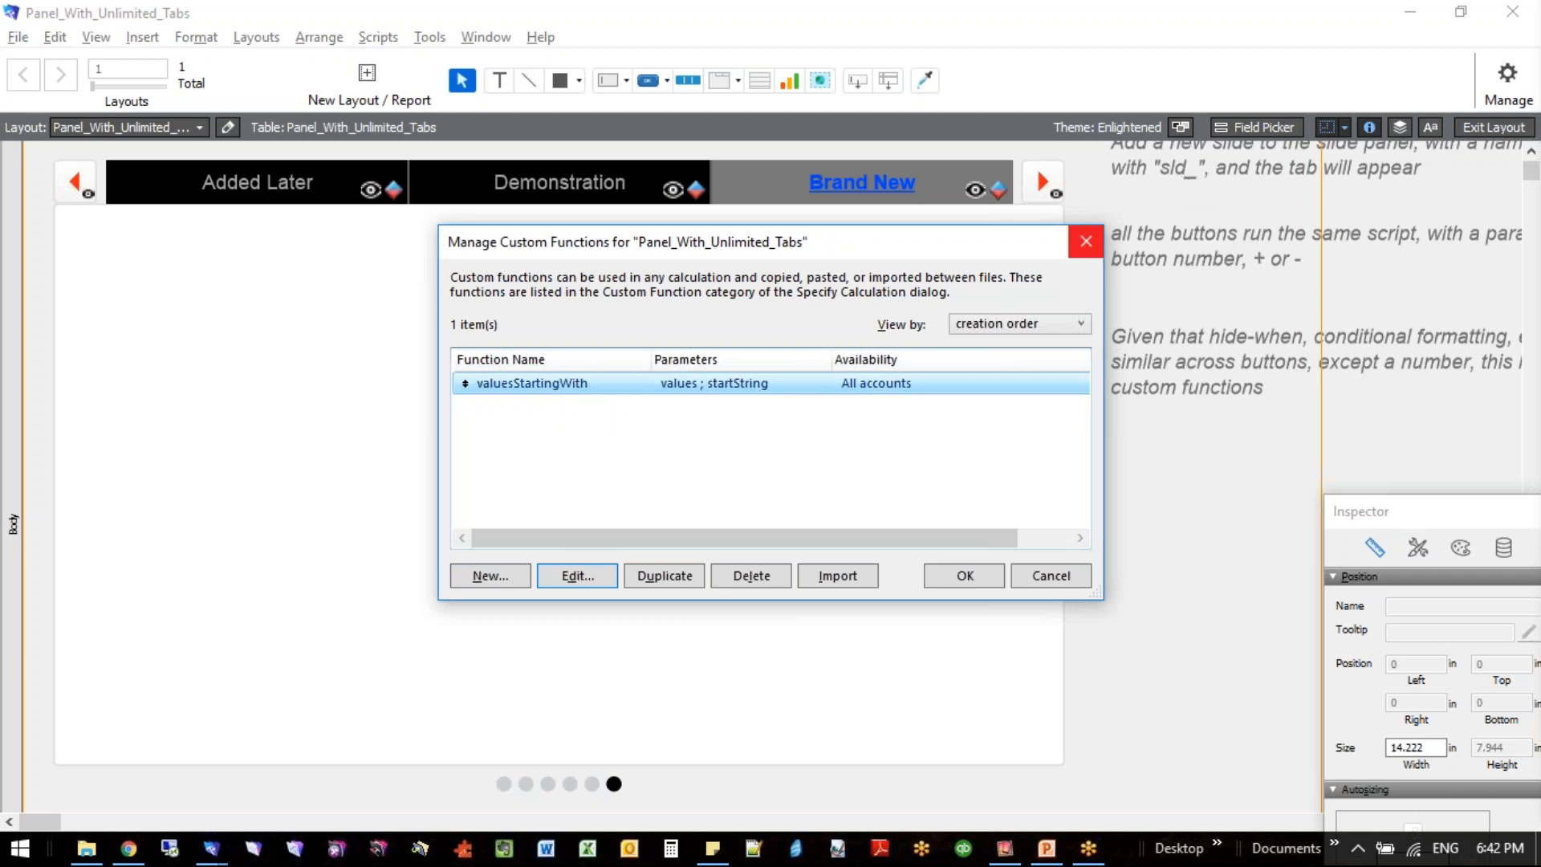
click(1048, 576)
- Start a new watch expression in the Data Viewer using the valuesStartingWith custom function
key(alt+t)
key(Escape)
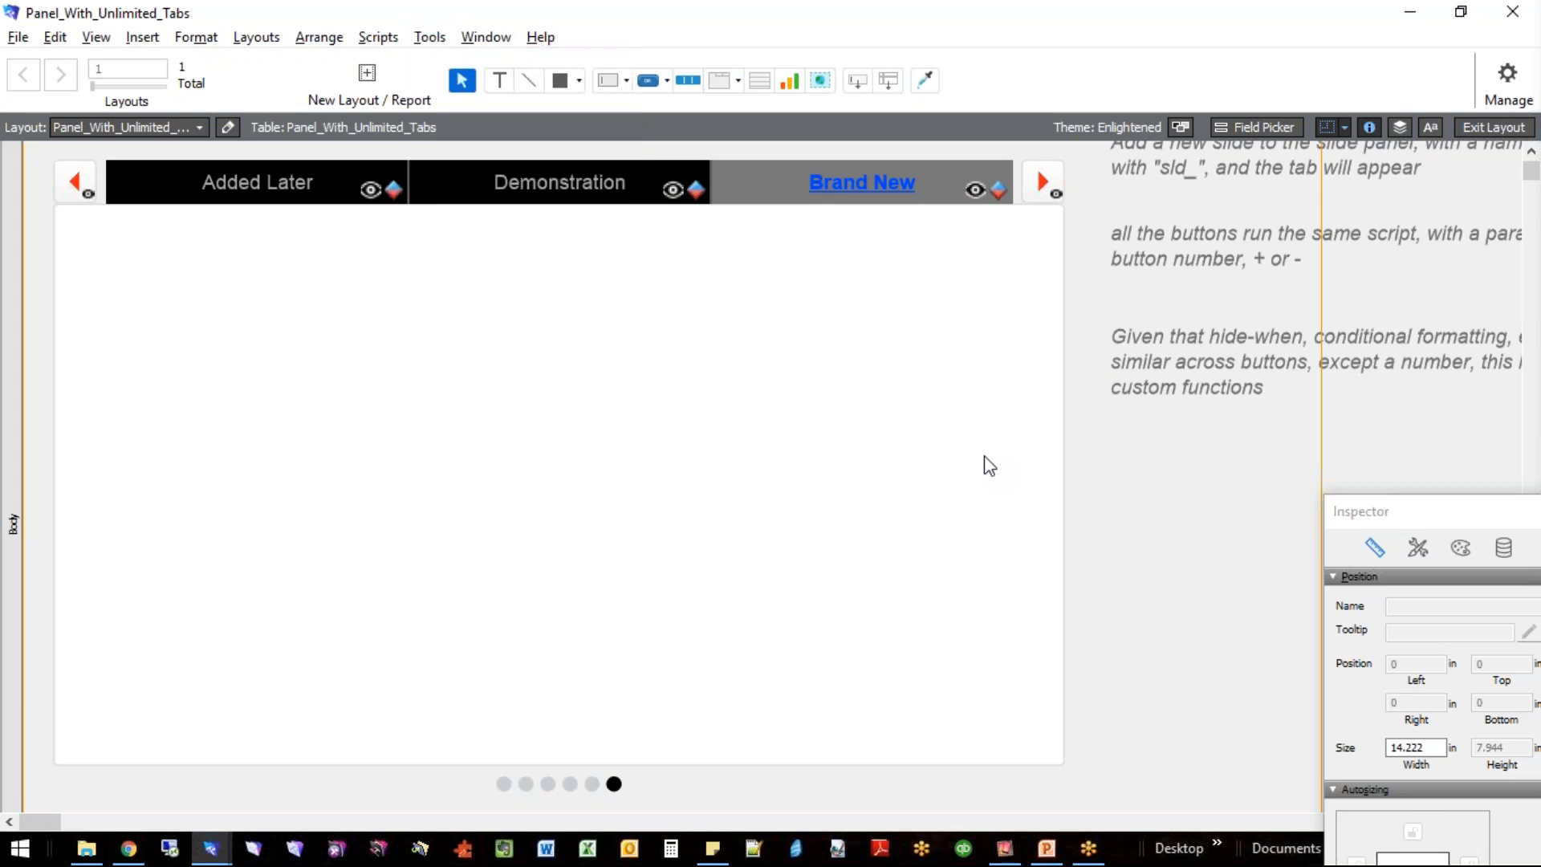
key(alt+t)
key(d)
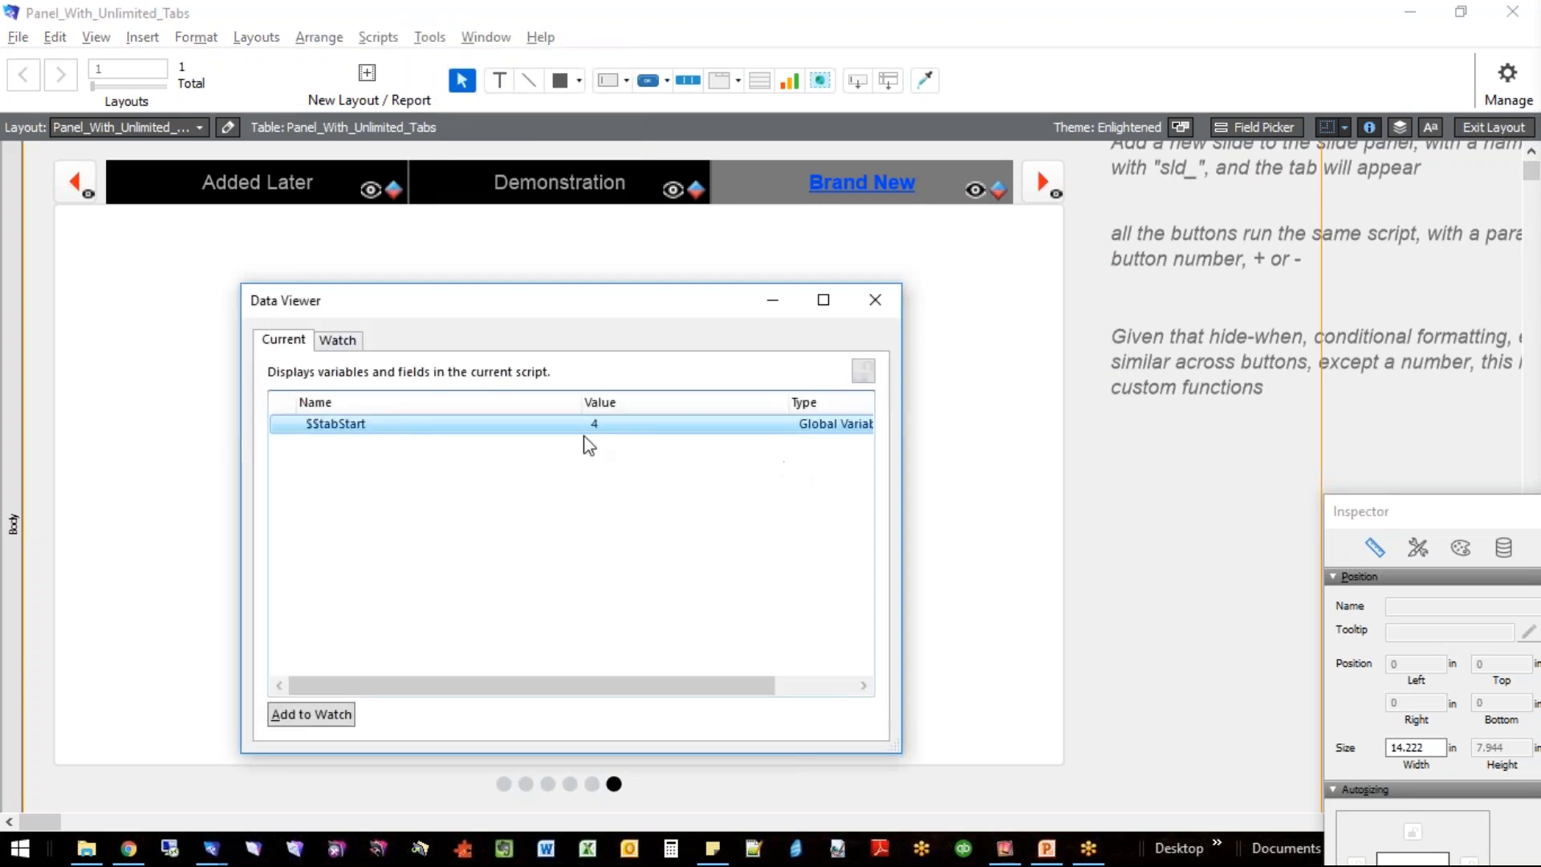
click(340, 341)
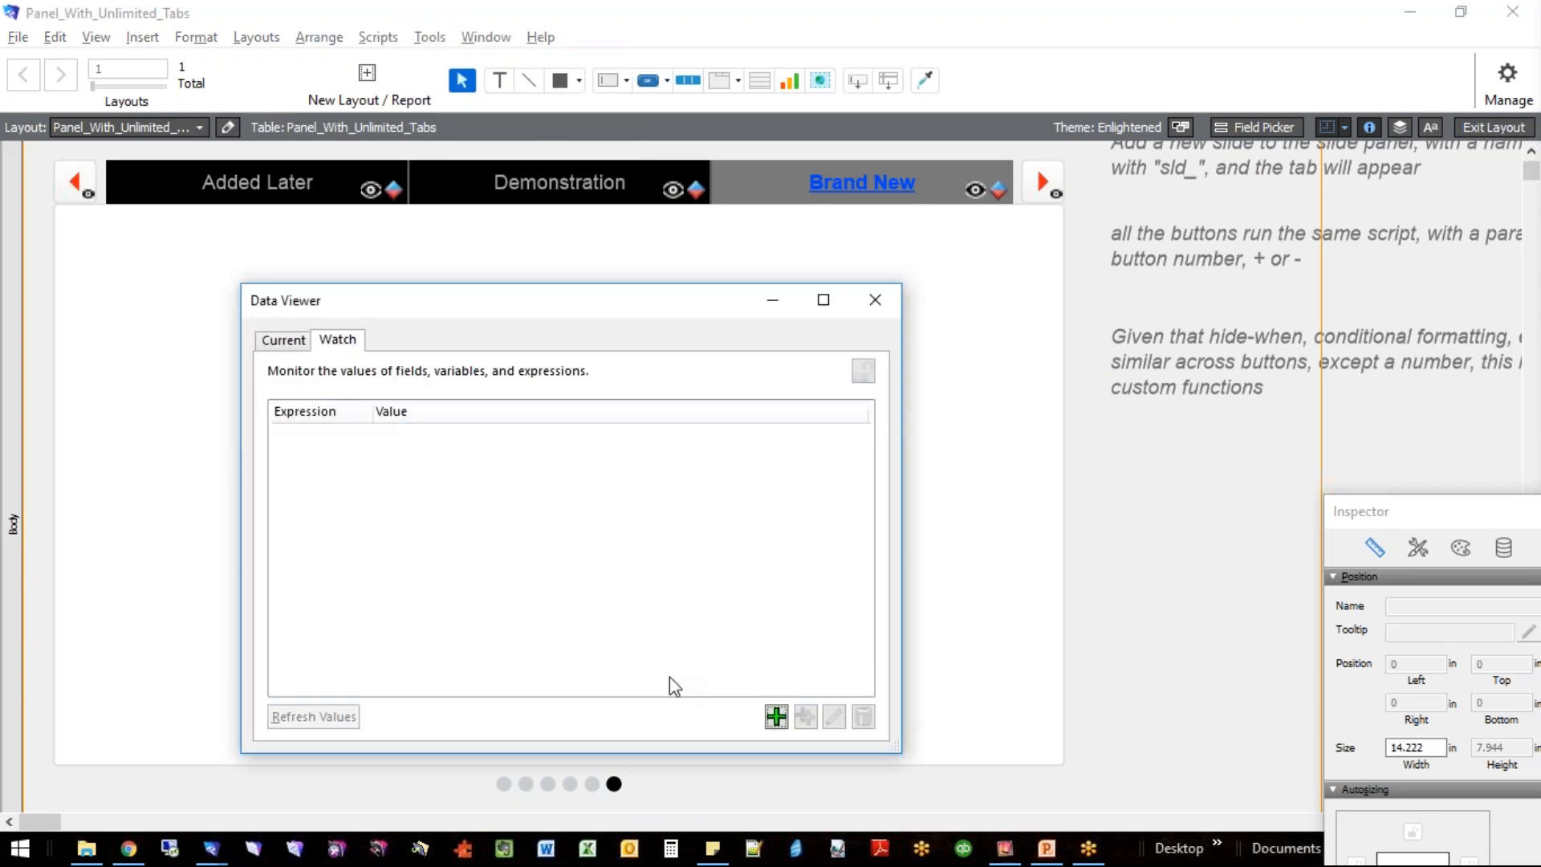
click(775, 716)
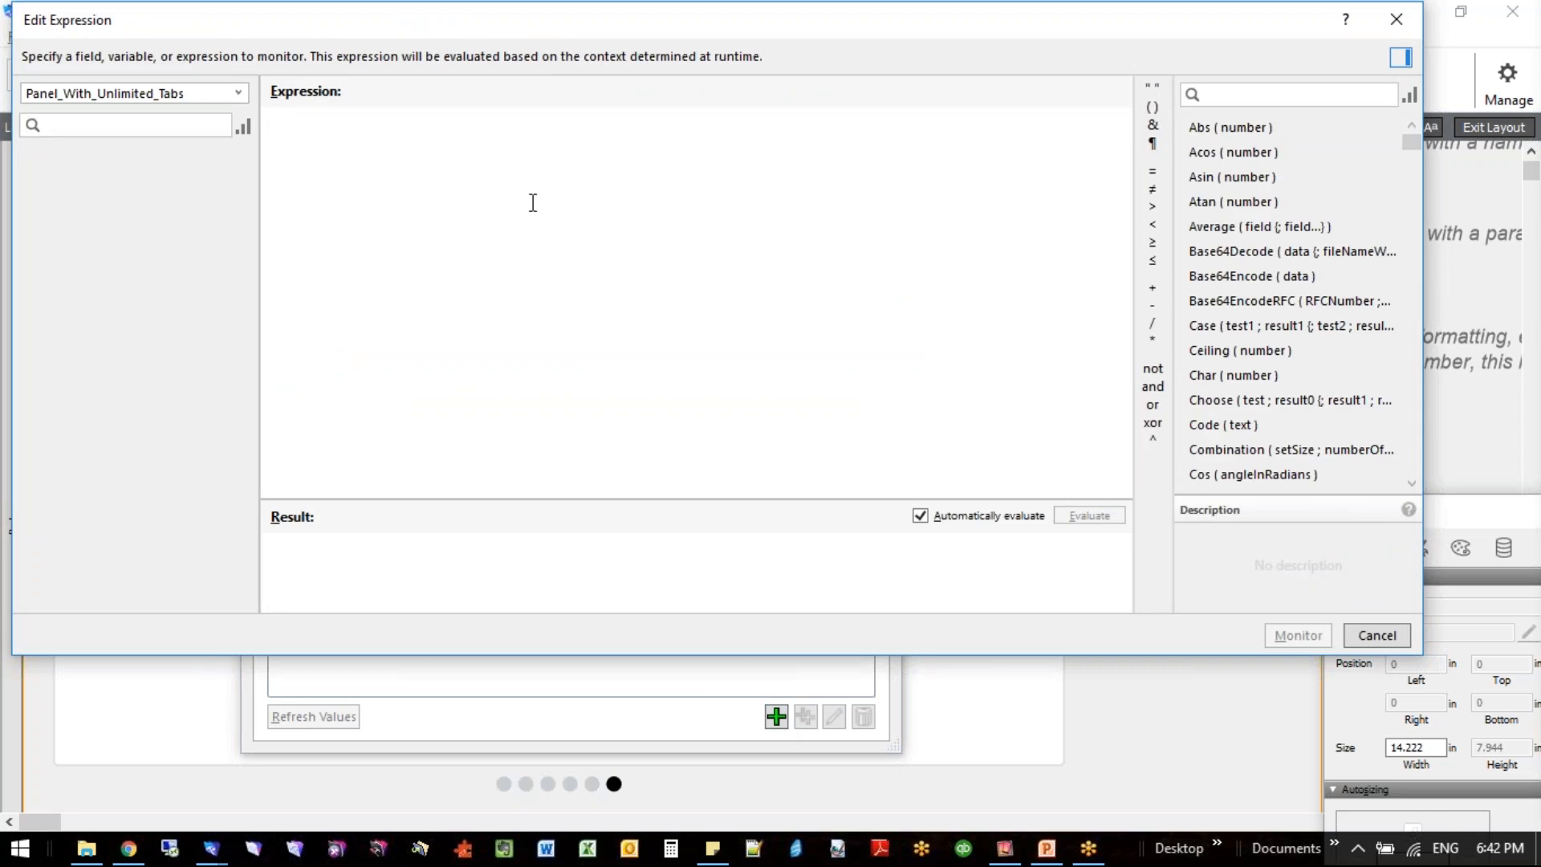
text(value)
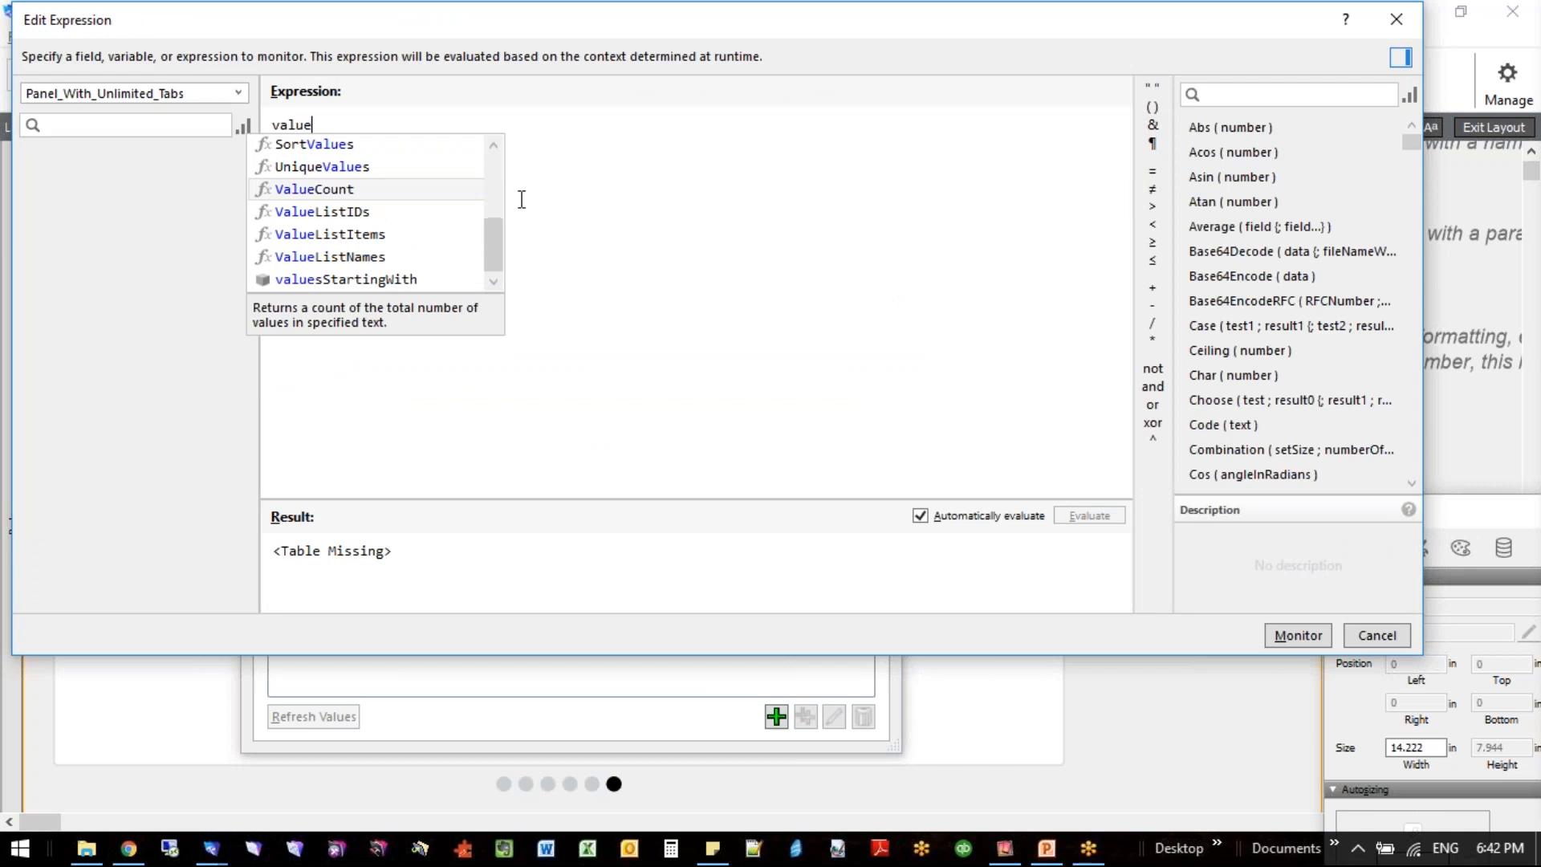
double_click(422, 279)
- Complete the test expression with the return-separated values apple, orange and aardvark and the start string "a"
text(")
text(apple)
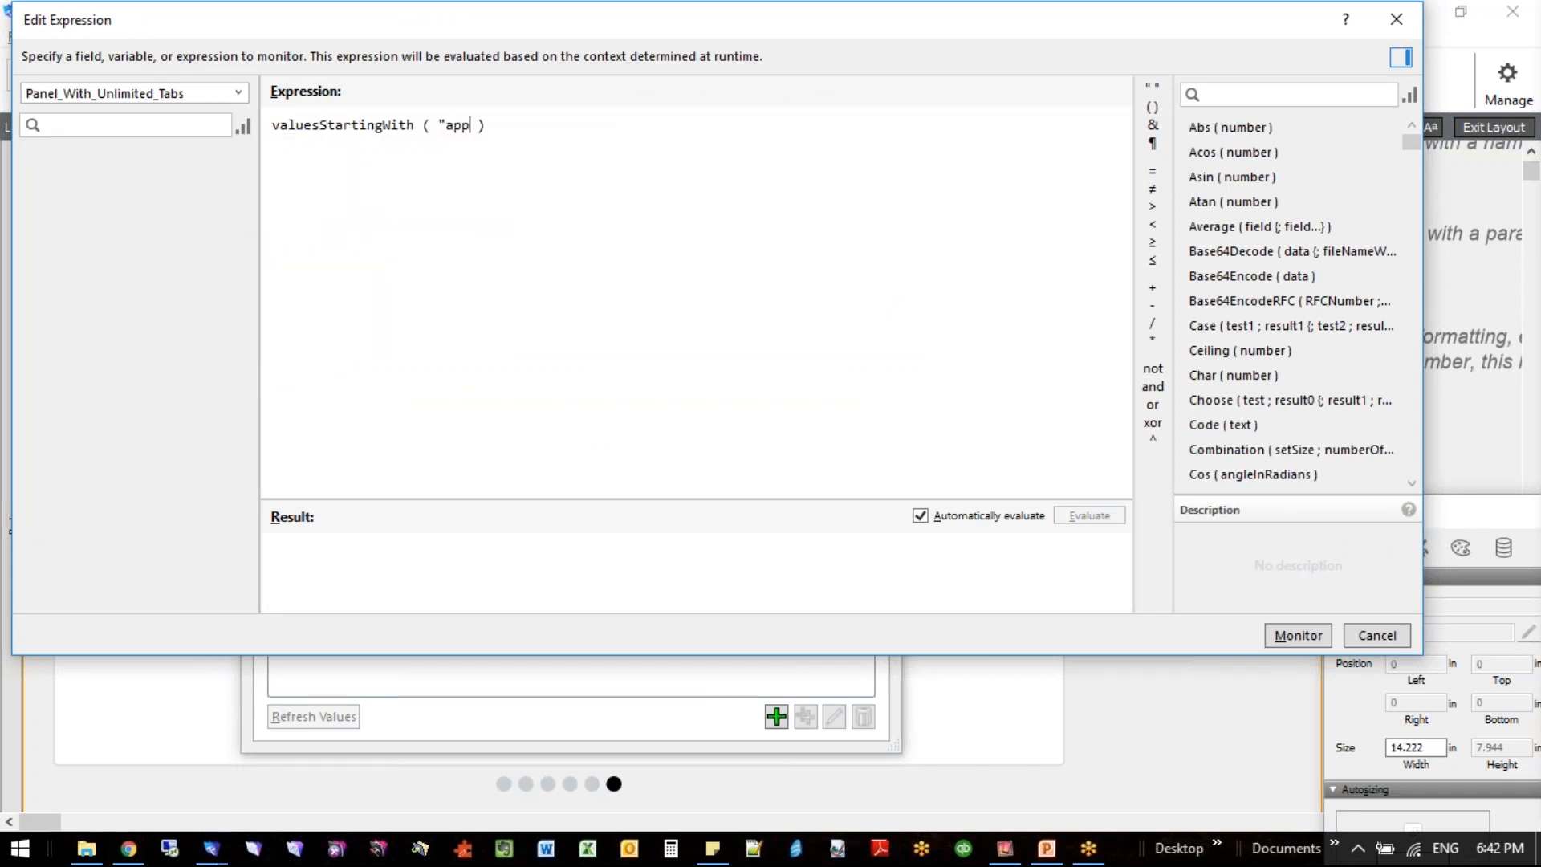
click(1159, 145)
text(orange)
click(1158, 145)
text(aardvark" ; )
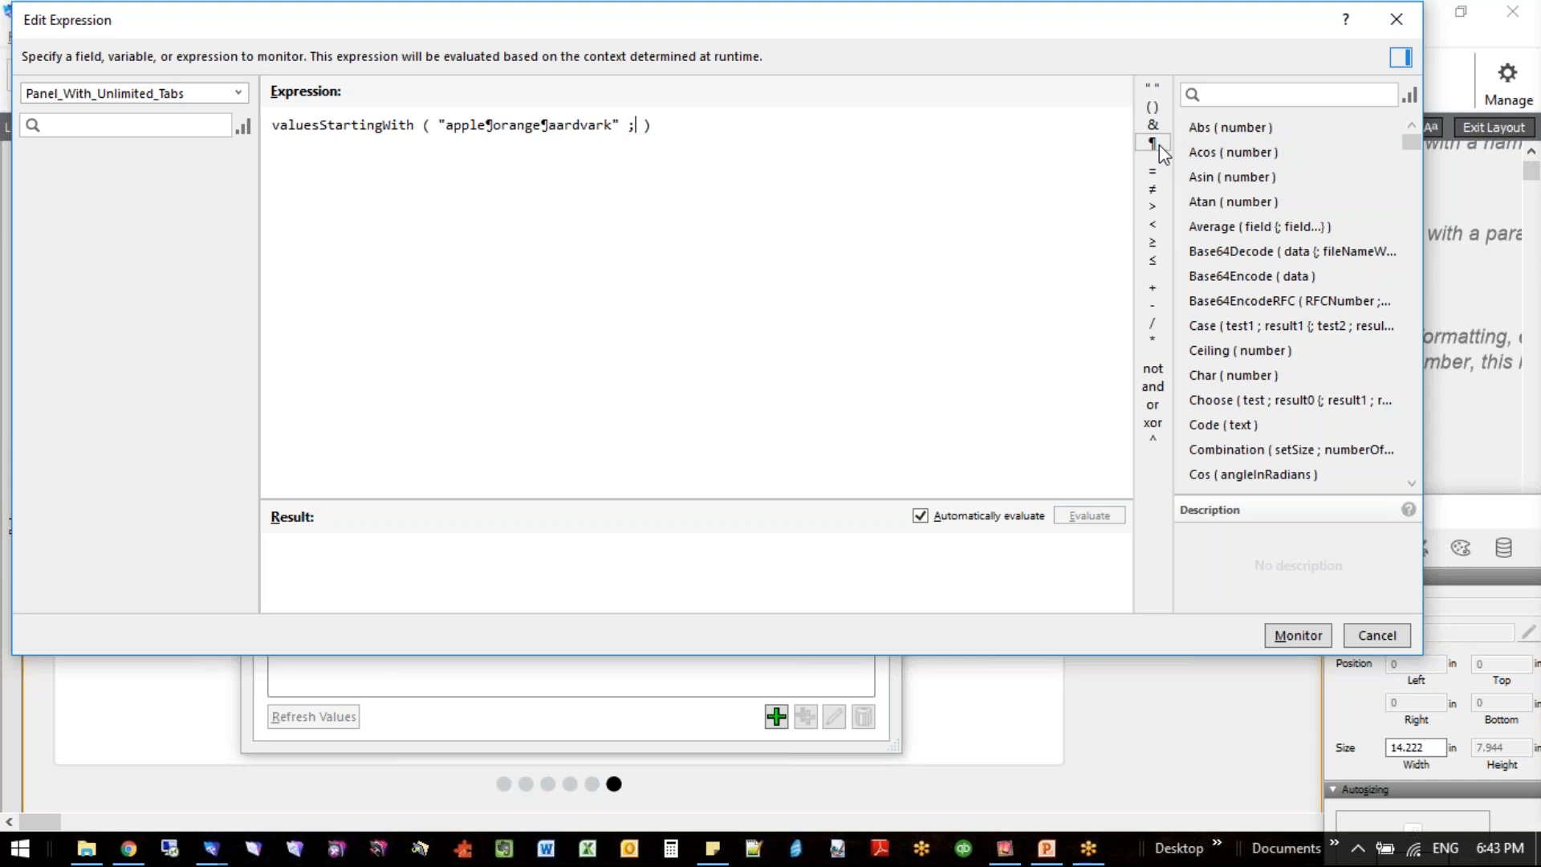
text("a")
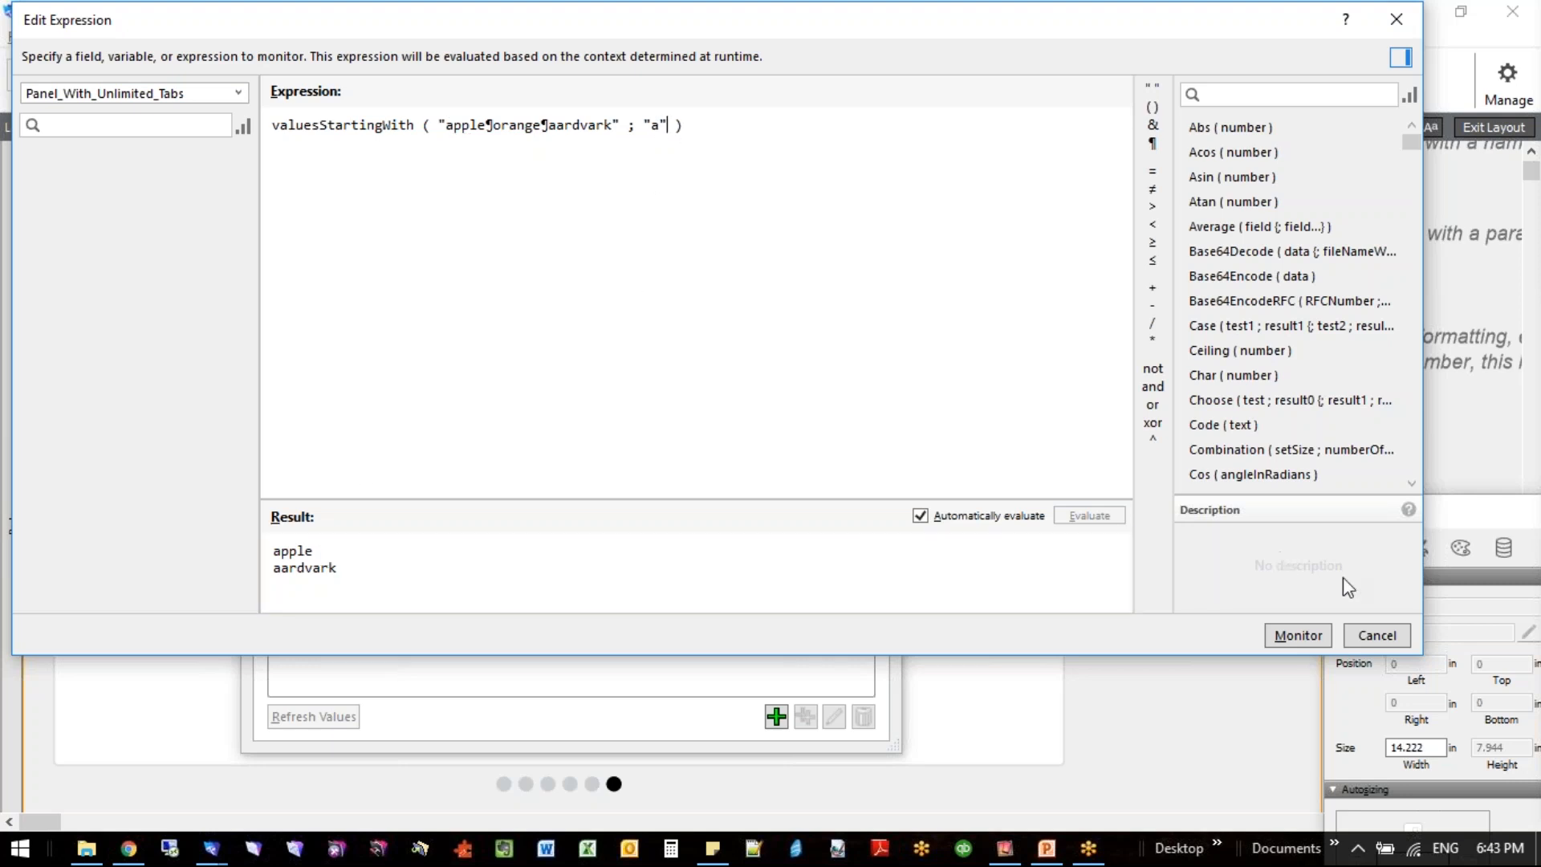
- Discard the test expression and close the Data Viewer
click(1359, 634)
click(1012, 329)
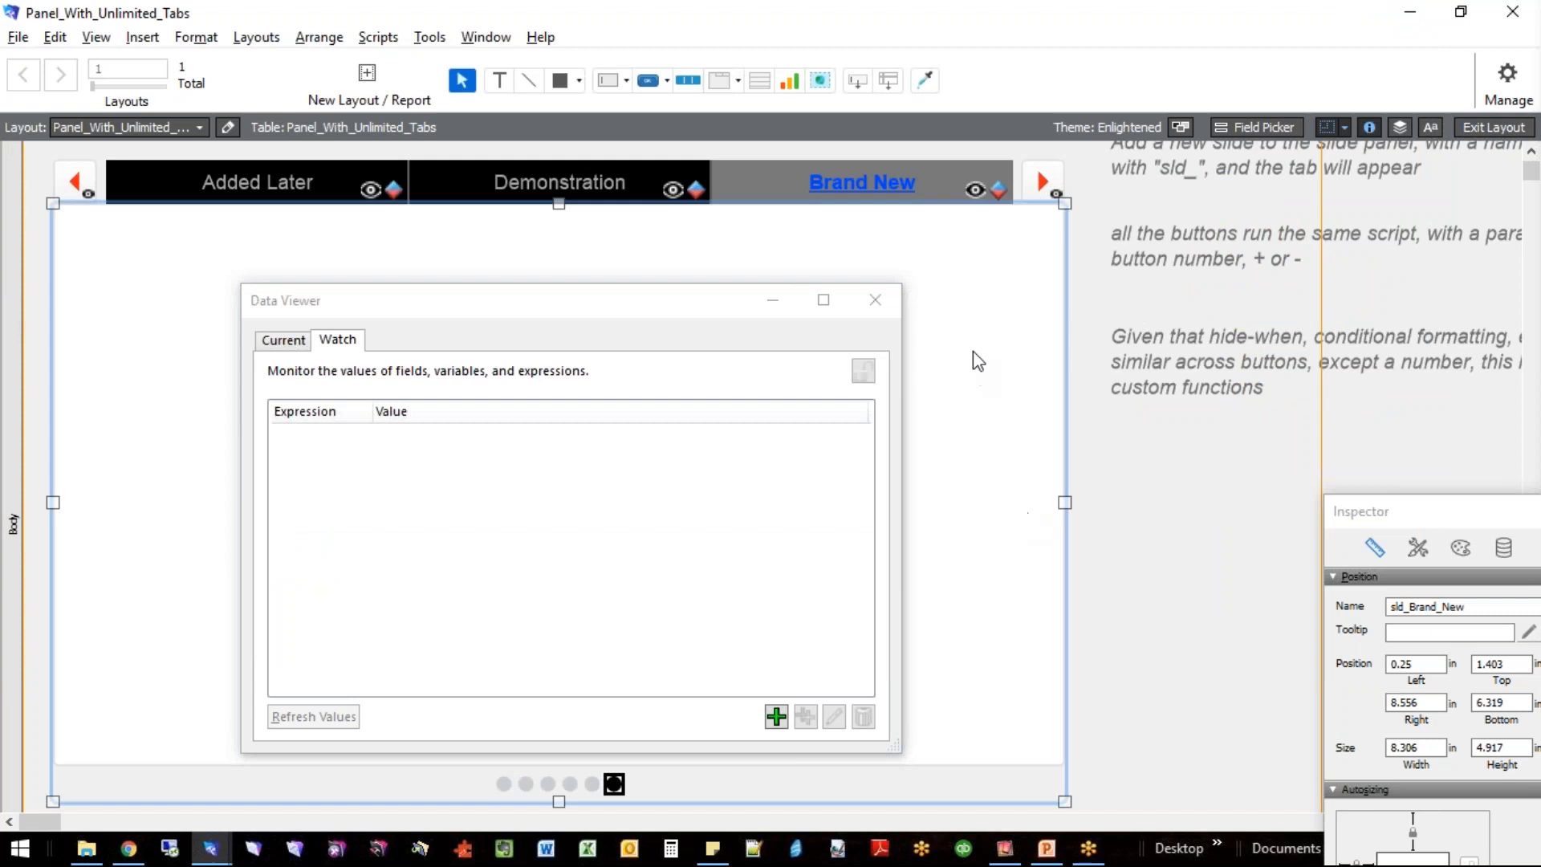
click(1093, 509)
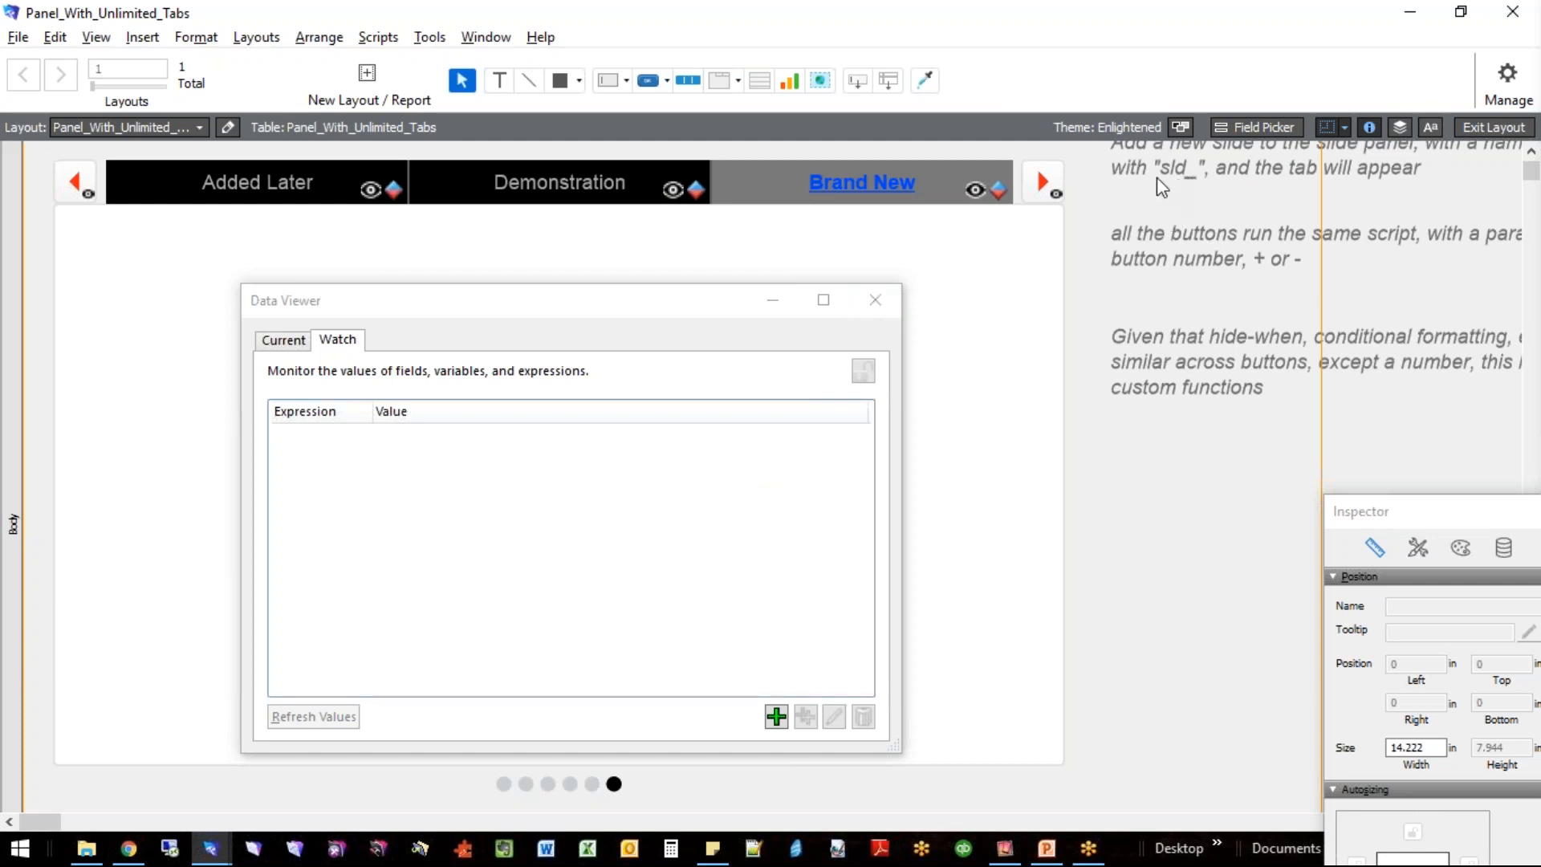
click(873, 296)
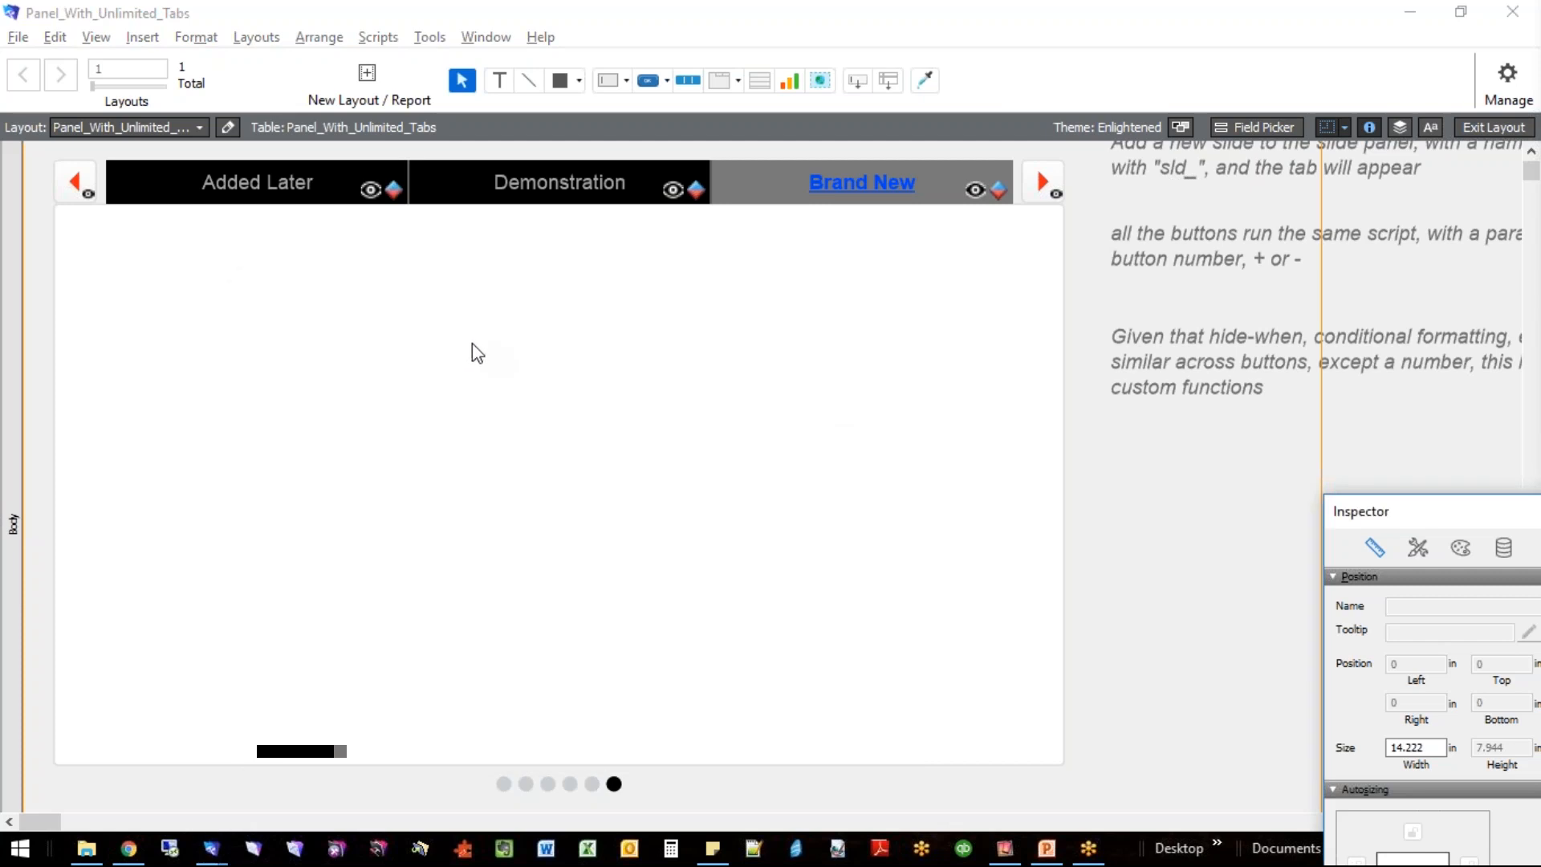
- Return the layout to Browse mode and page the tab bar back to That One
click(550, 353)
key(ctrl+b)
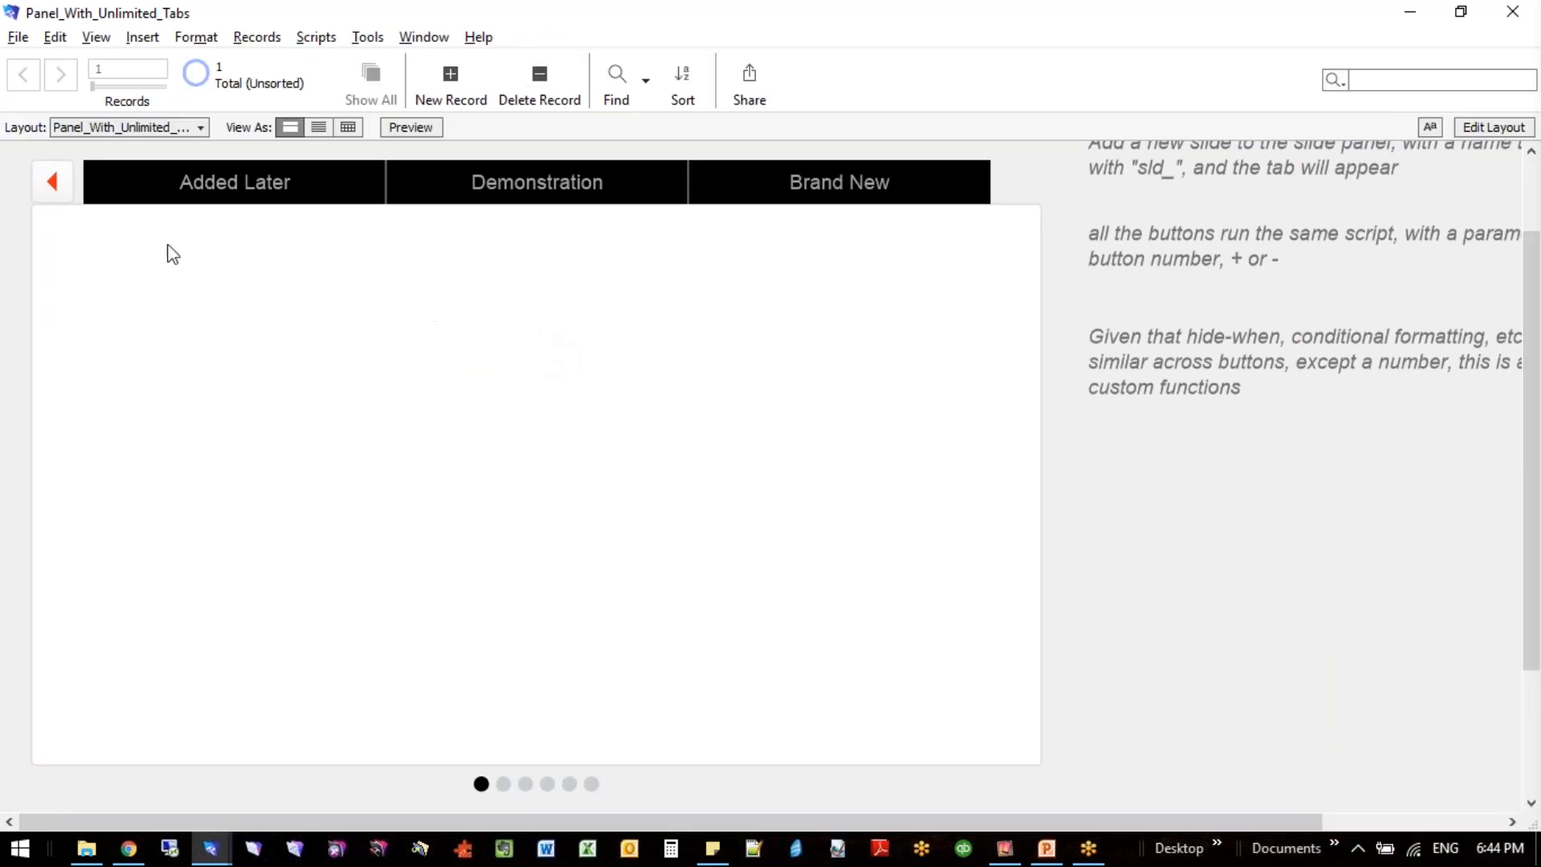
click(45, 187)
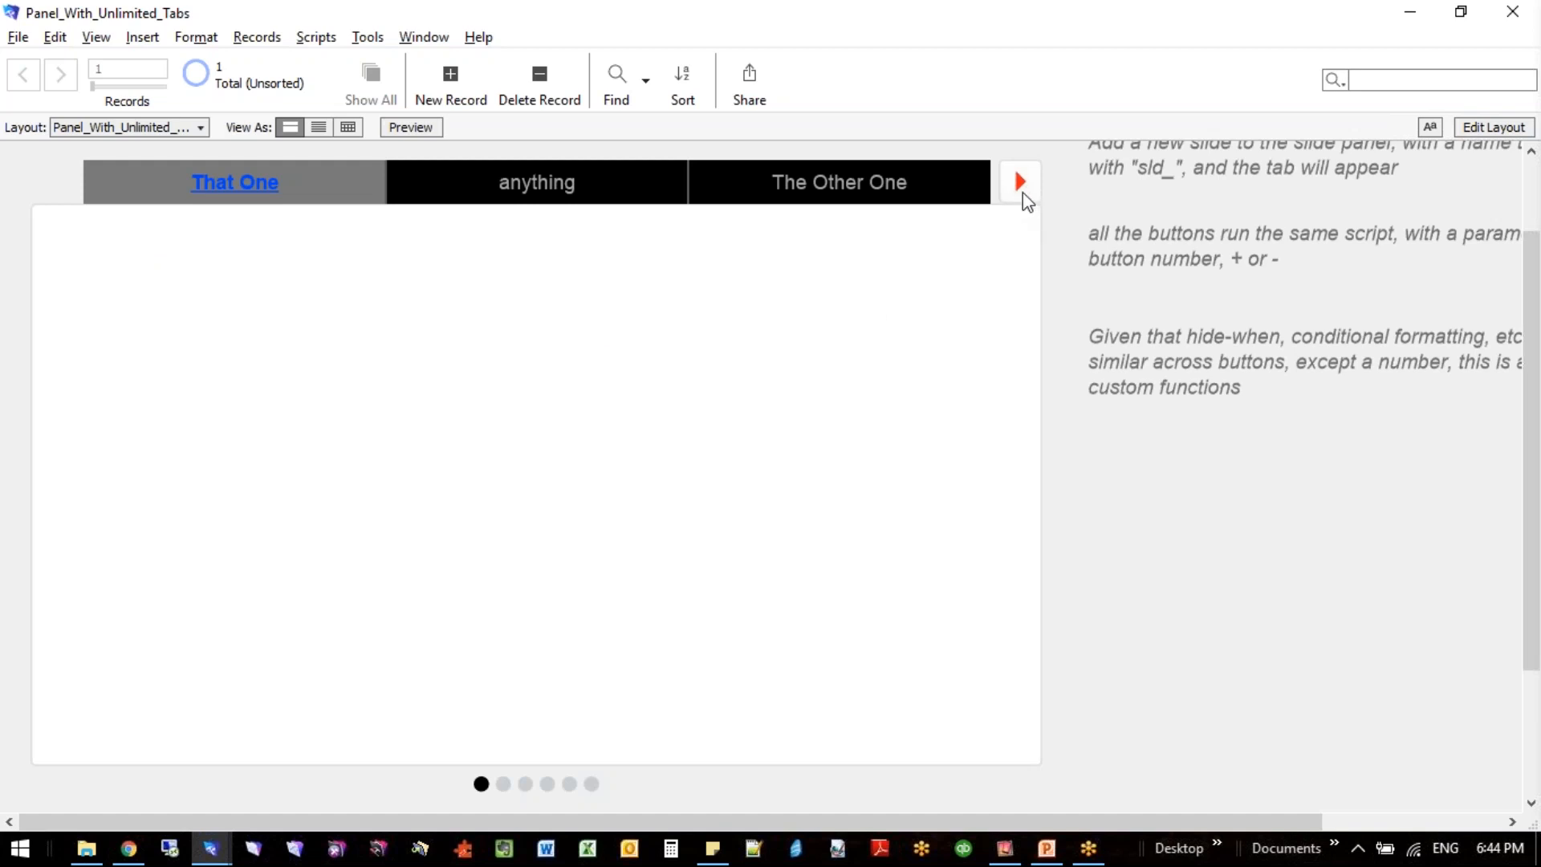
- Examine the calculation of the valuesStartingWith custom function, including its slen line, and close the custom function dialogs
scroll(1100, 280, up, 2)
key(alt)
key(f)
key(m)
key(f)
double_click(696, 386)
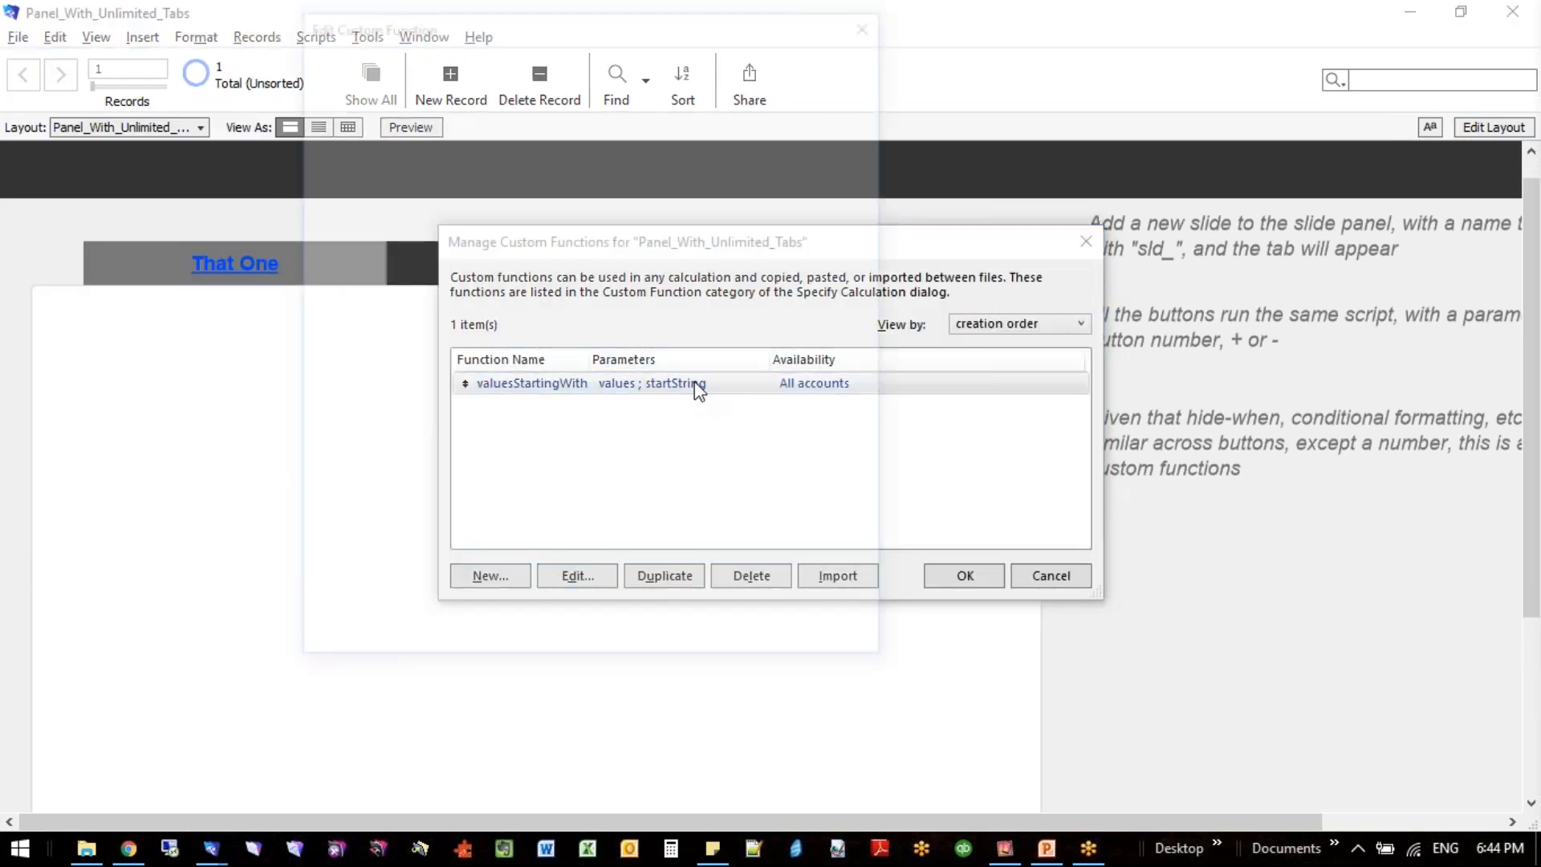
drag(1022, 784, 1131, 827)
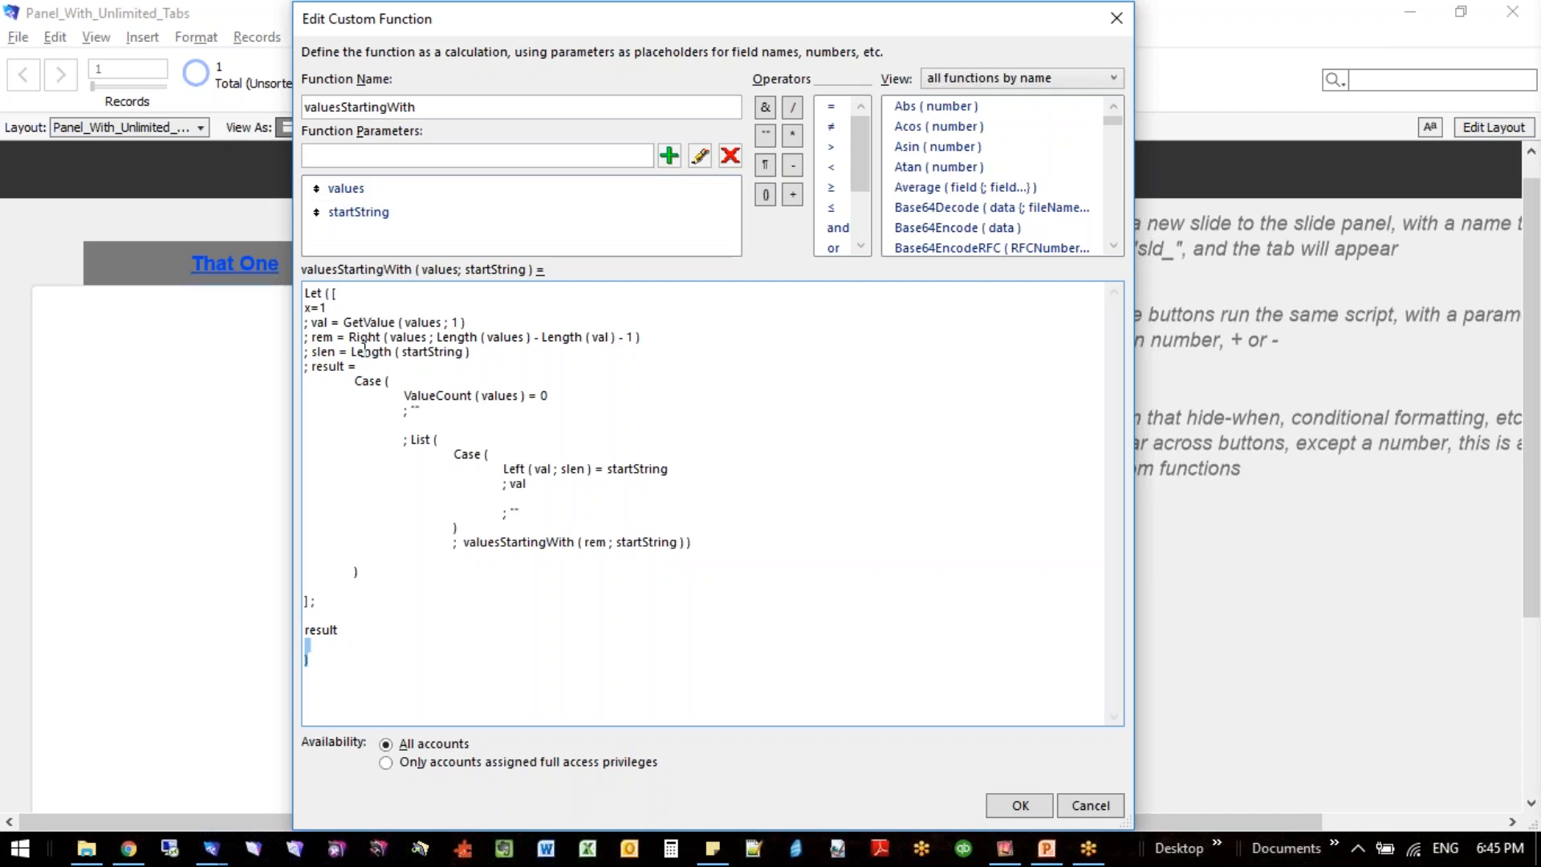
drag(311, 352, 472, 354)
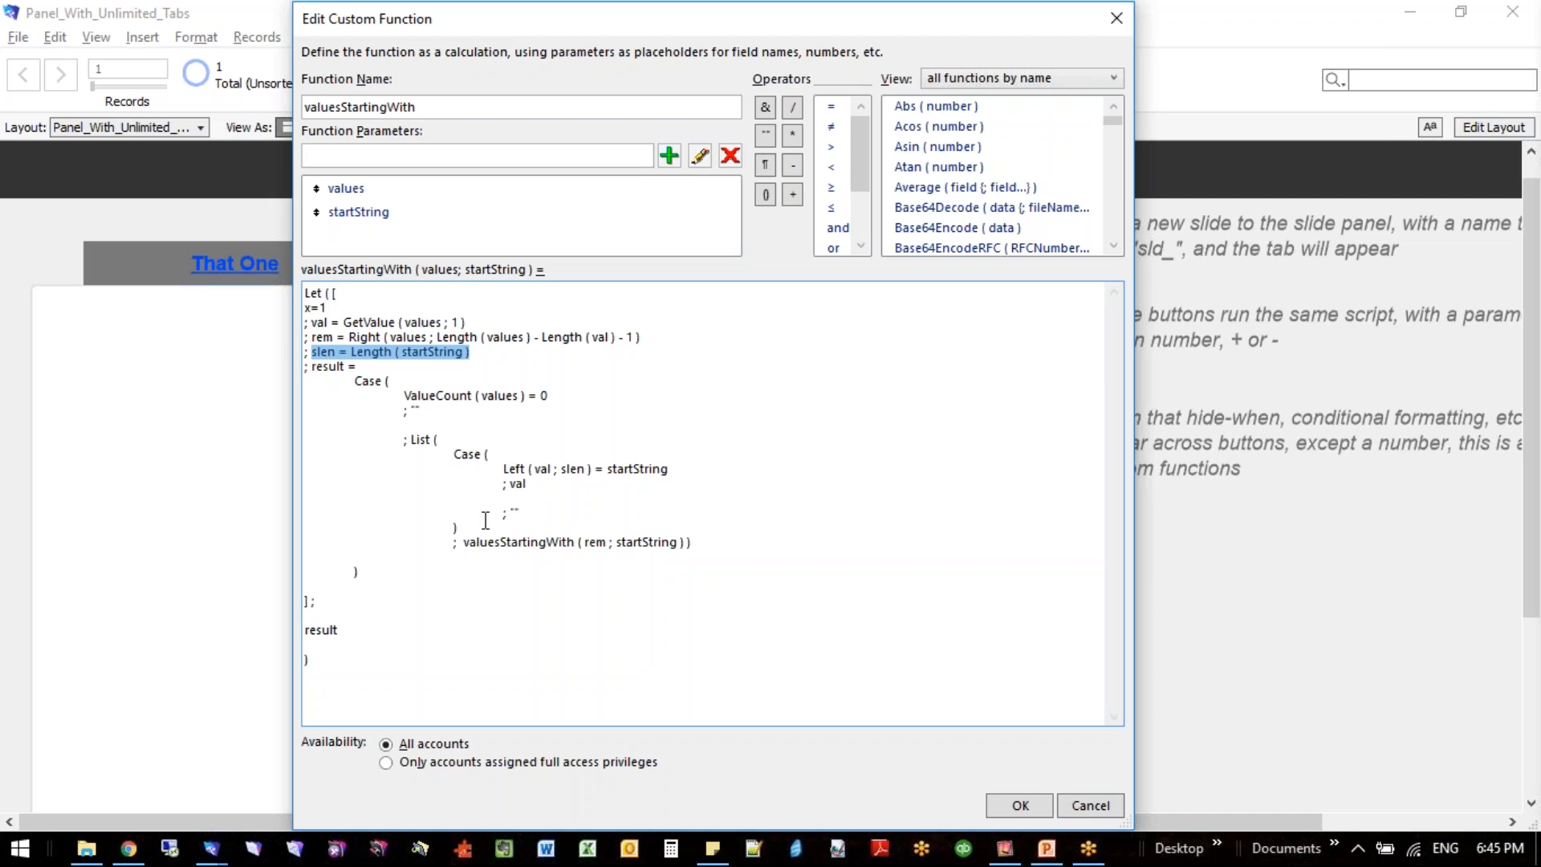
click(1020, 805)
click(966, 575)
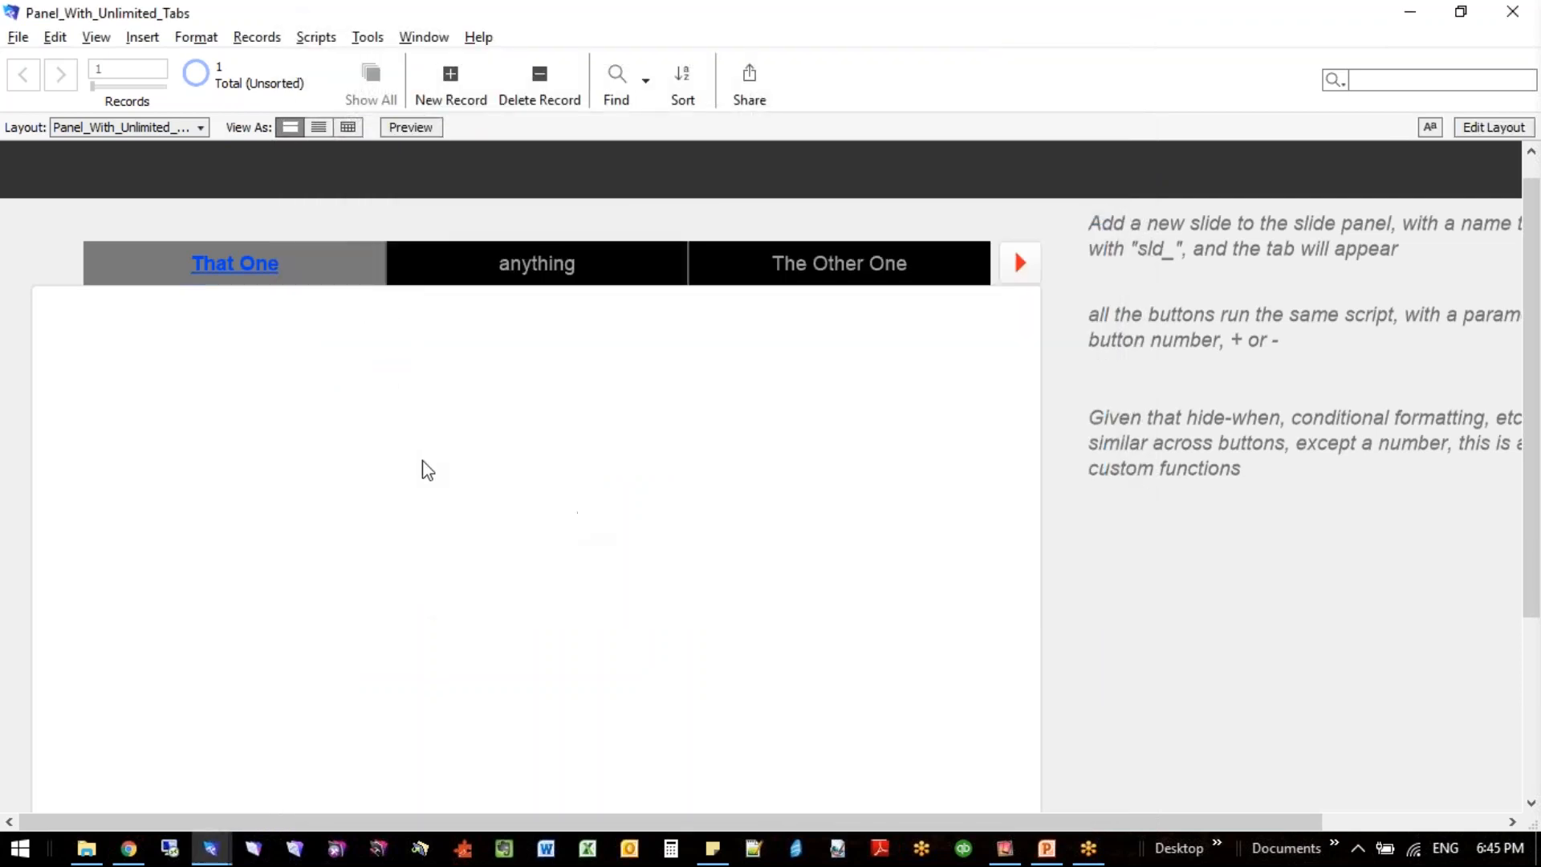
- In Layout mode, open the label calculation of the button bar's first segment, That One
key(ctrl+l)
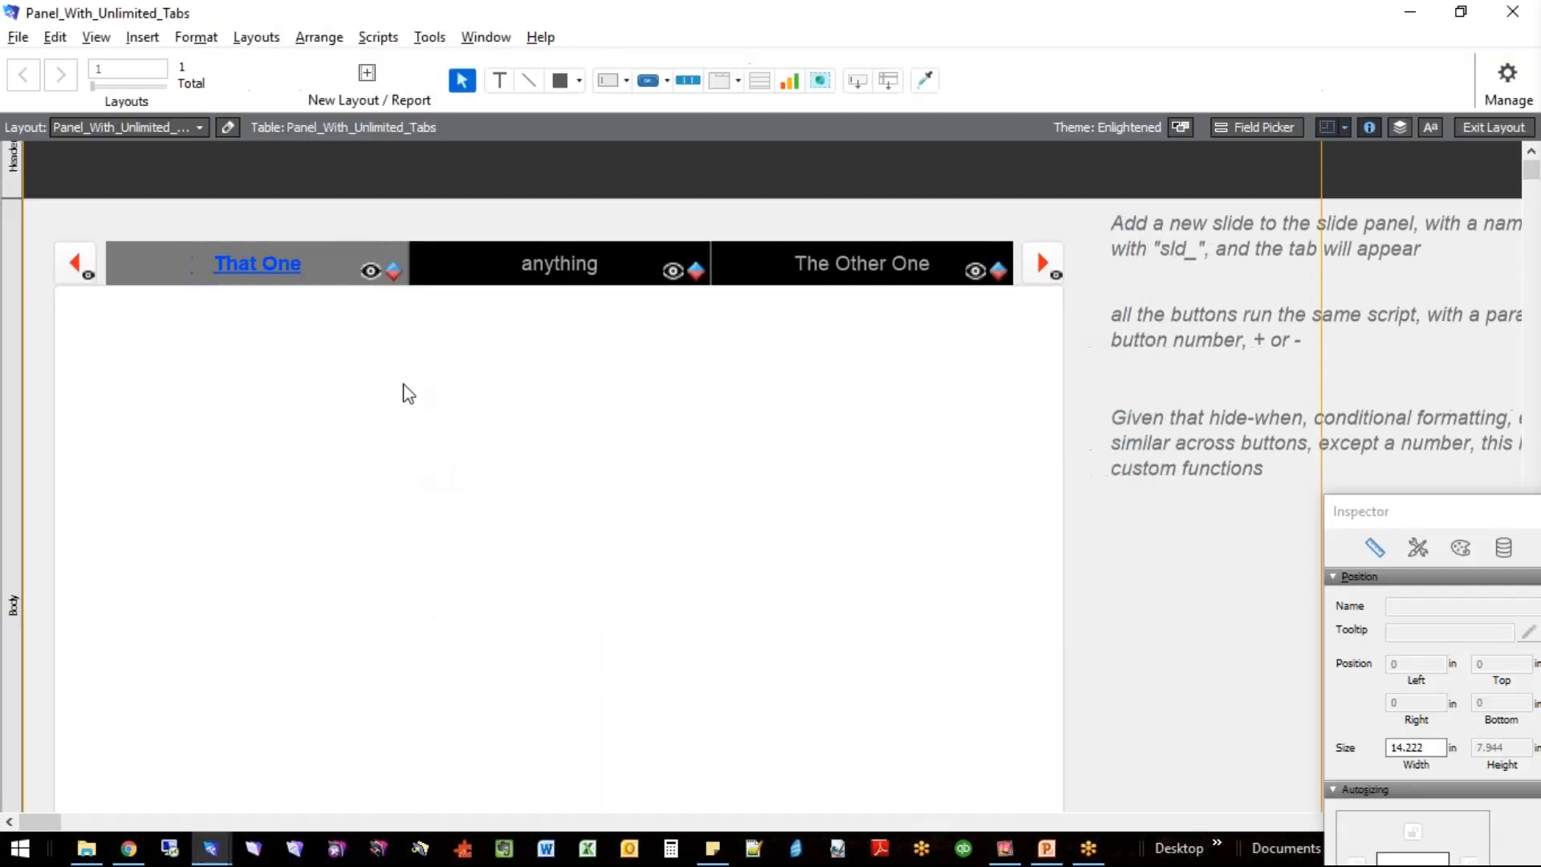
click(311, 260)
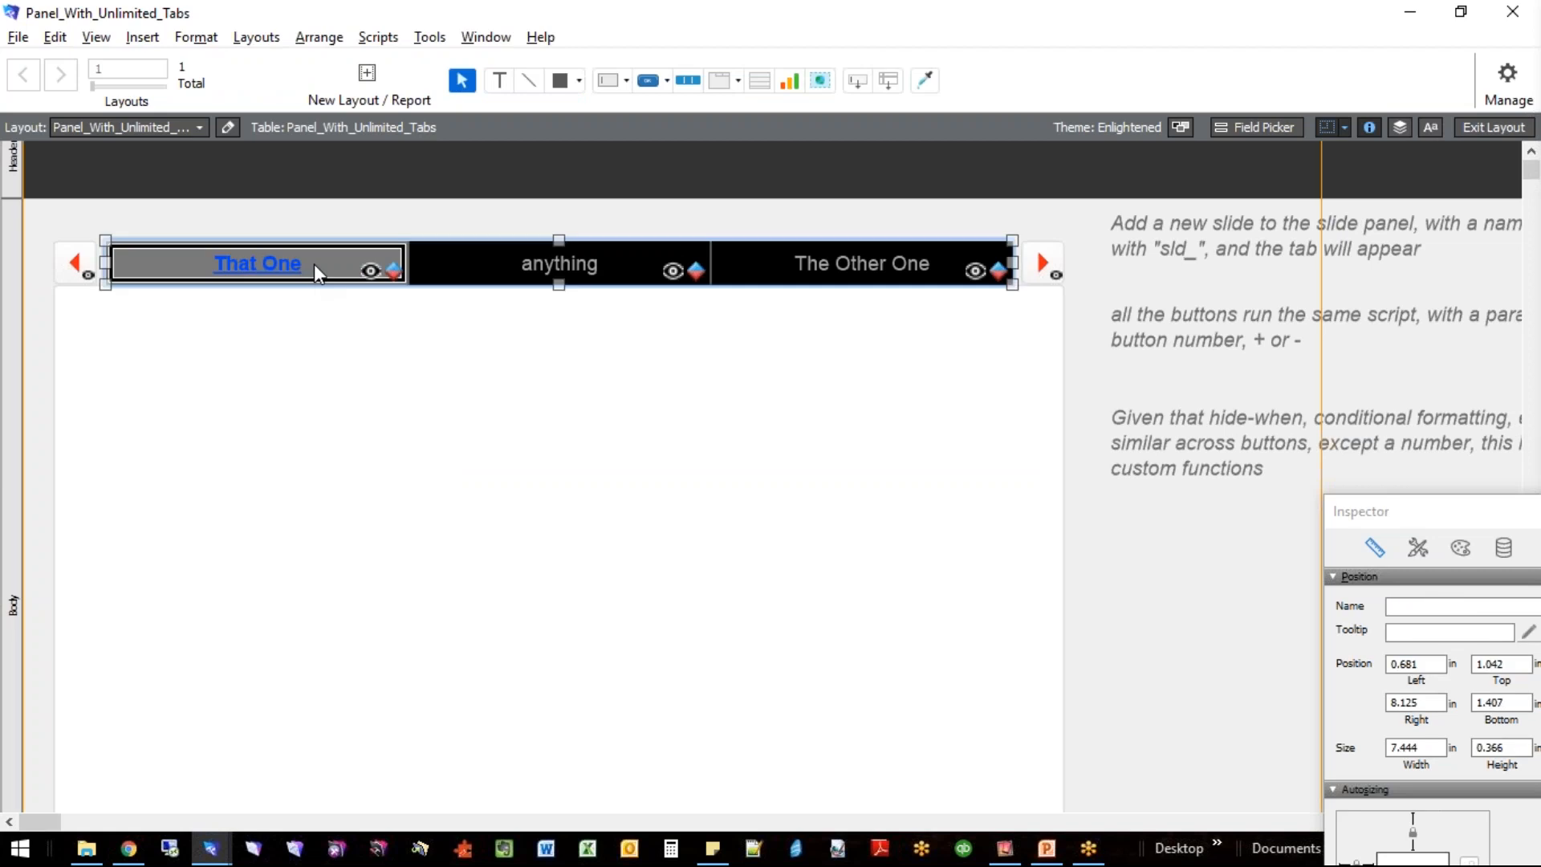
double_click(315, 264)
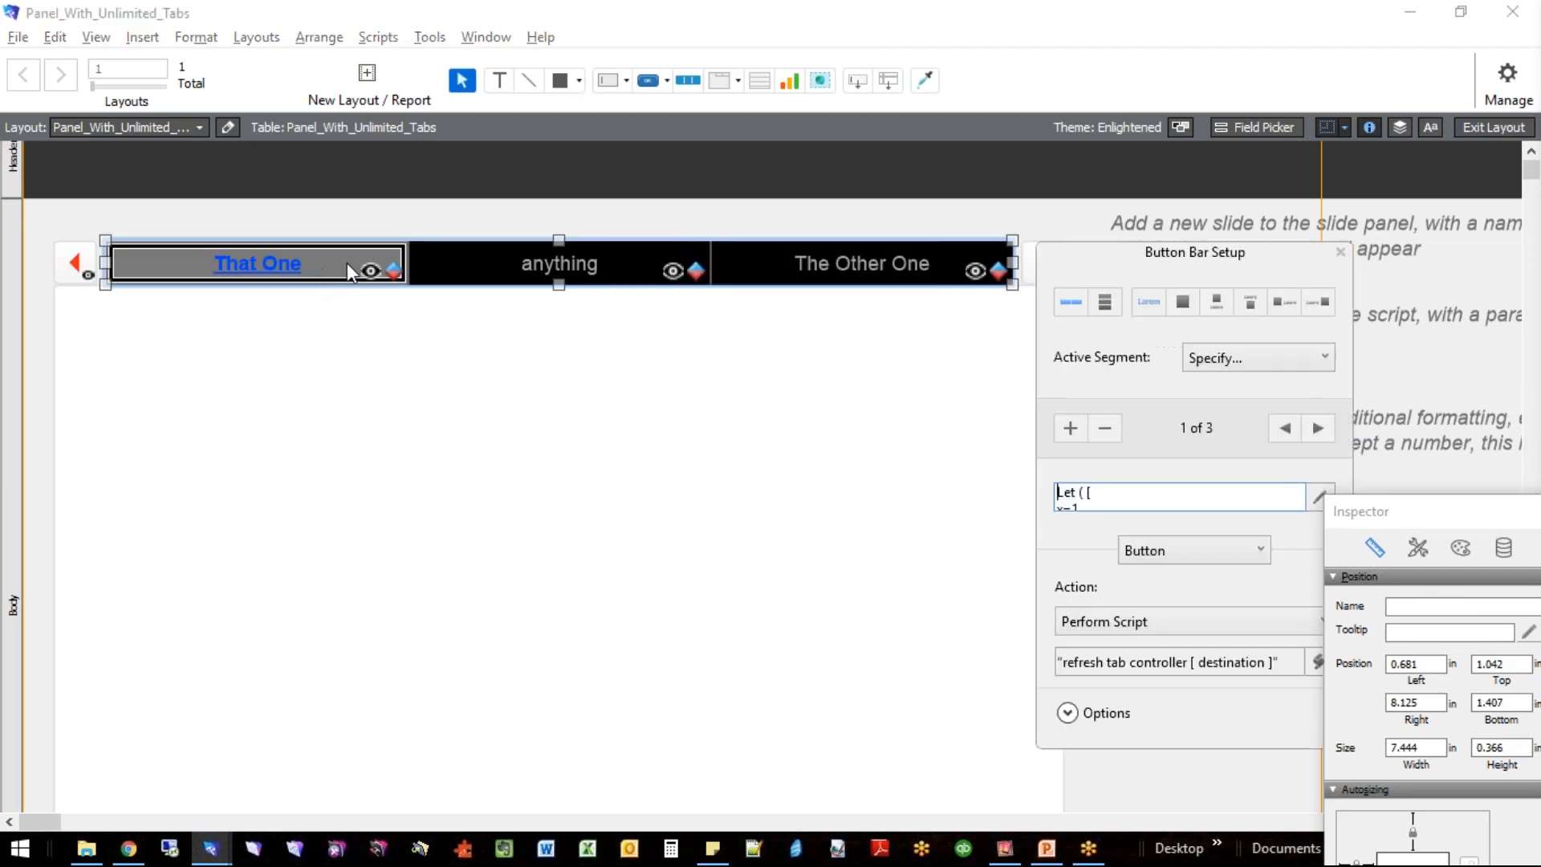
click(1312, 497)
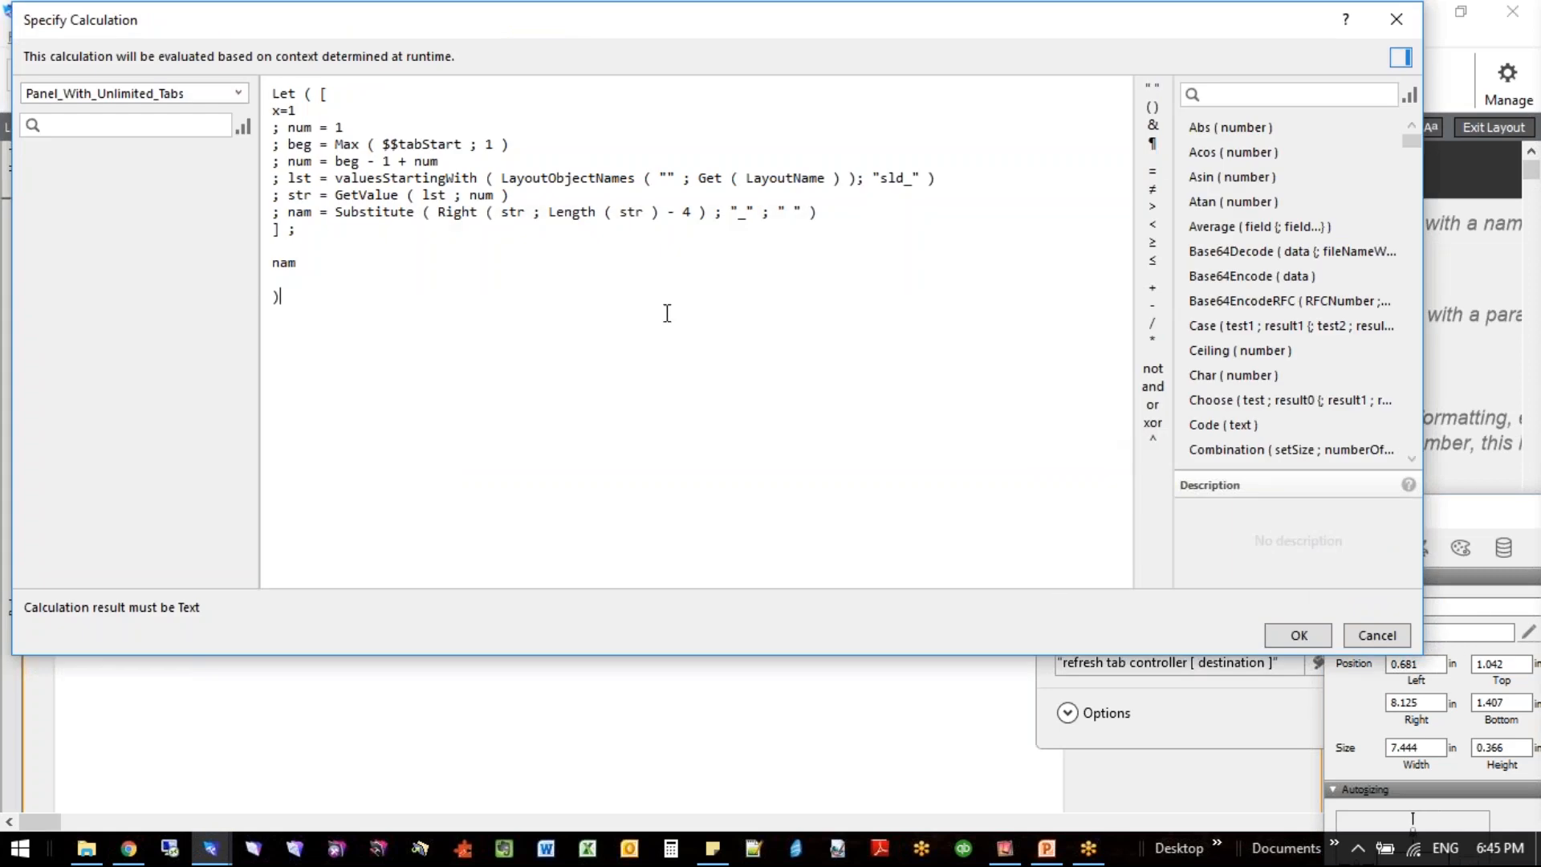
- Examine the num, beg, lst, str and nam lines of the first segment's label calculation one by one
drag(347, 127, 287, 128)
drag(287, 144, 512, 143)
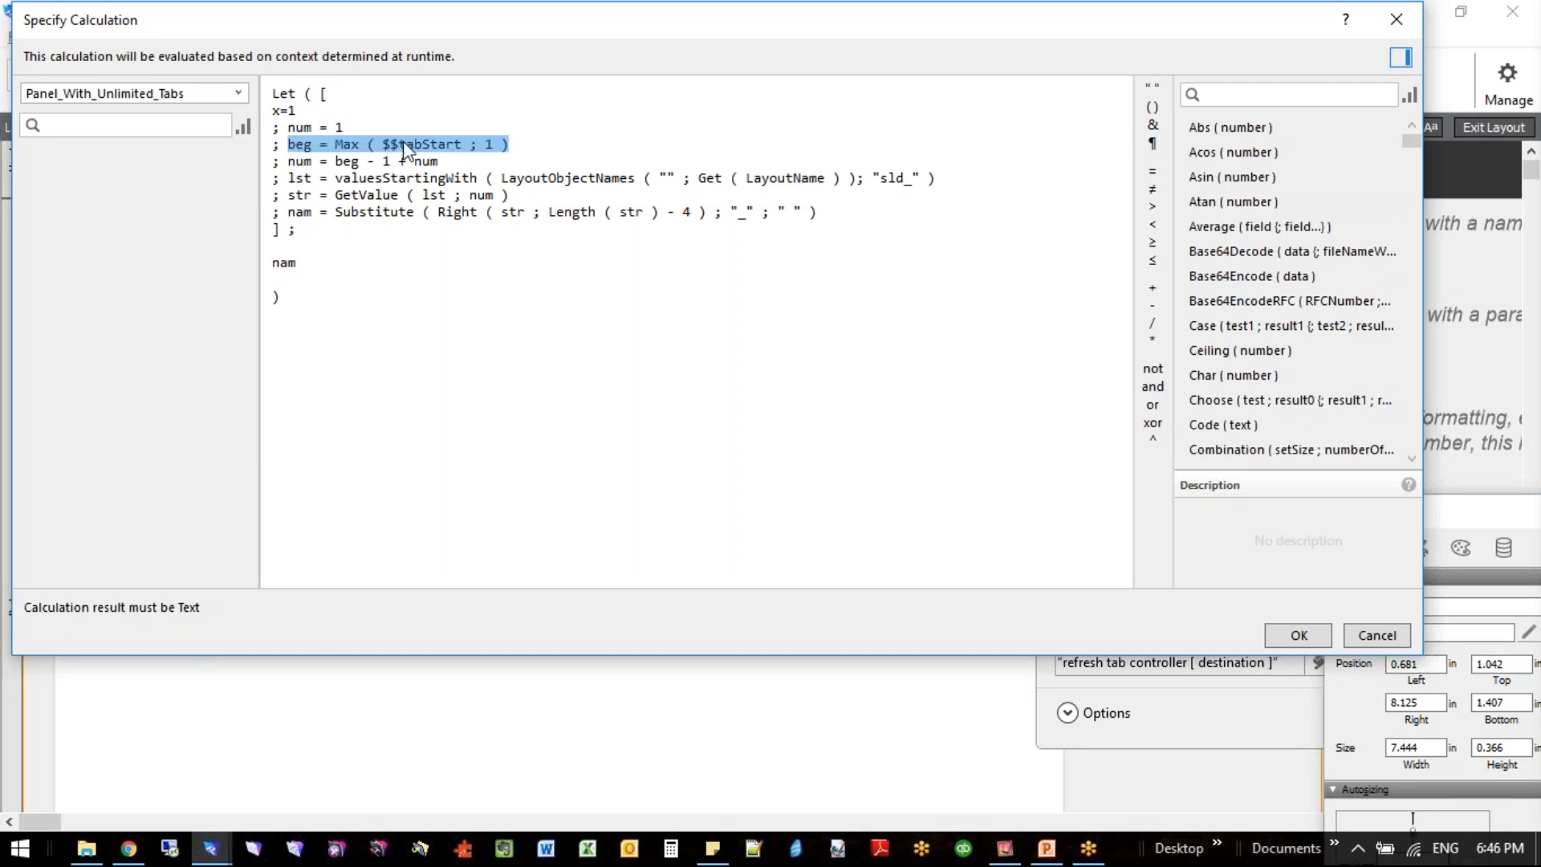
drag(289, 161, 477, 165)
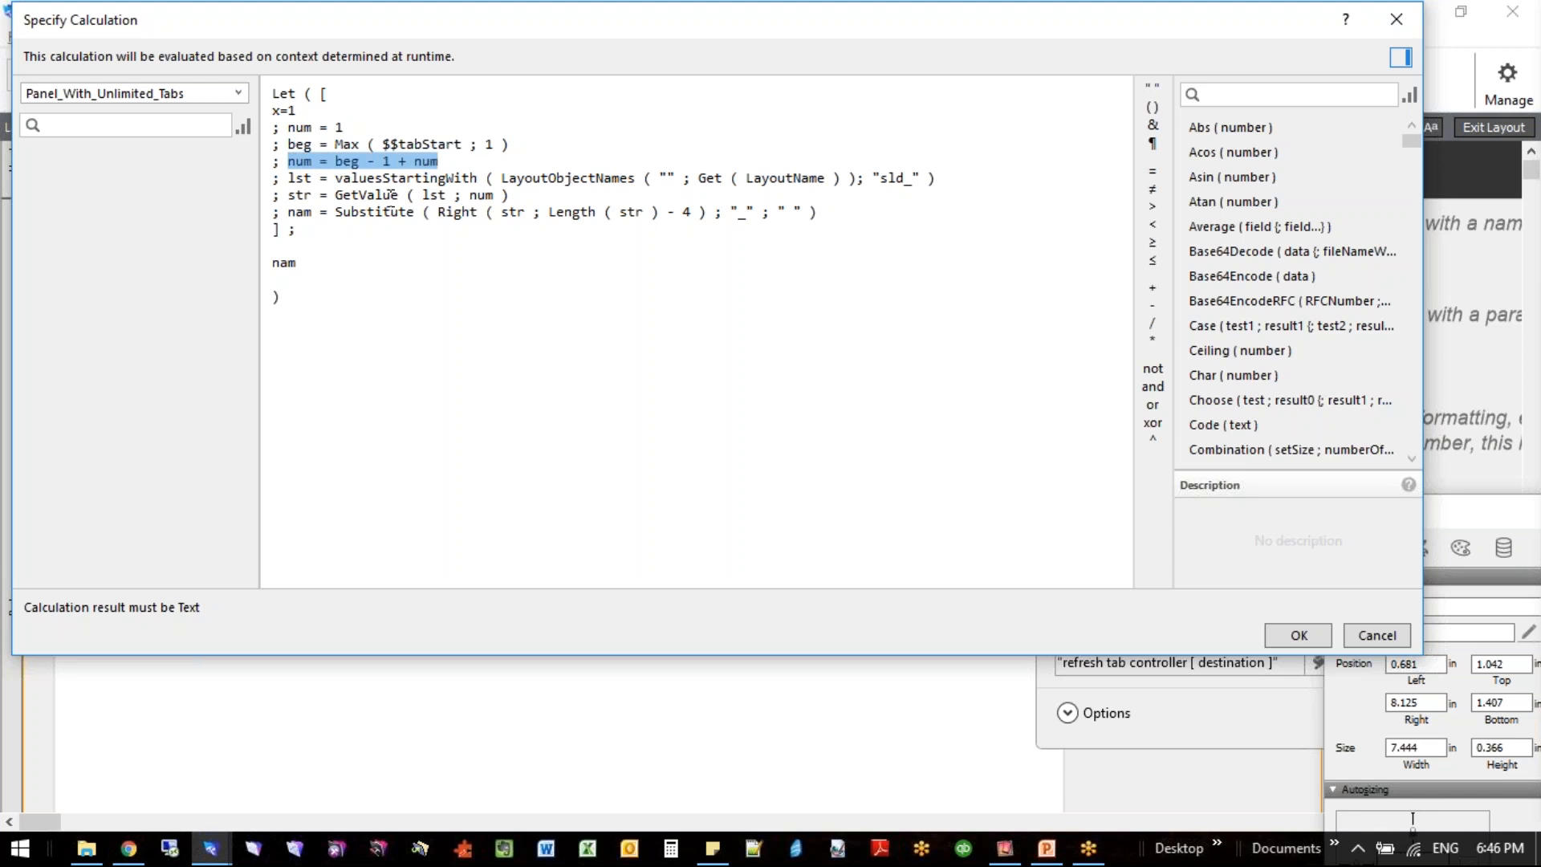
click(336, 179)
drag(356, 180, 953, 184)
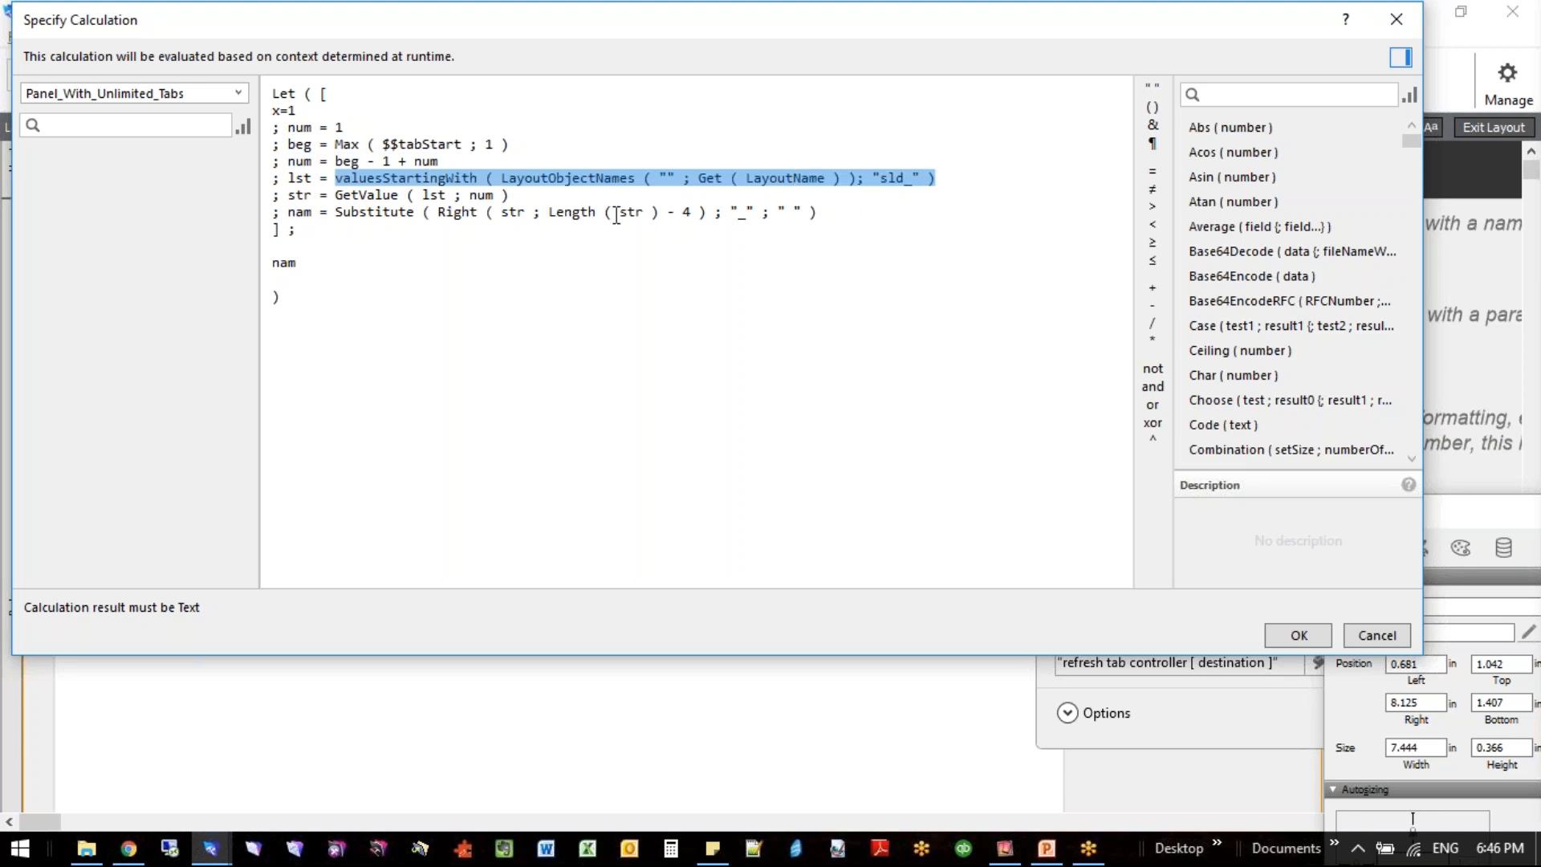
drag(335, 195, 544, 189)
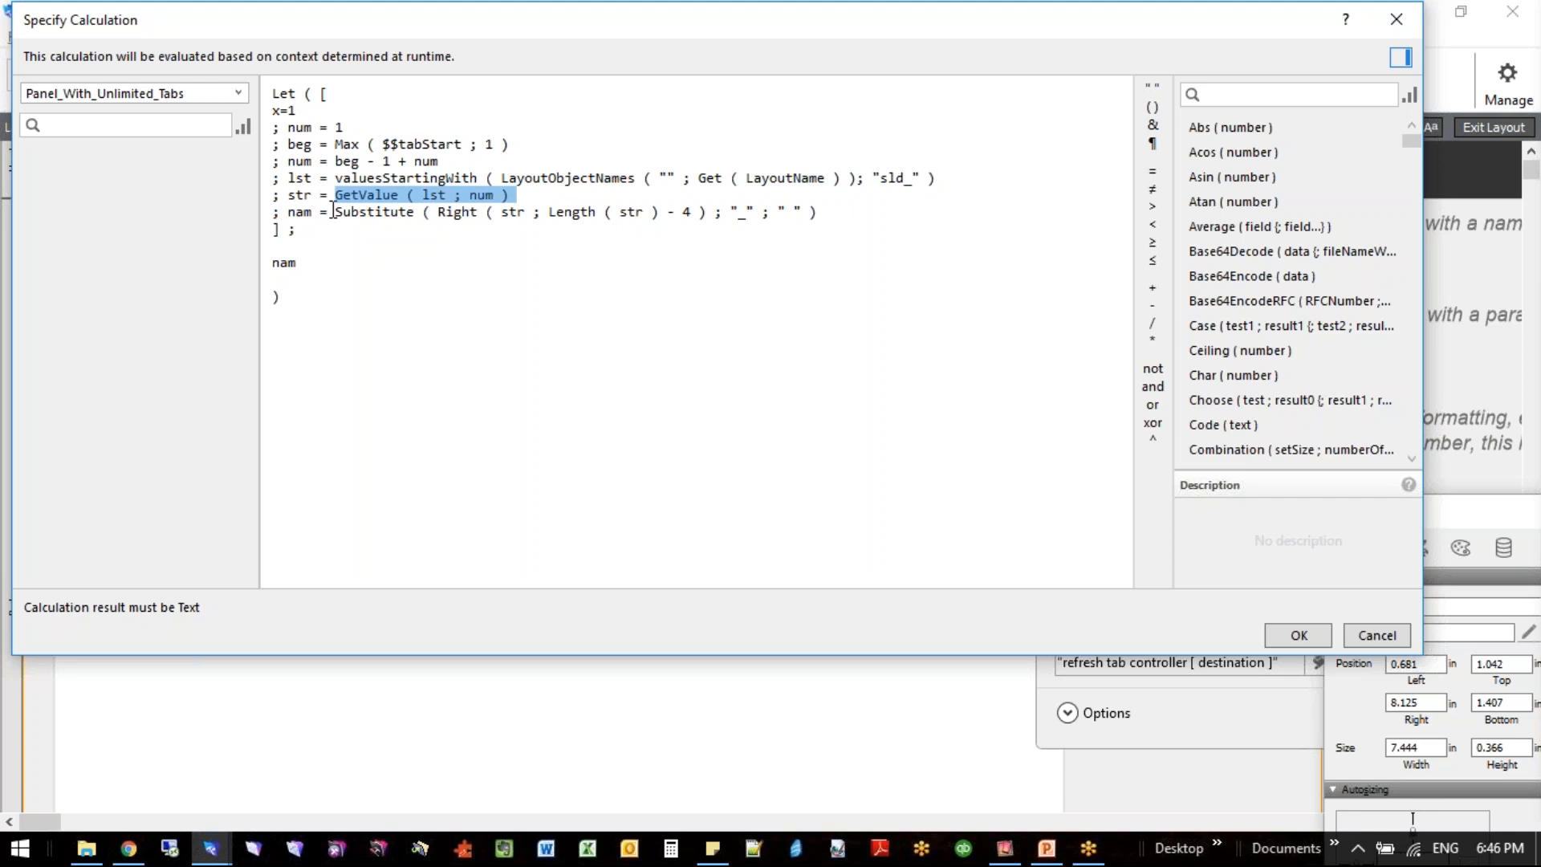
drag(329, 212, 845, 215)
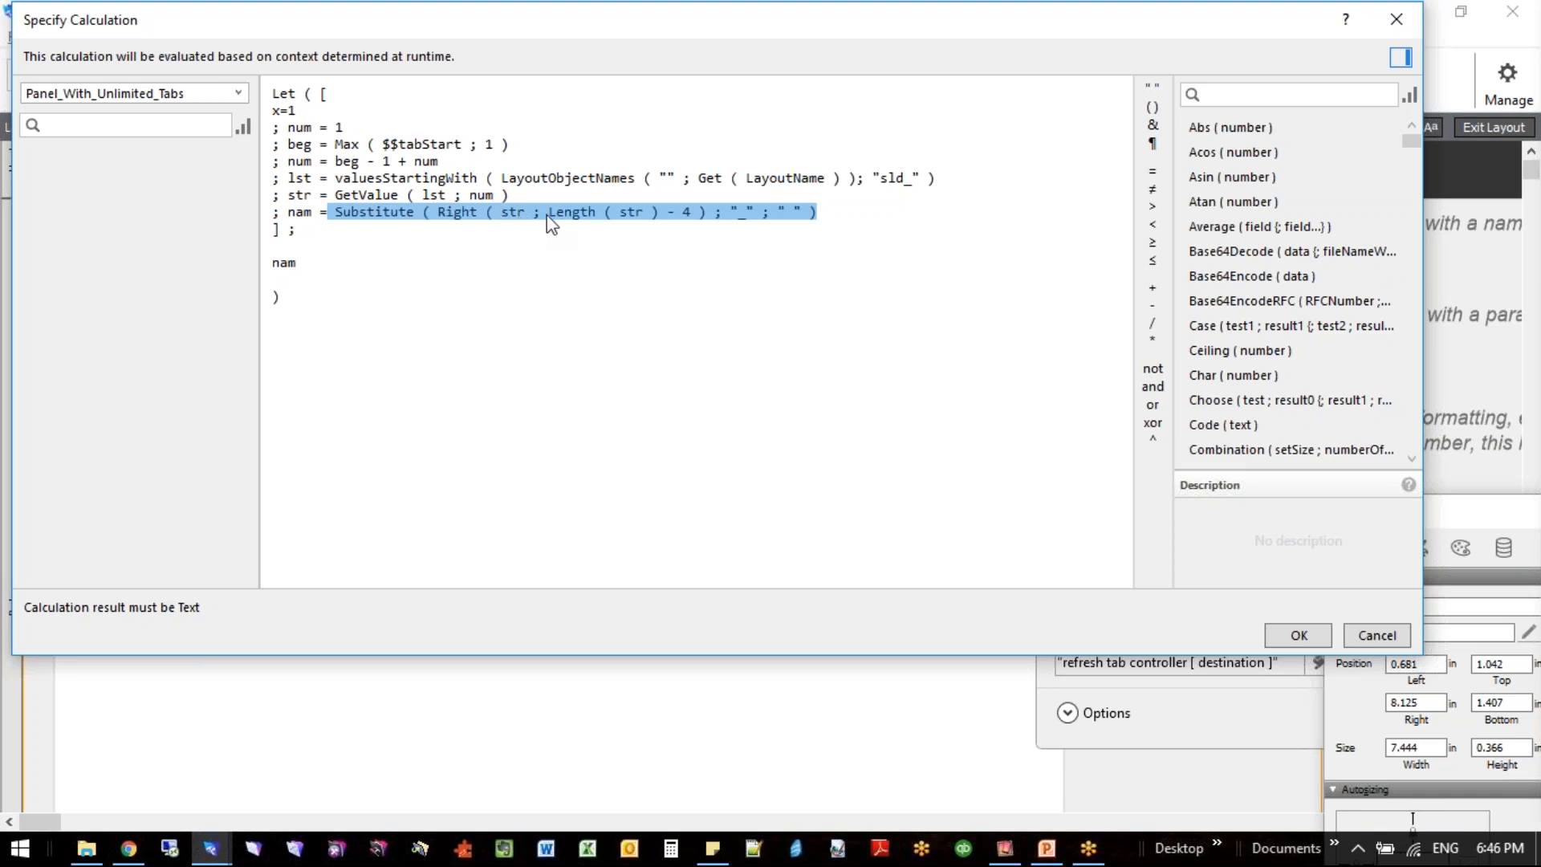
- Examine the 4-character trim and the underscore-to-space substitution in the nam line, and close the label calculation
click(694, 218)
double_click(693, 218)
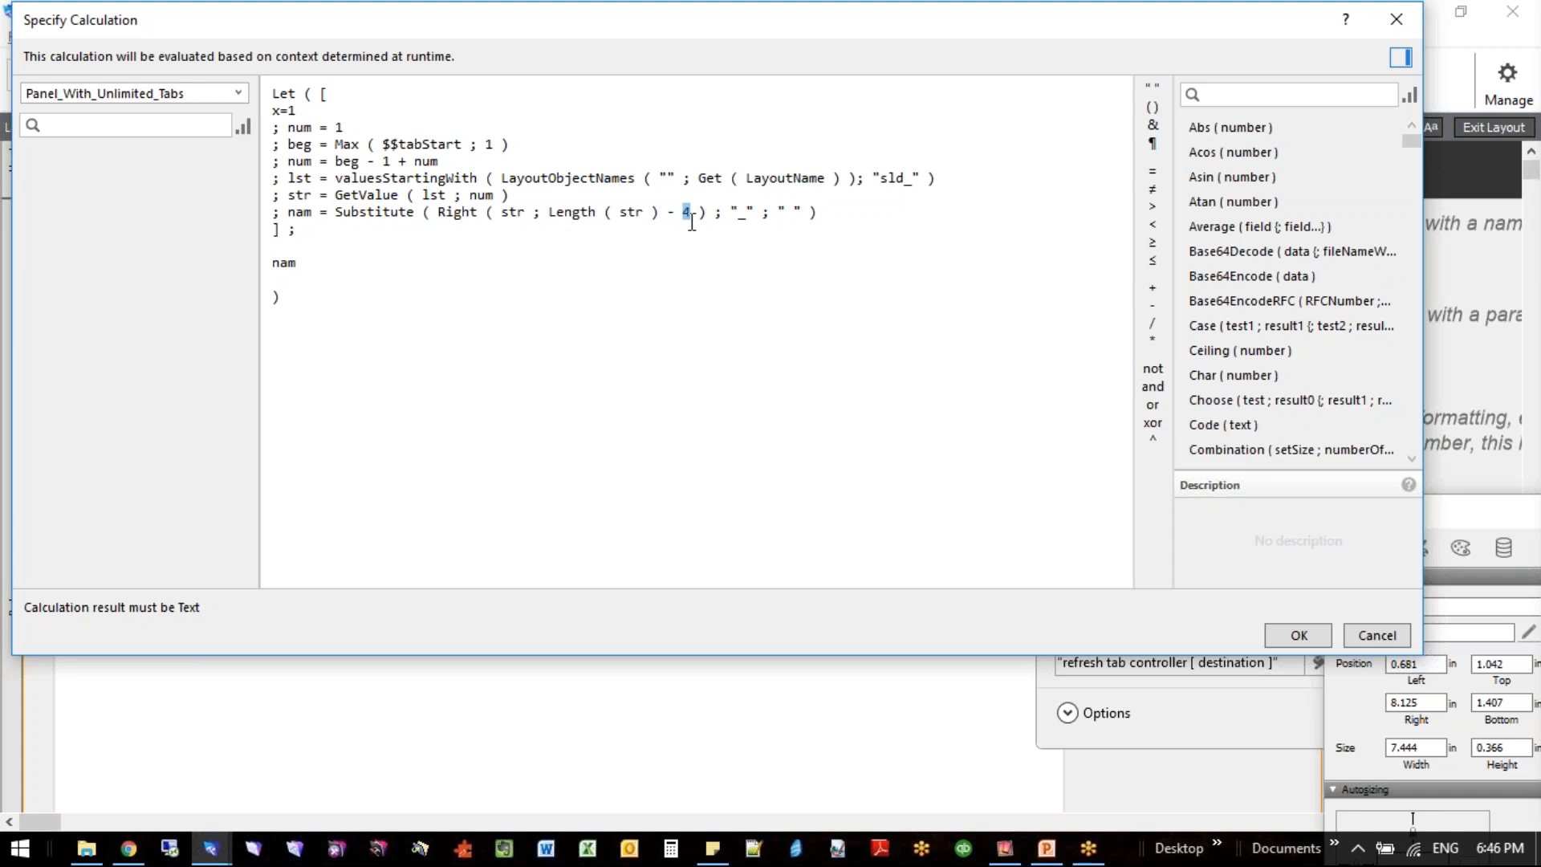
drag(737, 213, 816, 213)
click(746, 249)
click(1309, 646)
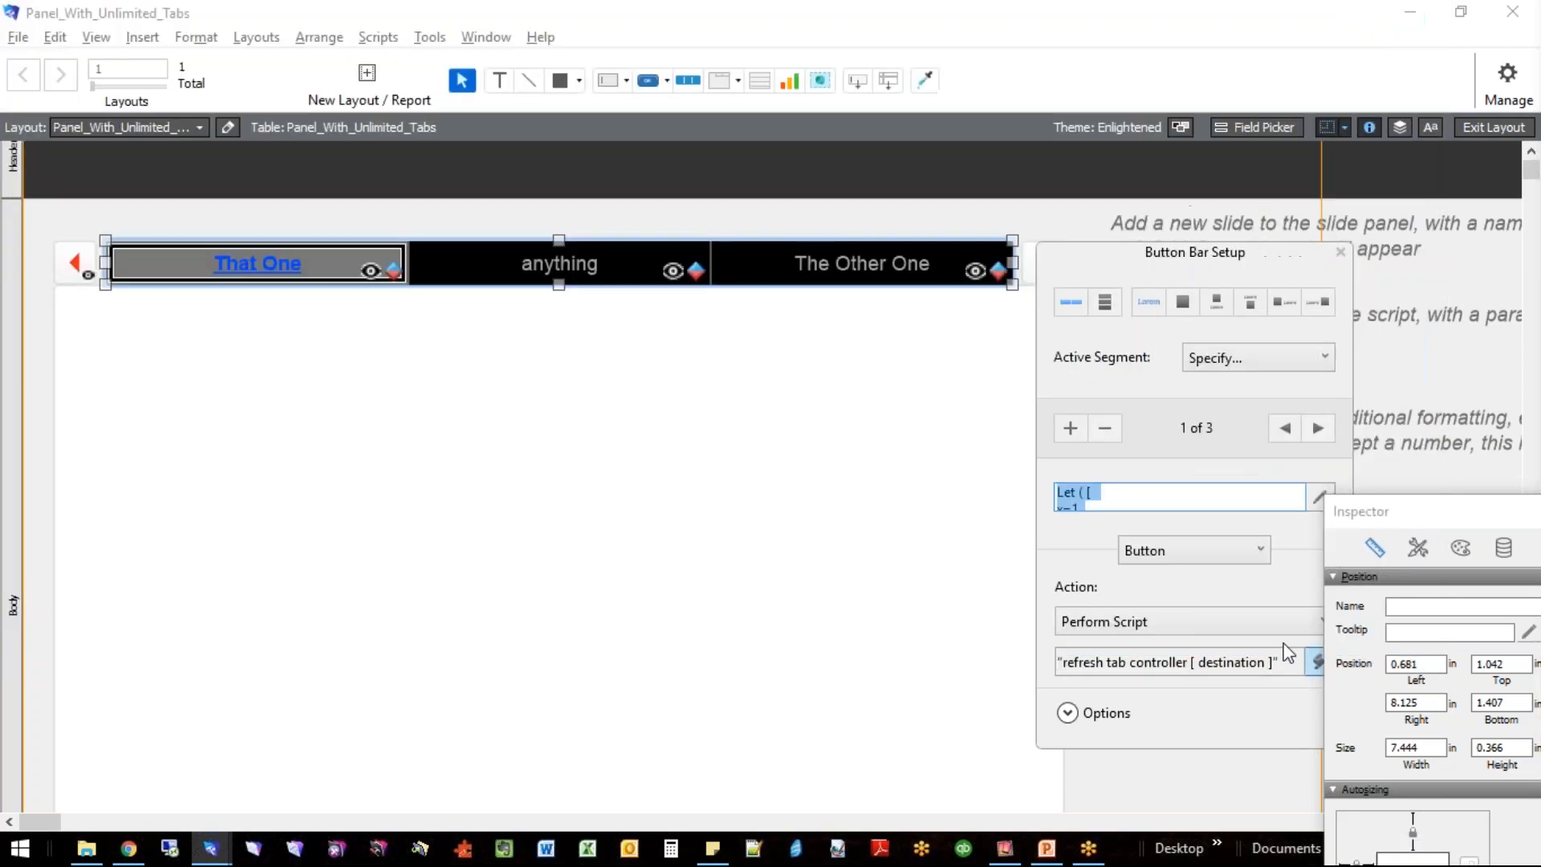
- Select the slide panel on the layout, reposition the Inspector over it, and examine the slide's object name
click(894, 476)
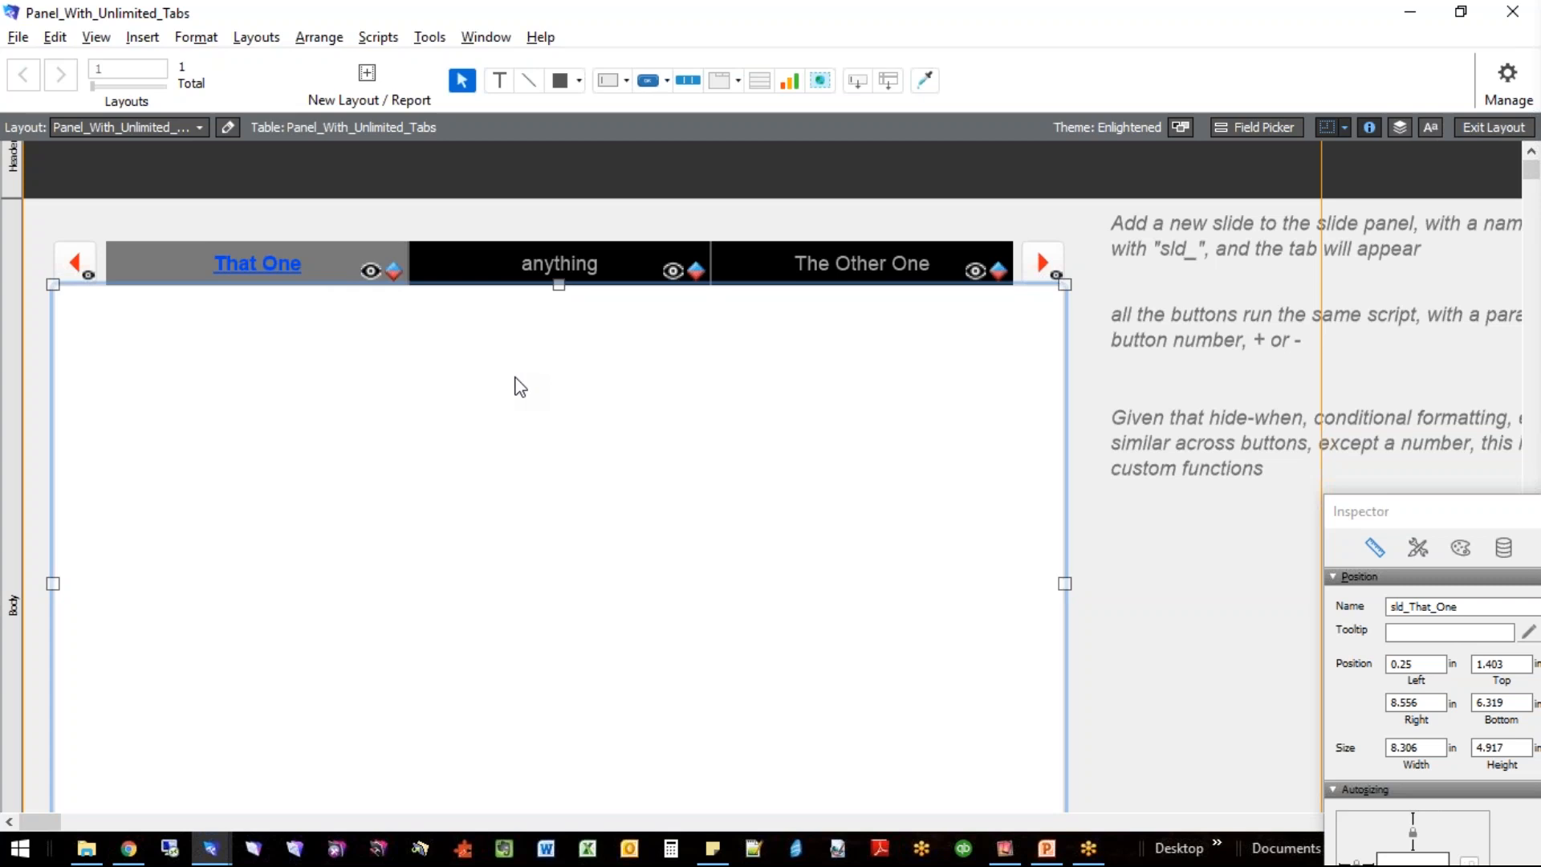
drag(1419, 517, 655, 211)
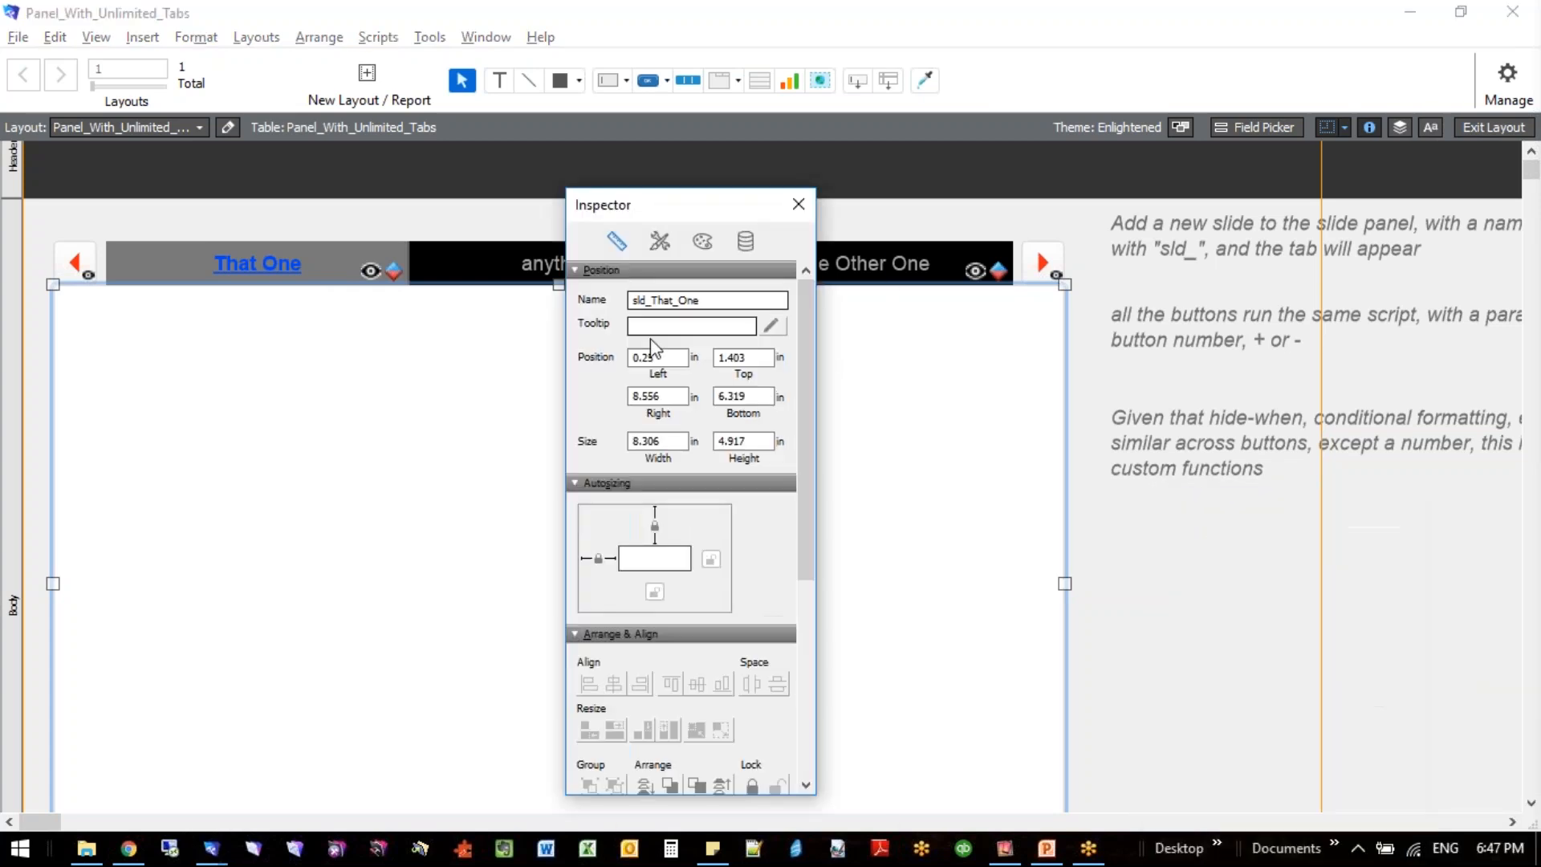
double_click(663, 303)
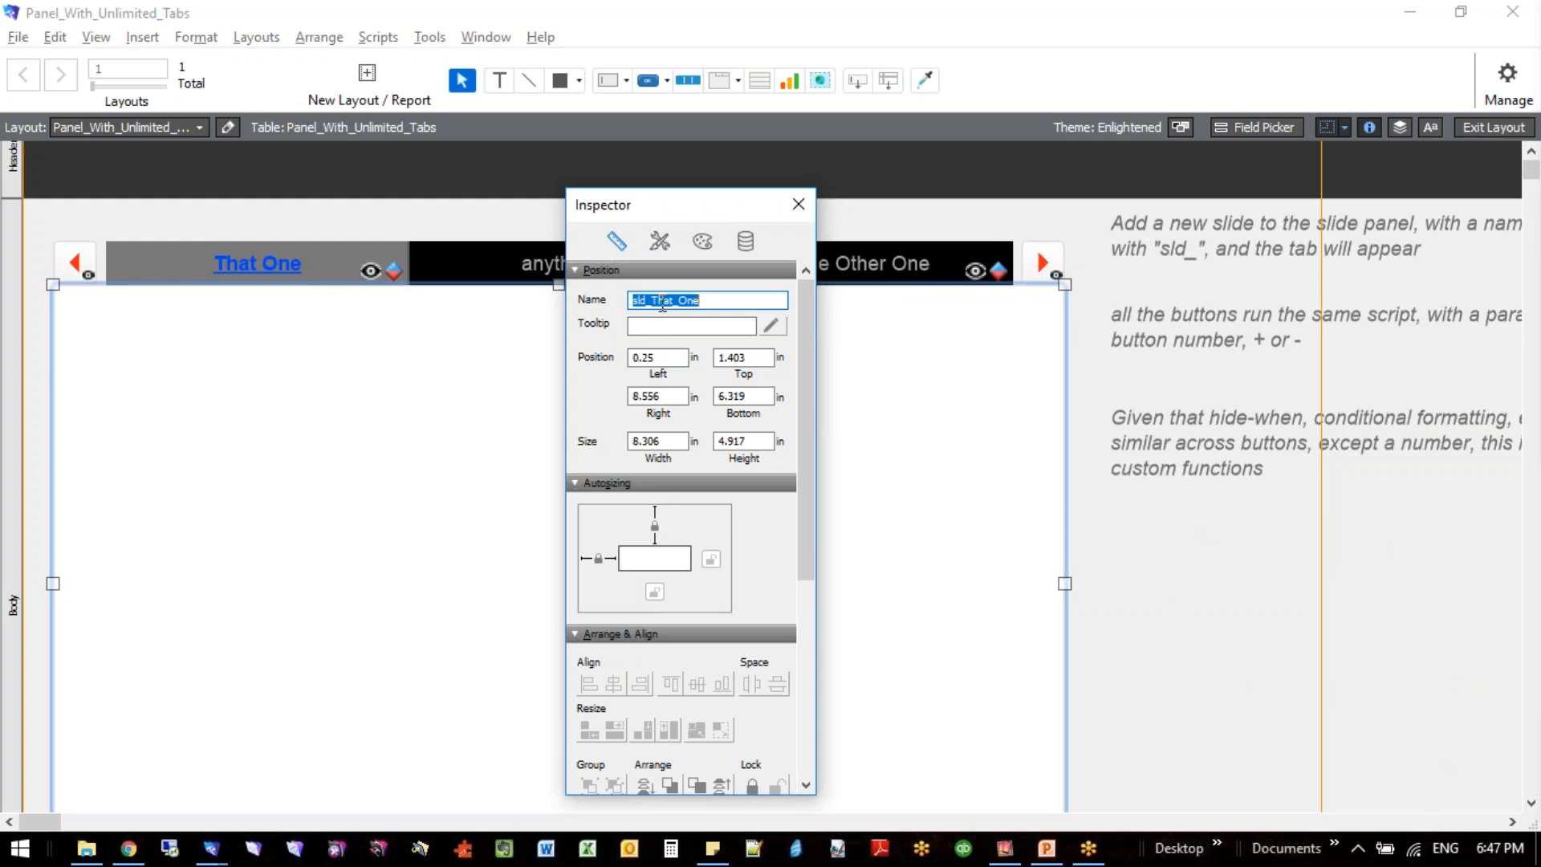
double_click(664, 303)
click(871, 426)
- Open the Data Viewer and switch to the PSG RCA solution window
key(alt+t)
key(v)
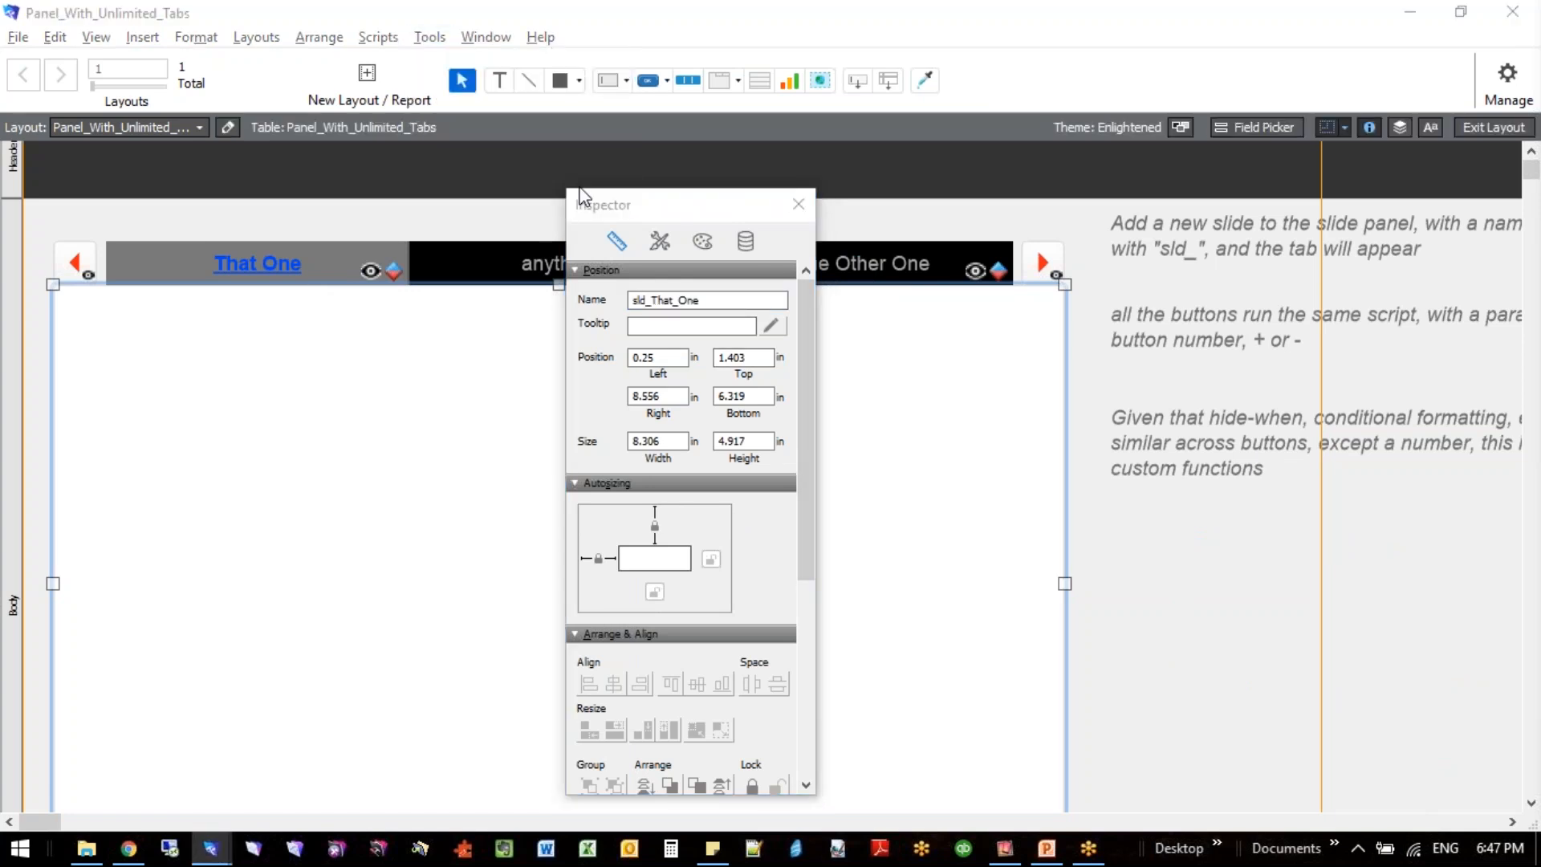
click(776, 716)
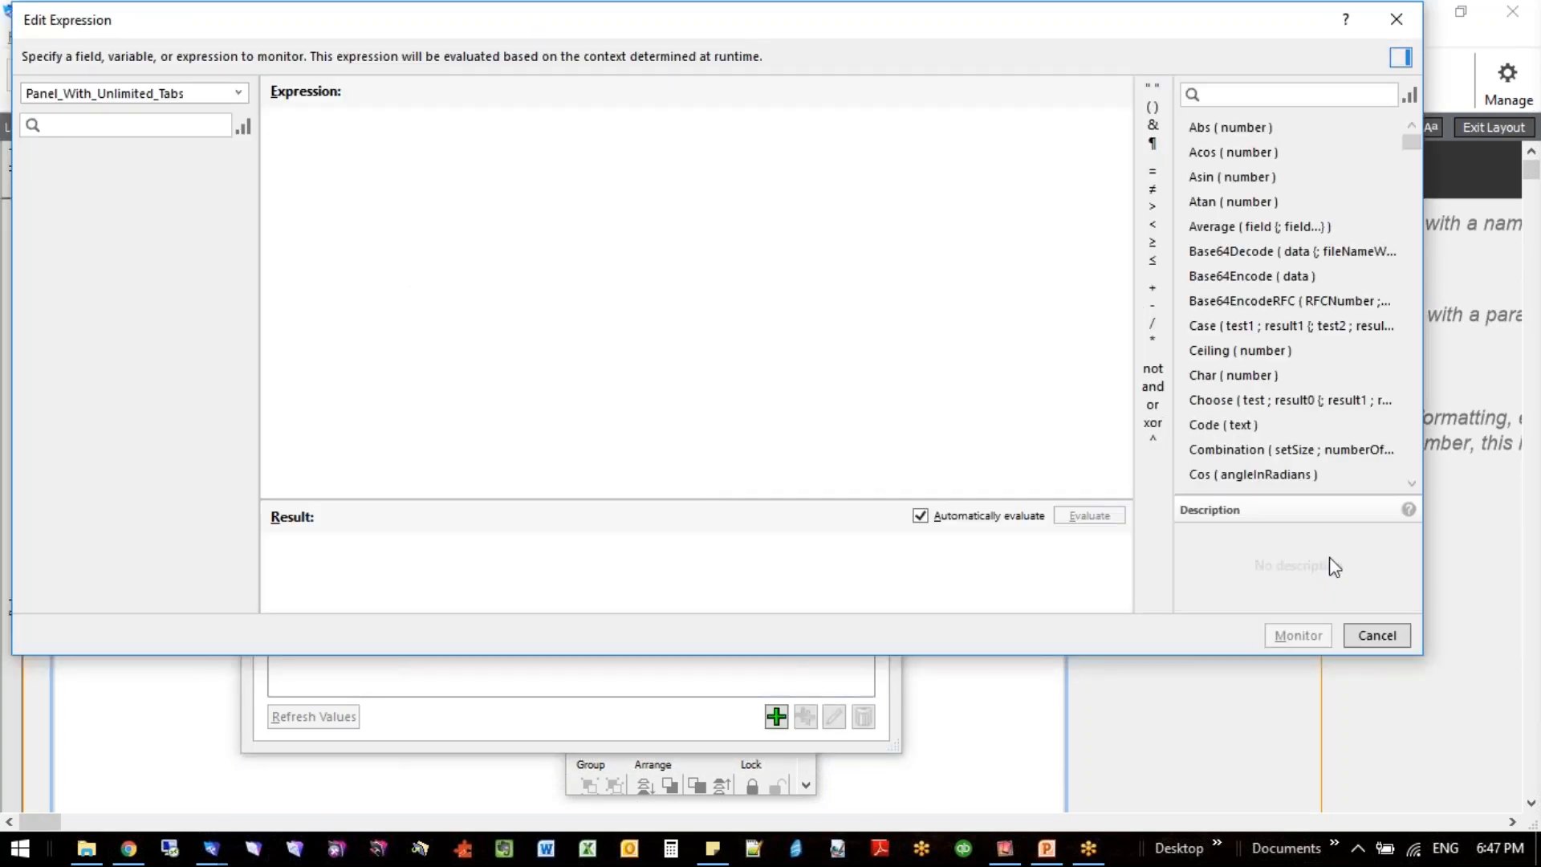
click(1393, 642)
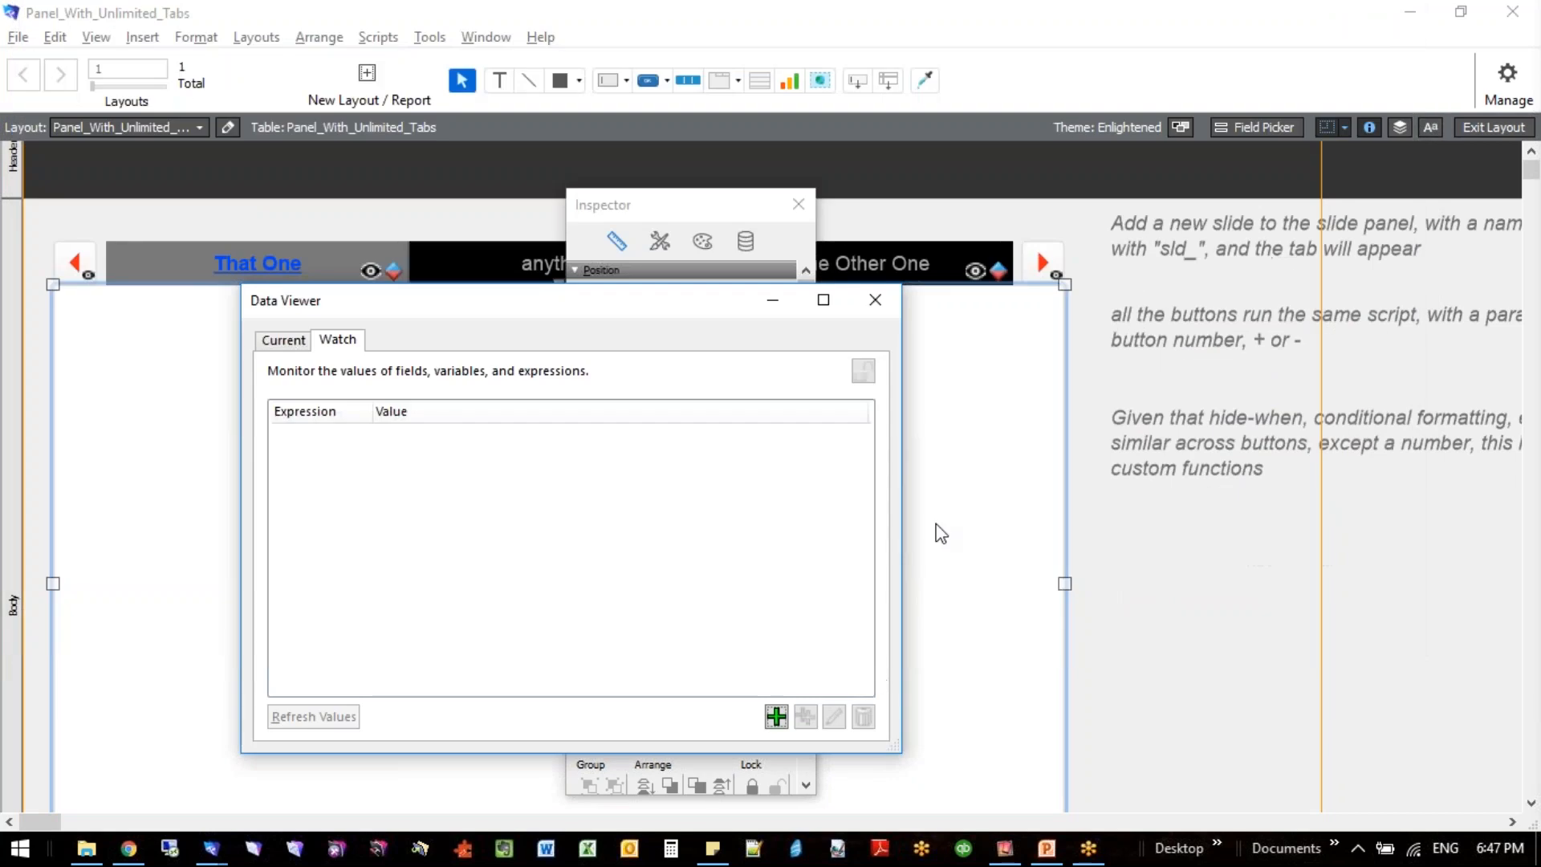
click(199, 590)
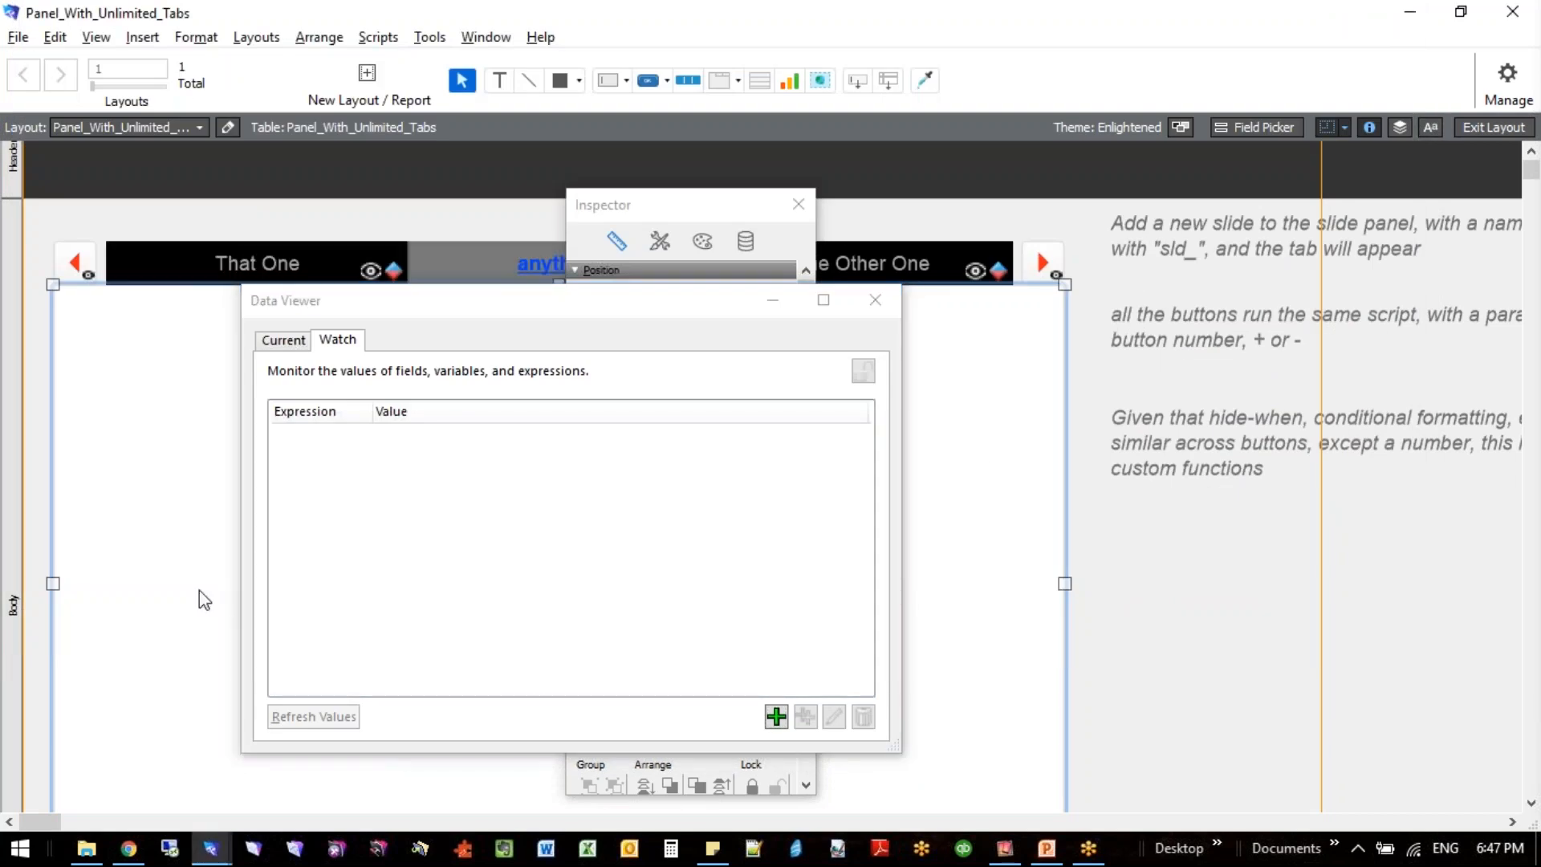
key(alt+Tab)
key(alt+Tab)
key(alt+Tab)
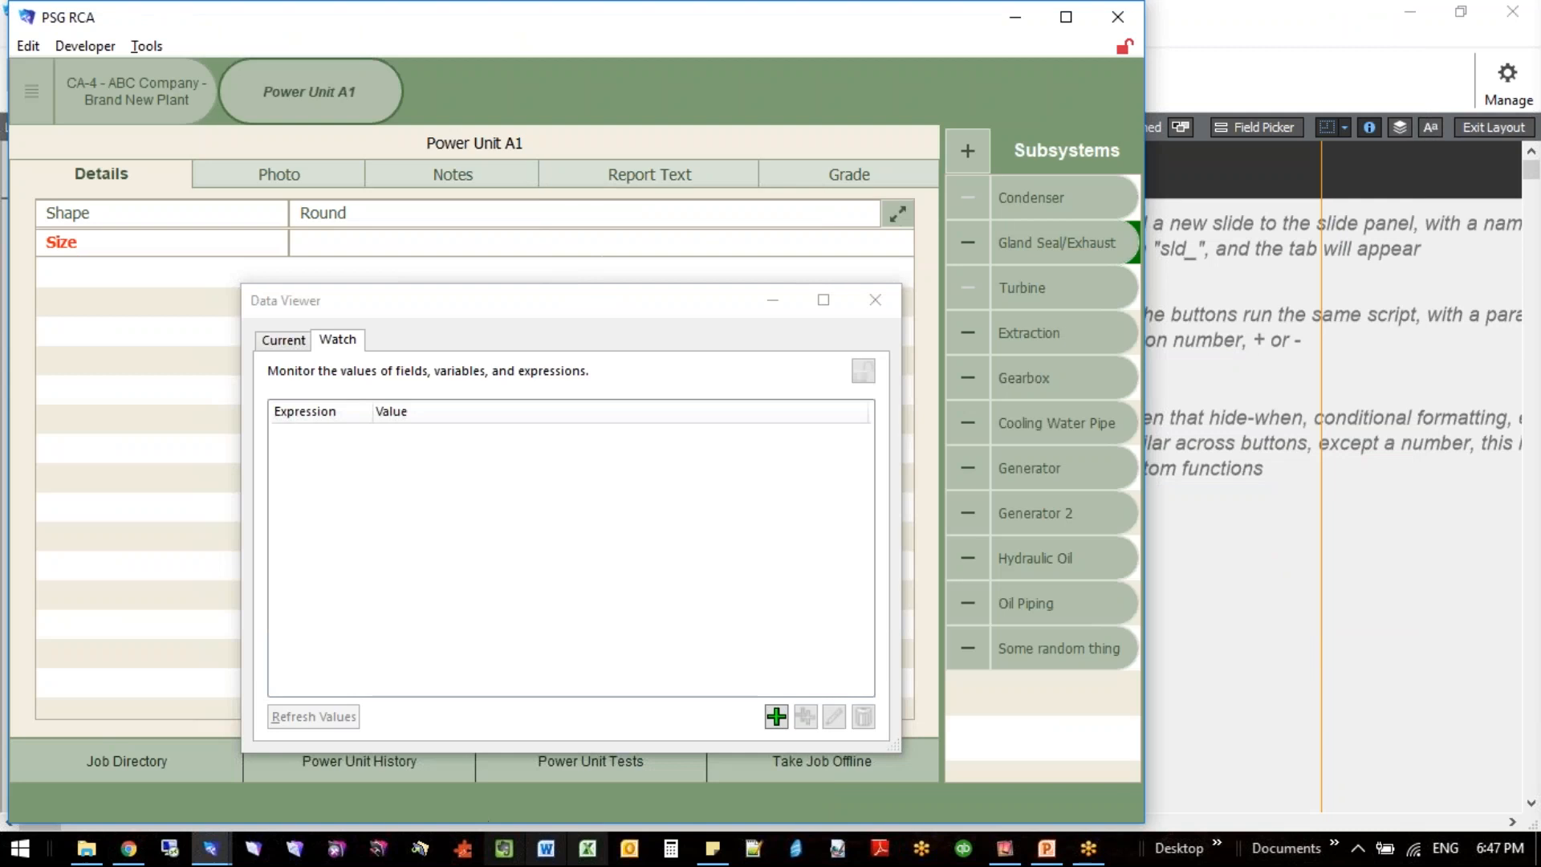
- Build a new watch expression that references the field SYS__System::_ACC_cur
click(776, 715)
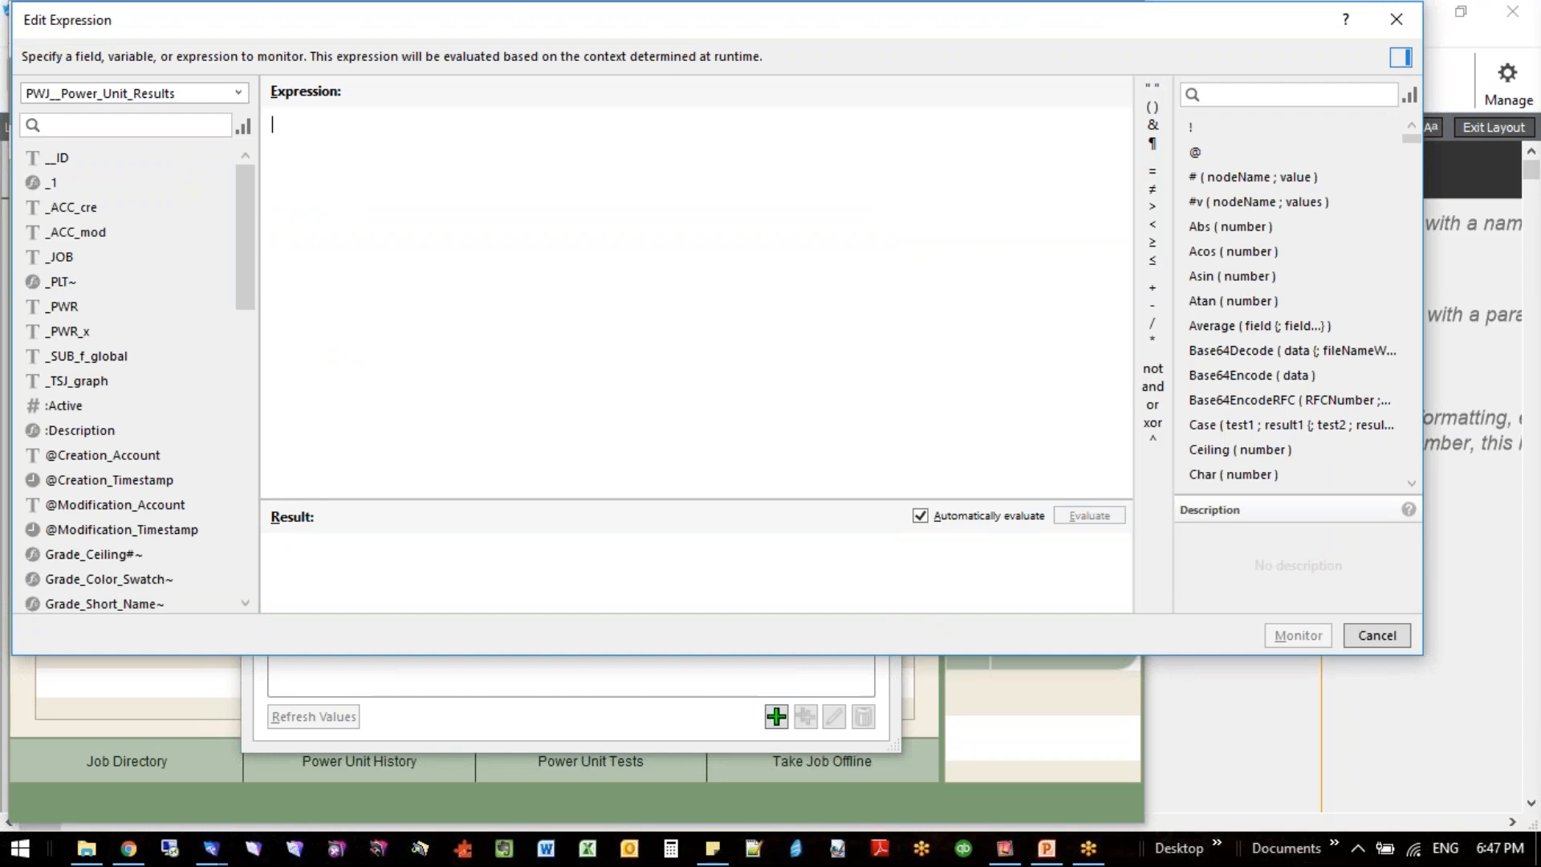
text(s)
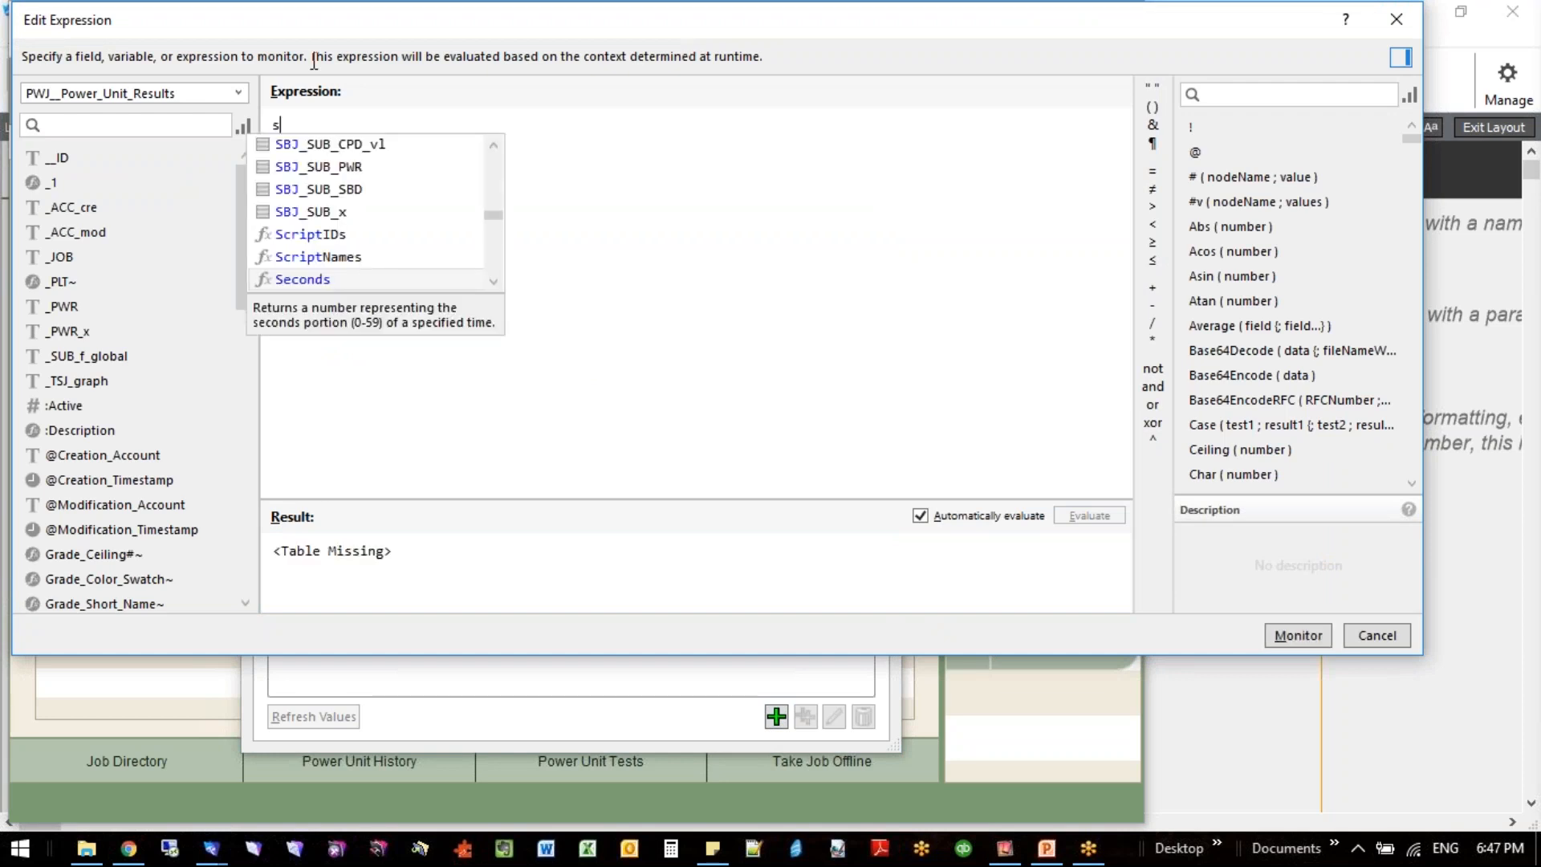
text(ys_sys)
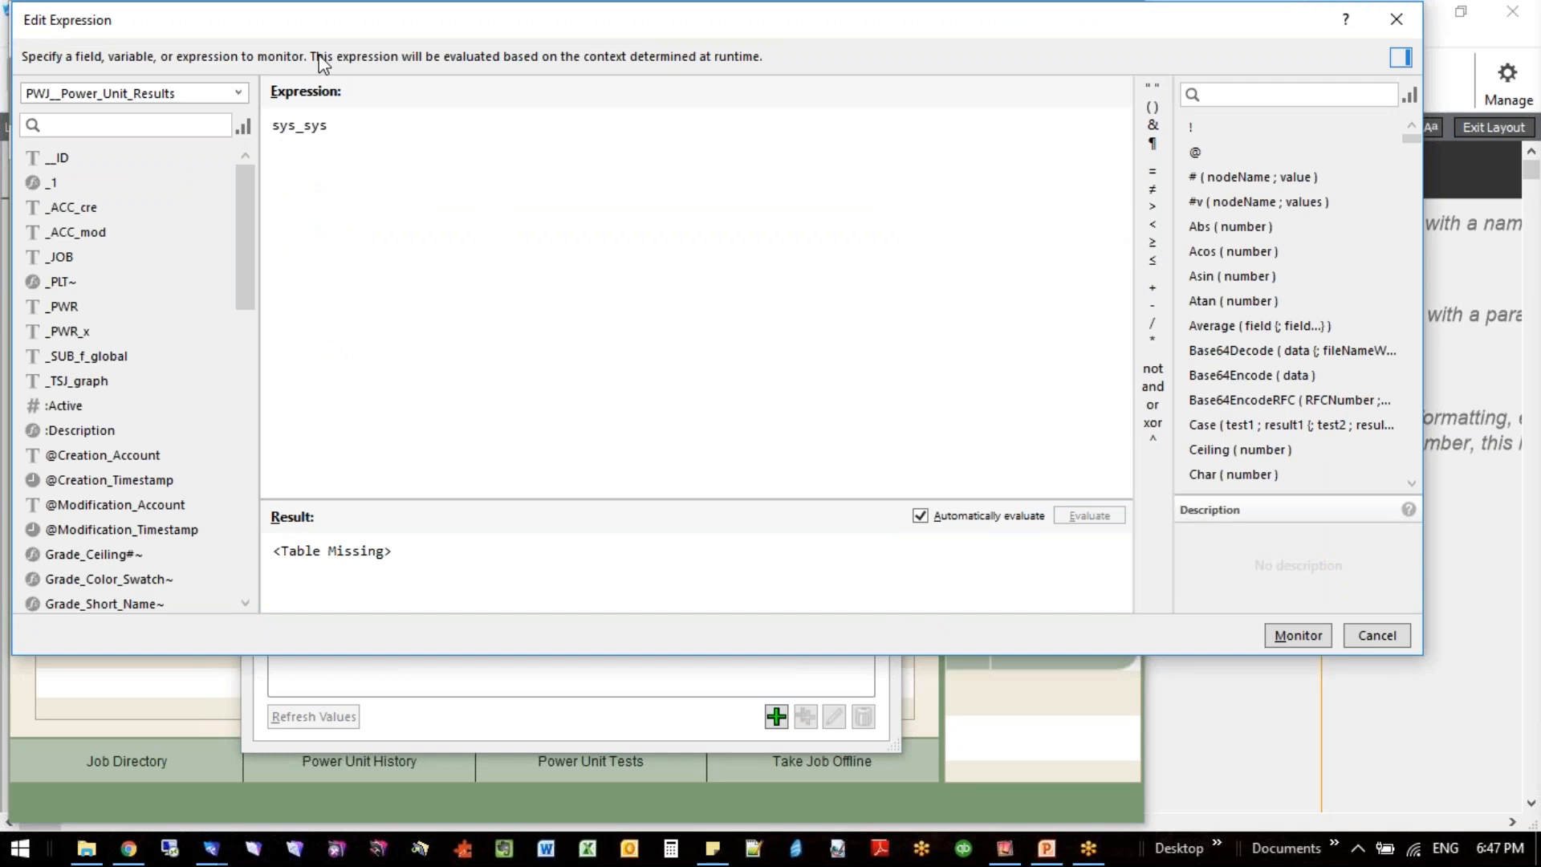
key(BackSpace)
key(BackSpace)
key(BackSpace)
text(_)
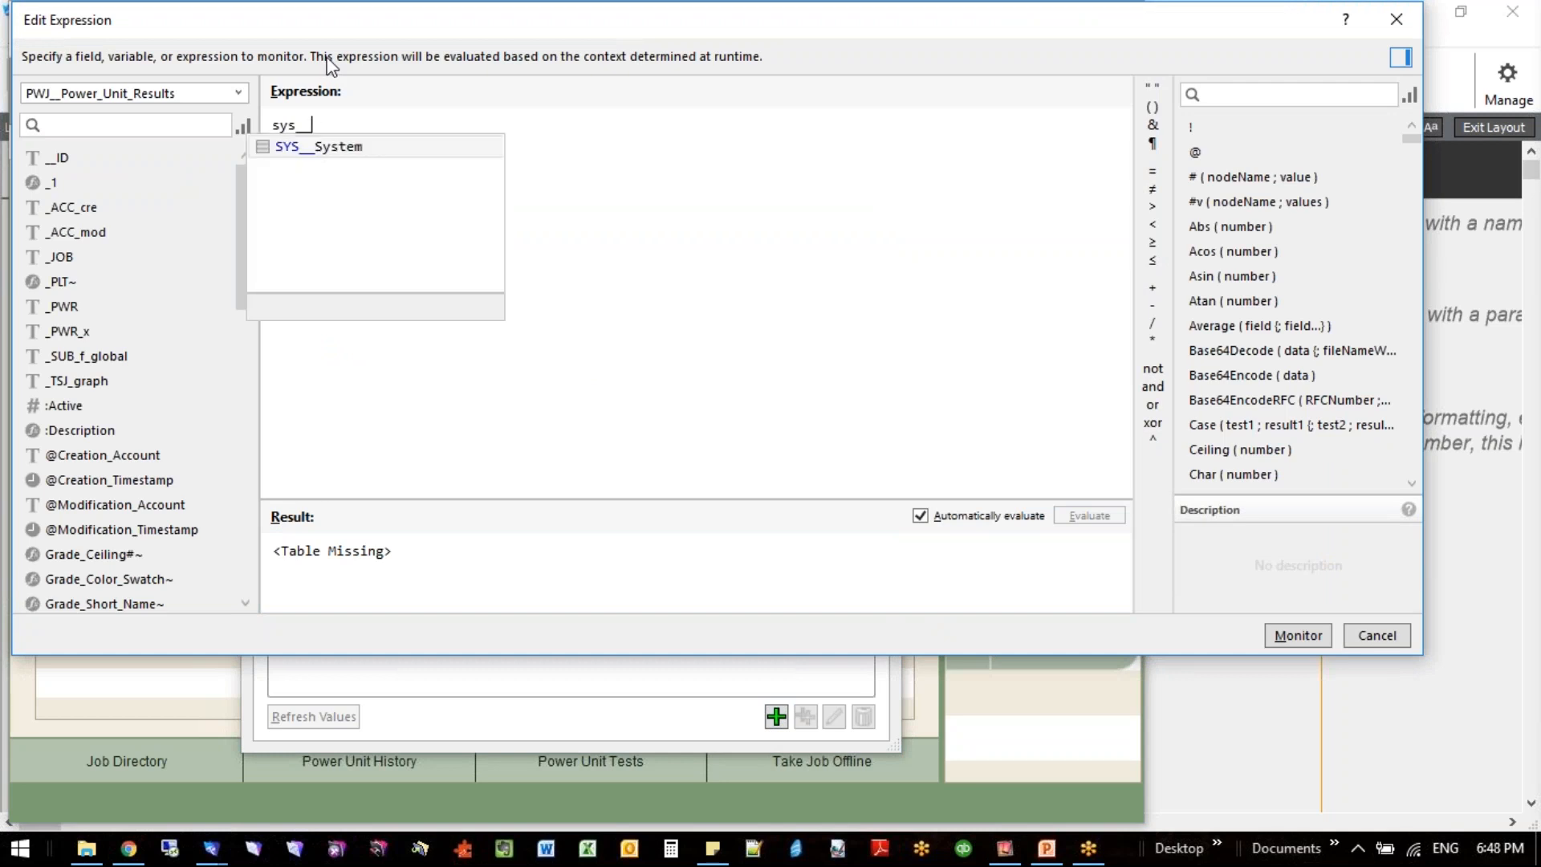
key(Return)
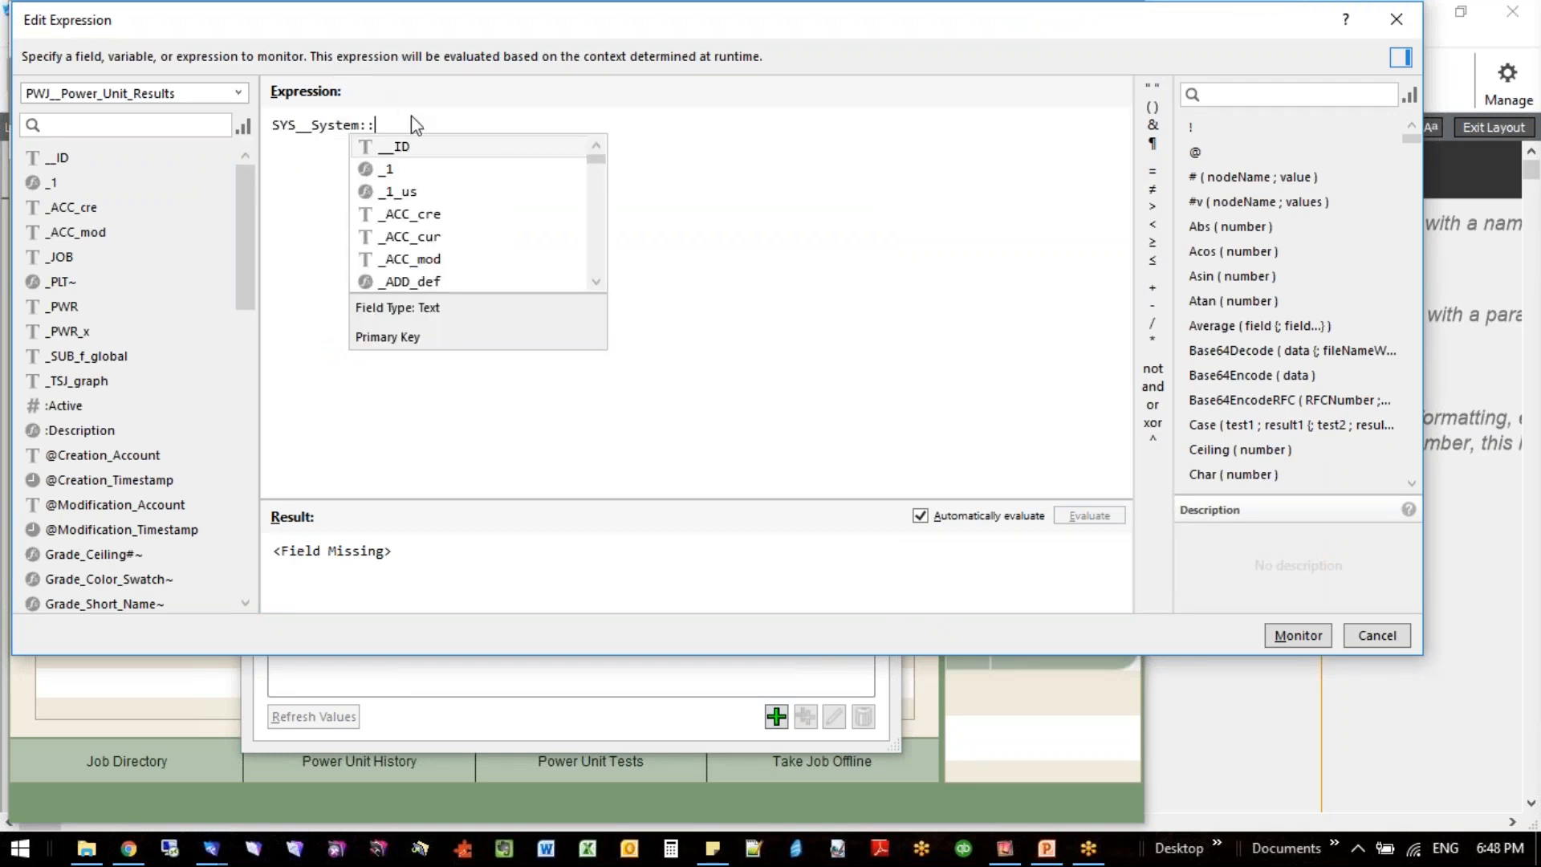
double_click(517, 237)
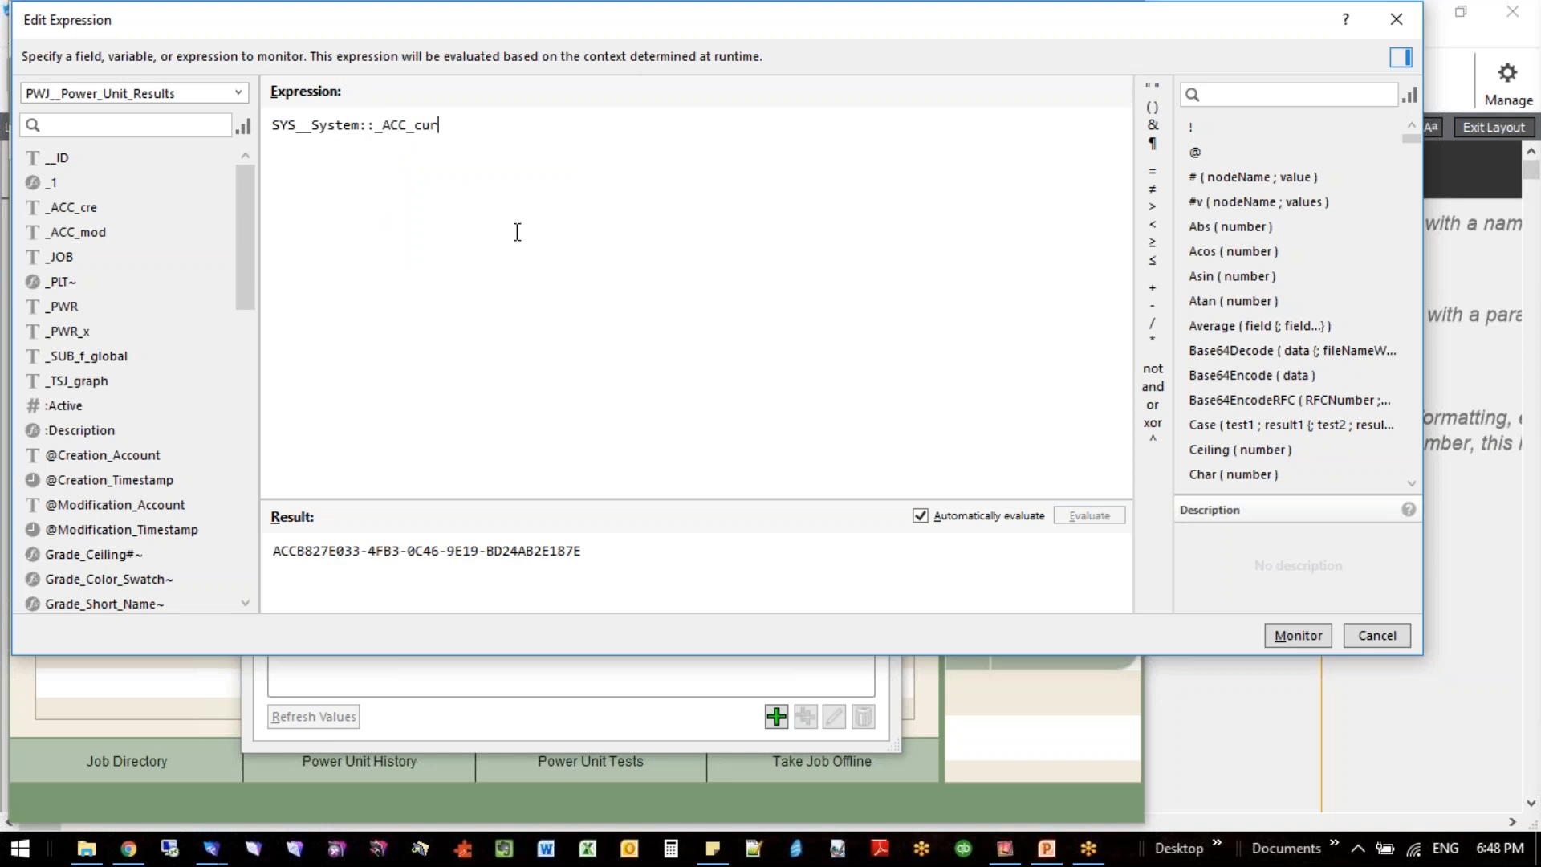
- Turn off automatic evaluation, highlight the _ACC_cur field name in the expression, and discard the expression
click(920, 517)
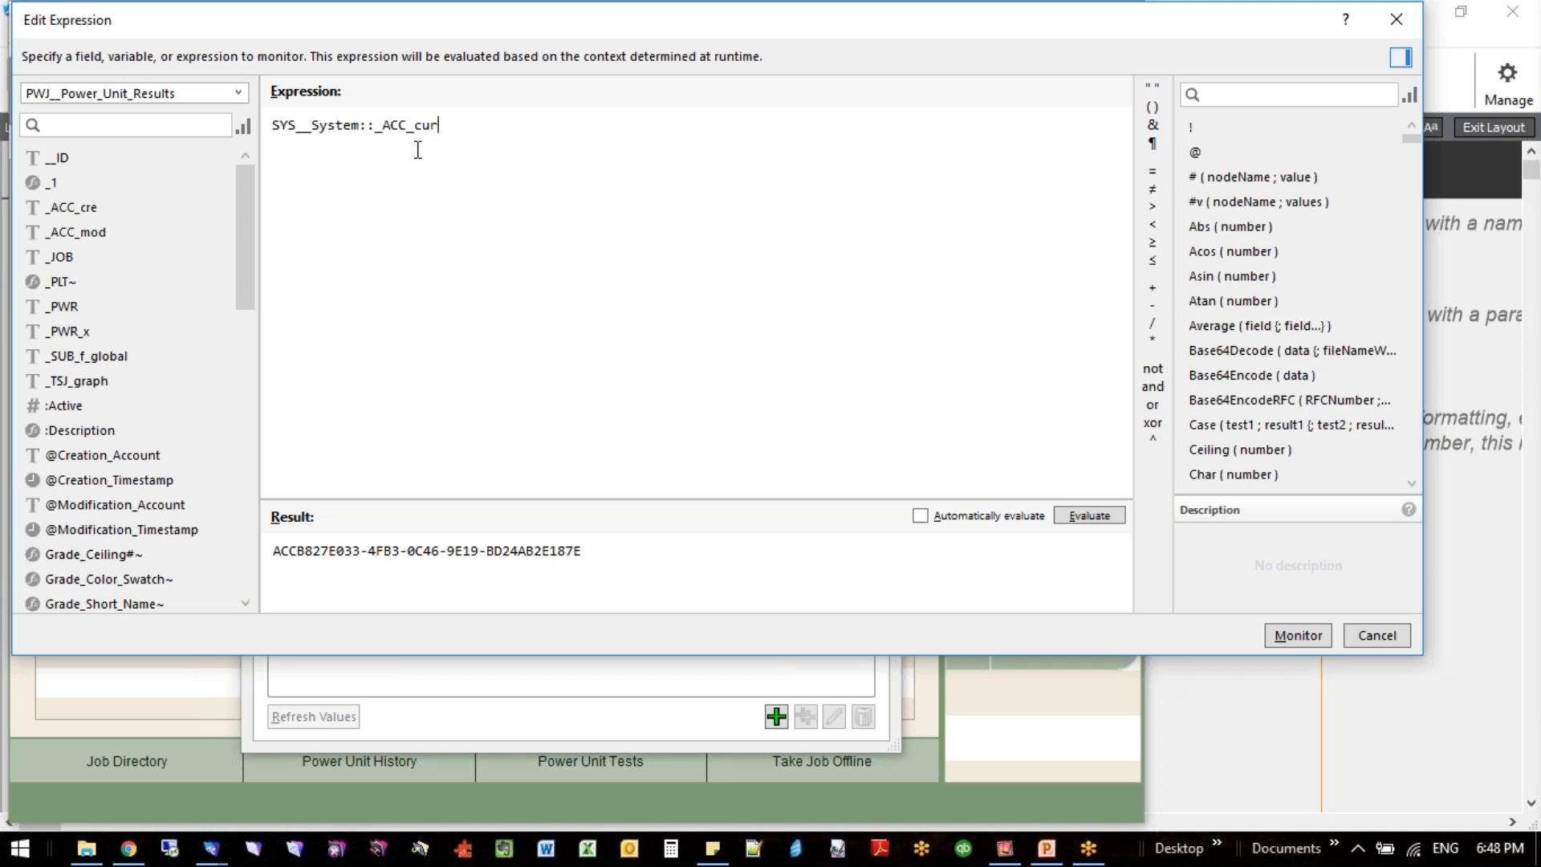
double_click(399, 124)
double_click(425, 125)
double_click(397, 124)
click(1377, 636)
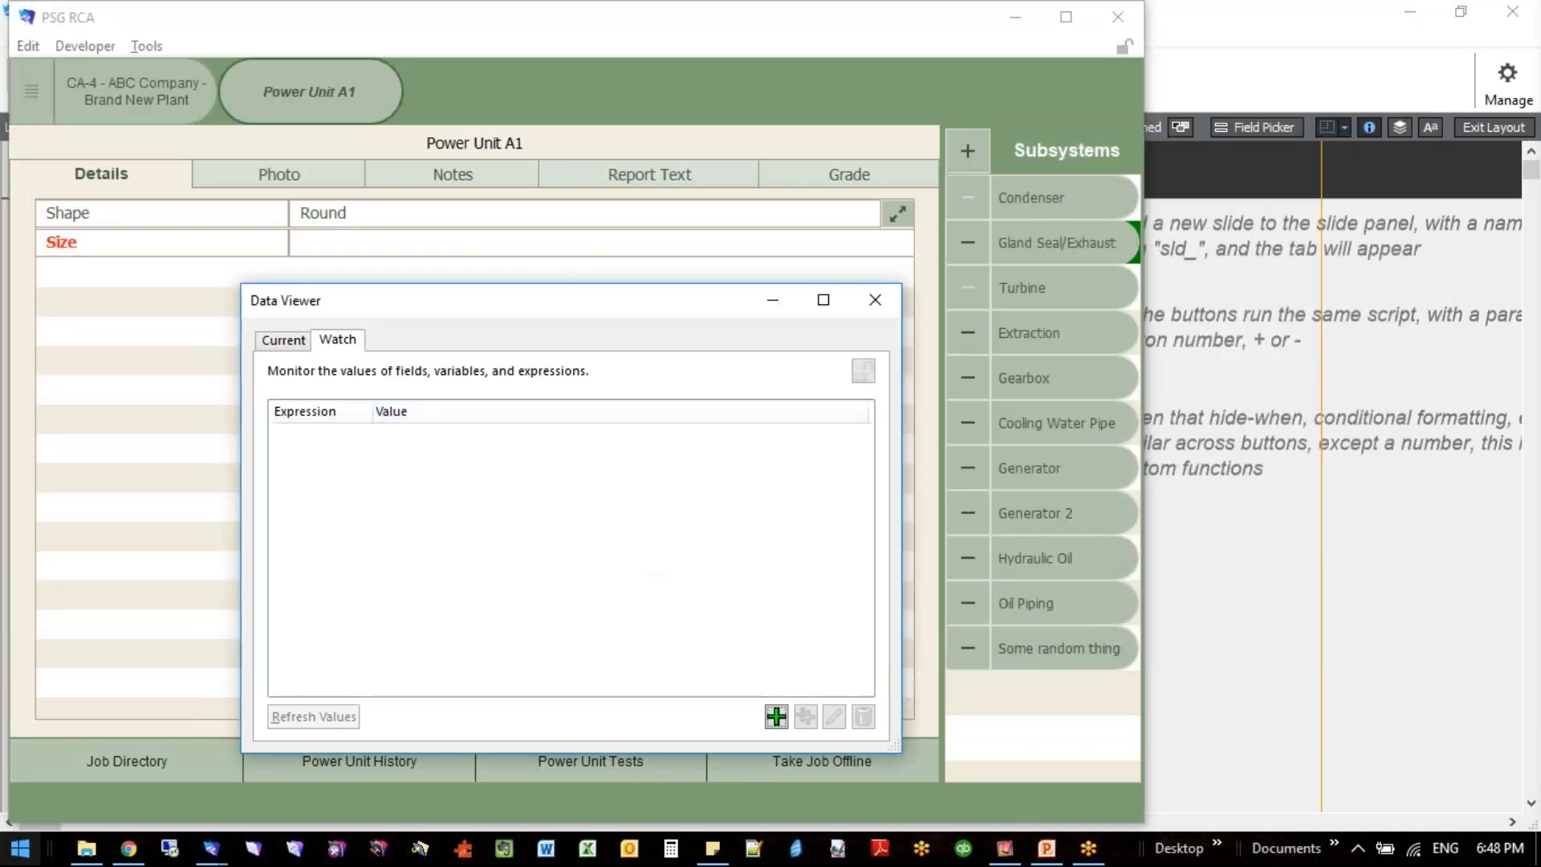
- Return to the Panel_With_Unlimited_Tabs layout window and move the Inspector clear of the tab bar
click(220, 852)
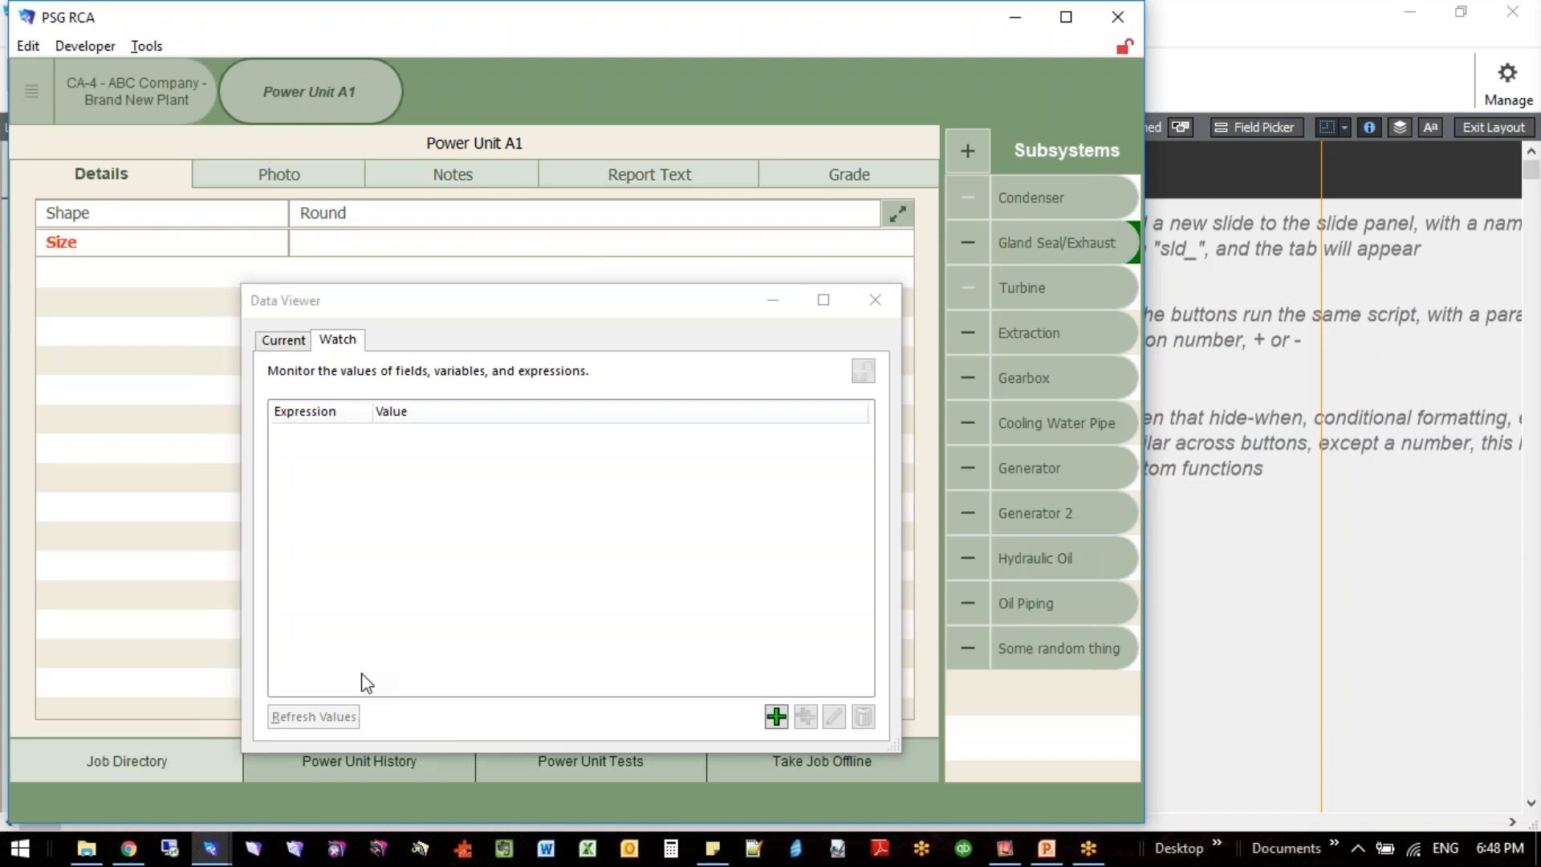
click(326, 767)
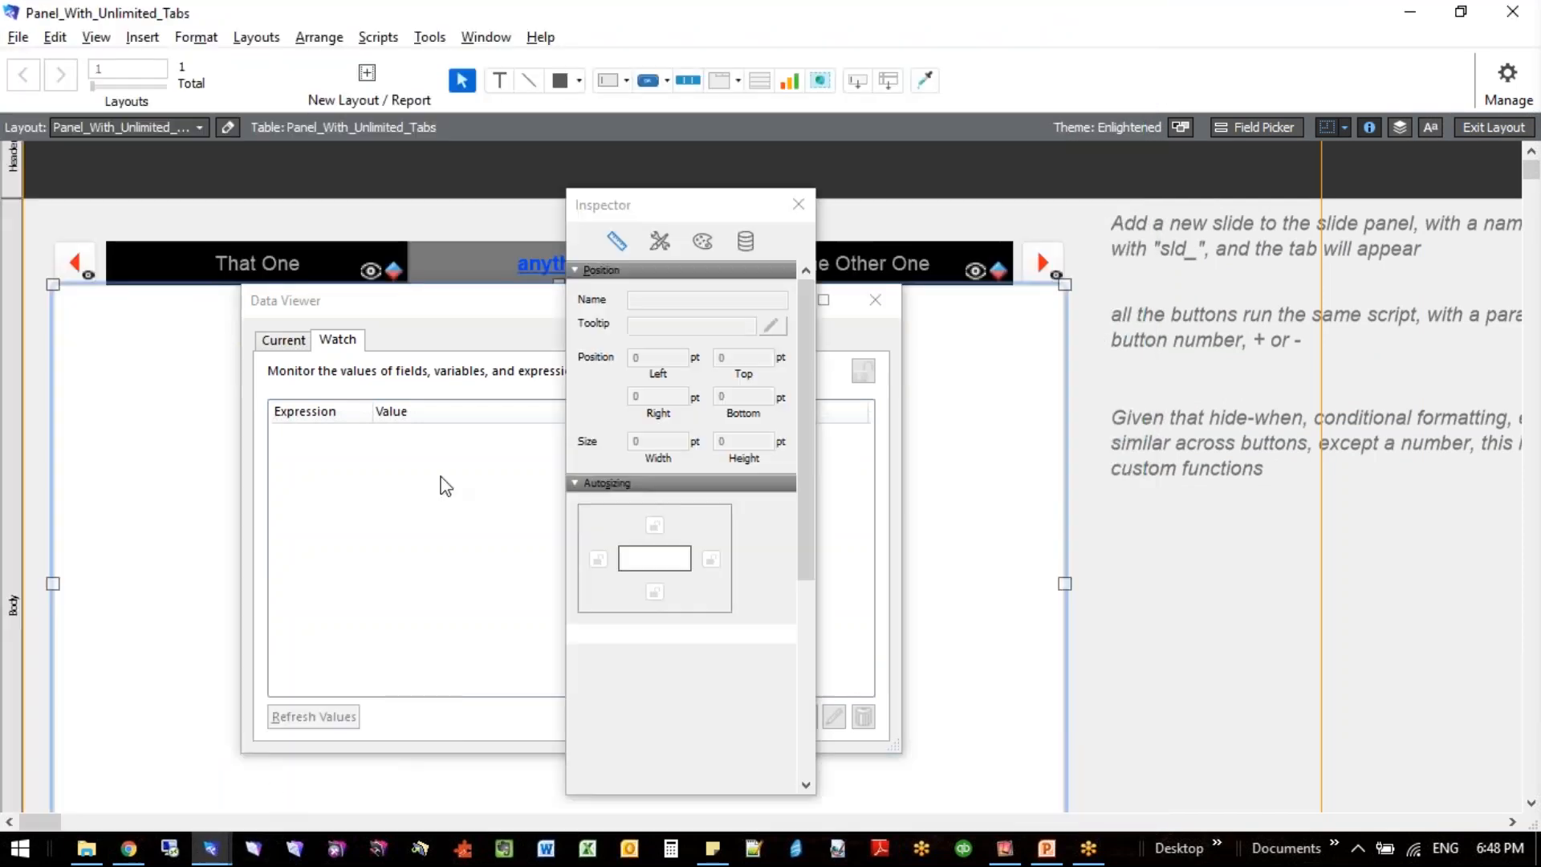
drag(658, 210, 1309, 238)
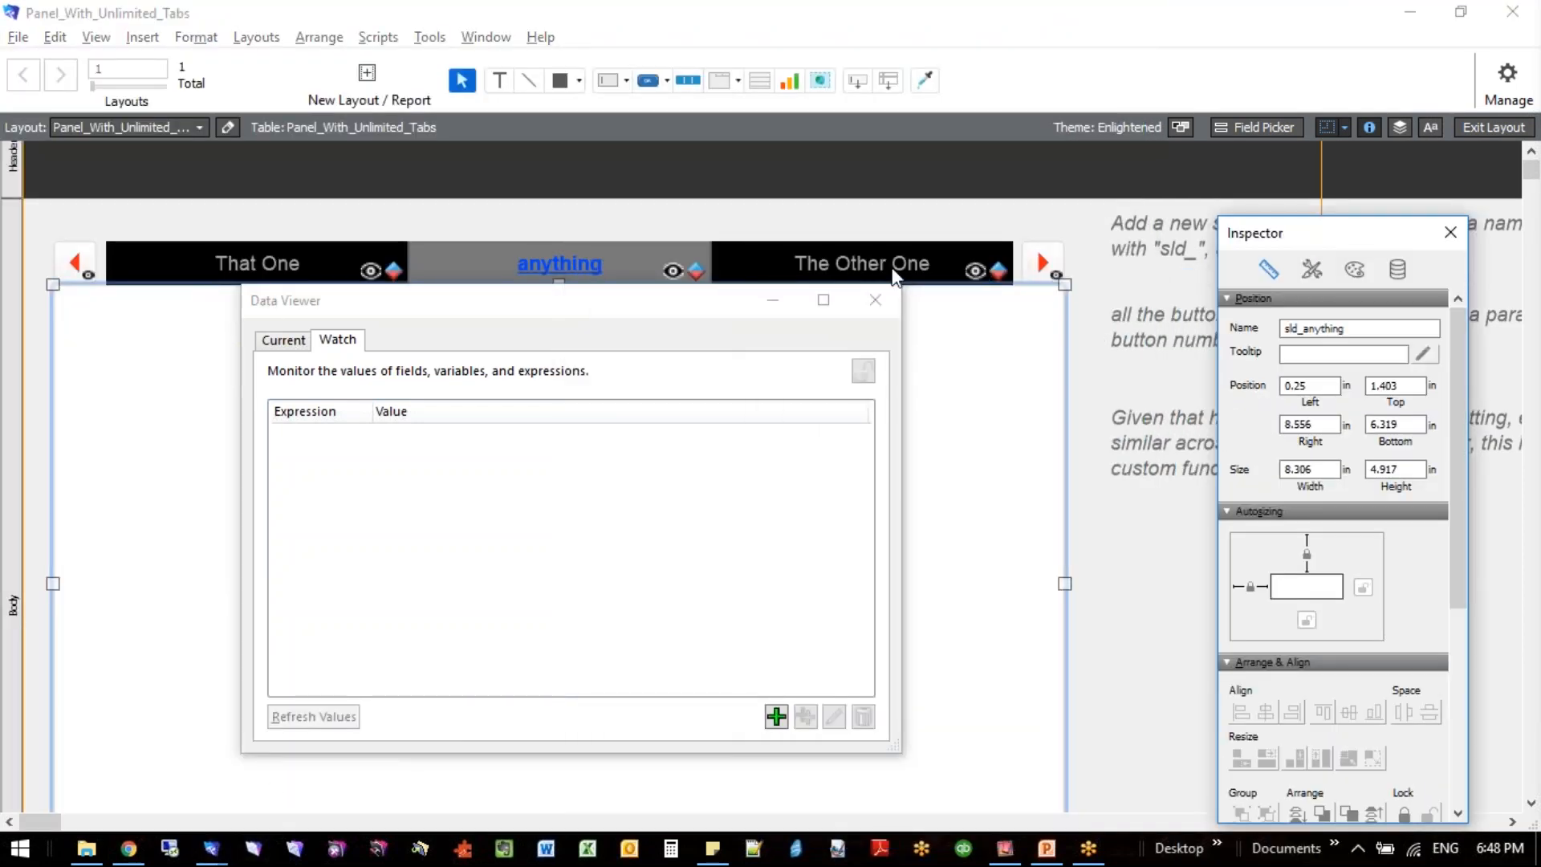
- Select the right paging arrow, view the refresh tab controller script in the Script Workspace, and close the workspace
mouse_move(974, 281)
click(1043, 263)
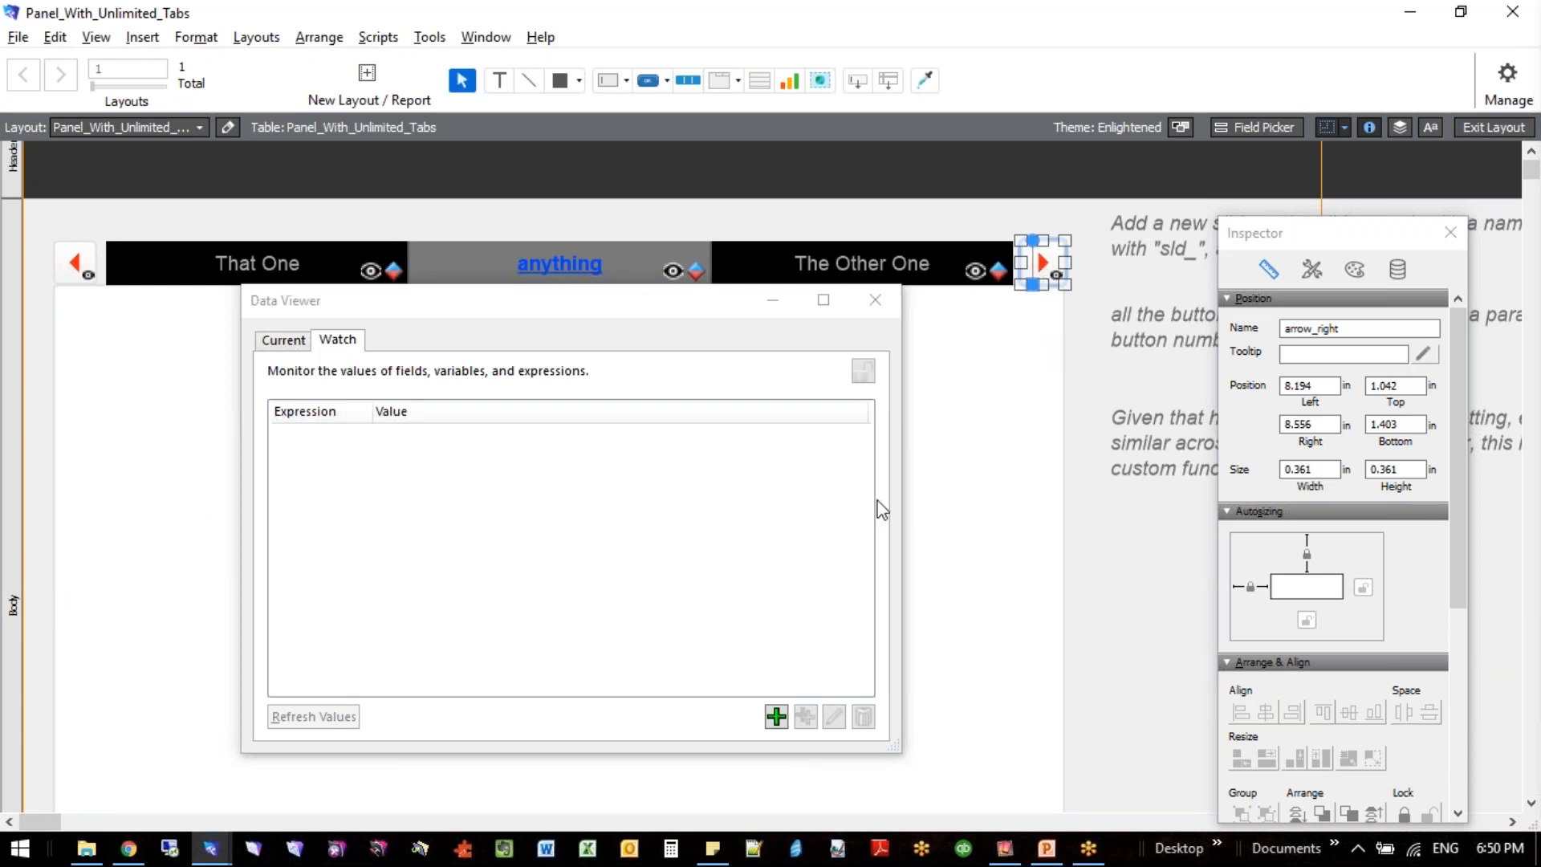
key(ctrl+shift+s)
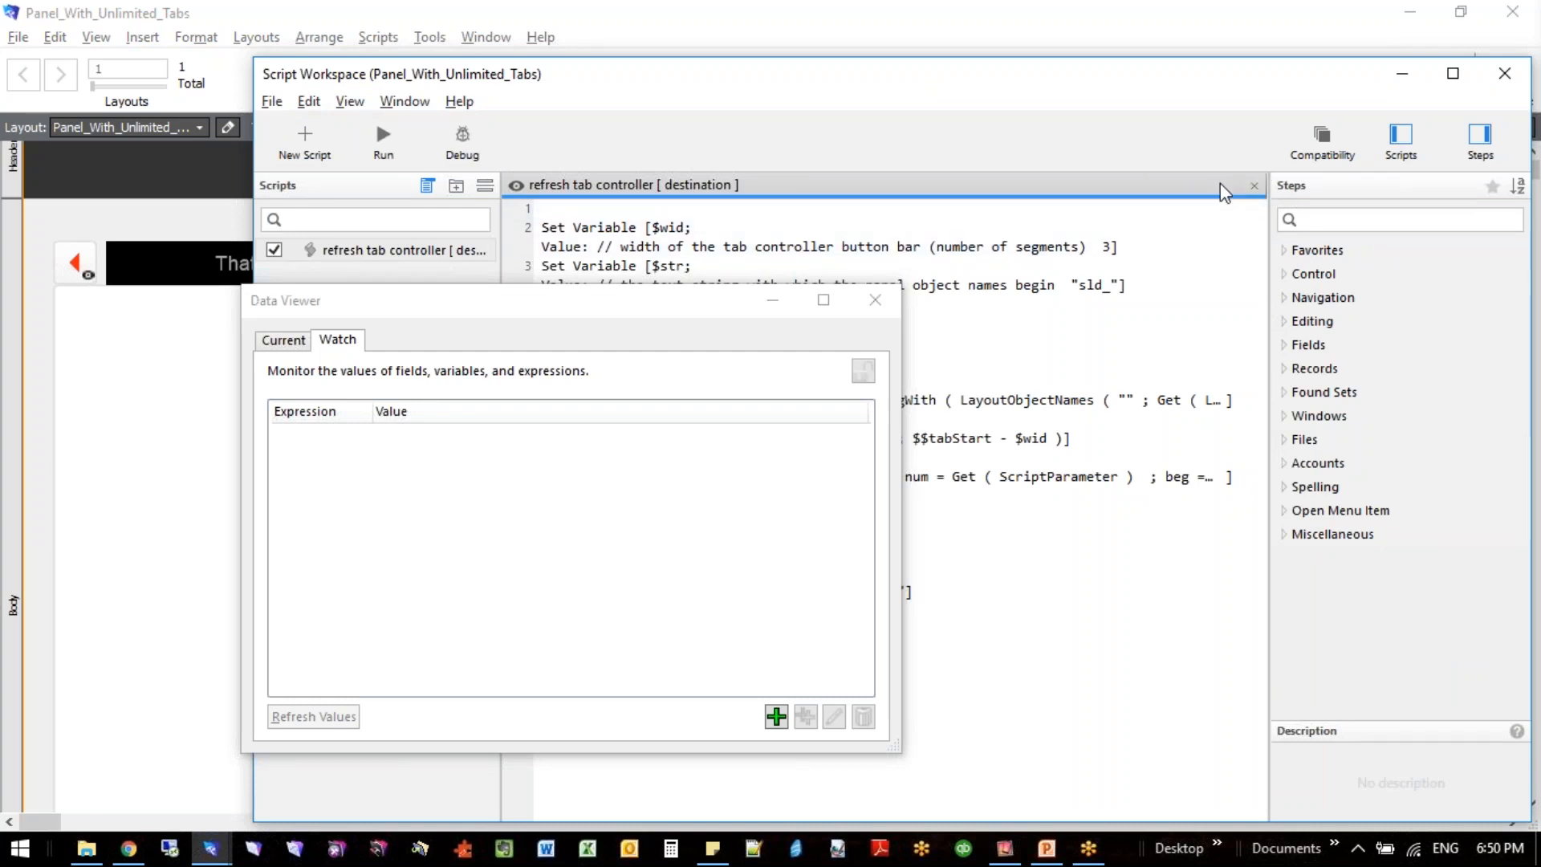
click(1505, 73)
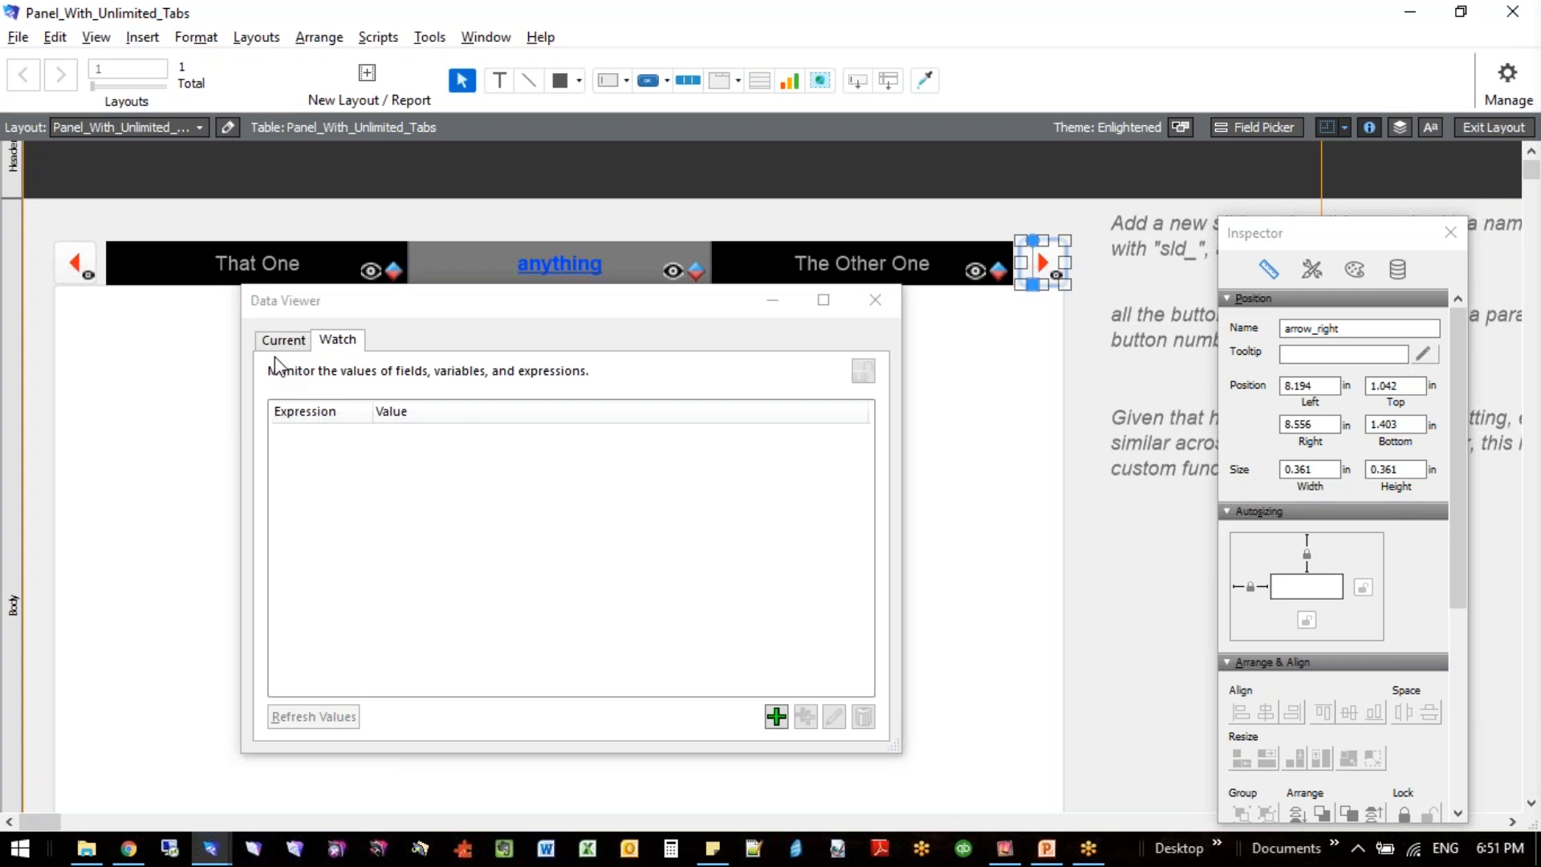
- Open the slide panel's Slide Control Setup and move the Data Viewer clear of it
click(174, 350)
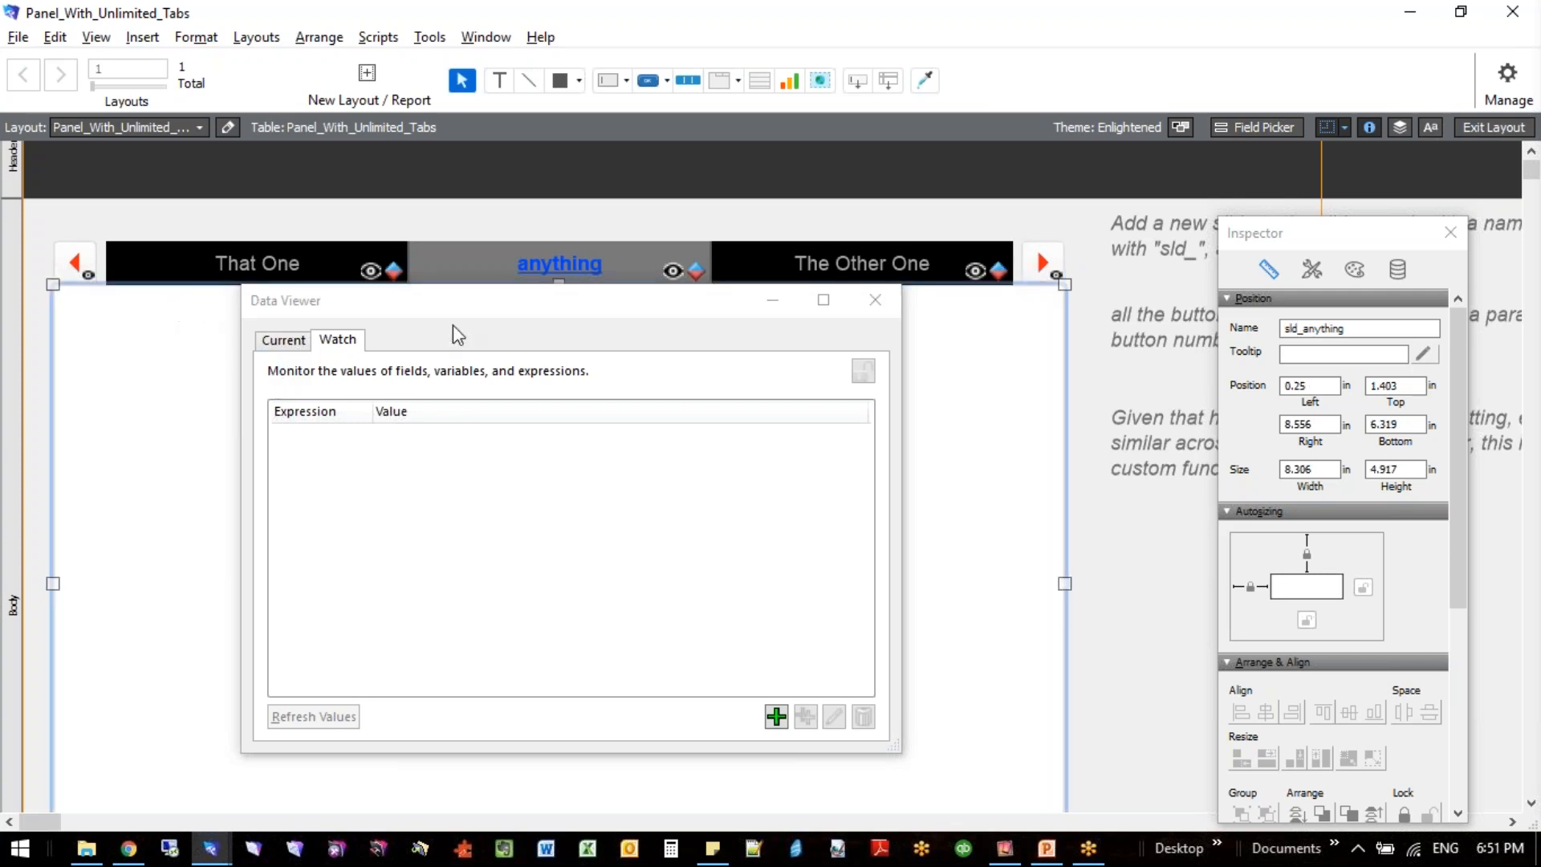
drag(464, 309, 1131, 353)
click(705, 399)
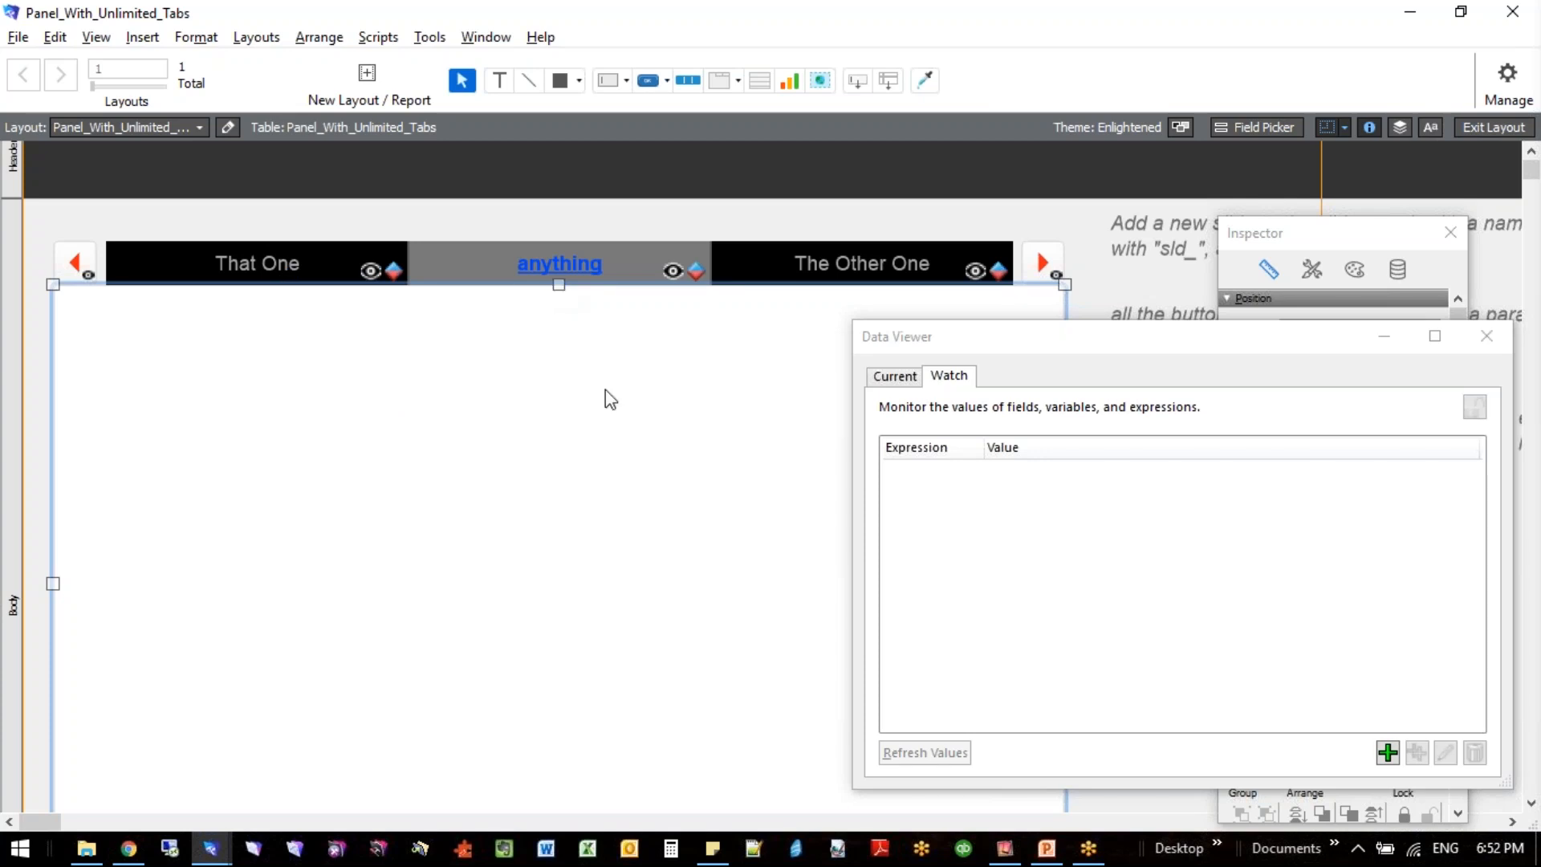
double_click(557, 473)
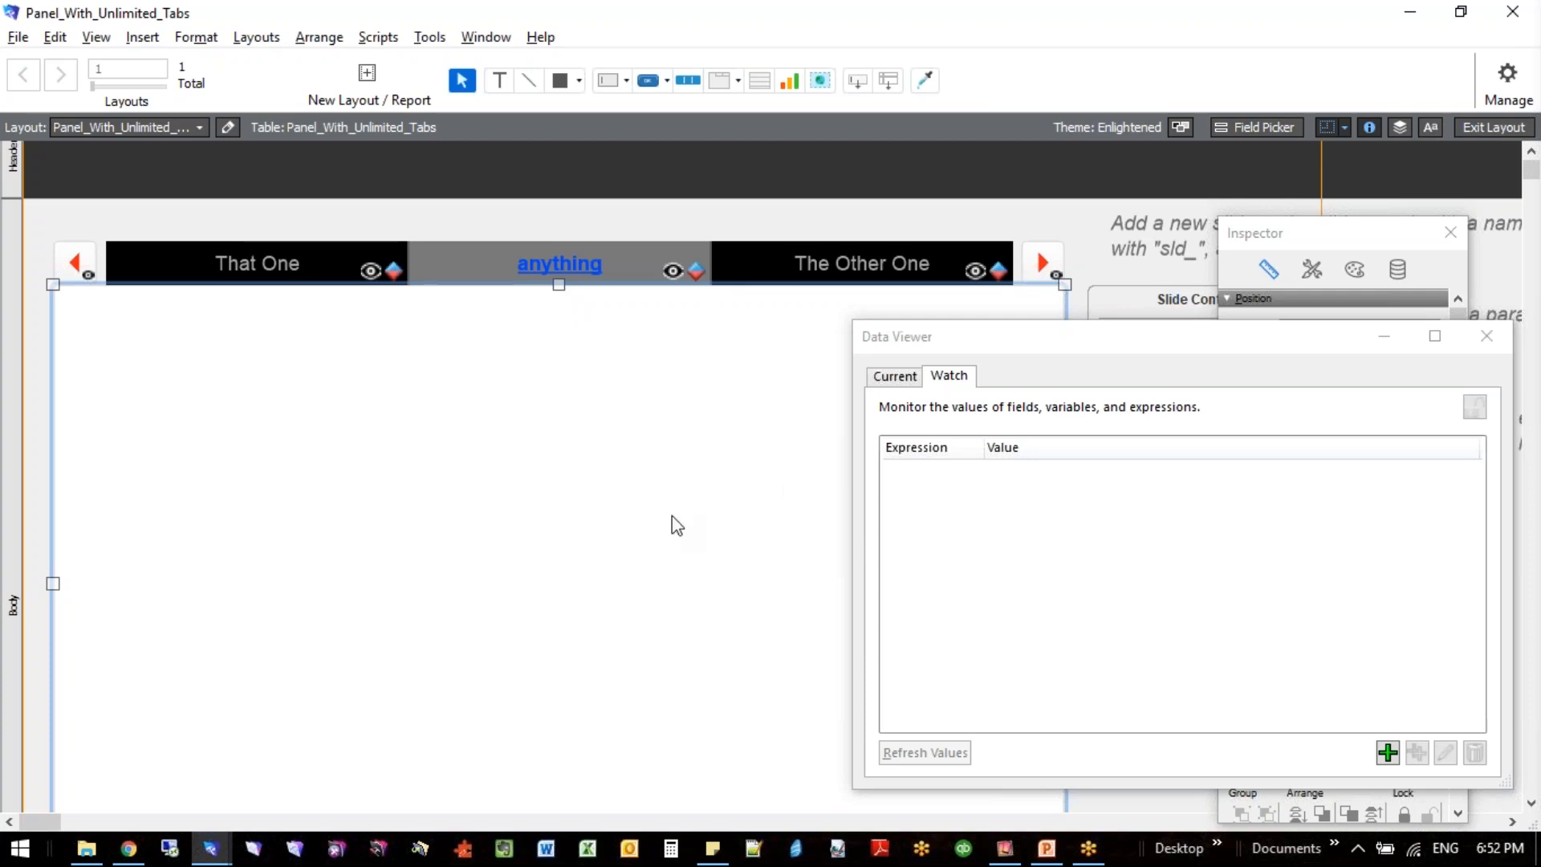
drag(1236, 334, 404, 474)
double_click(957, 475)
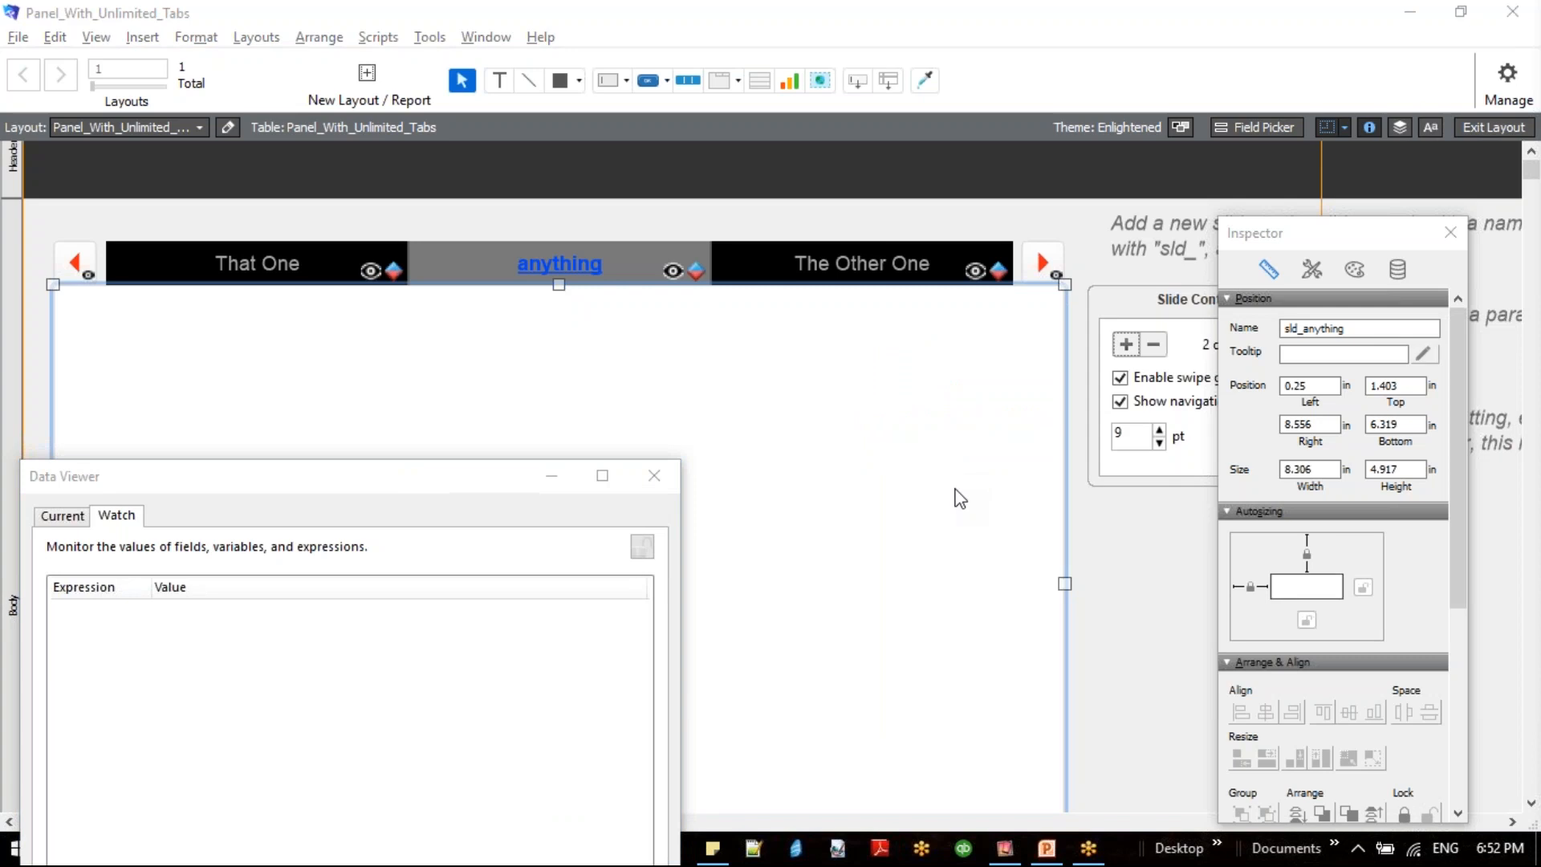
- Remove the slides anything, The Other One, Added Later and Demonstration from the slide panel
click(1164, 343)
click(1163, 344)
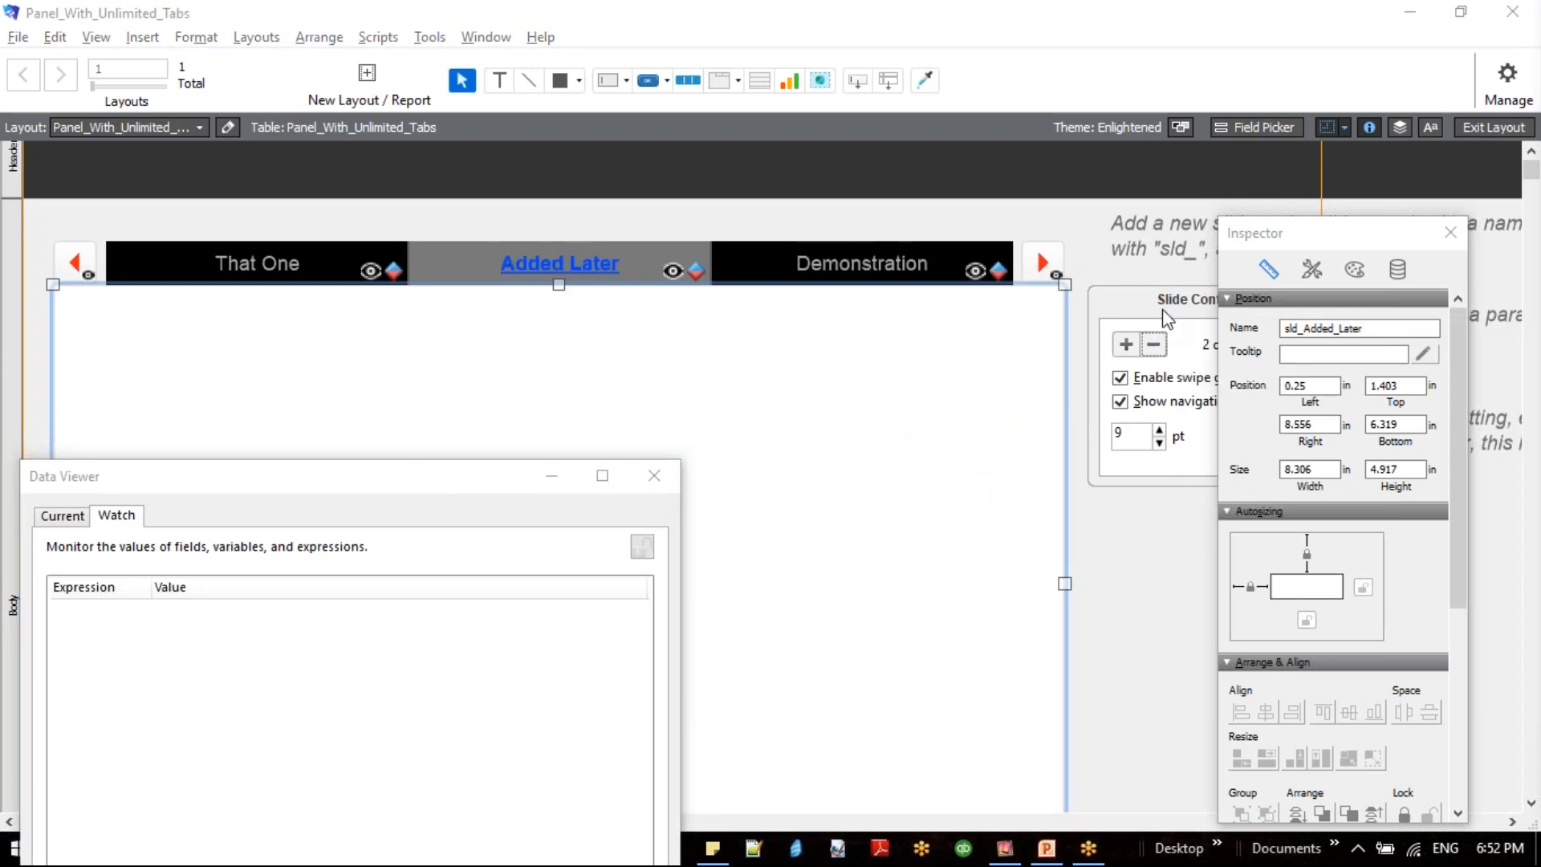
drag(1165, 318, 899, 301)
click(892, 336)
click(893, 336)
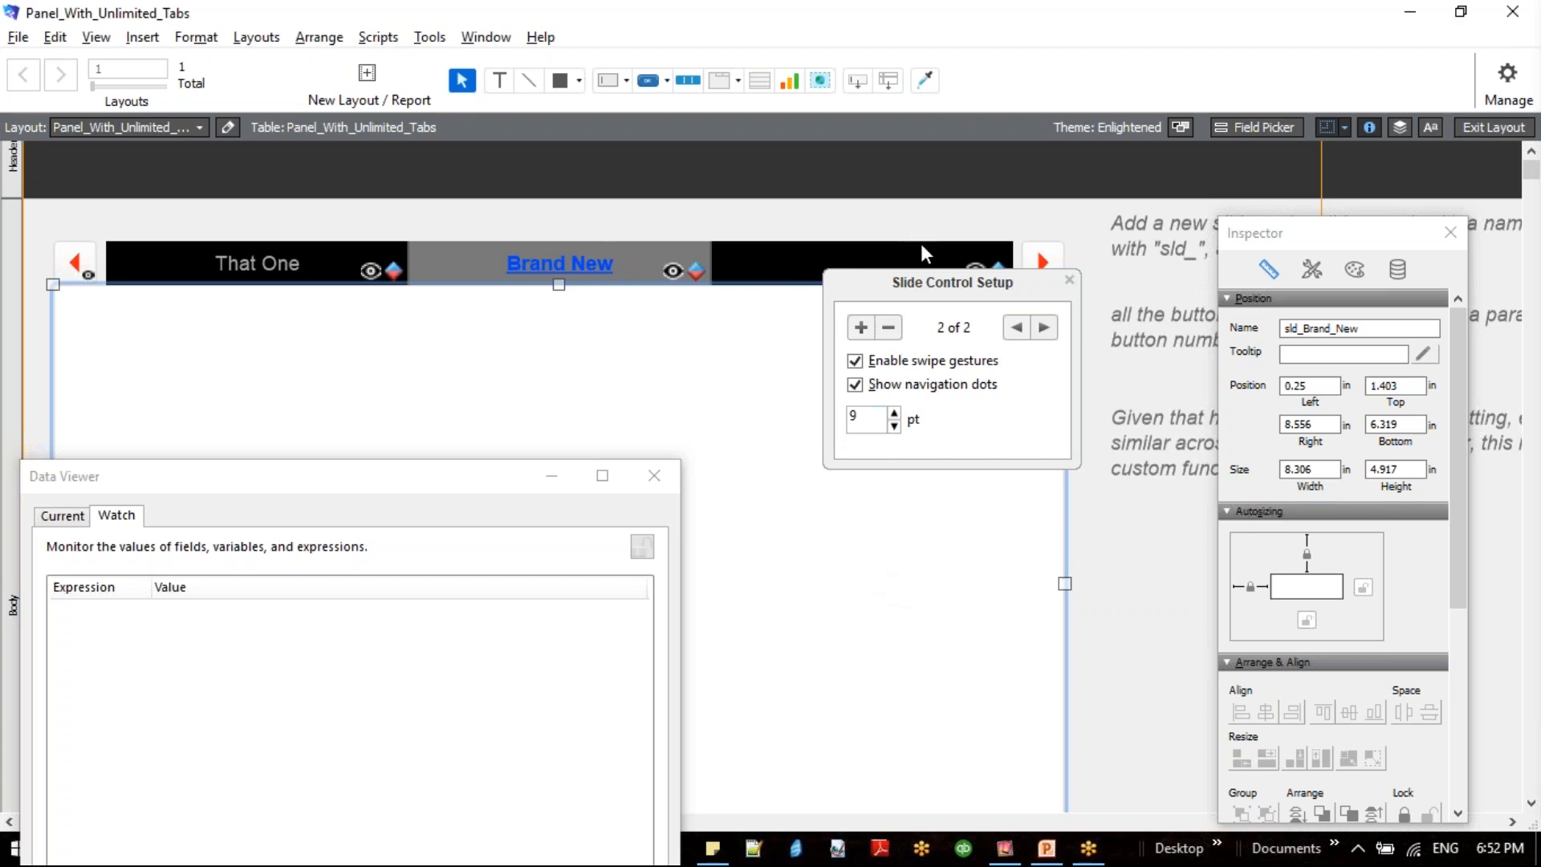
- Move the Slide Control Setup clear of the tabs and preview the two remaining tabs in Browse mode, saving the layout
drag(926, 286, 1328, 405)
key(ctrl+b)
key(Return)
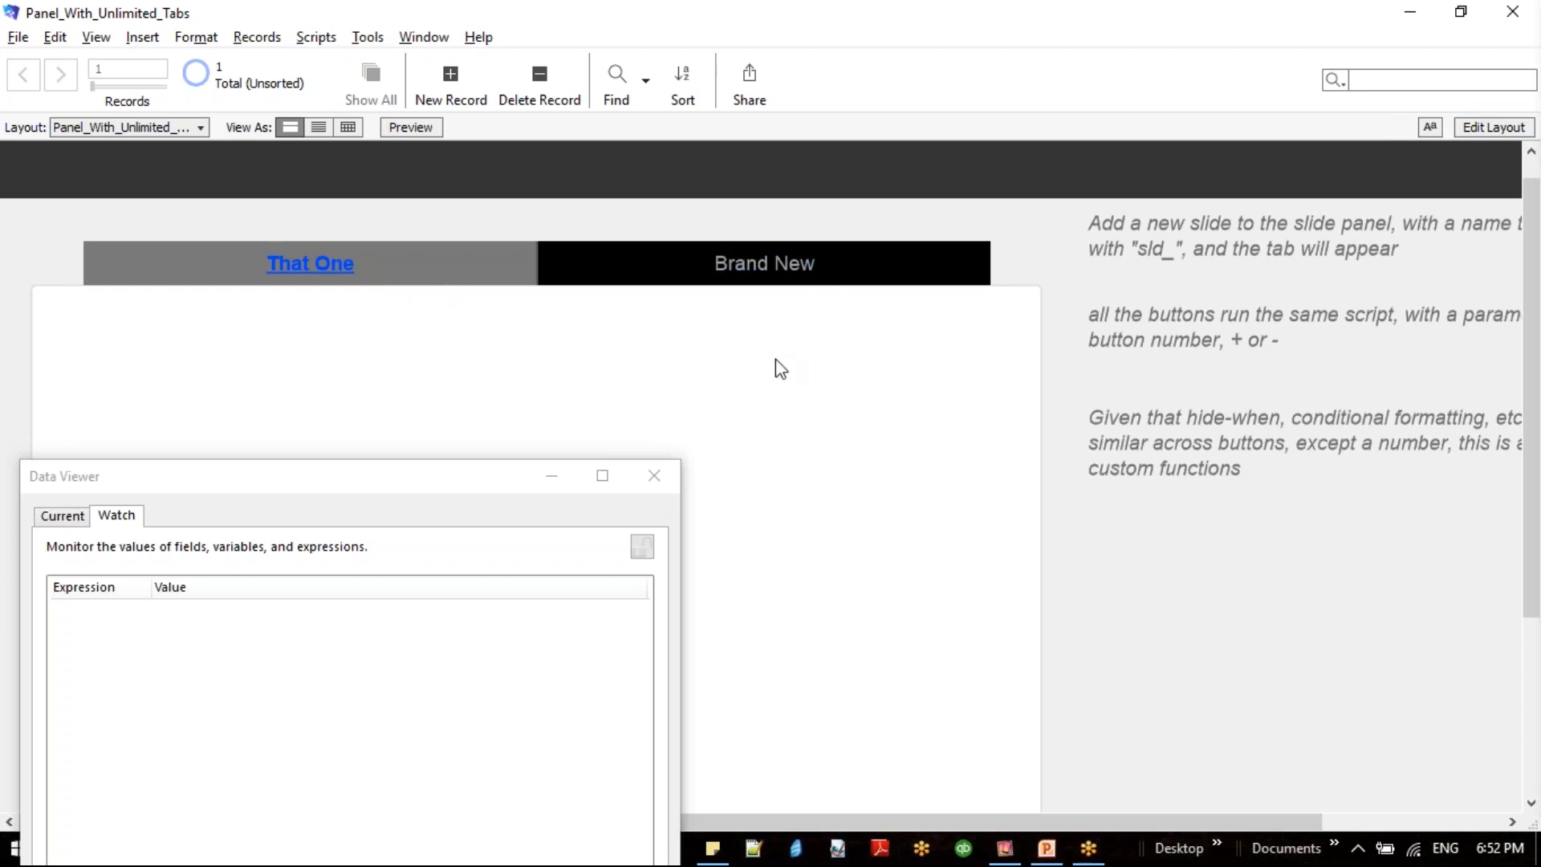
key(ctrl+i)
key(ctrl+l)
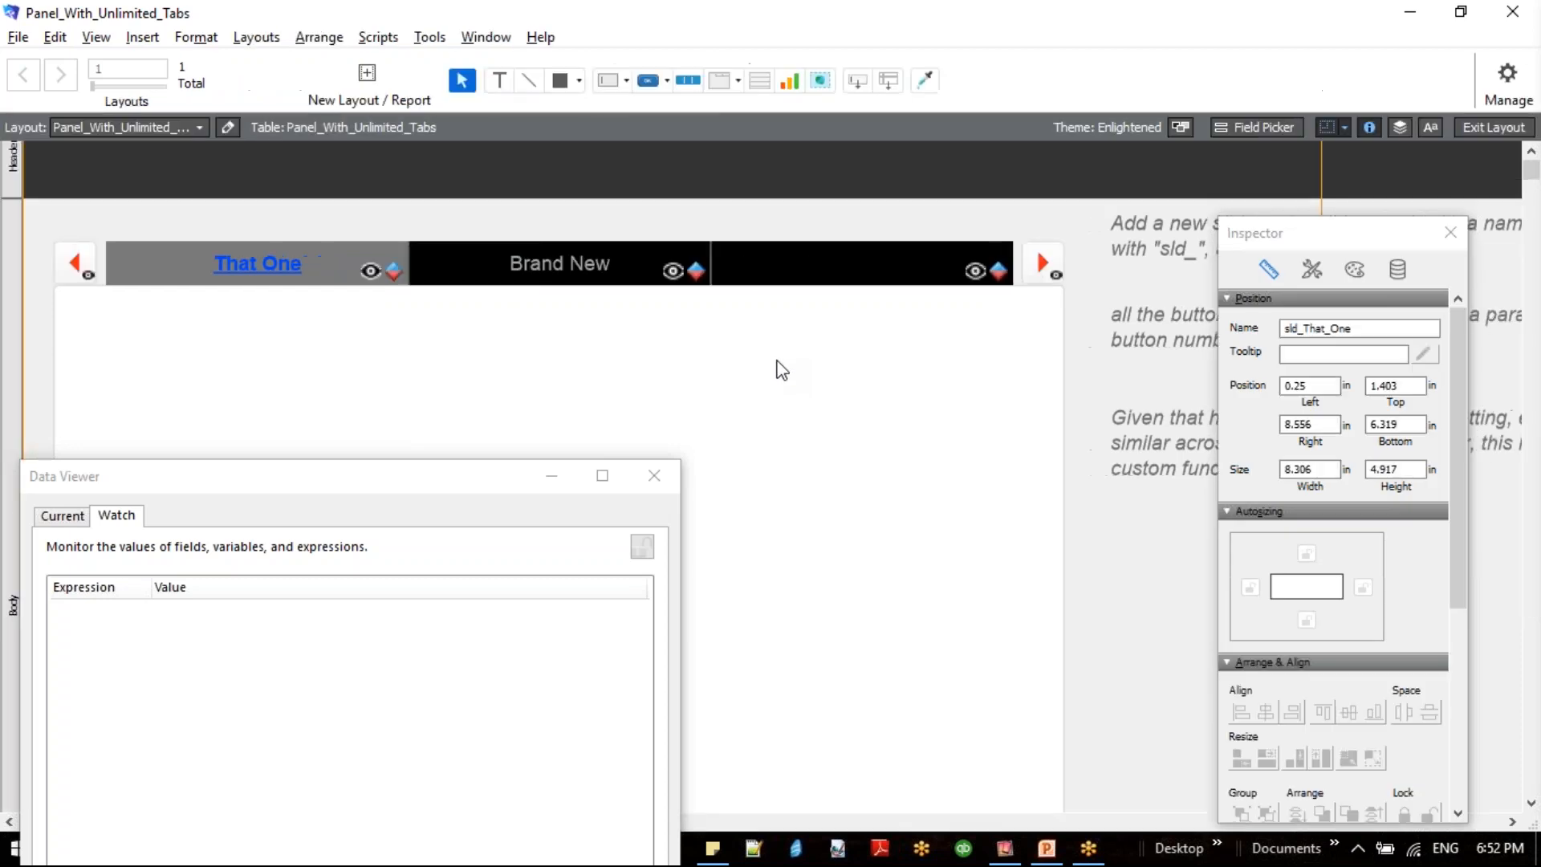
double_click(782, 371)
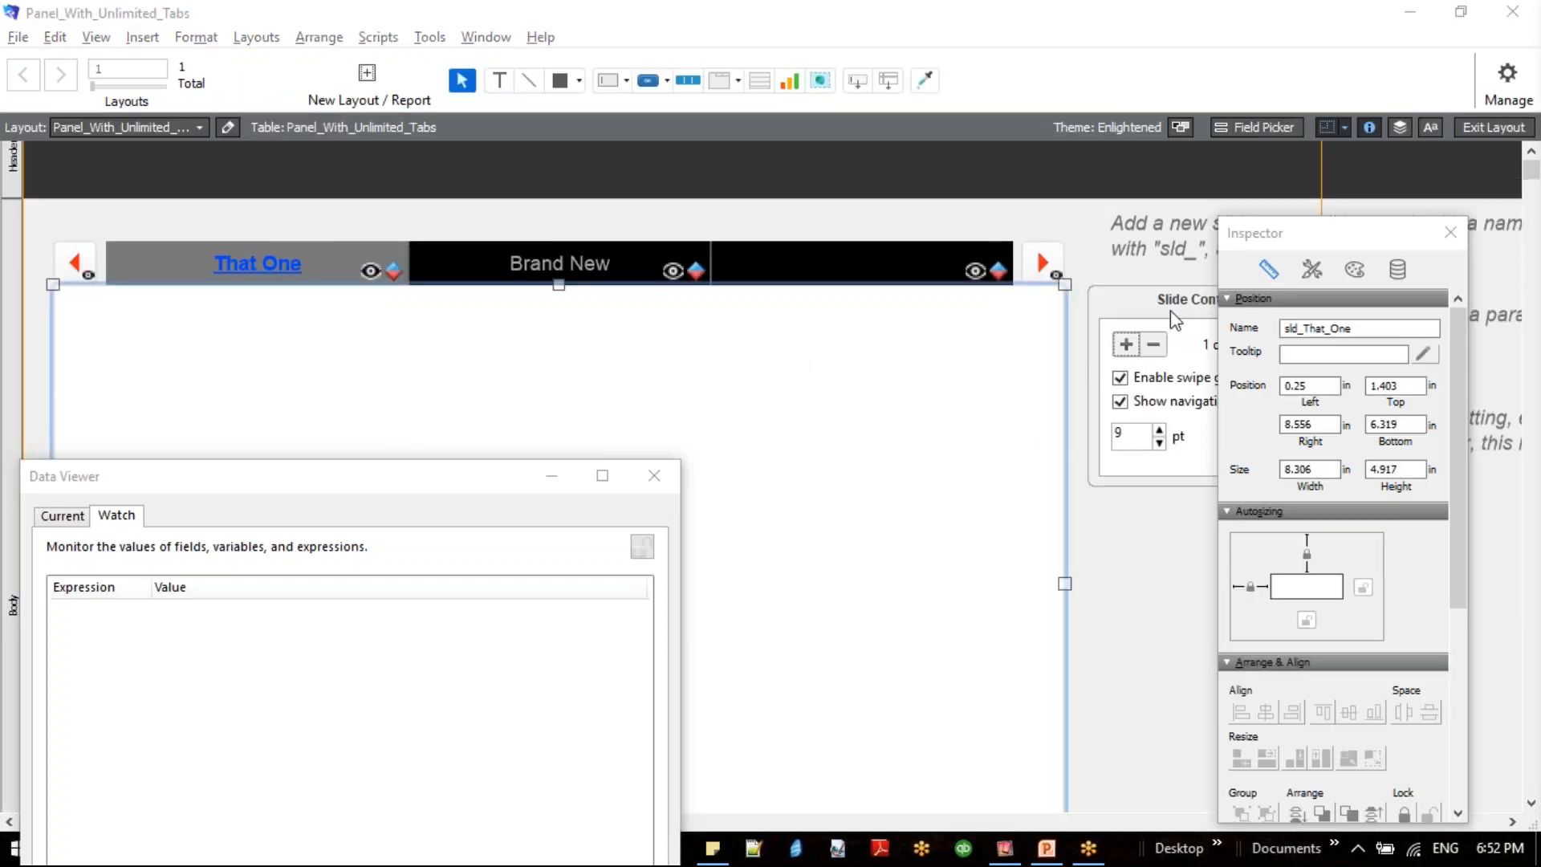
drag(1047, 307, 836, 274)
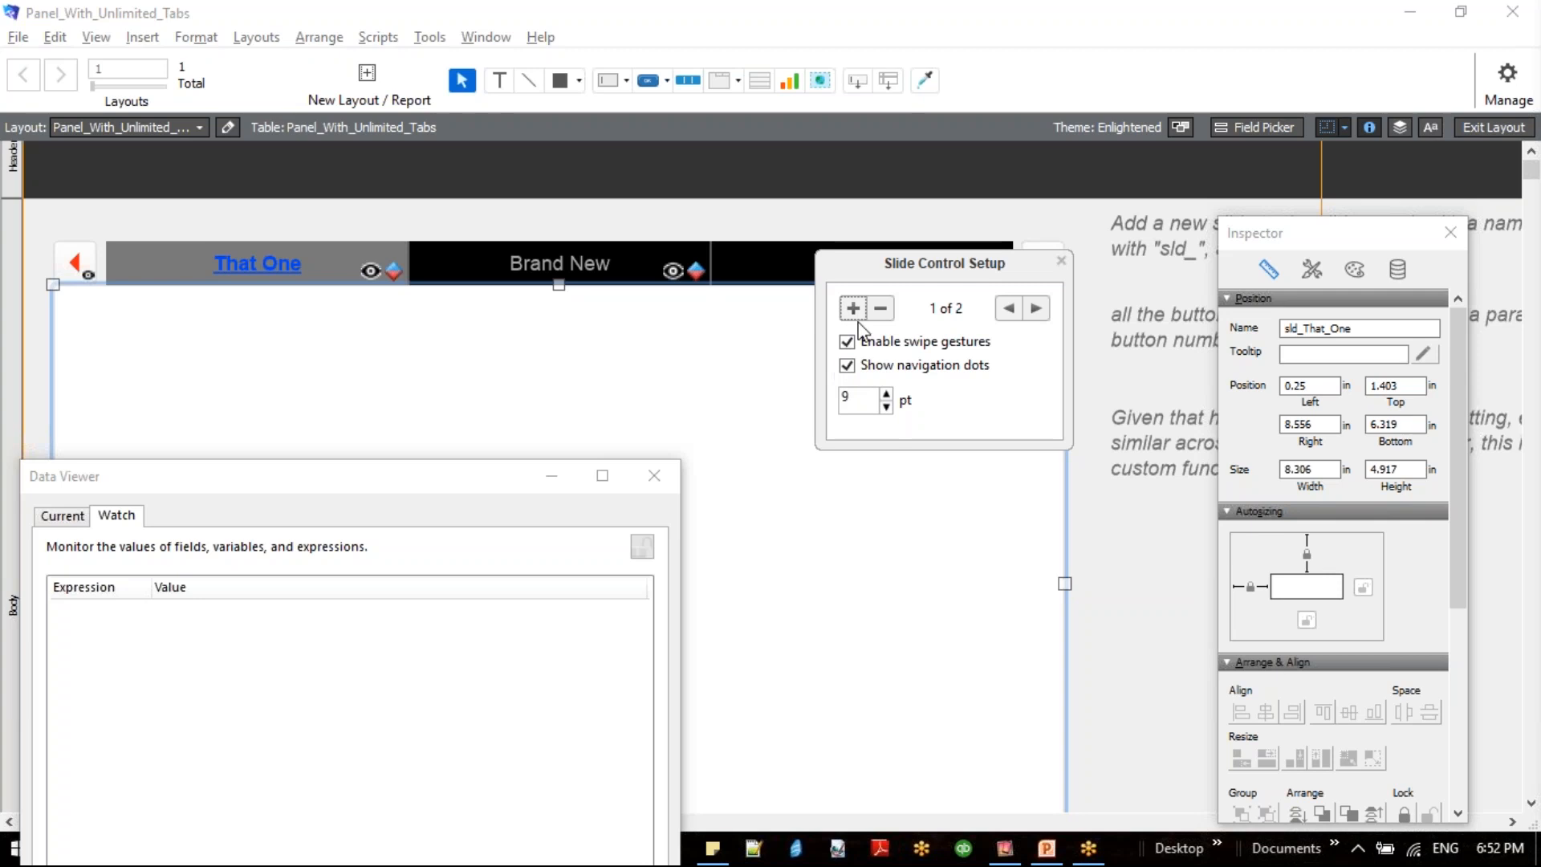
key(ctrl+b)
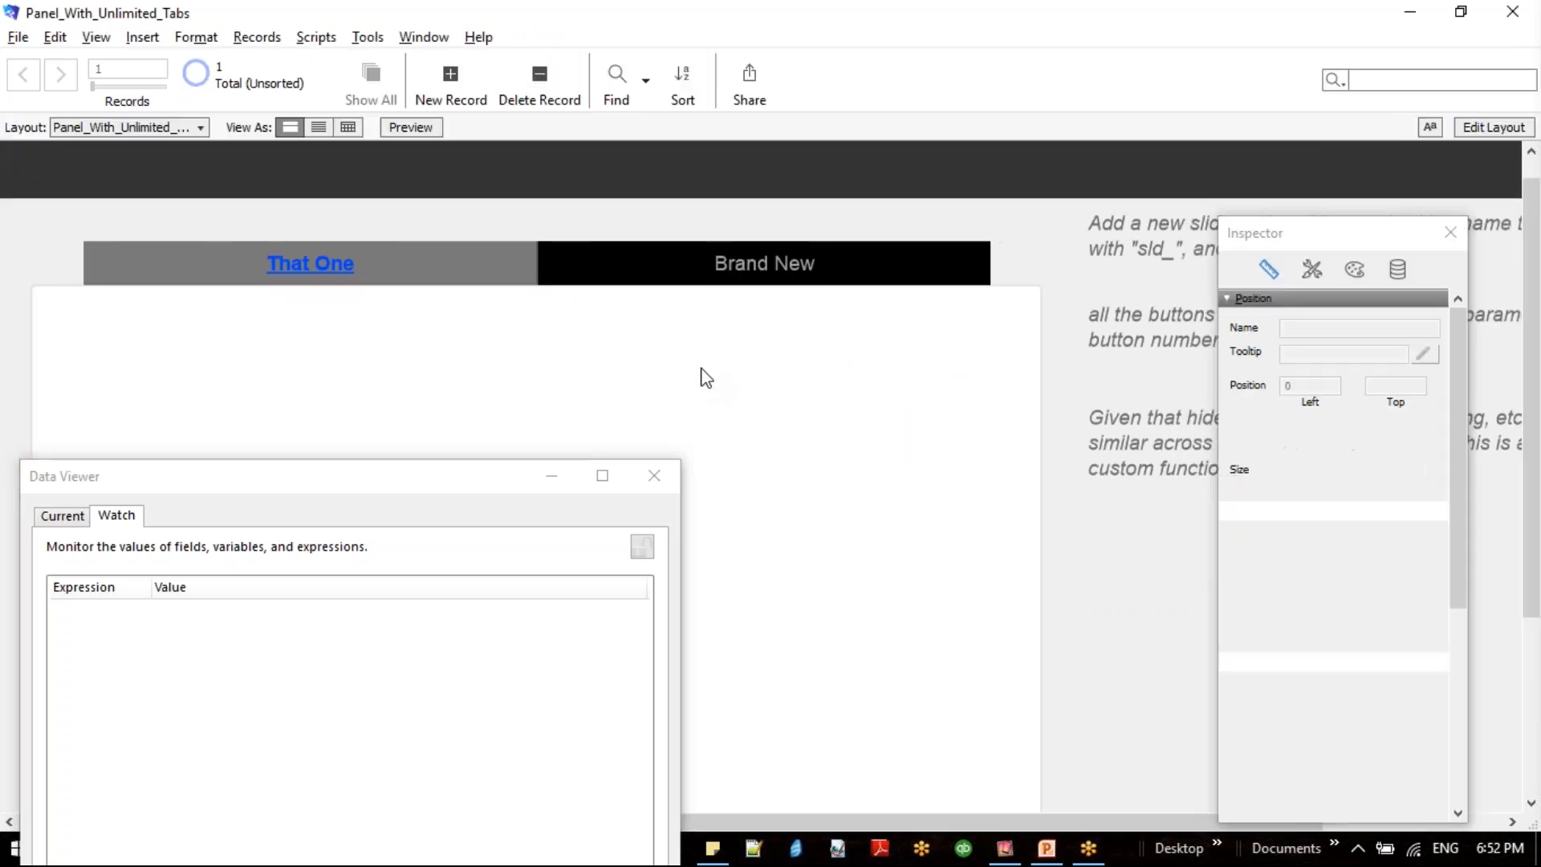
- Undo the slide removals in Layout mode, save the layout and return to Browse mode
key(ctrl+l)
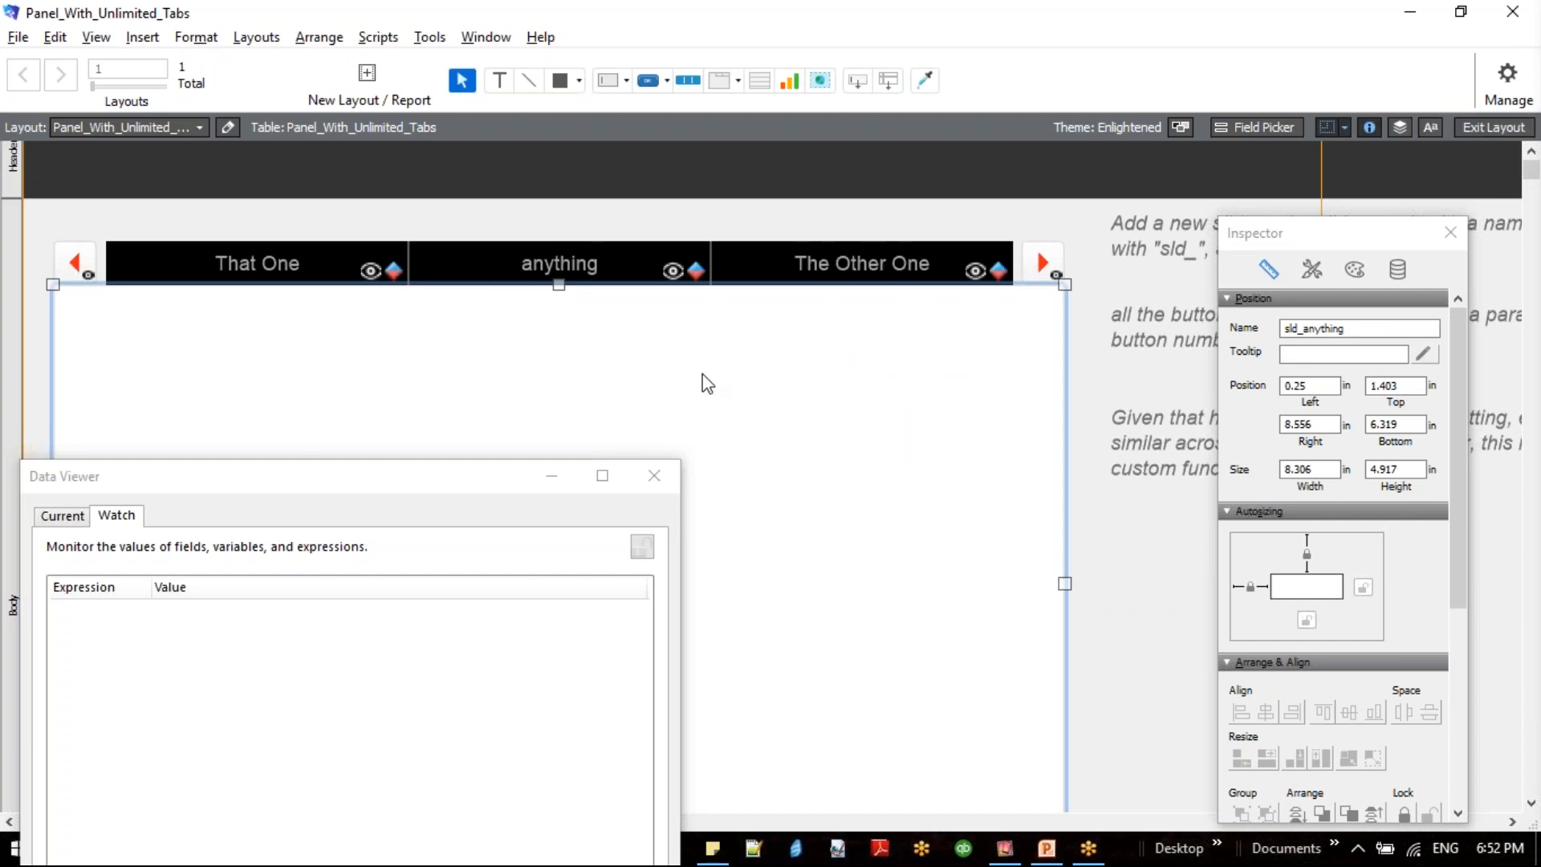
key(ctrl+b)
key(Return)
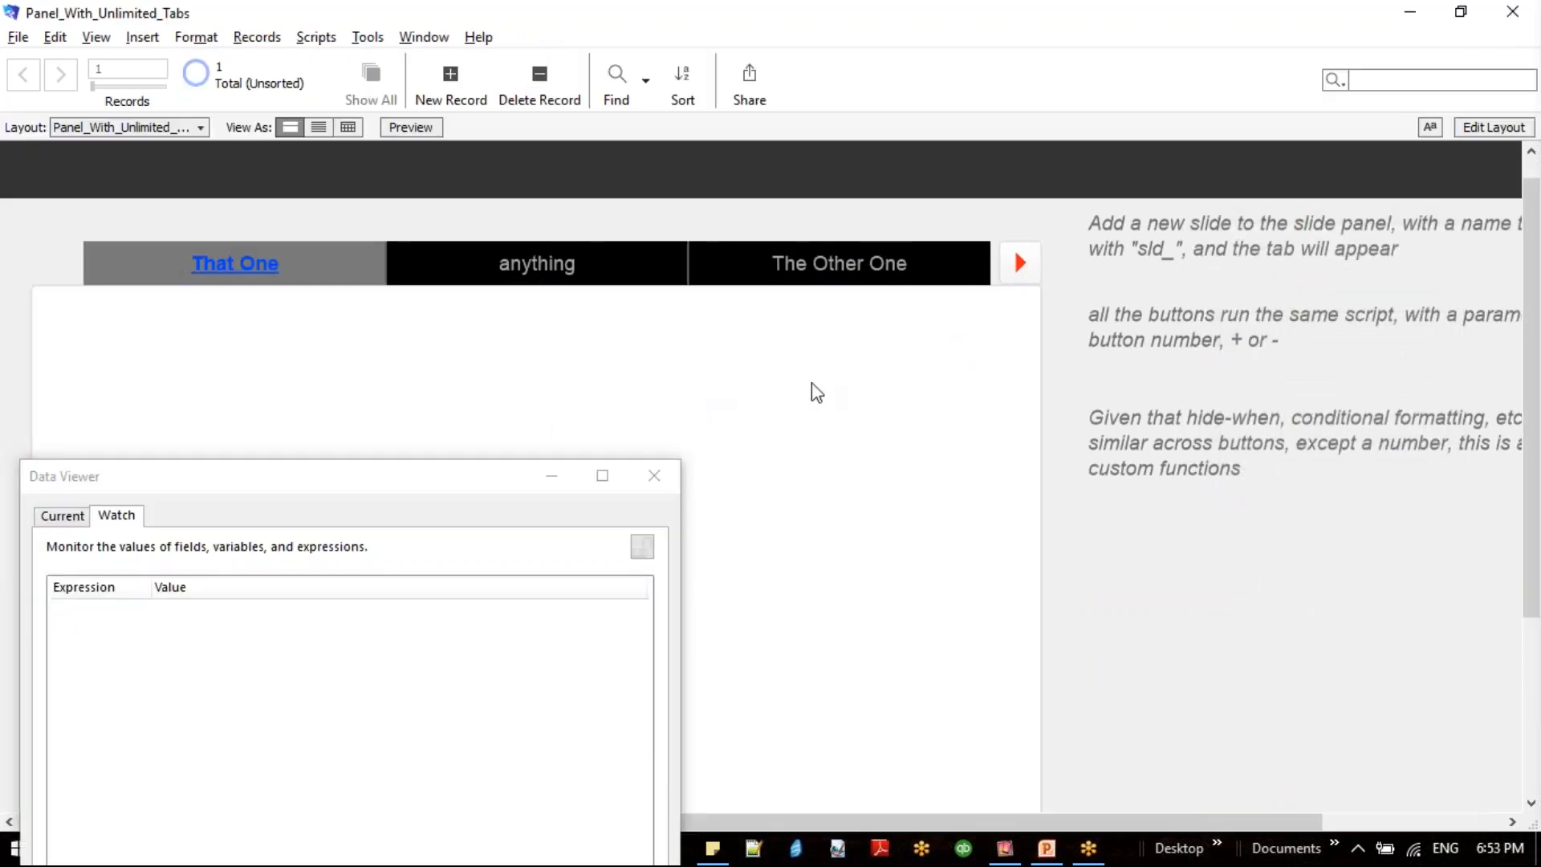
- Move the Data Viewer clear of the slide panel and page forward to the next set of tabs
drag(399, 481, 1505, 353)
click(602, 458)
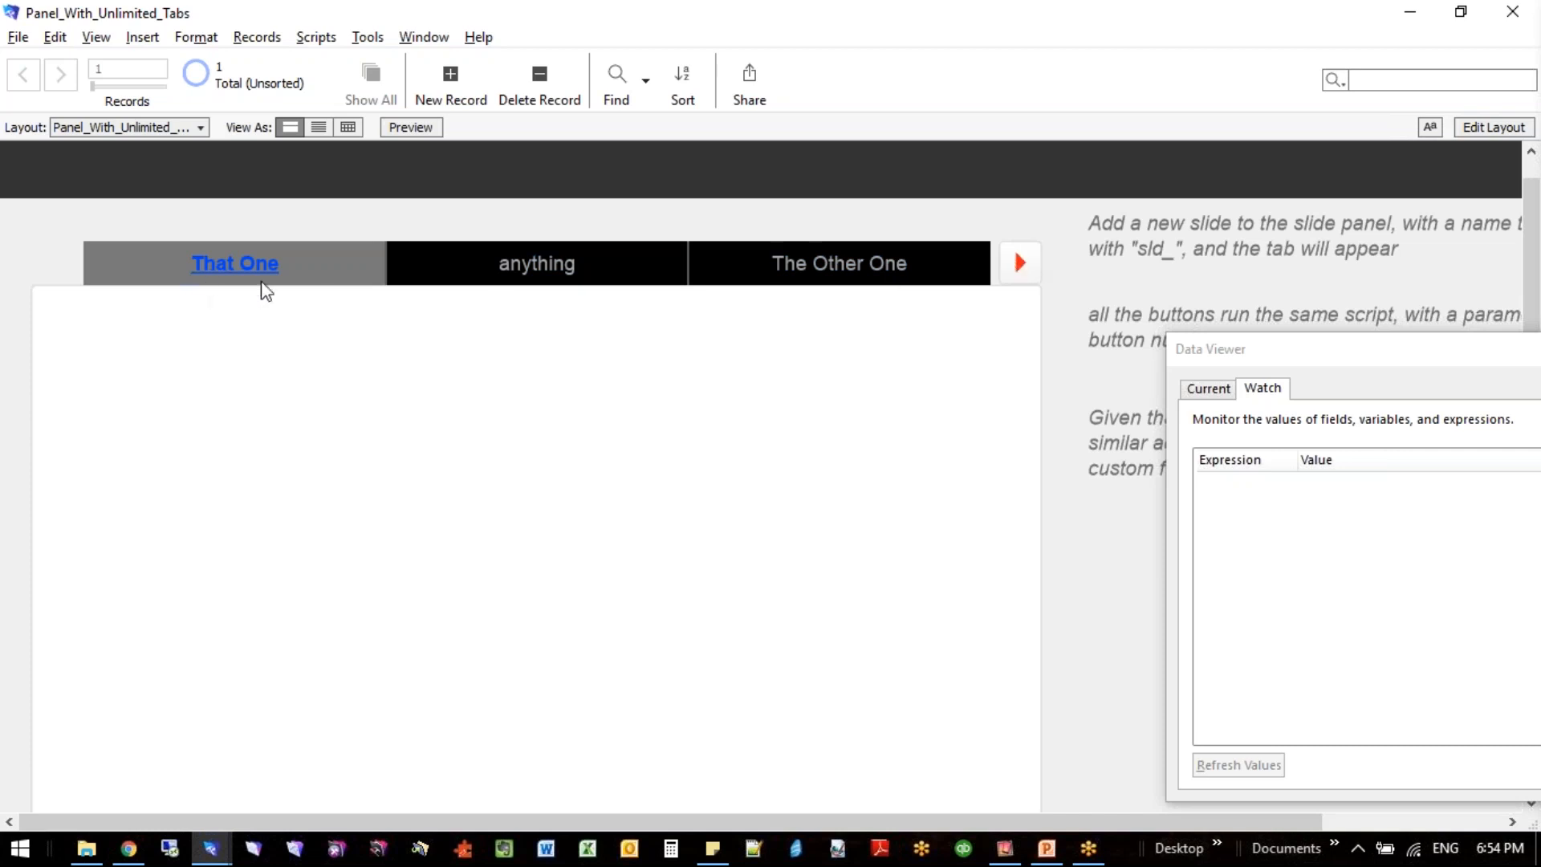
click(1019, 264)
- Add two slides named sld_another and sld_test to the slide panel in Layout mode
key(ctrl+l)
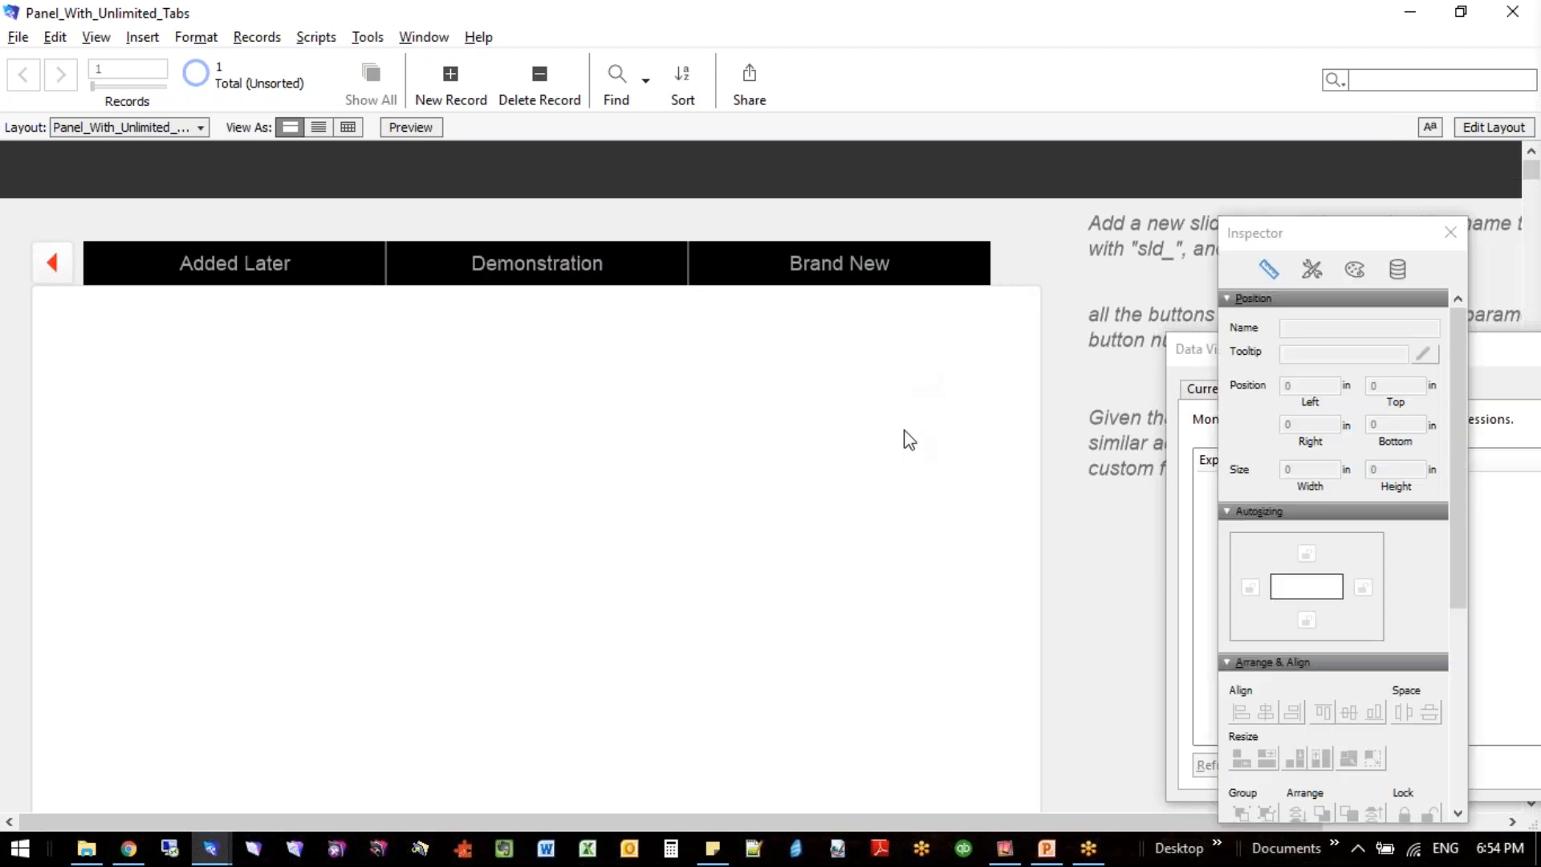
click(906, 435)
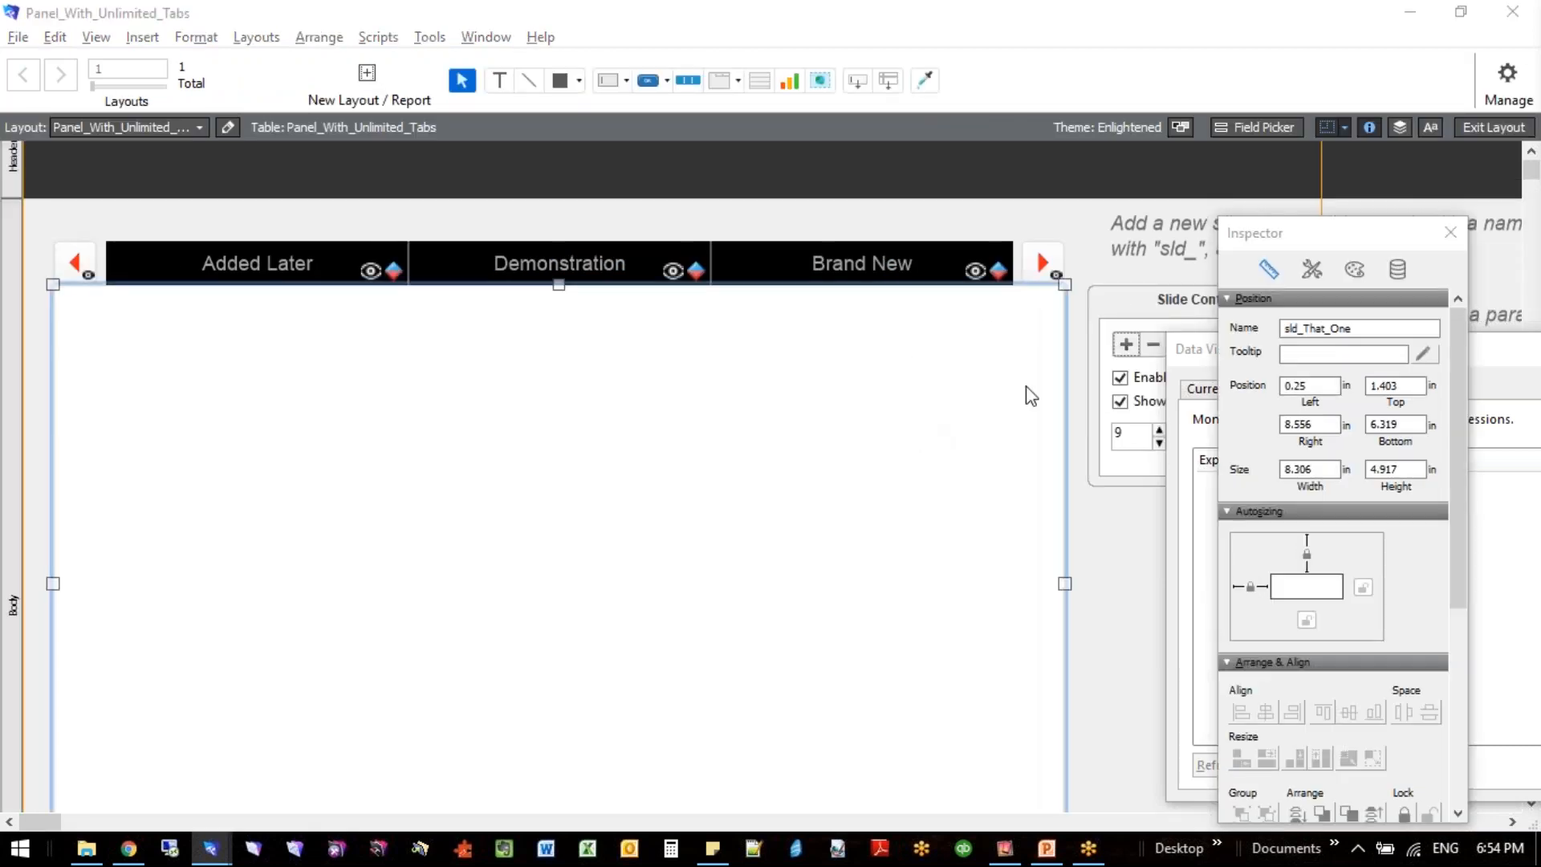
click(1300, 328)
text(sld_)
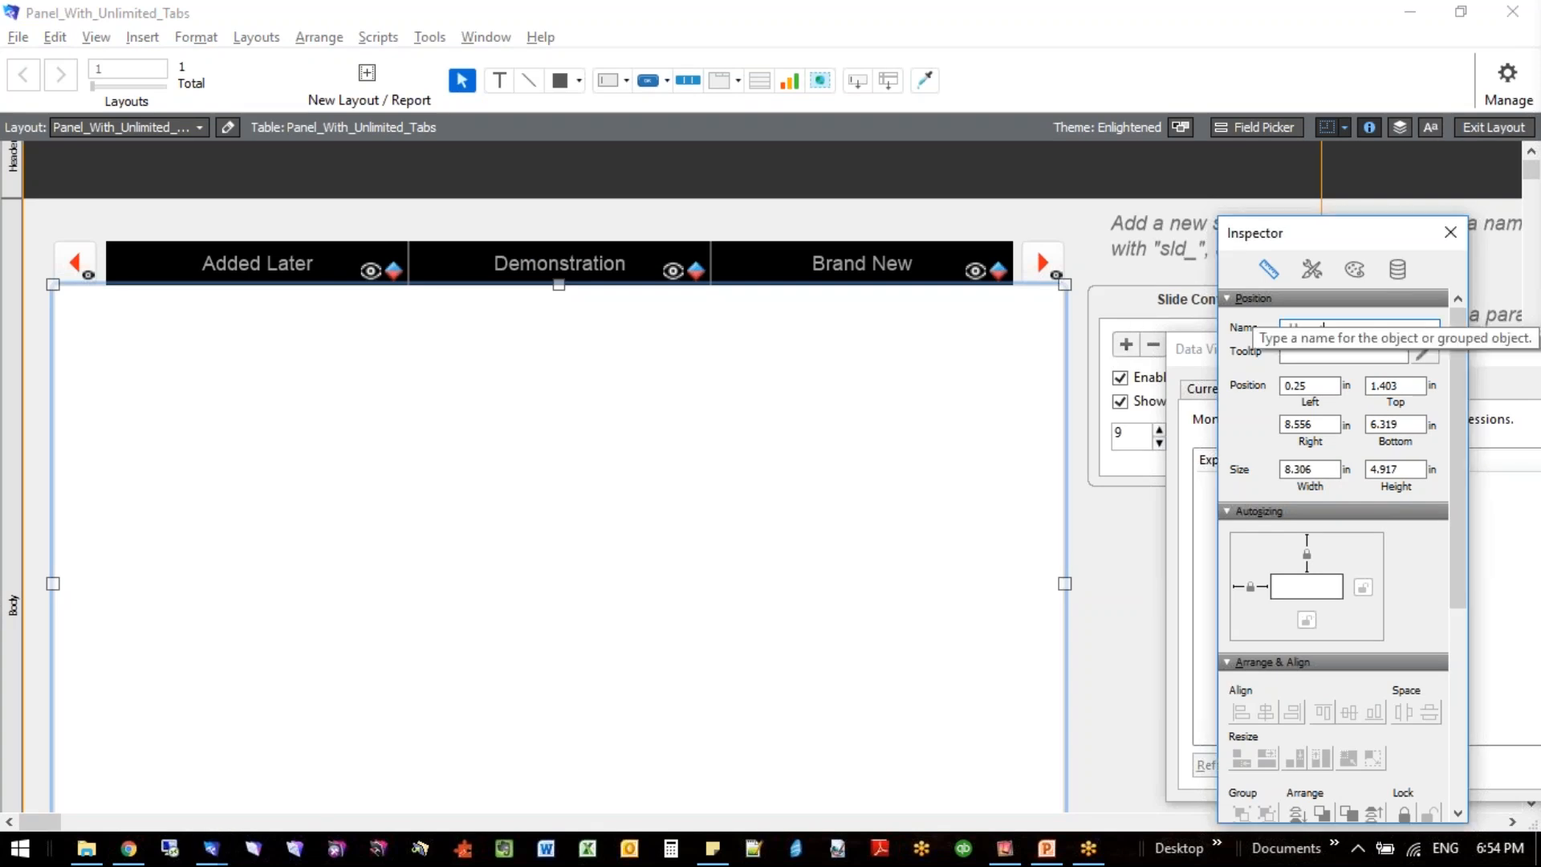
text(another)
click(1126, 345)
click(1293, 328)
text(sld_test)
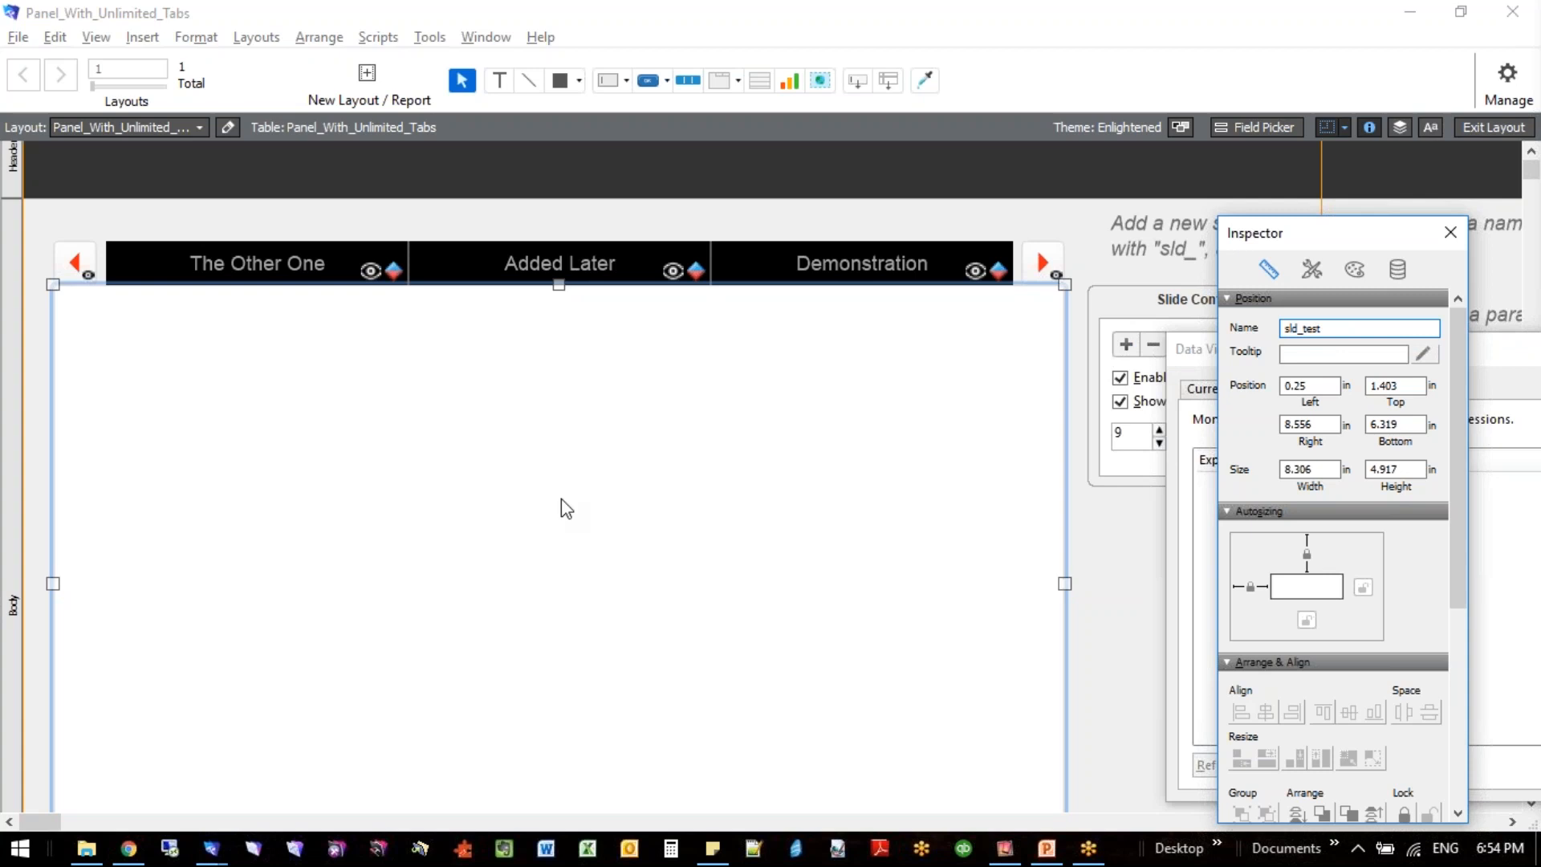
- Return to Browse mode and page the tab bar backward and forward to check the added tabs
key(ctrl+b)
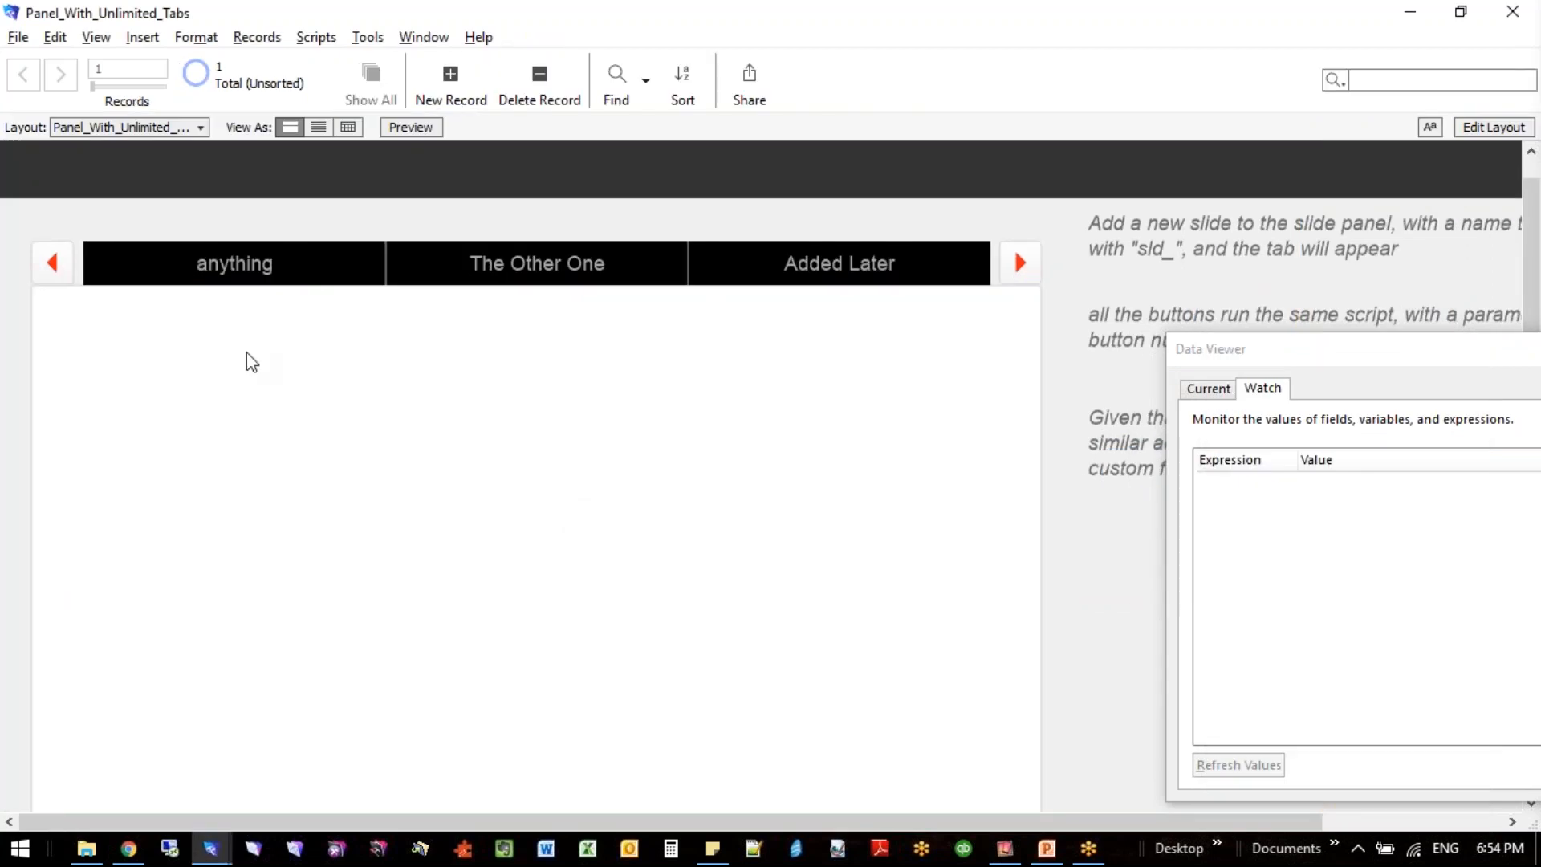
click(58, 264)
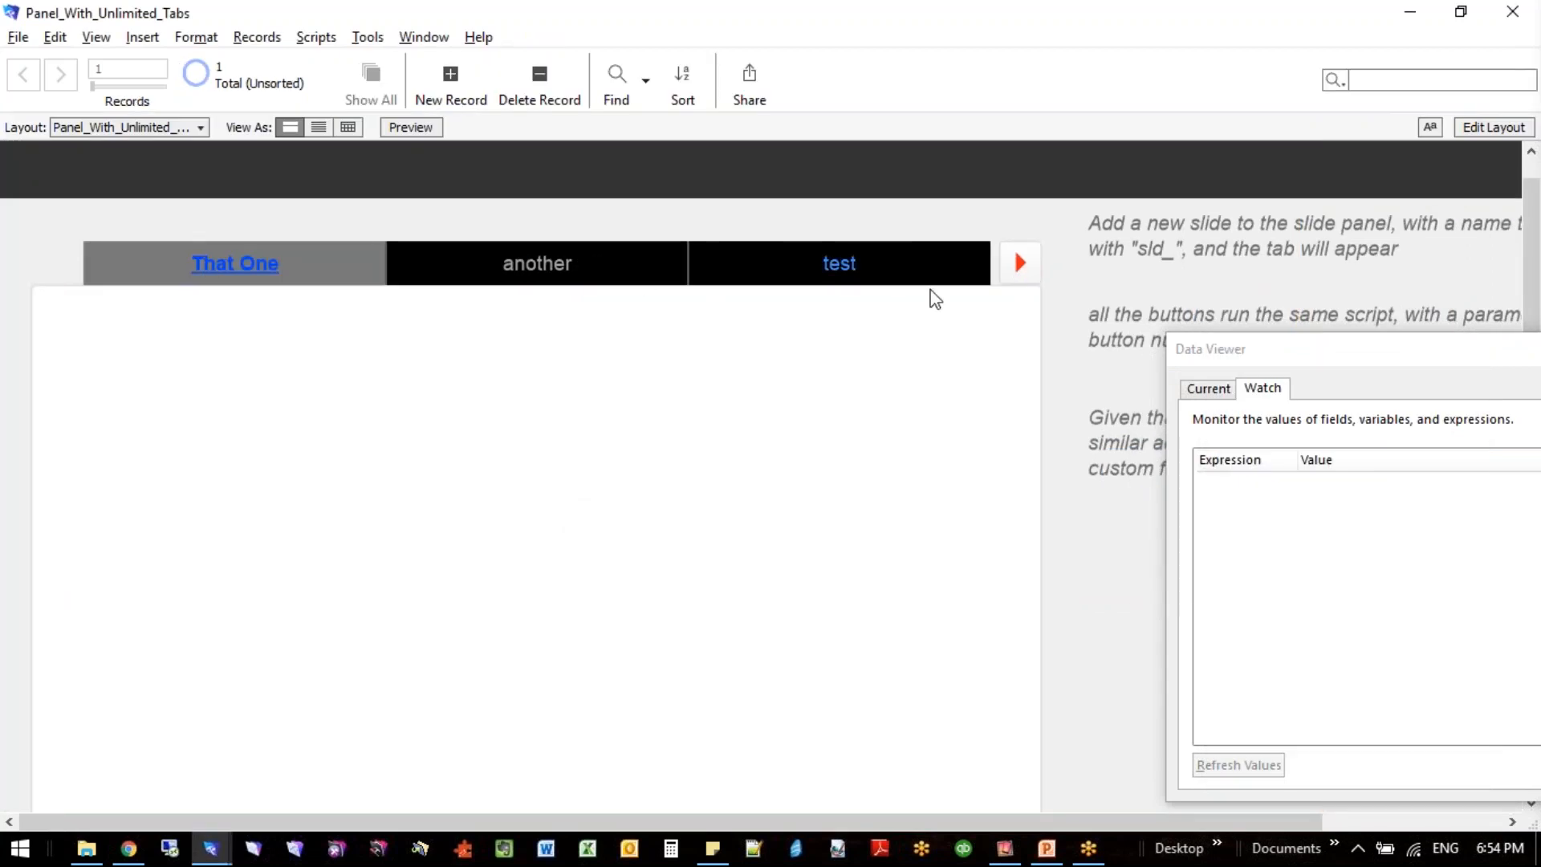
click(1019, 264)
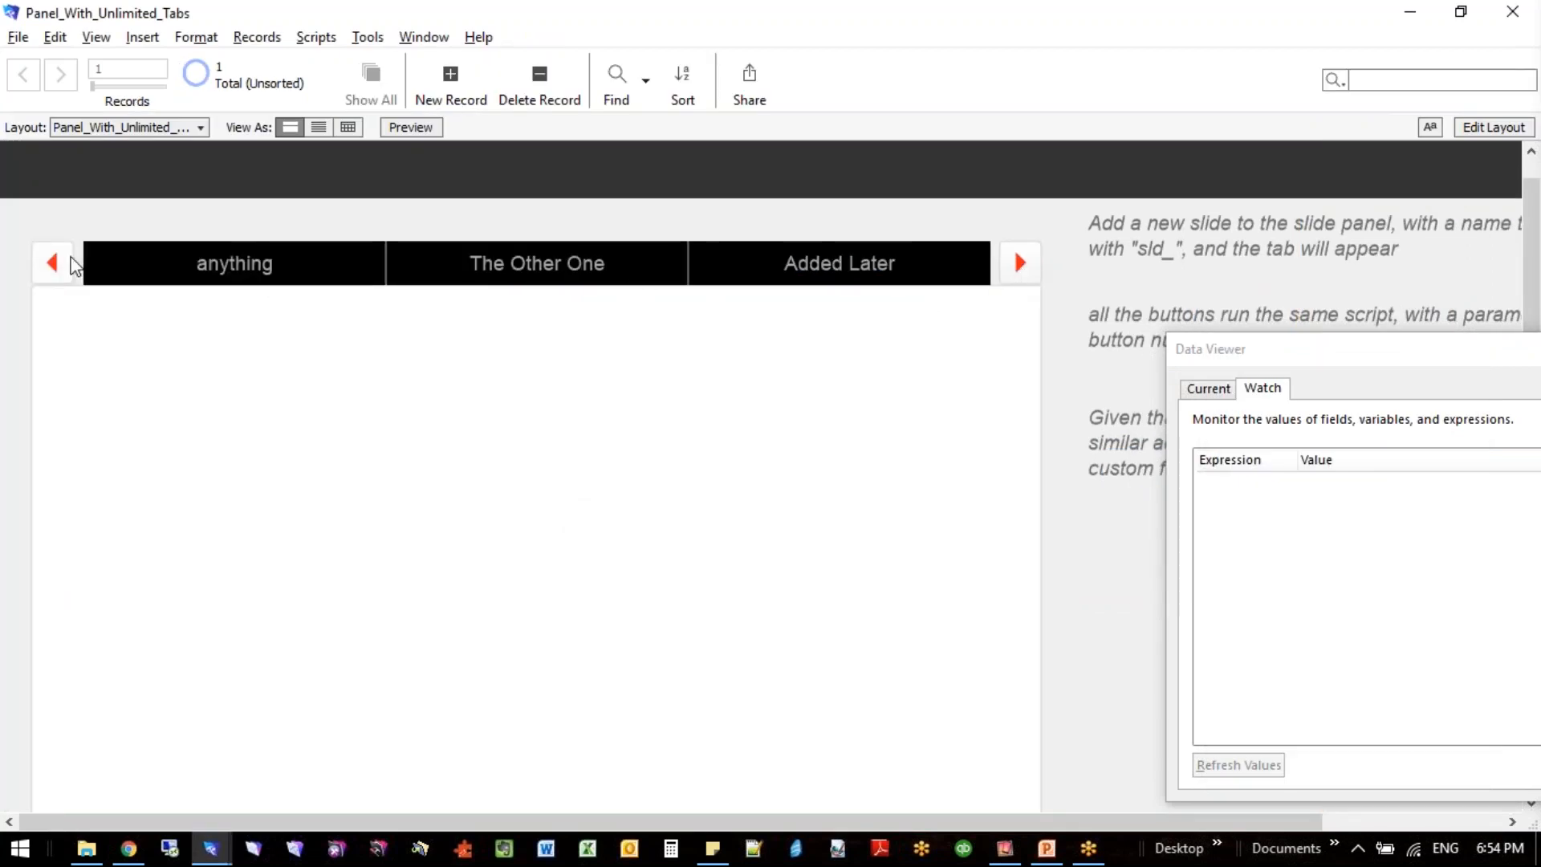
- Hide the status toolbar, open The Other One tab and move the Data Viewer clear of the notes
key(ctrl+alt+s)
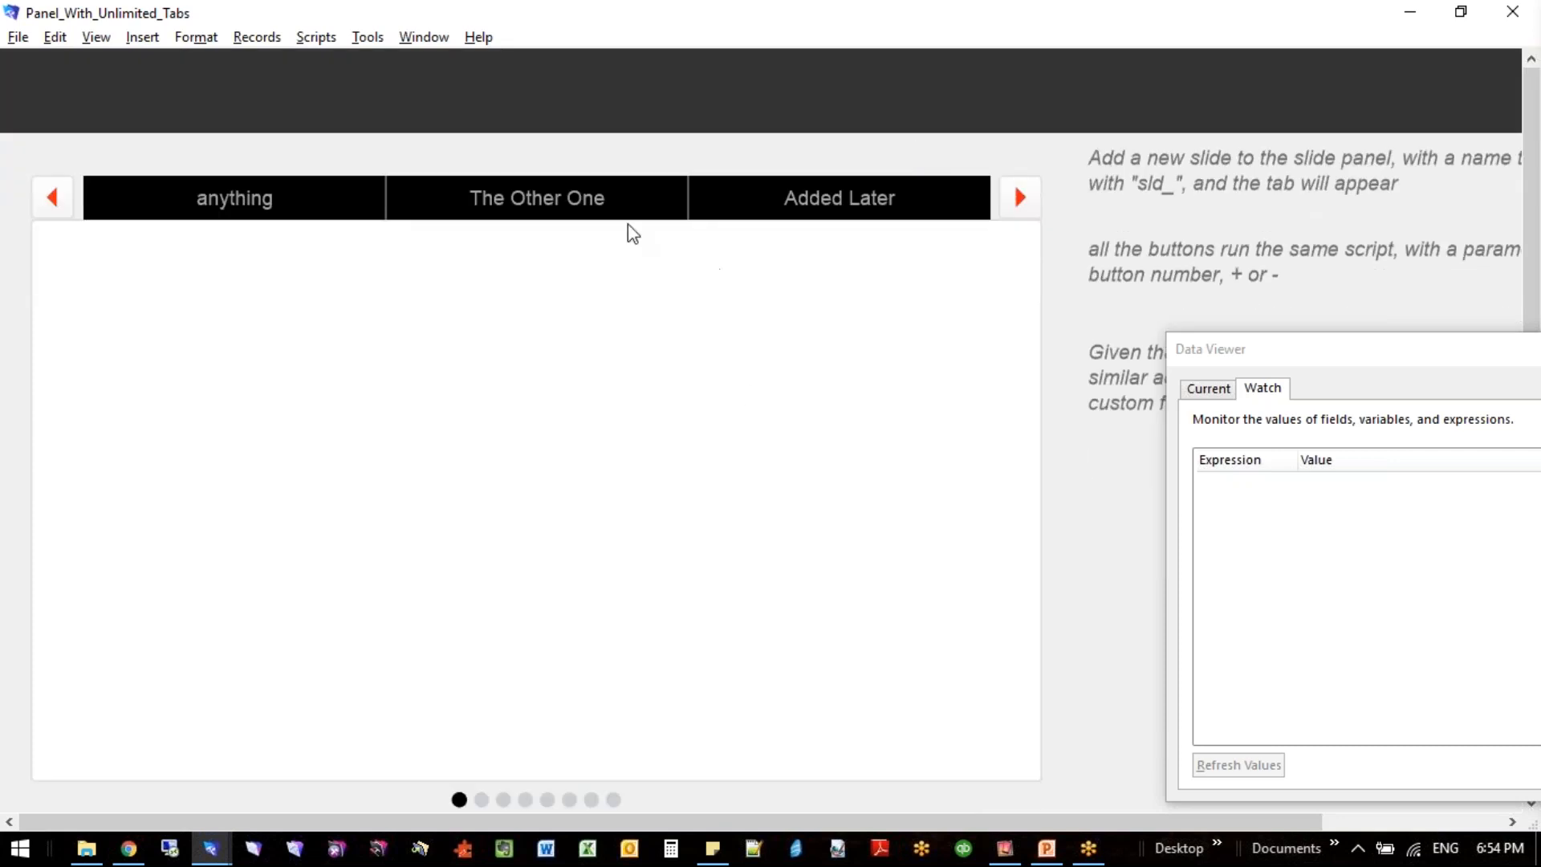
click(615, 210)
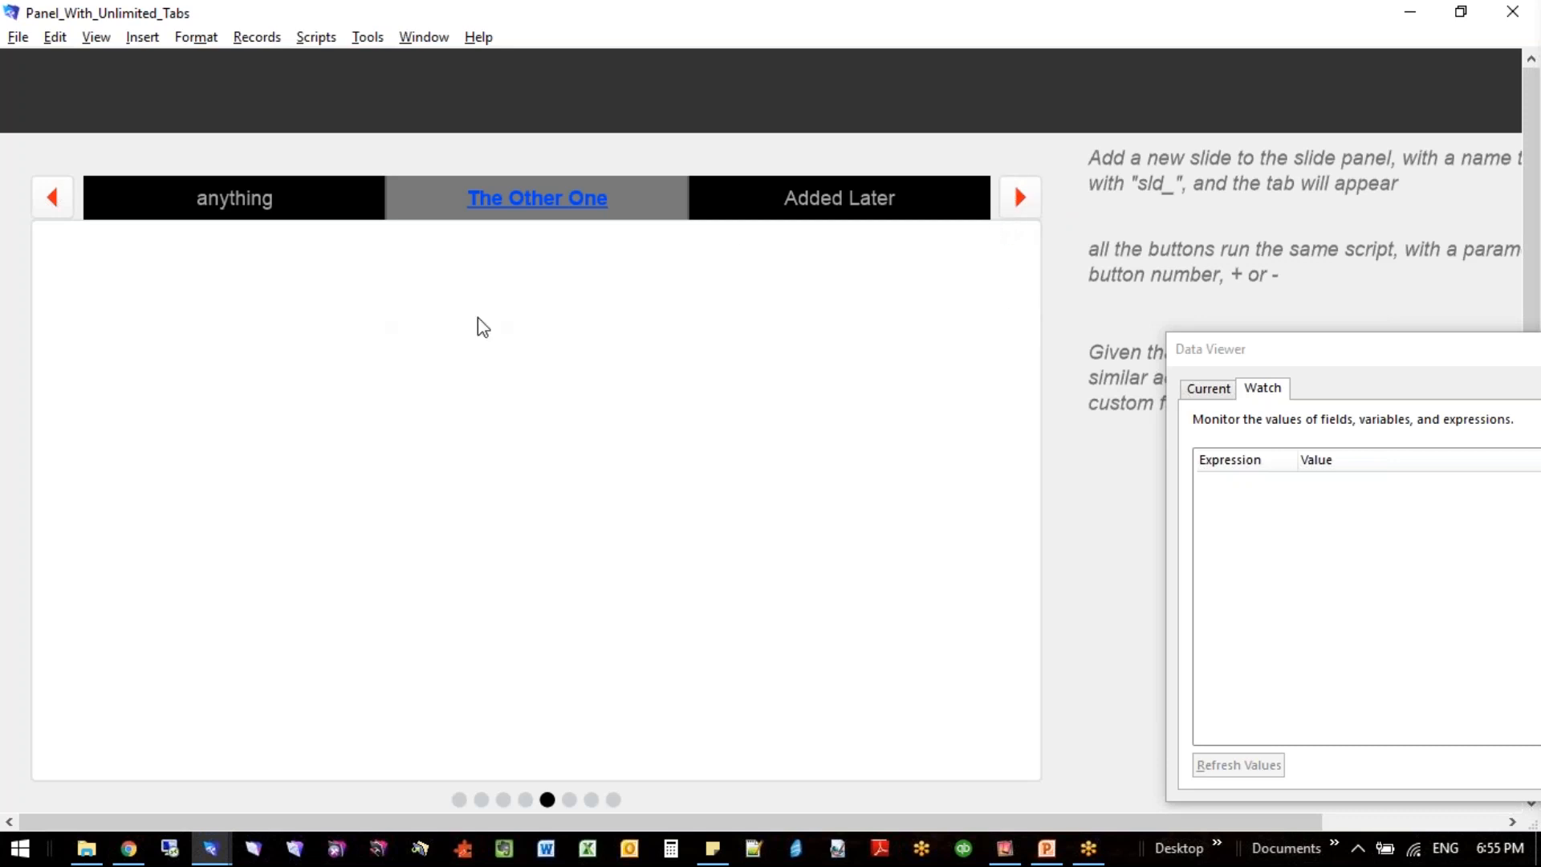
drag(1221, 354, 1441, 544)
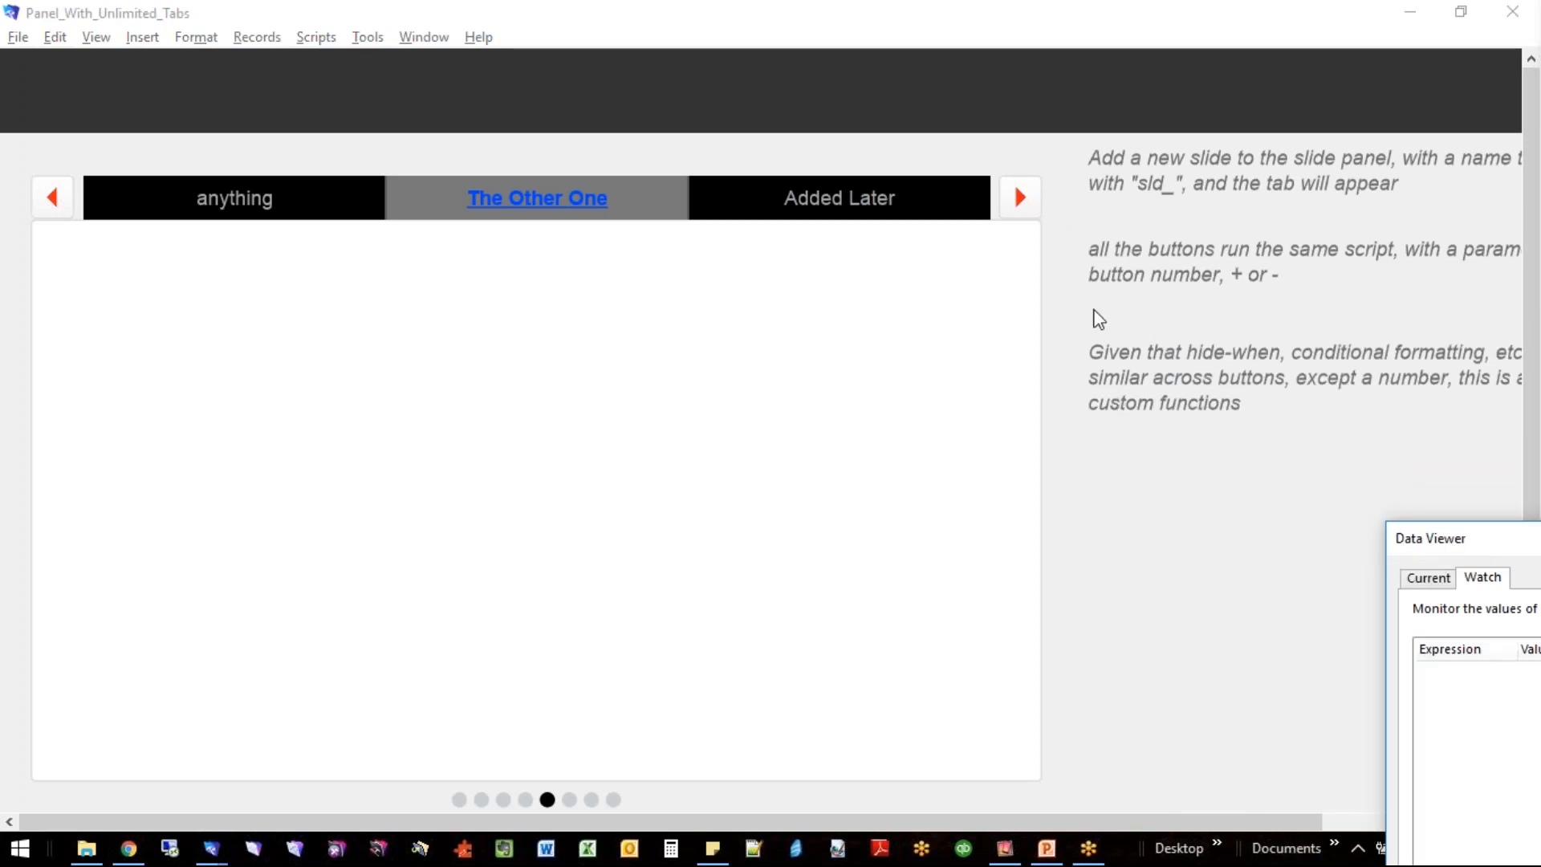
click(805, 293)
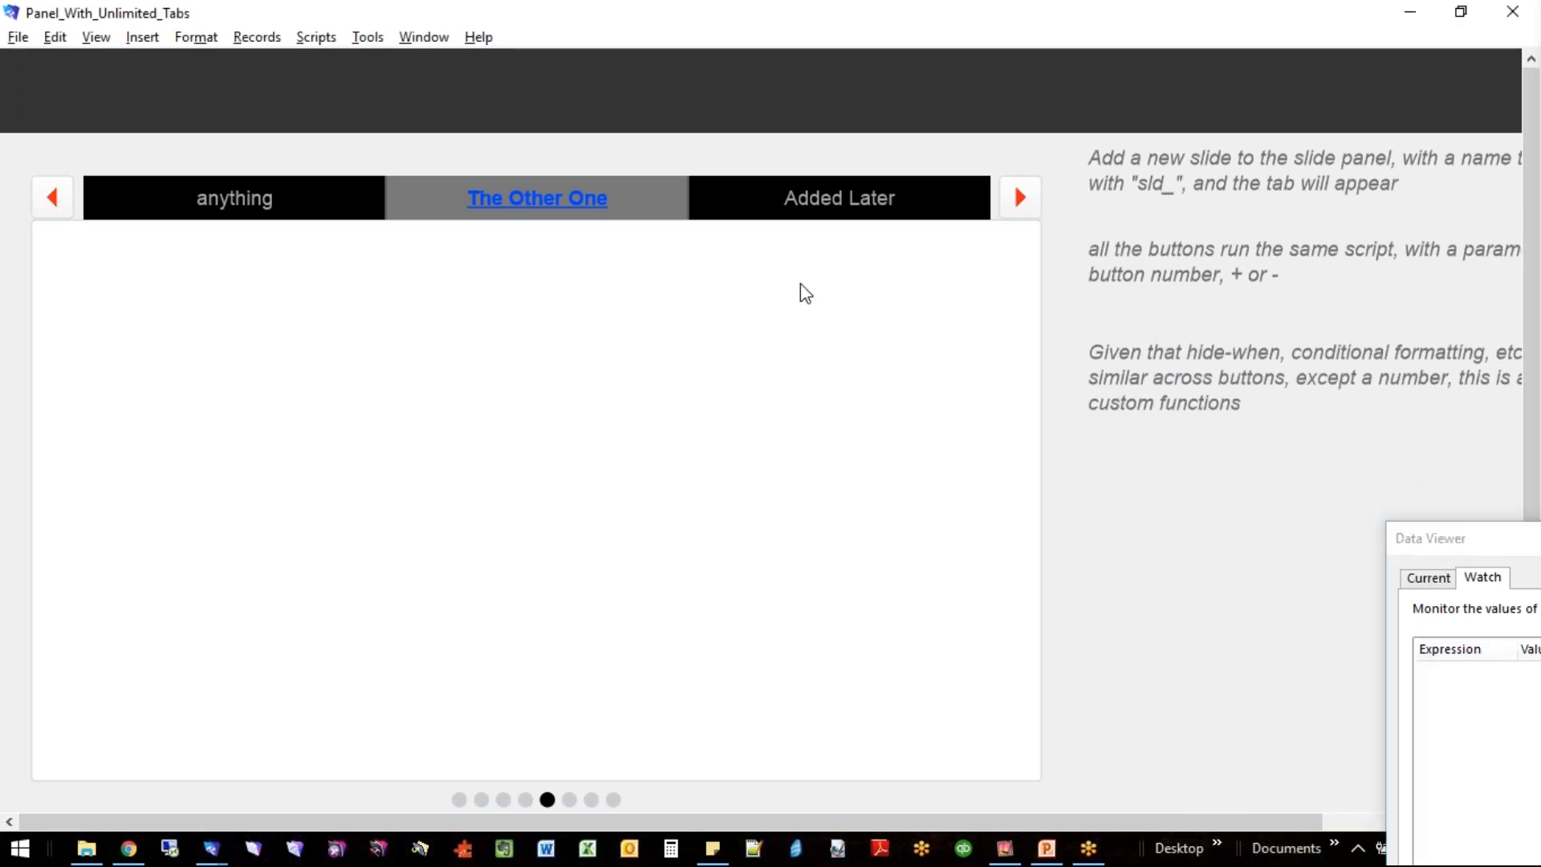
- Select the anything, The Other One and Added Later segments of the button bar one after another in Layout mode
key(ctrl+l)
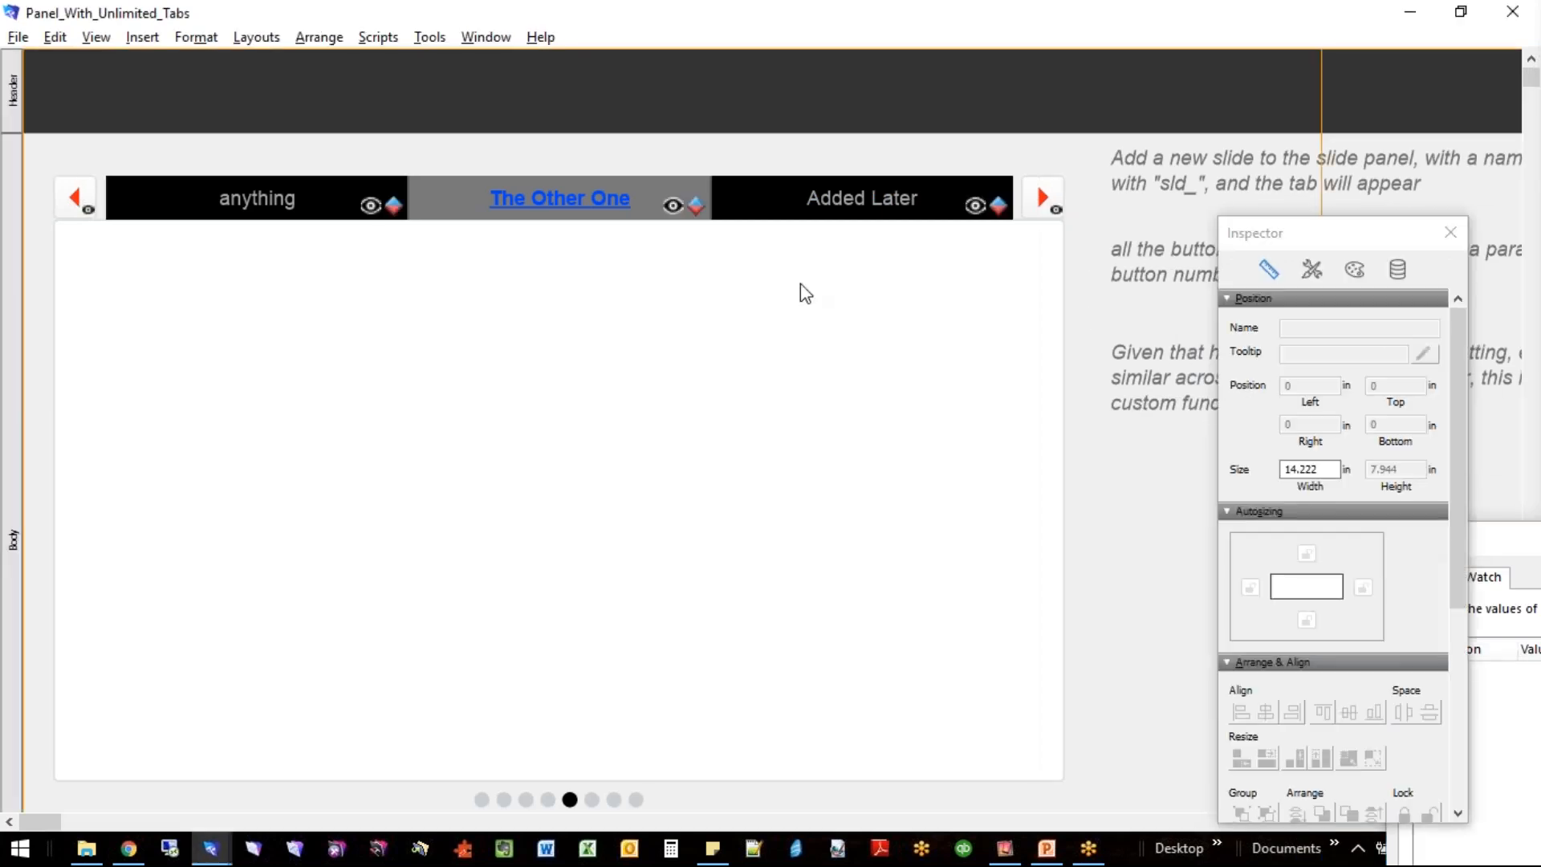
click(248, 211)
click(837, 213)
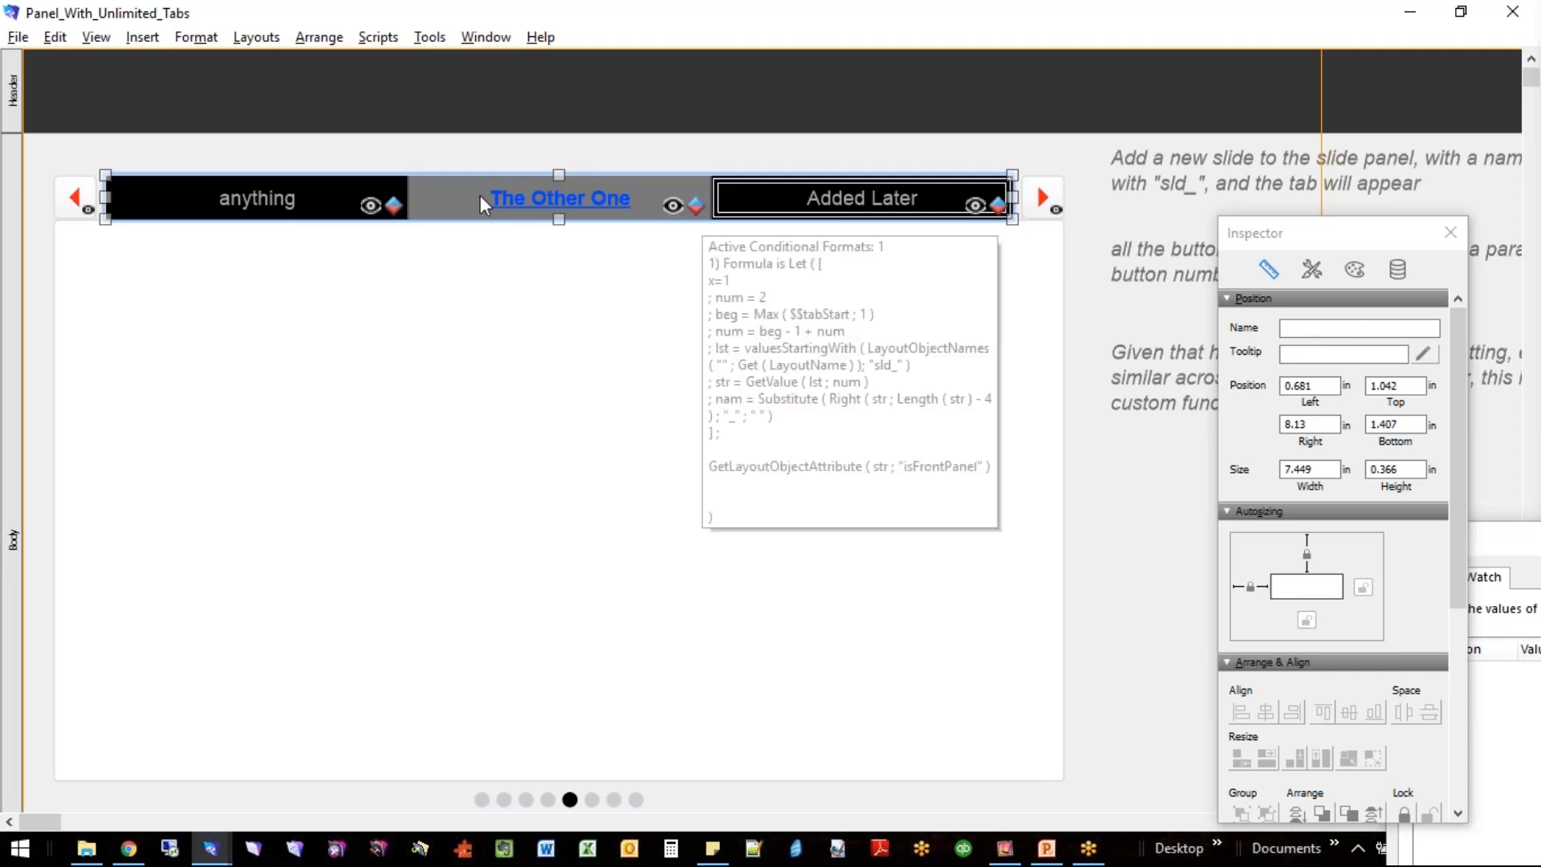
click(325, 209)
click(538, 209)
click(794, 206)
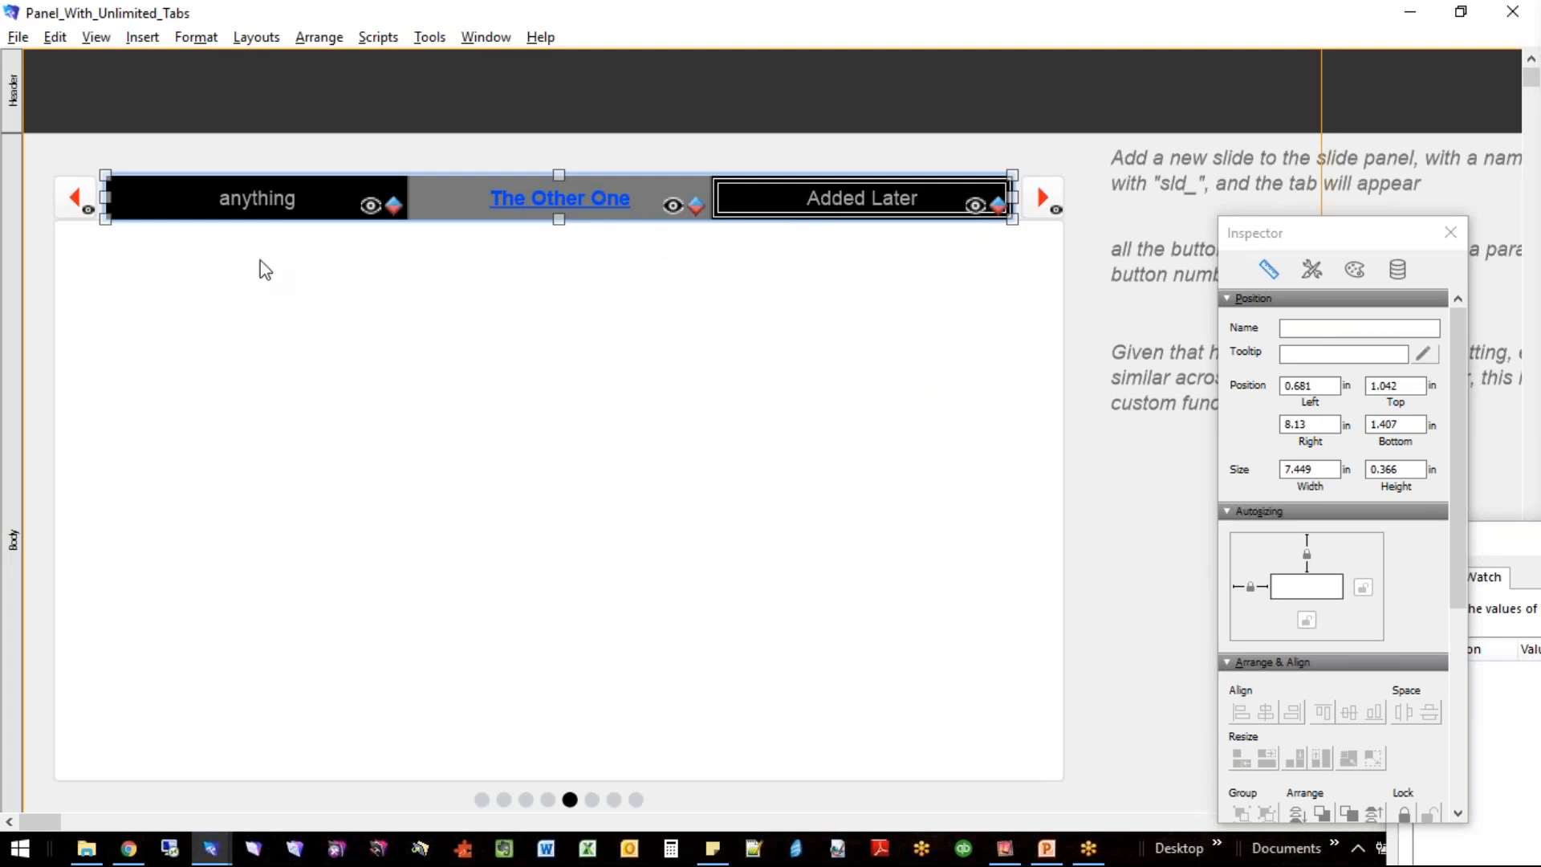
- View the Hide object when calculation of the anything segment and close it without changes
click(262, 210)
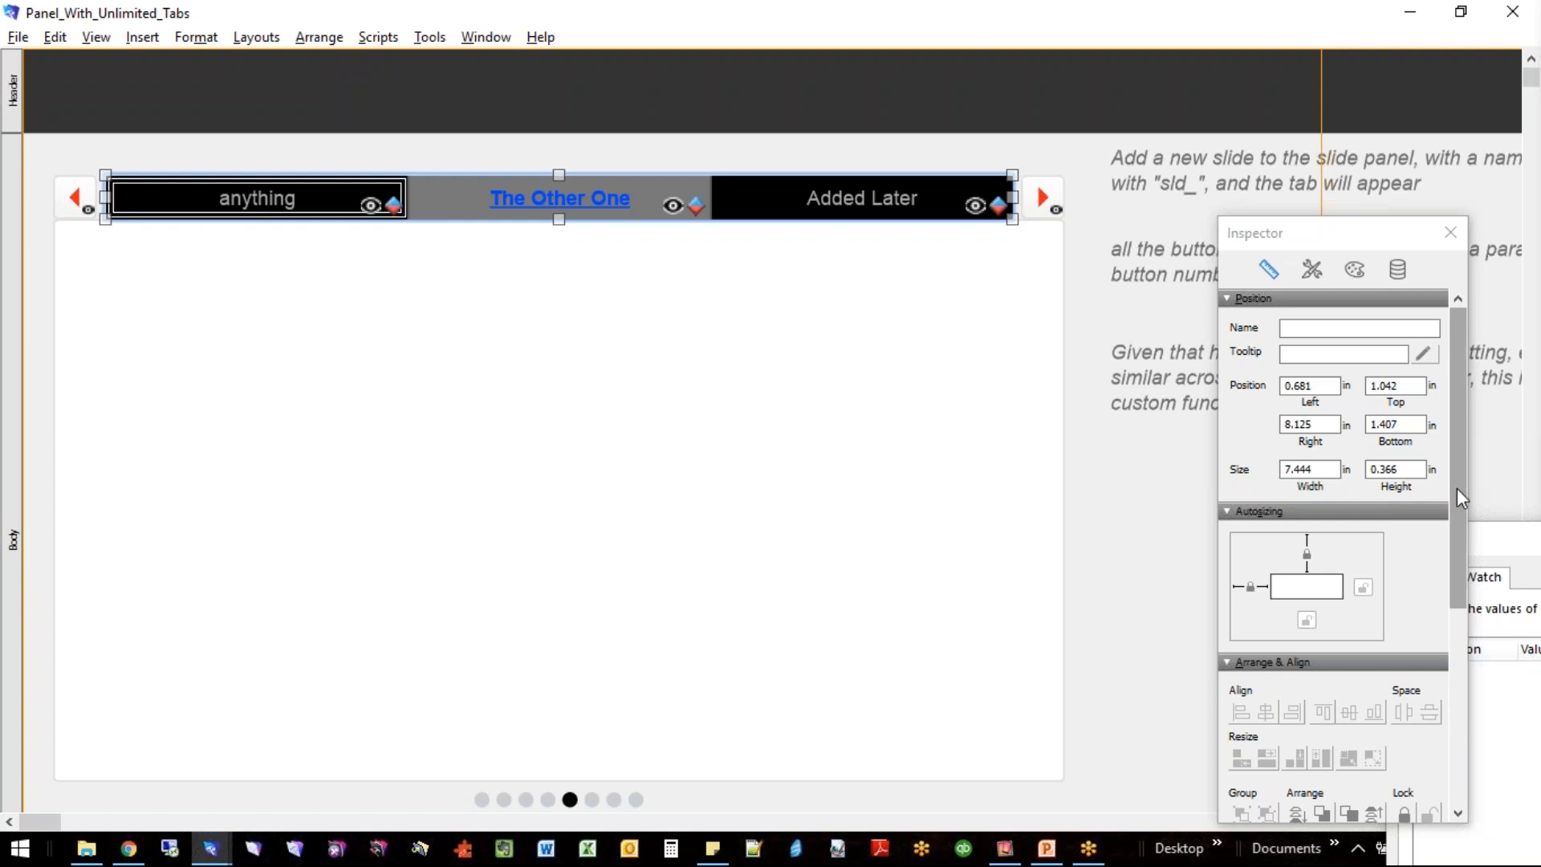
click(1396, 271)
click(1422, 676)
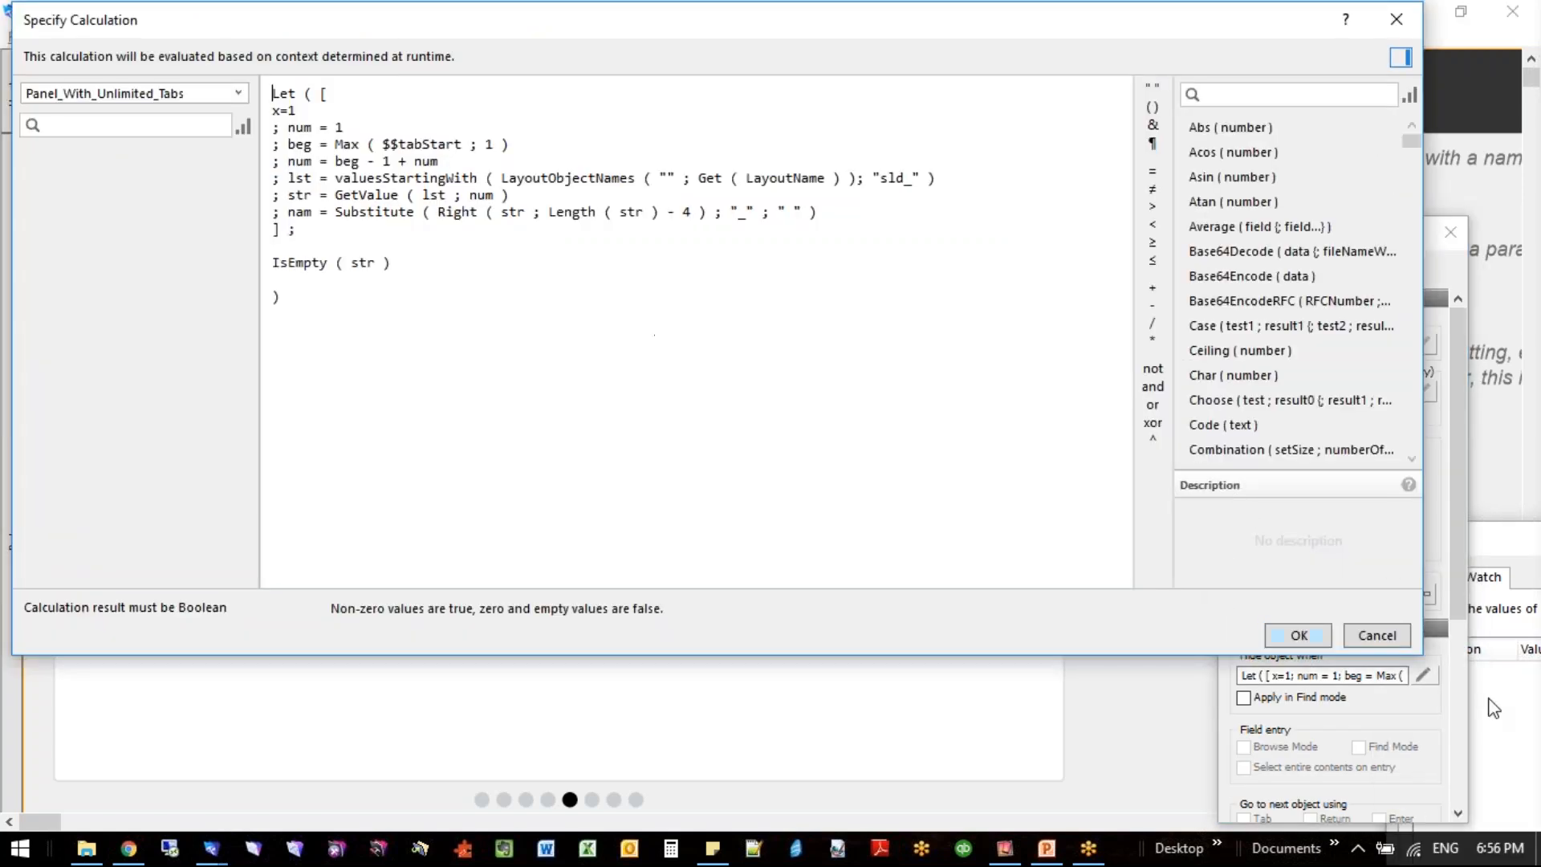
click(1377, 636)
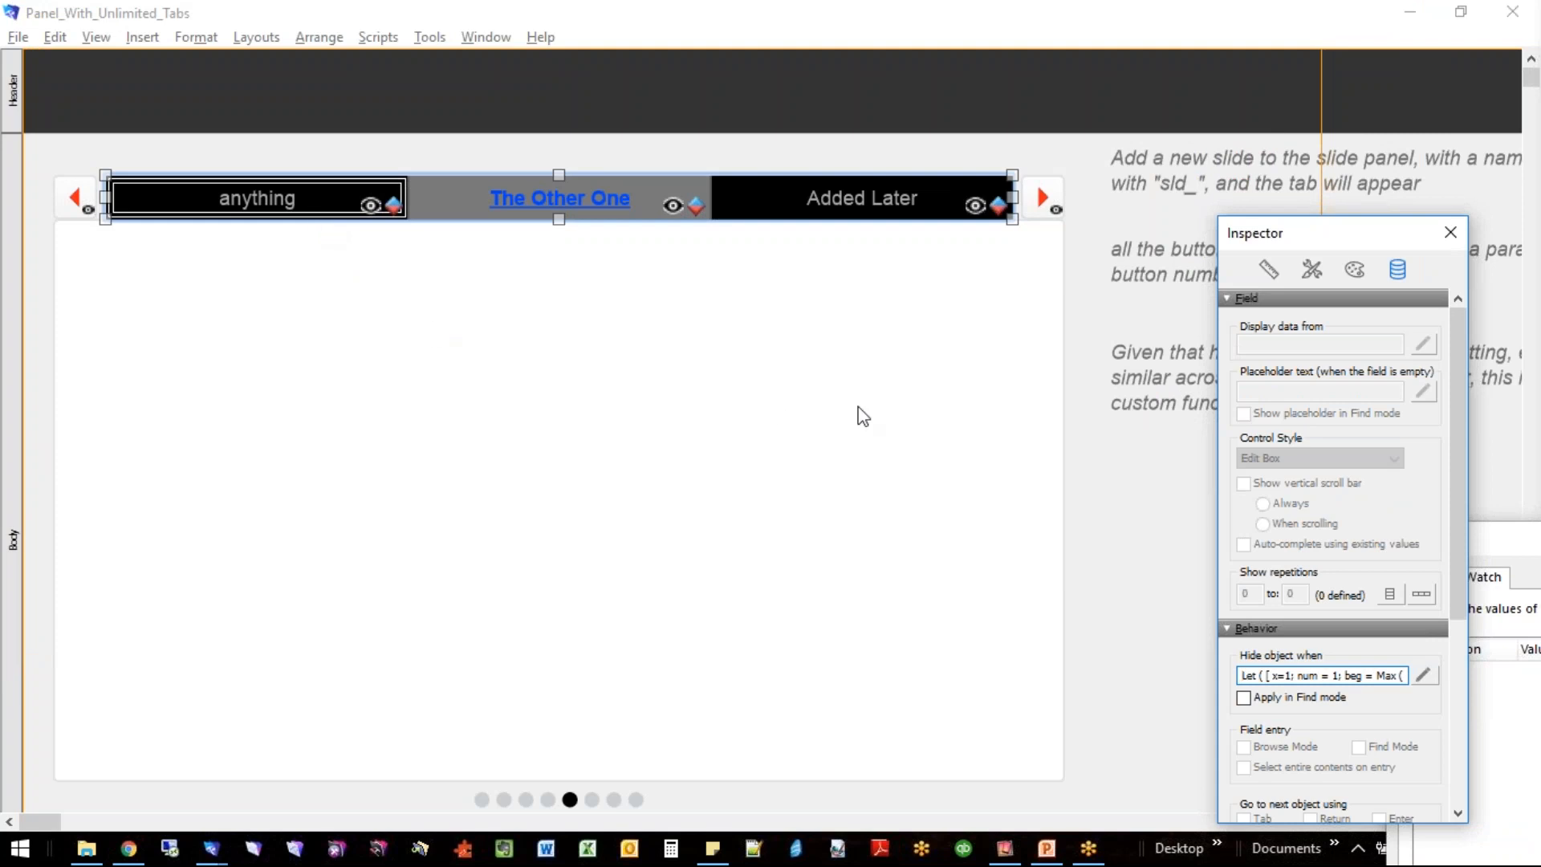
- Move the Inspector clear of the notes and select The Other One segment within the button bar
drag(1345, 249, 1350, 506)
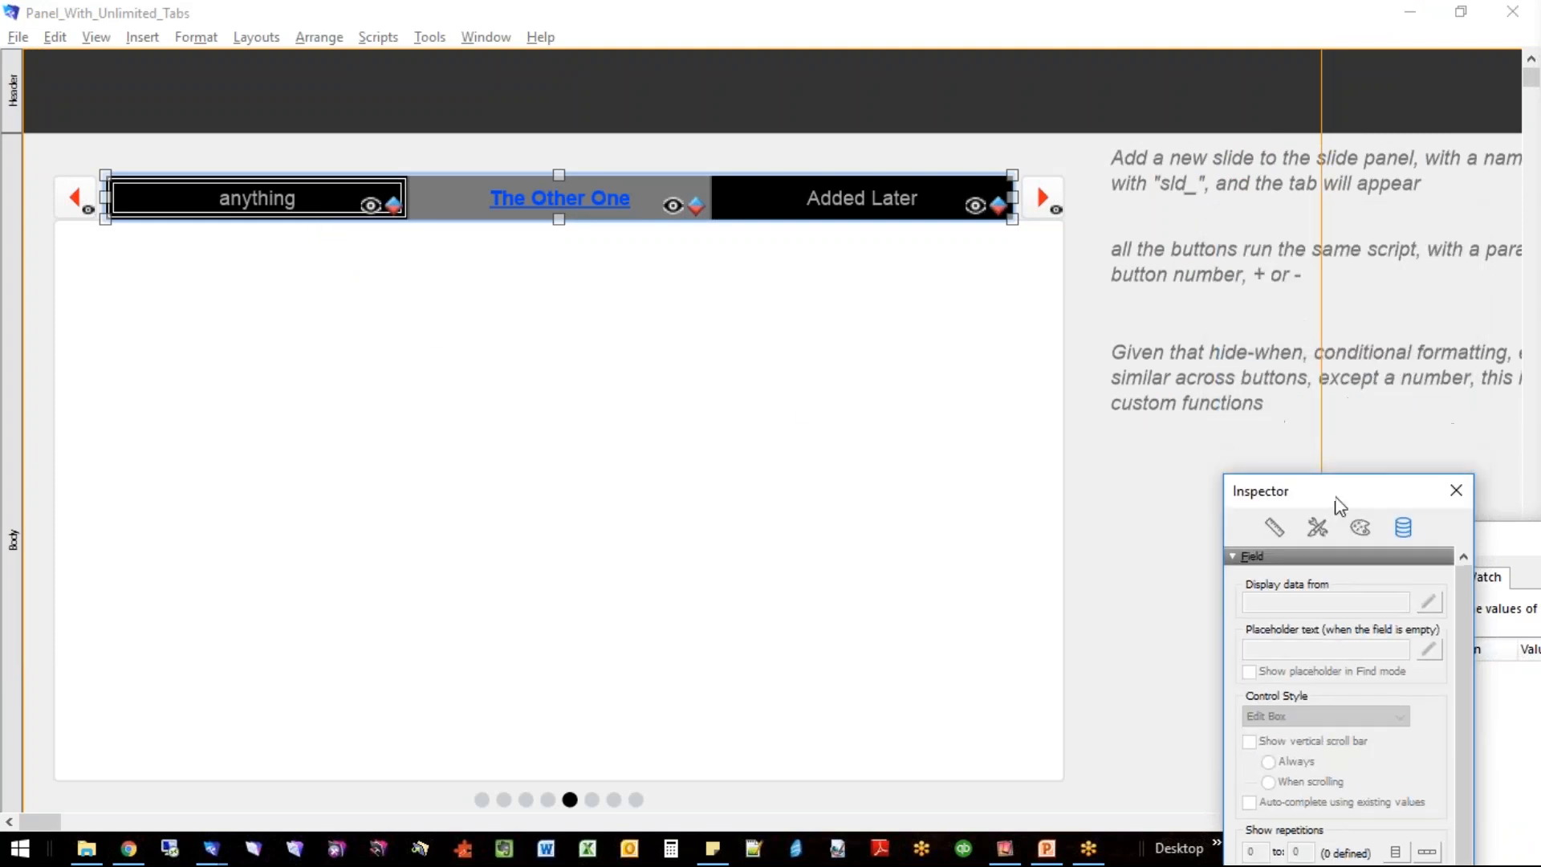
click(795, 403)
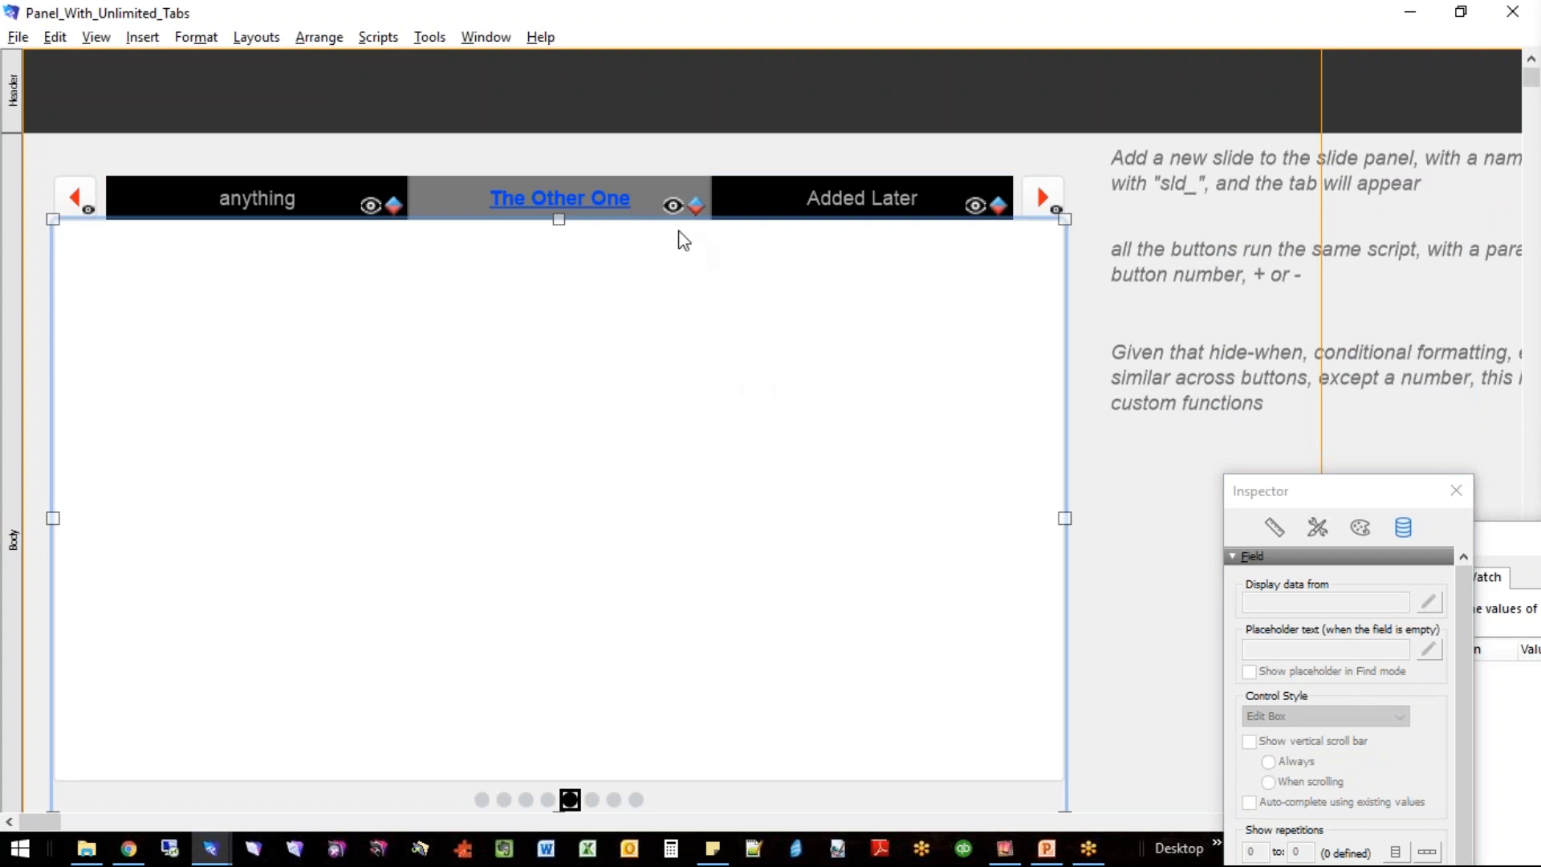
click(609, 193)
click(619, 196)
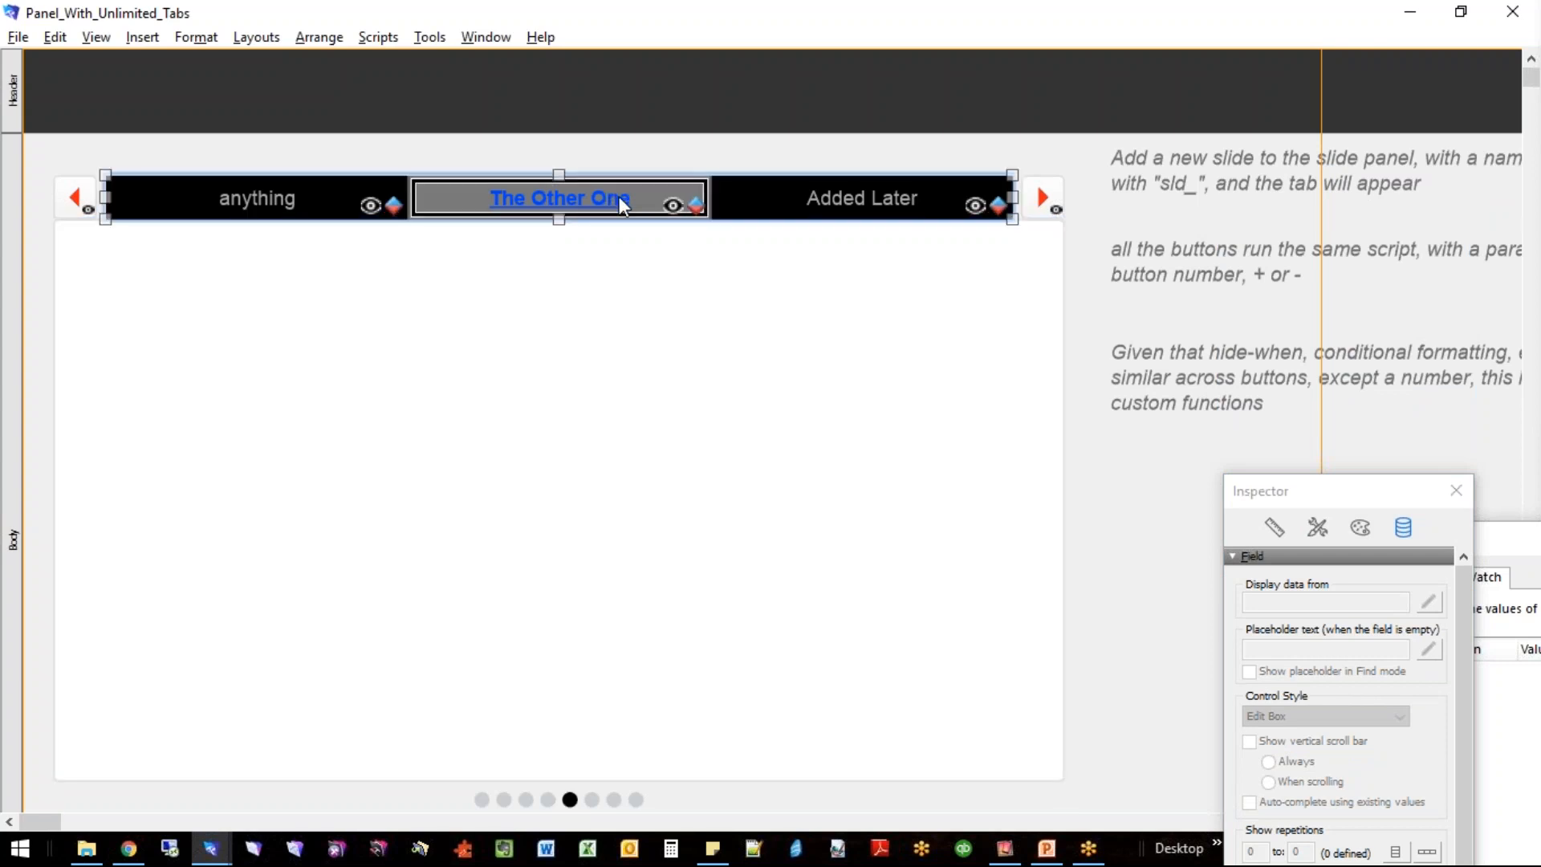
click(630, 303)
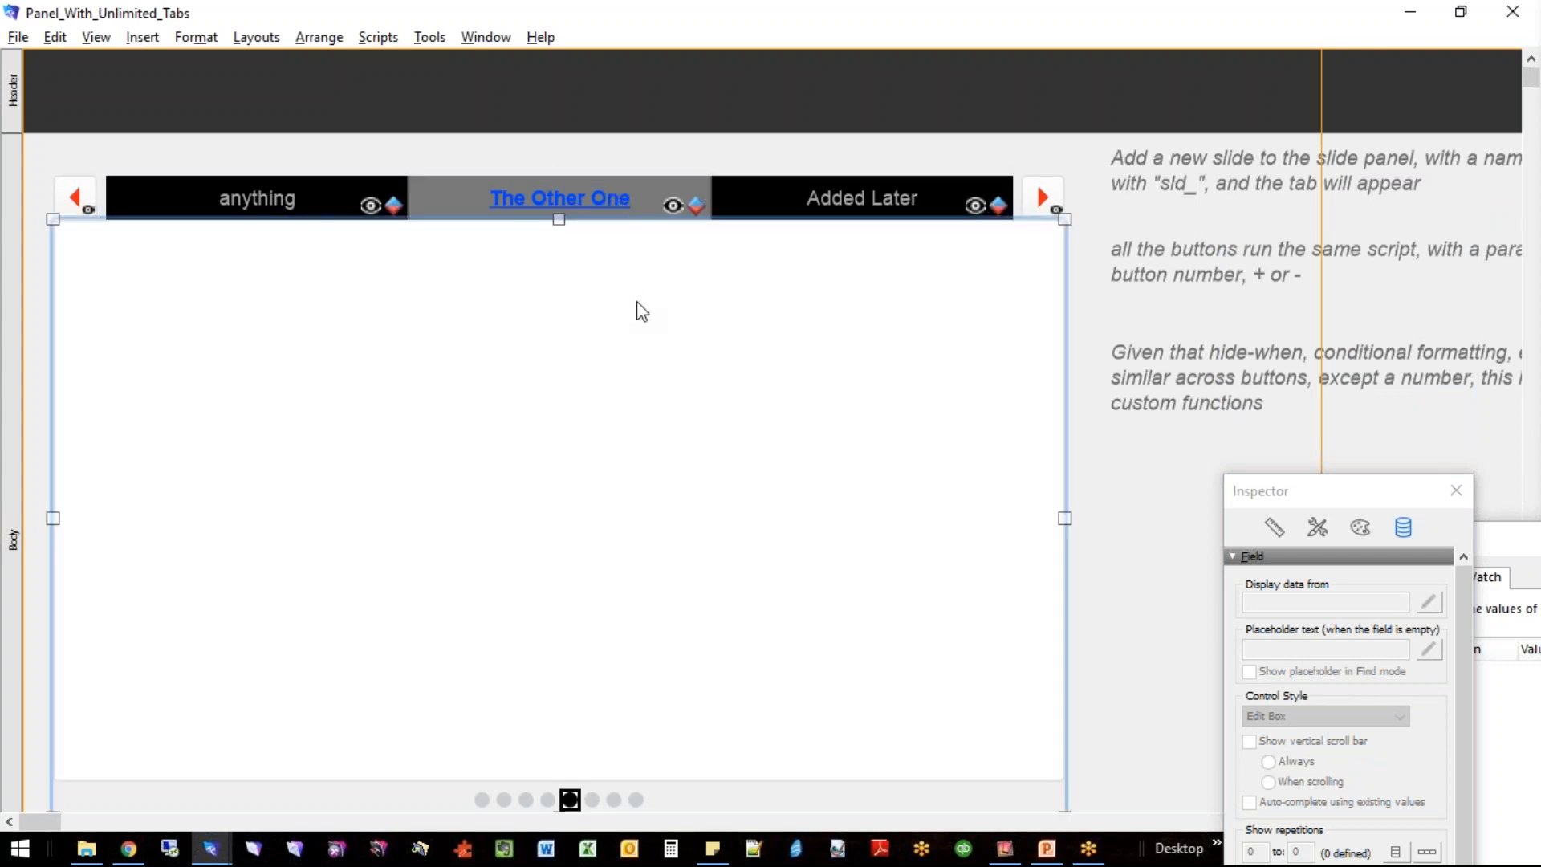
click(1094, 380)
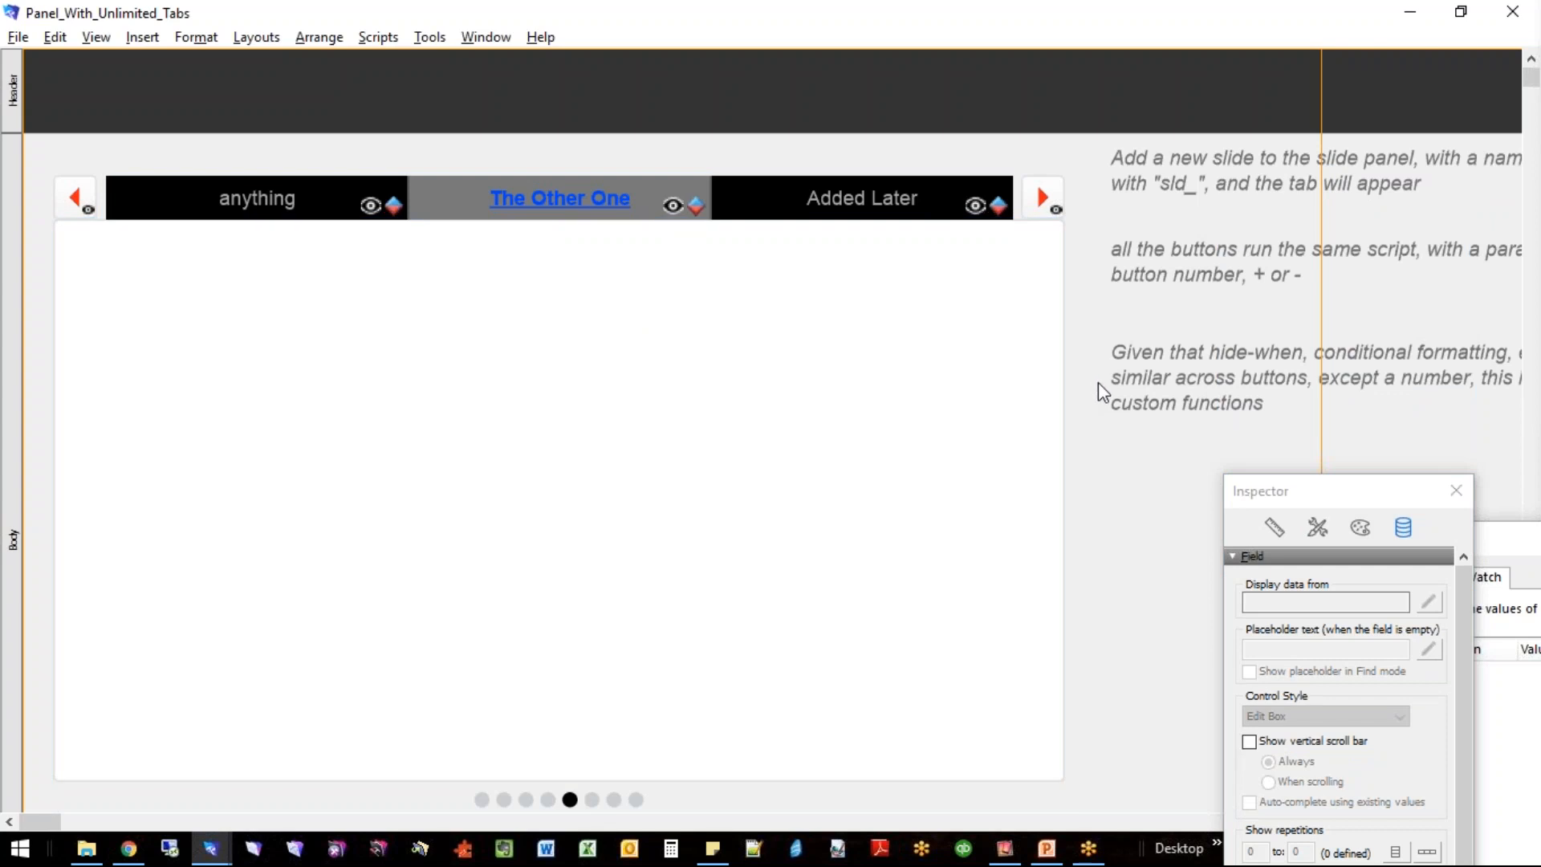
click(501, 199)
click(503, 199)
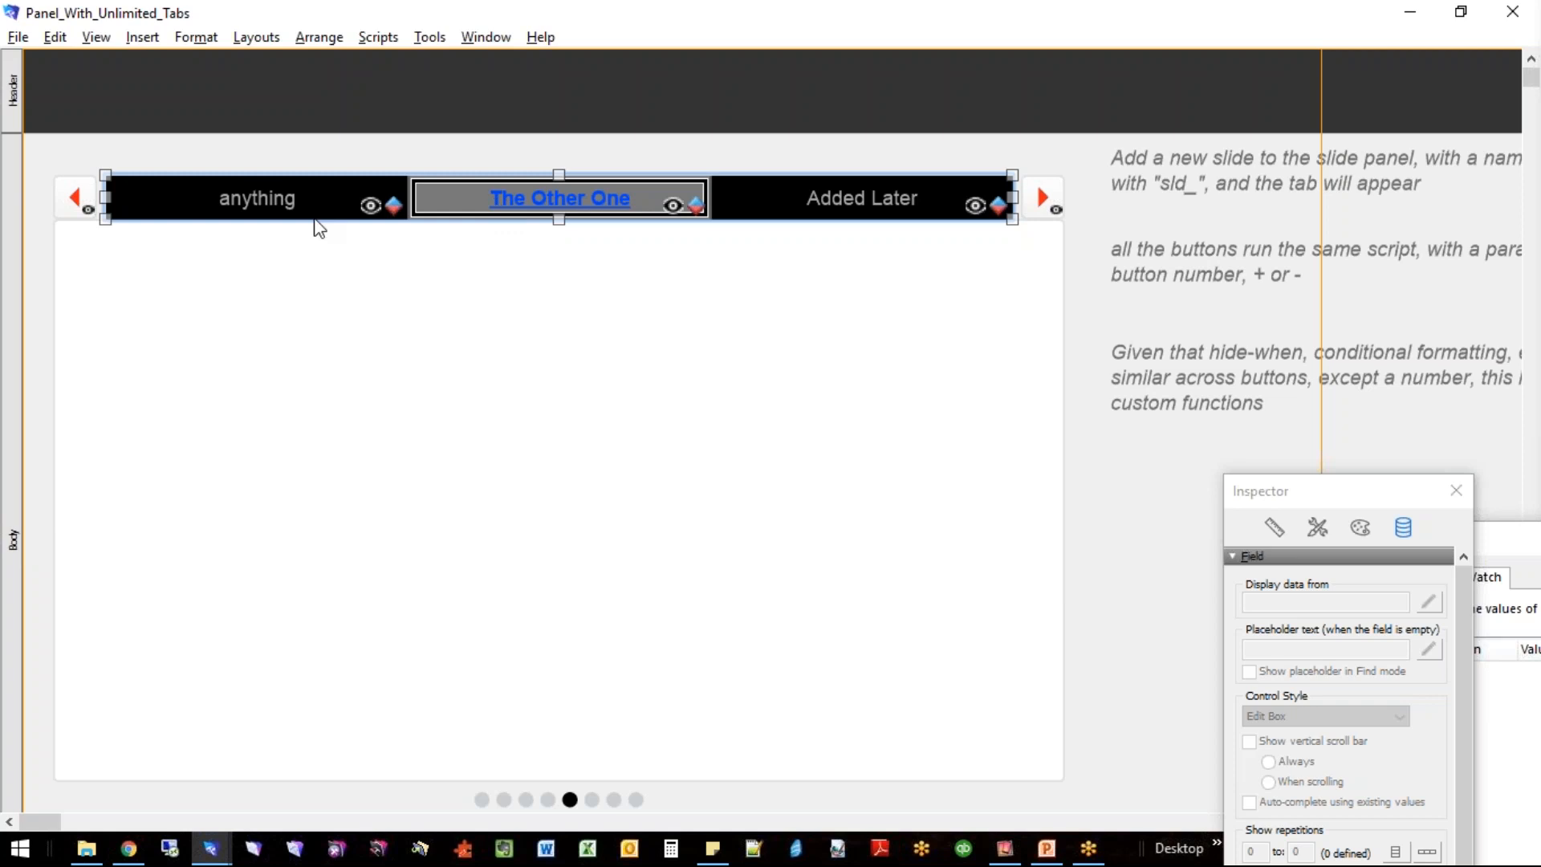
- Select the anything and Added Later segments in turn, view the Added Later segment's available commands and dismiss them
click(287, 210)
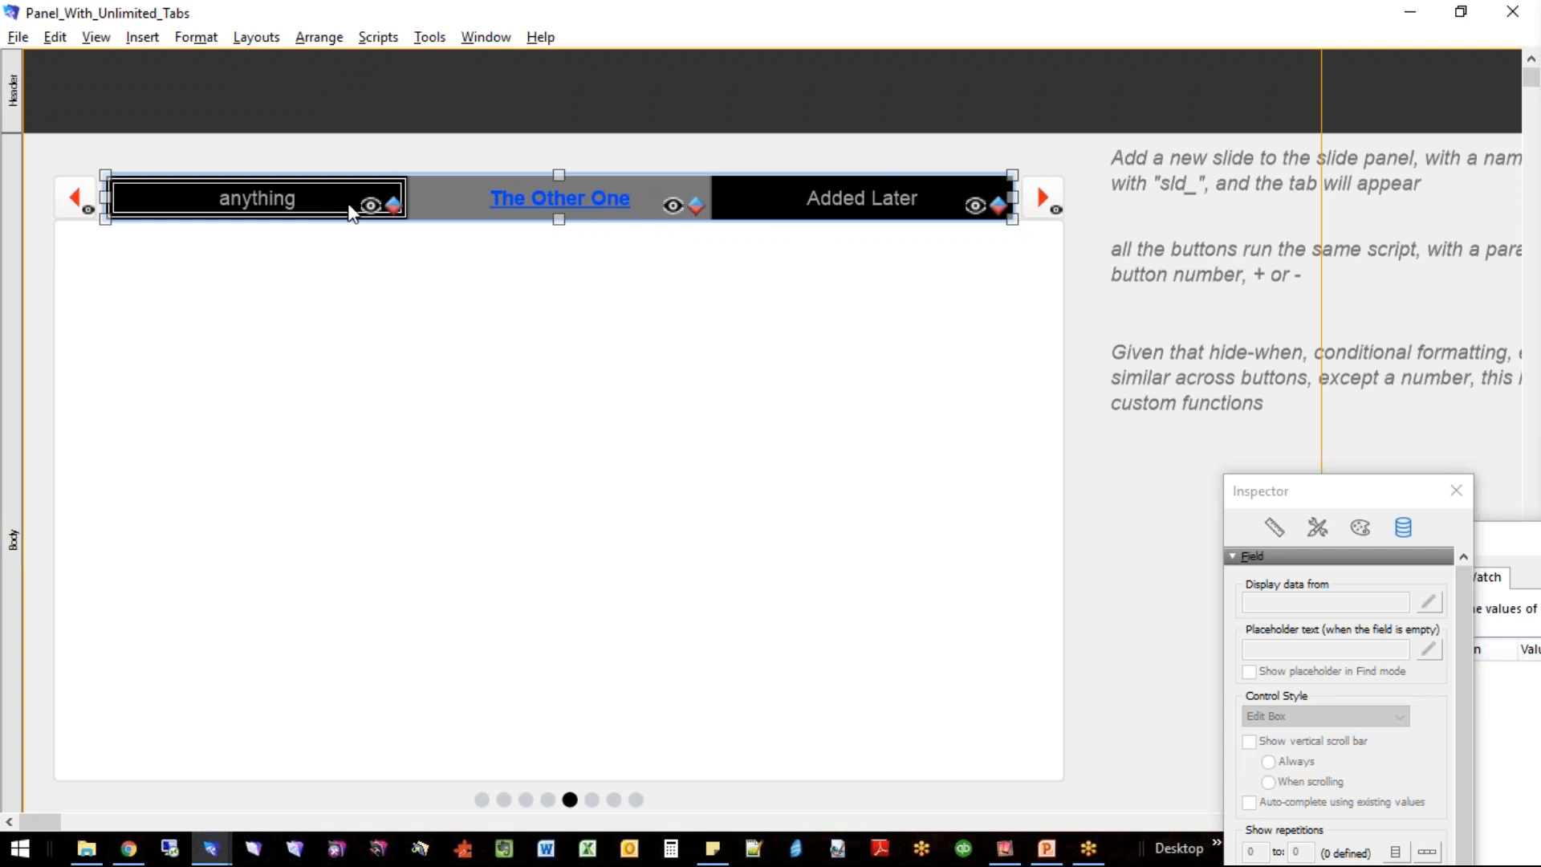
click(832, 206)
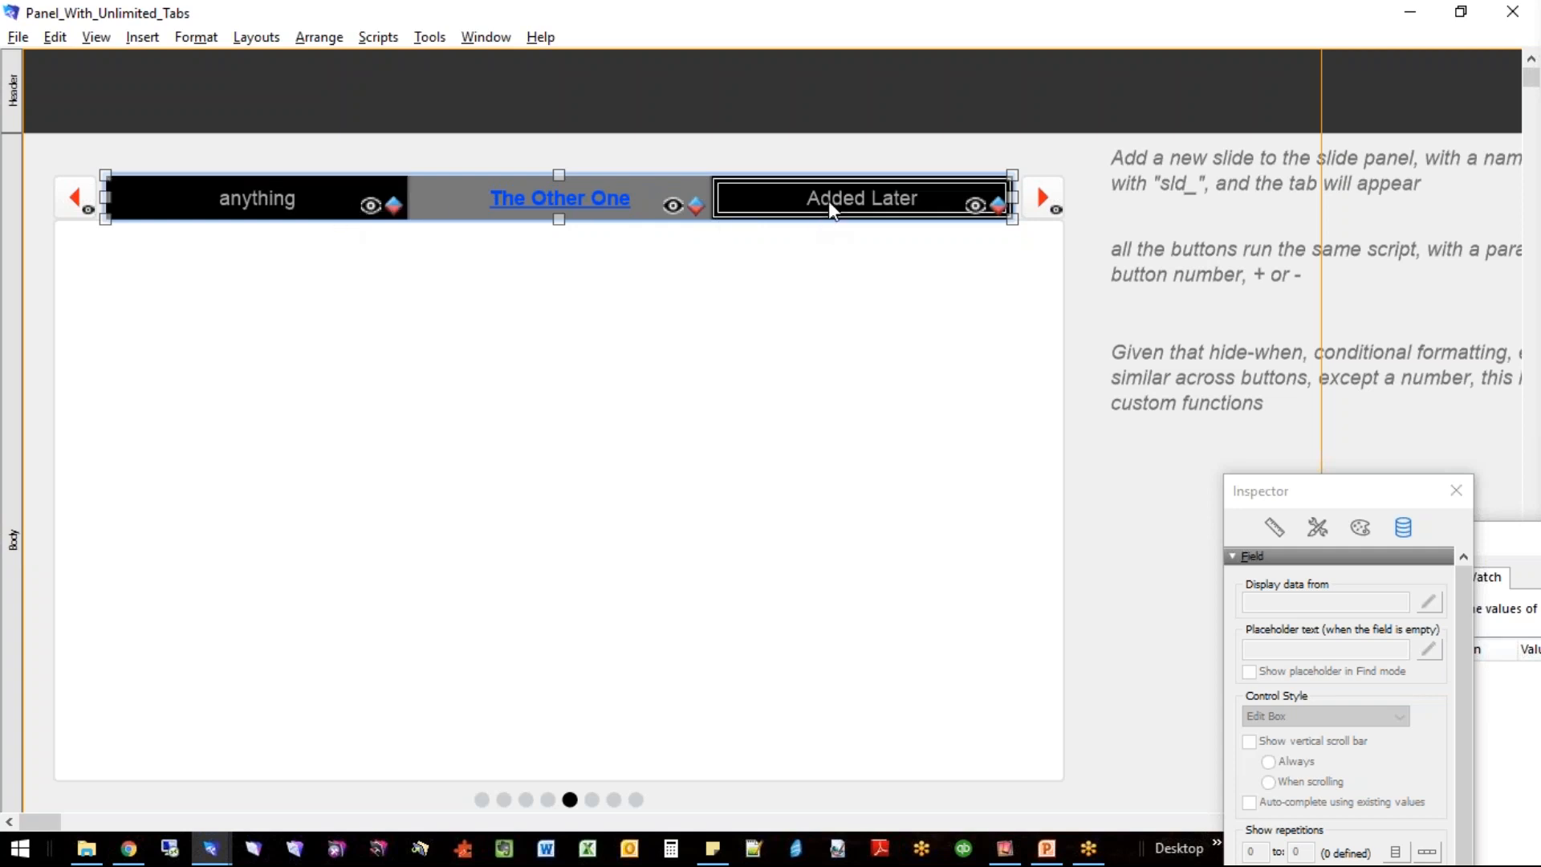
right_click(830, 205)
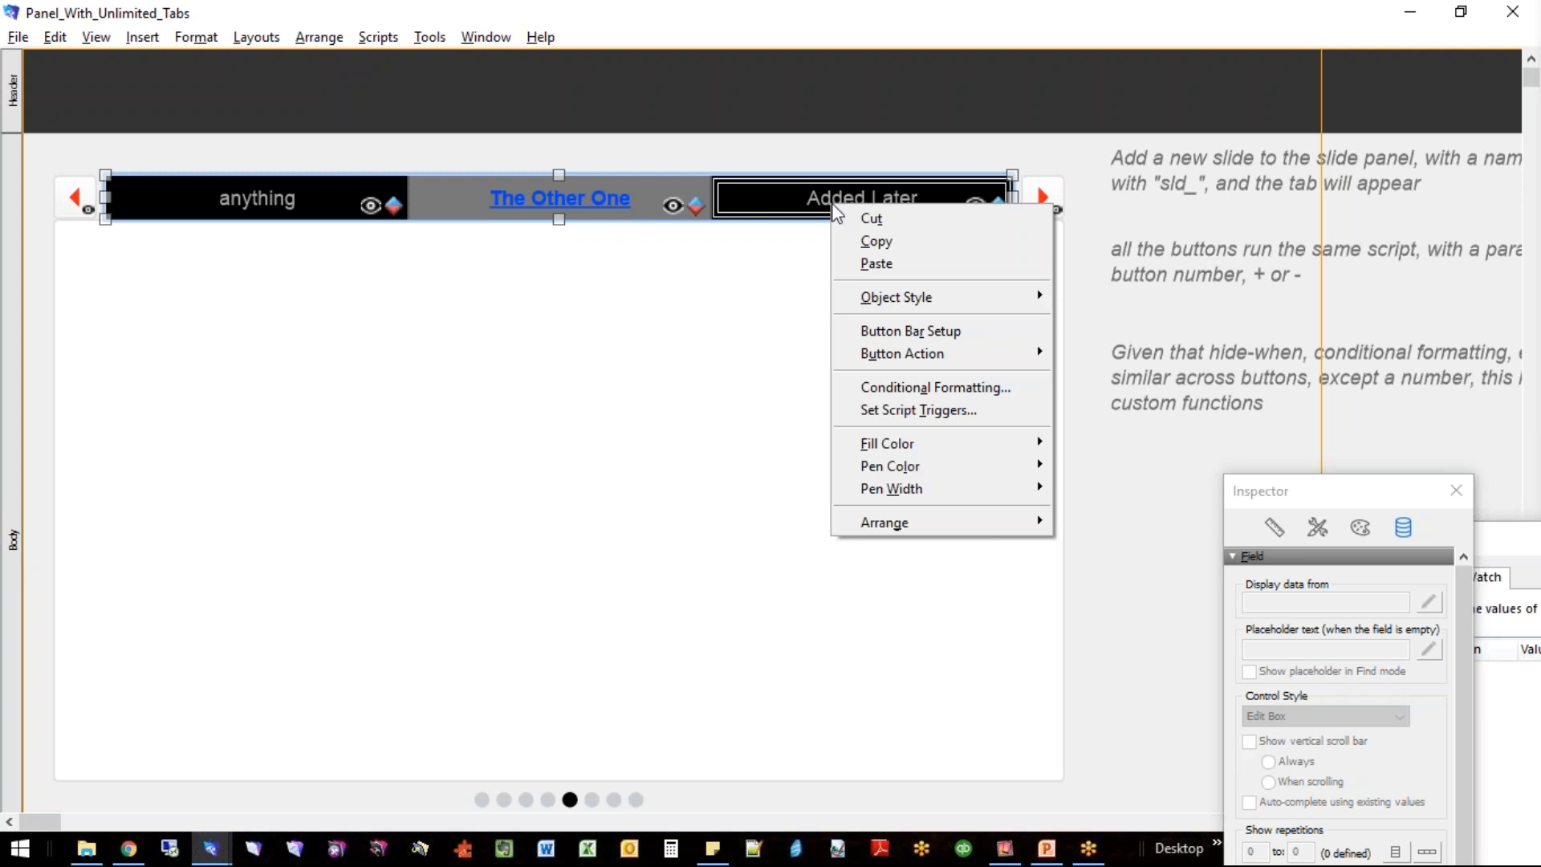
click(1196, 390)
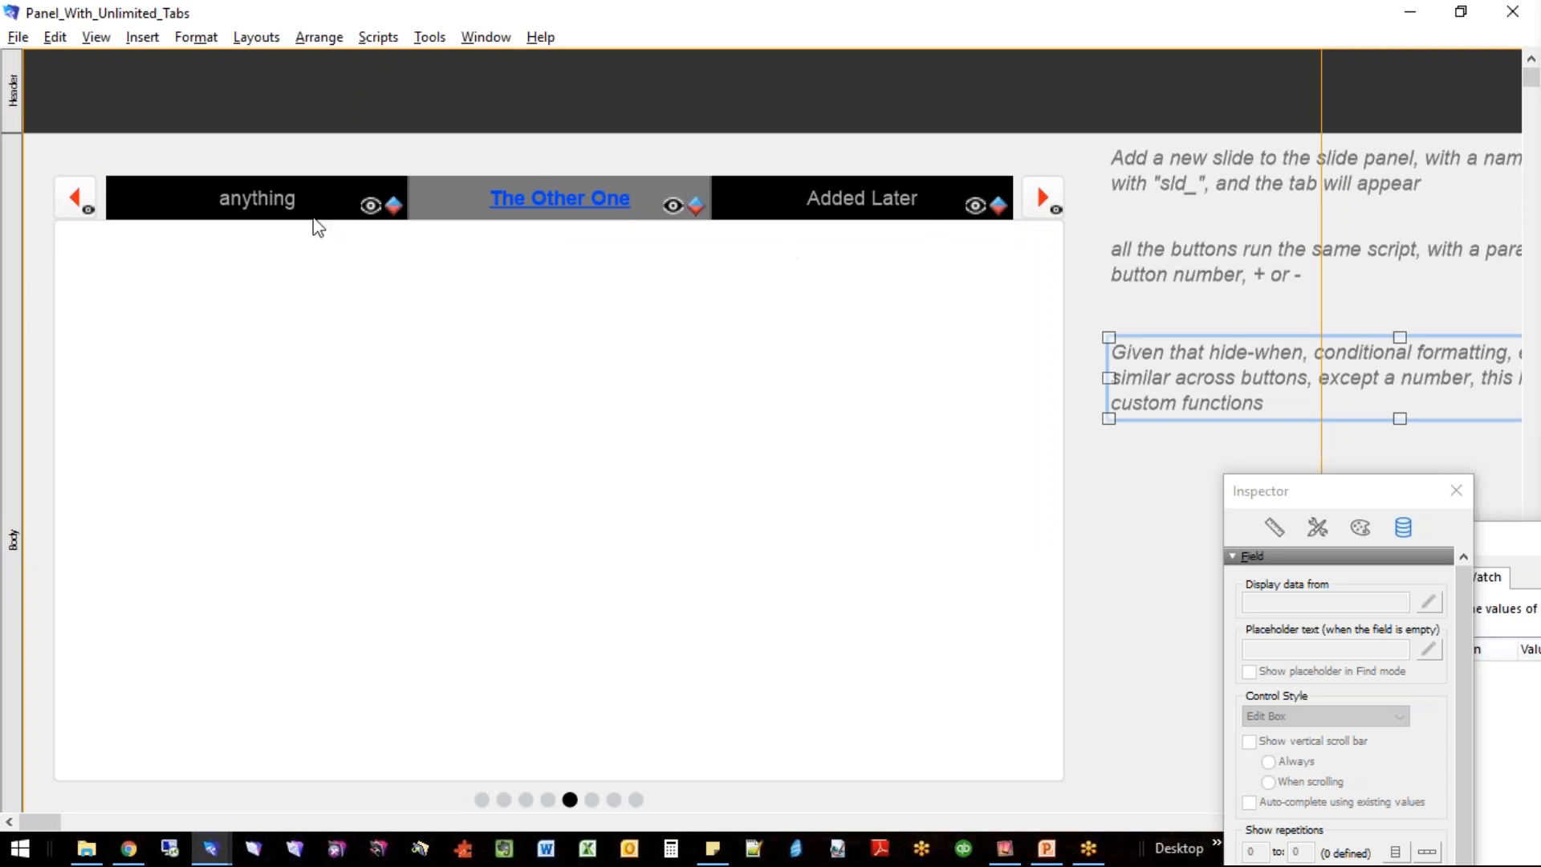
- Select the button bar, its anything segment and the slide panel beneath it in turn
click(244, 203)
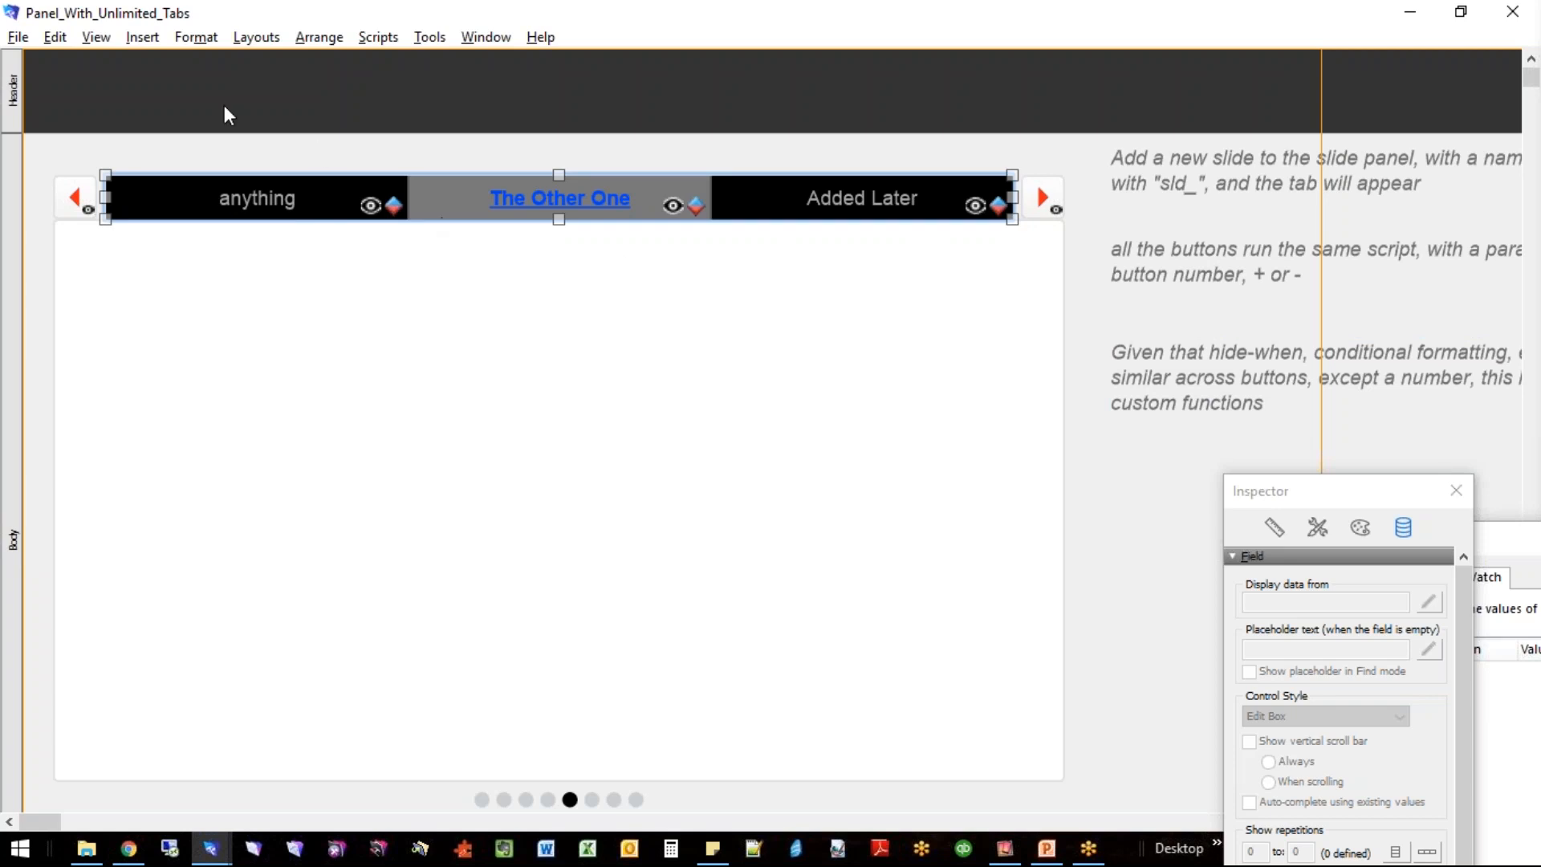
click(278, 207)
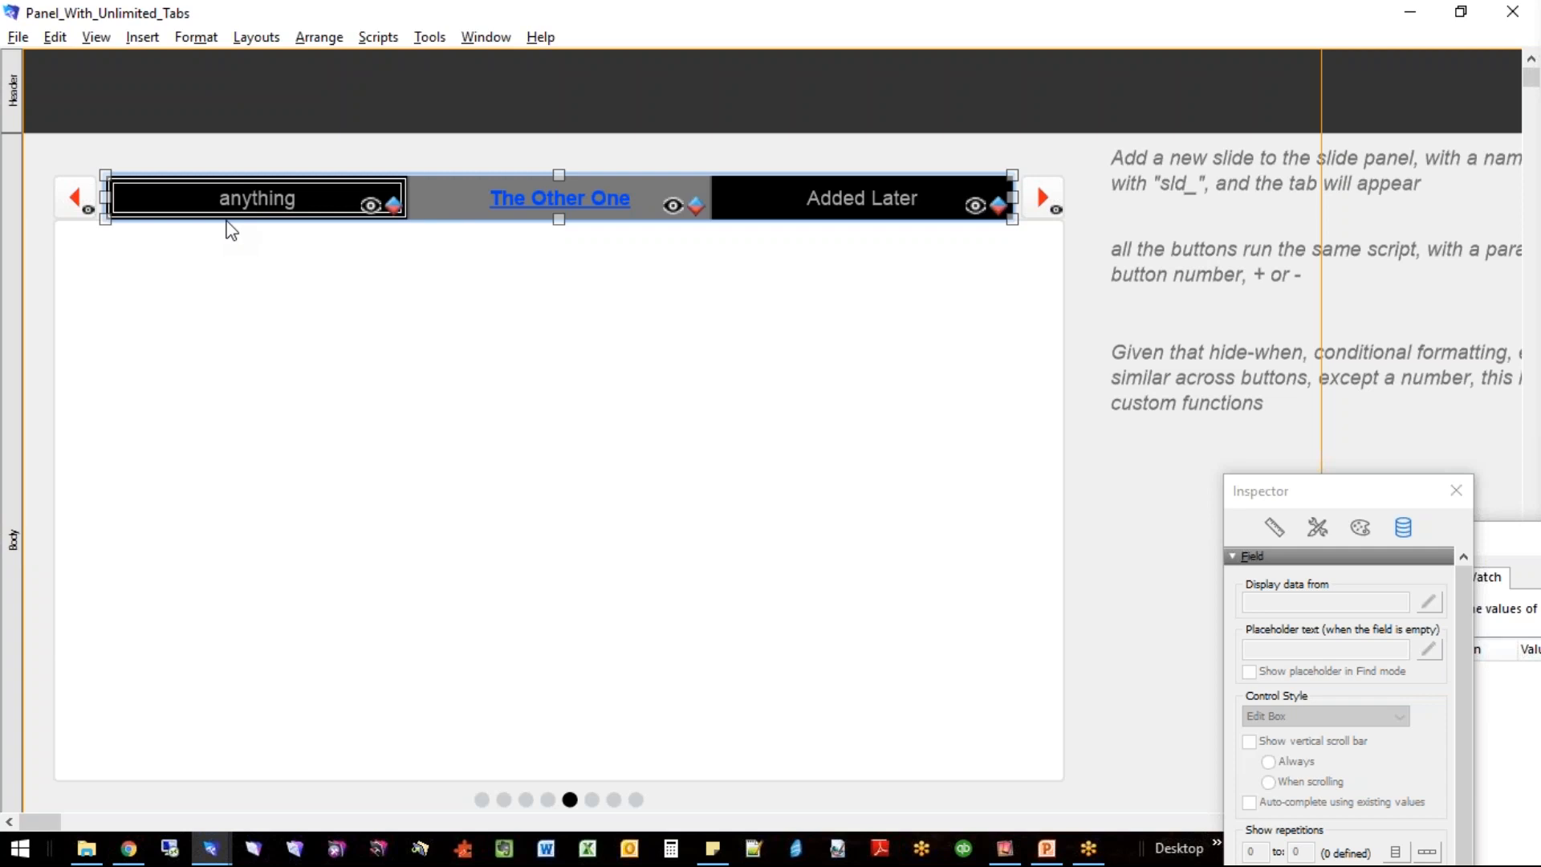
click(536, 259)
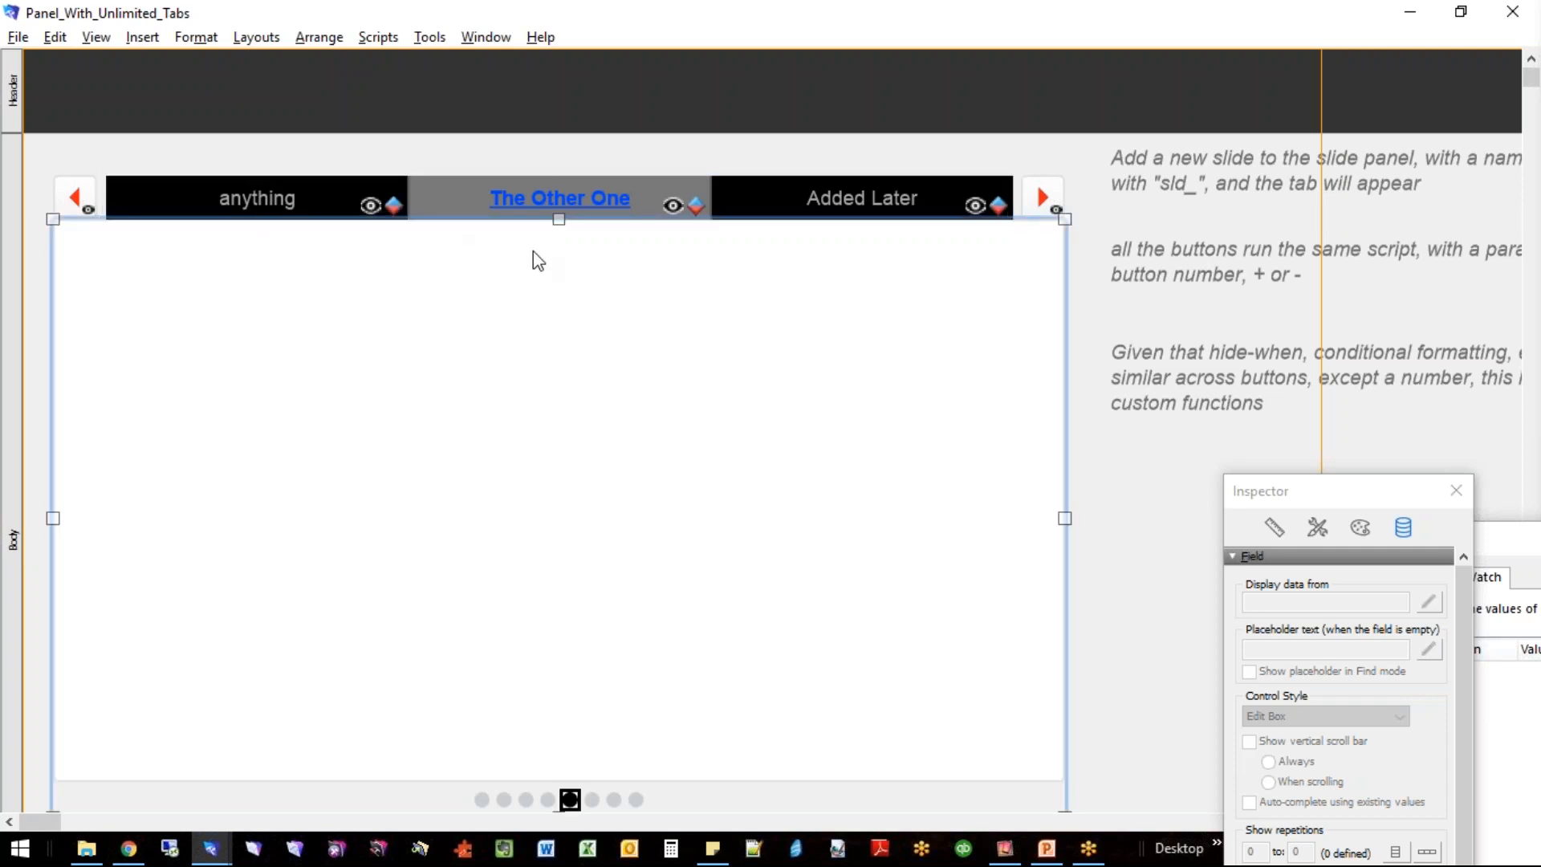
- Switch to Browse mode without saving the layout changes and close the Panel_With_Unlimited_Tabs window
key(ctrl+b)
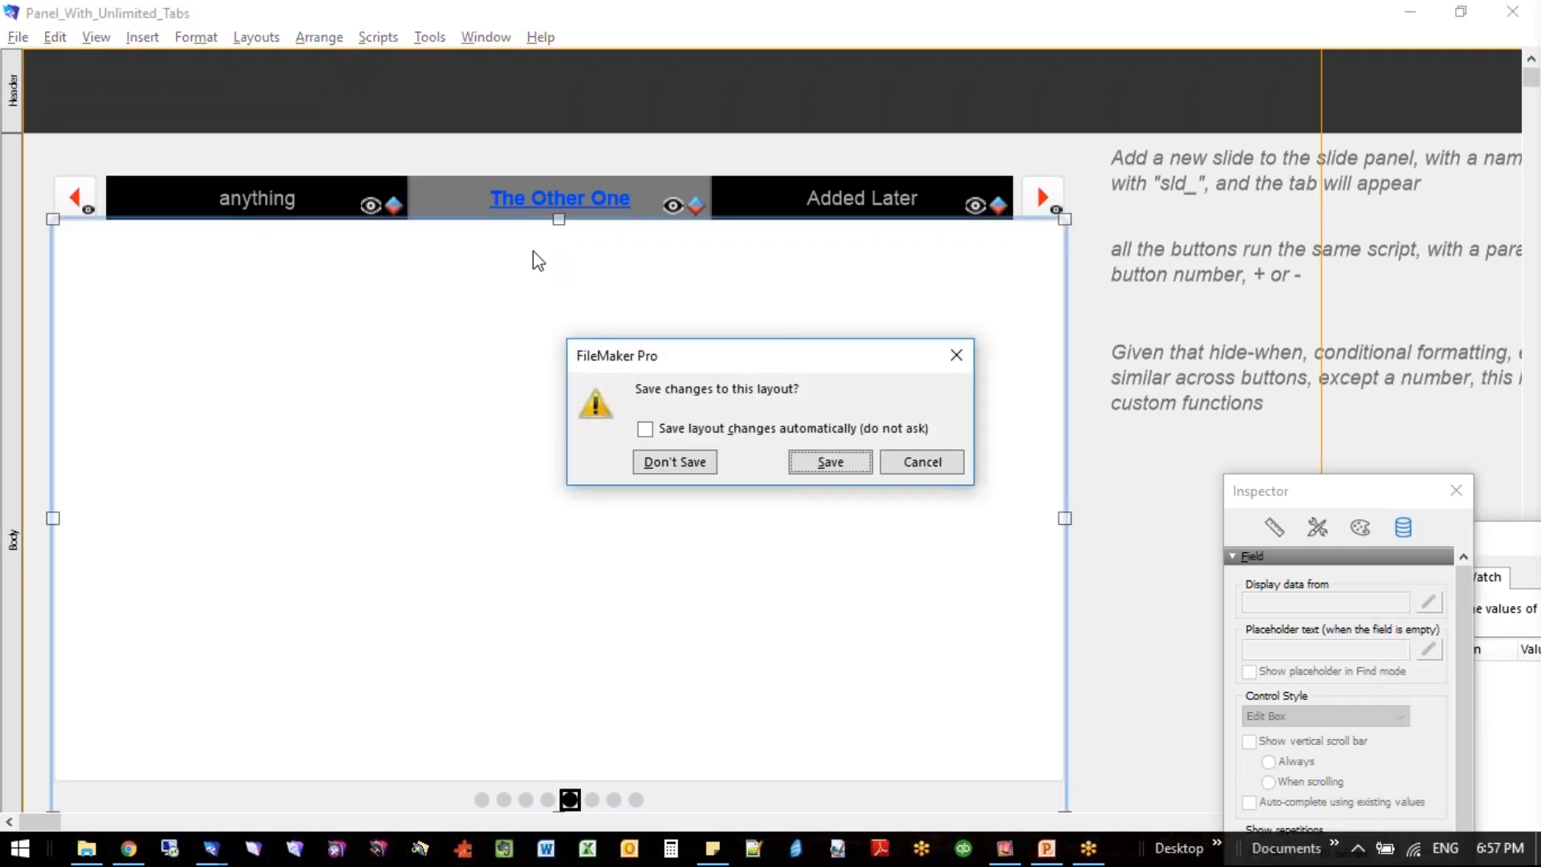
click(706, 470)
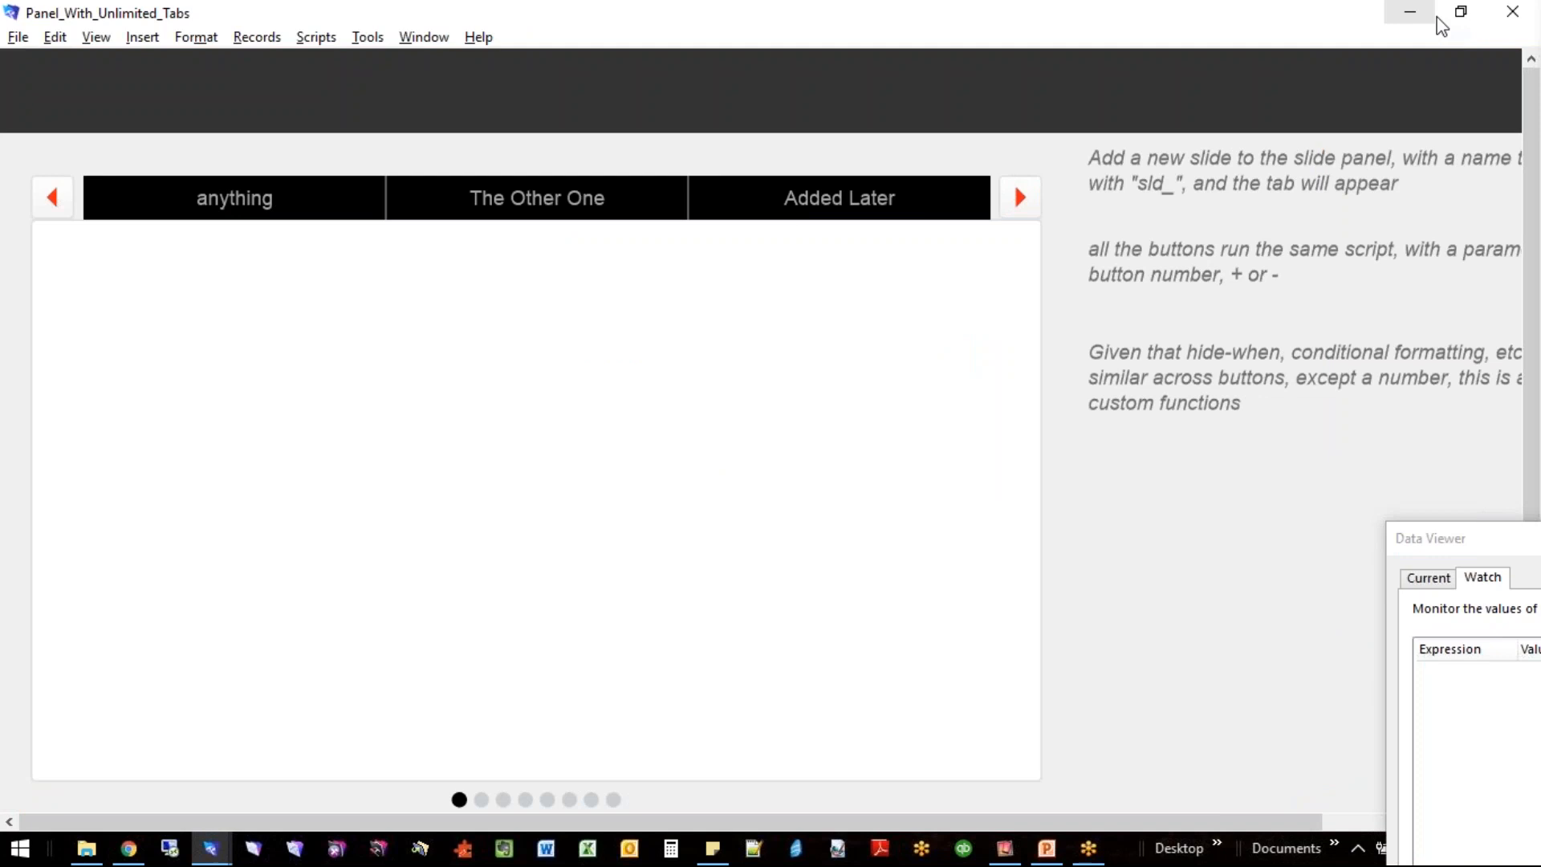
click(1512, 12)
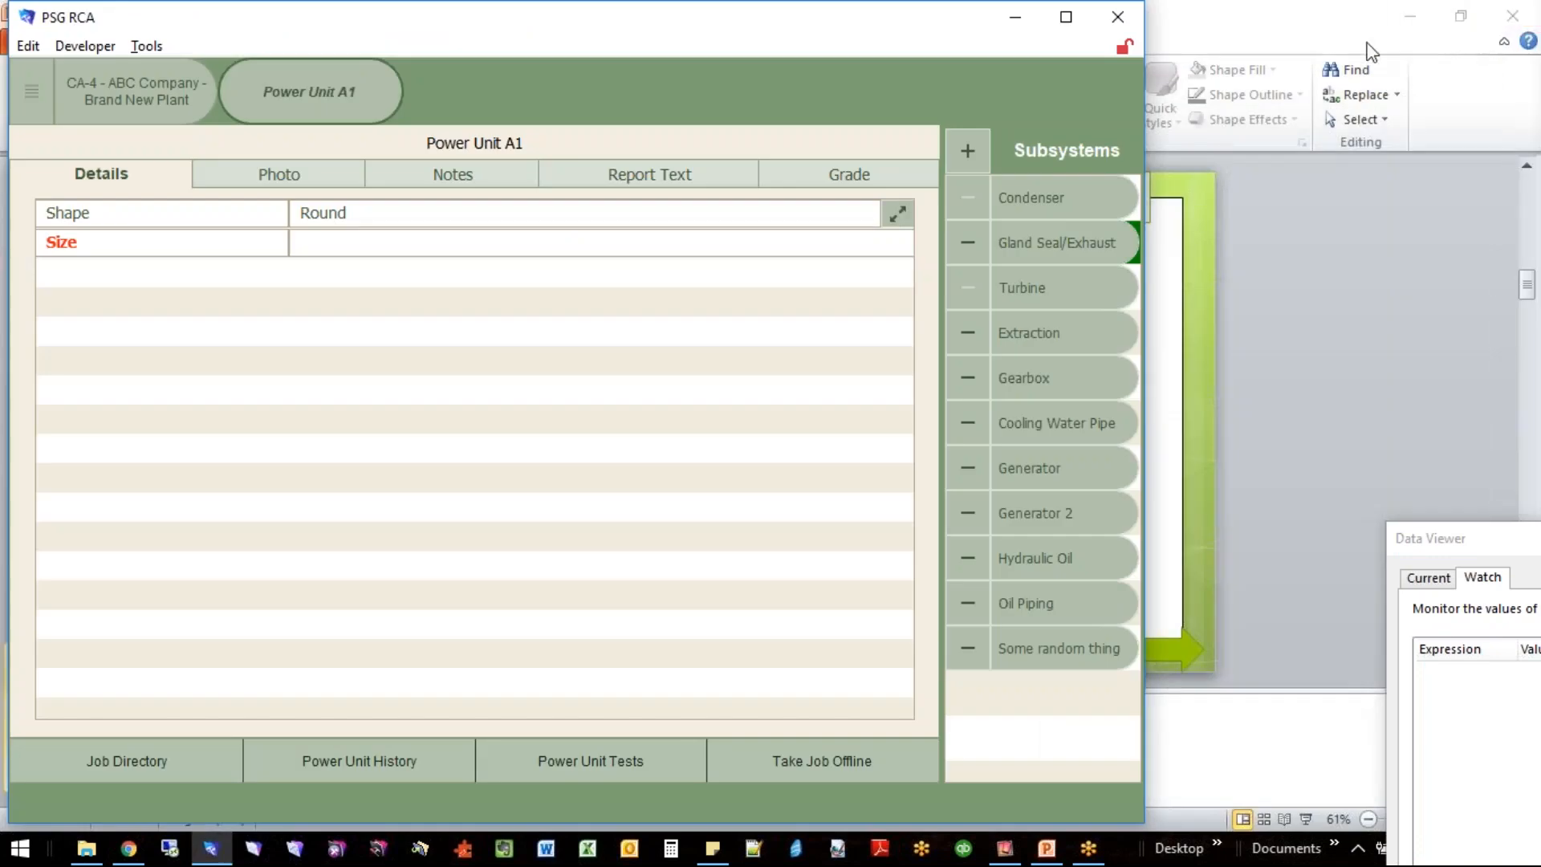
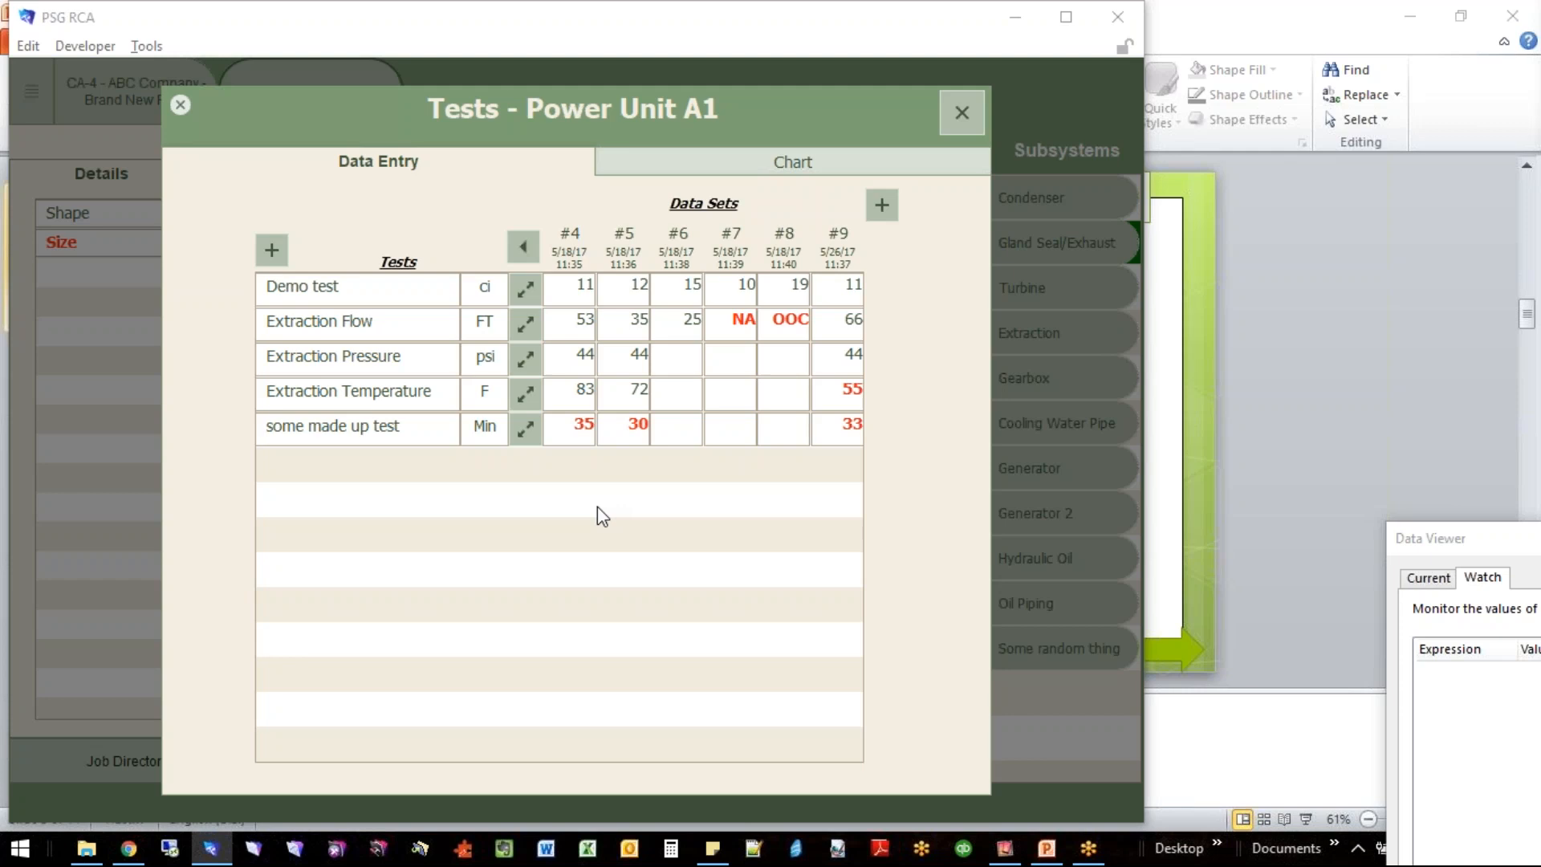
- Switch to PowerPoint, present the Dynamic Cross-tab Data Entry Interface slides through The Solution, and exit the slide show
click(1422, 439)
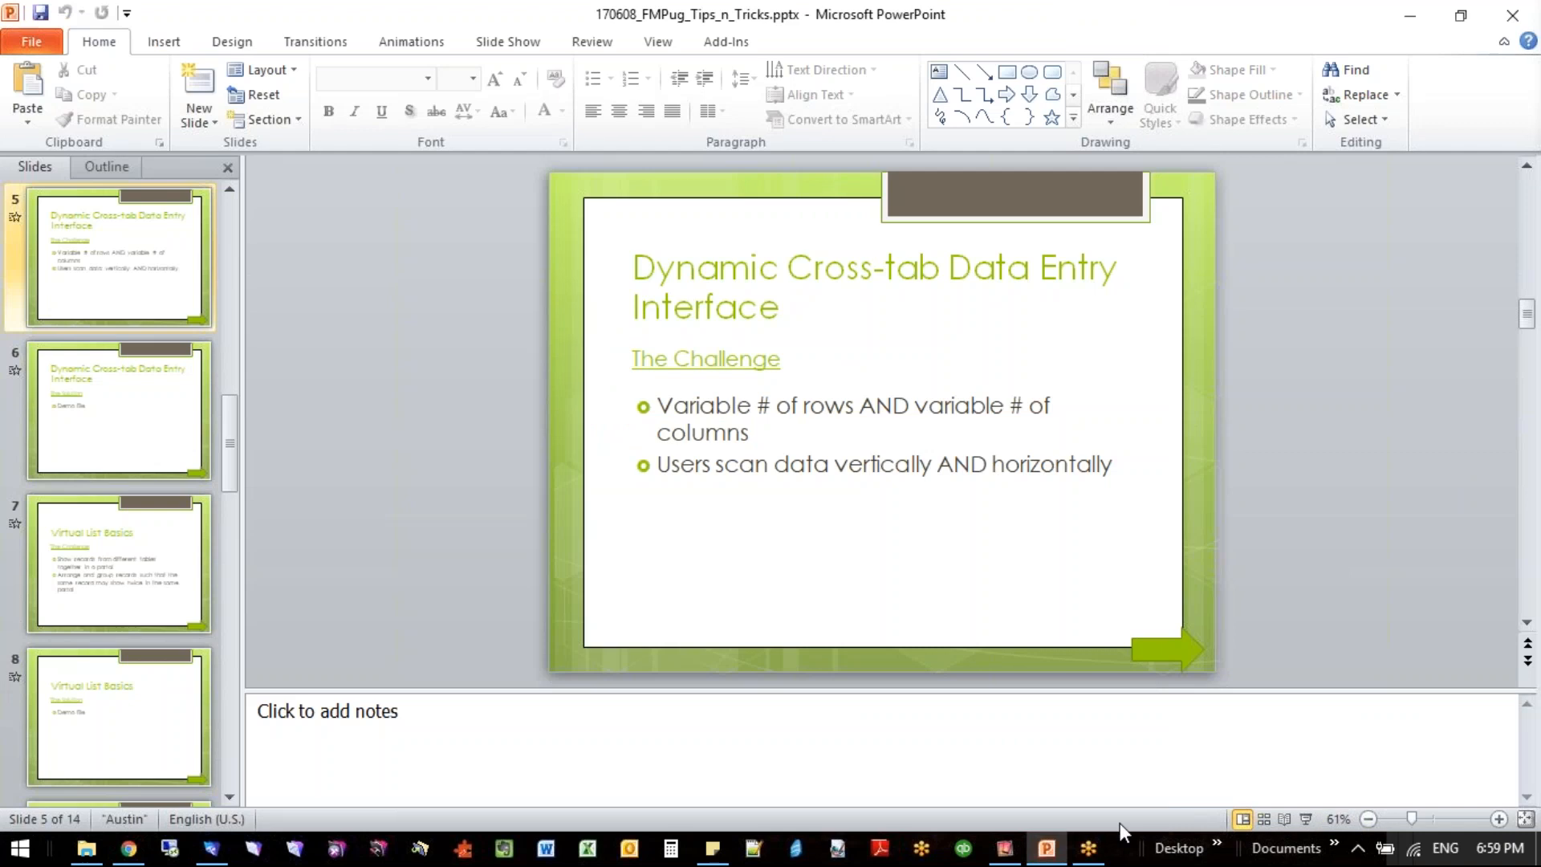
click(1305, 818)
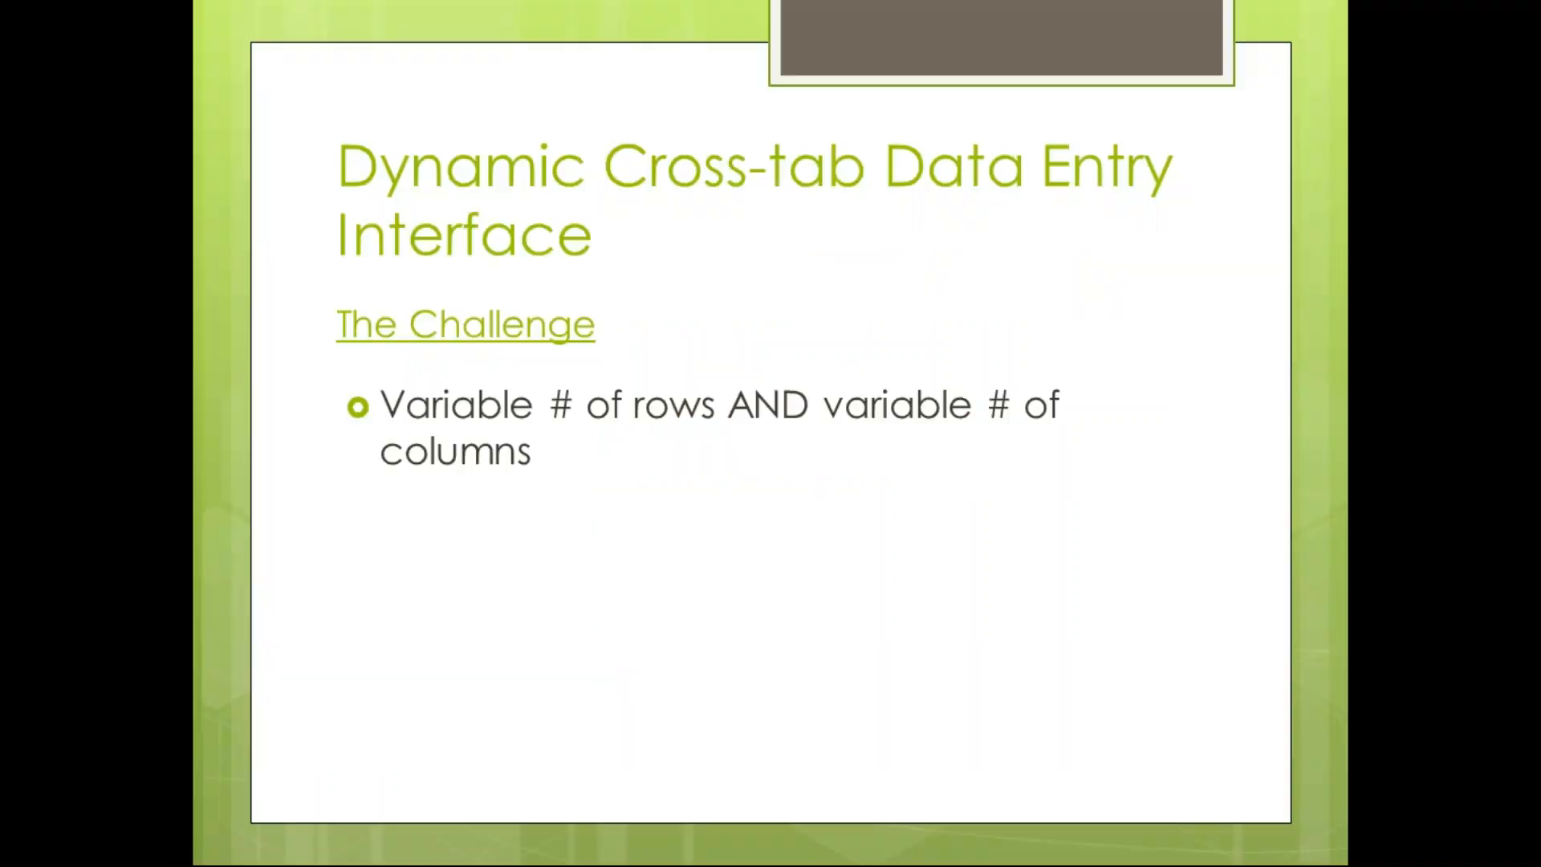
key(Right)
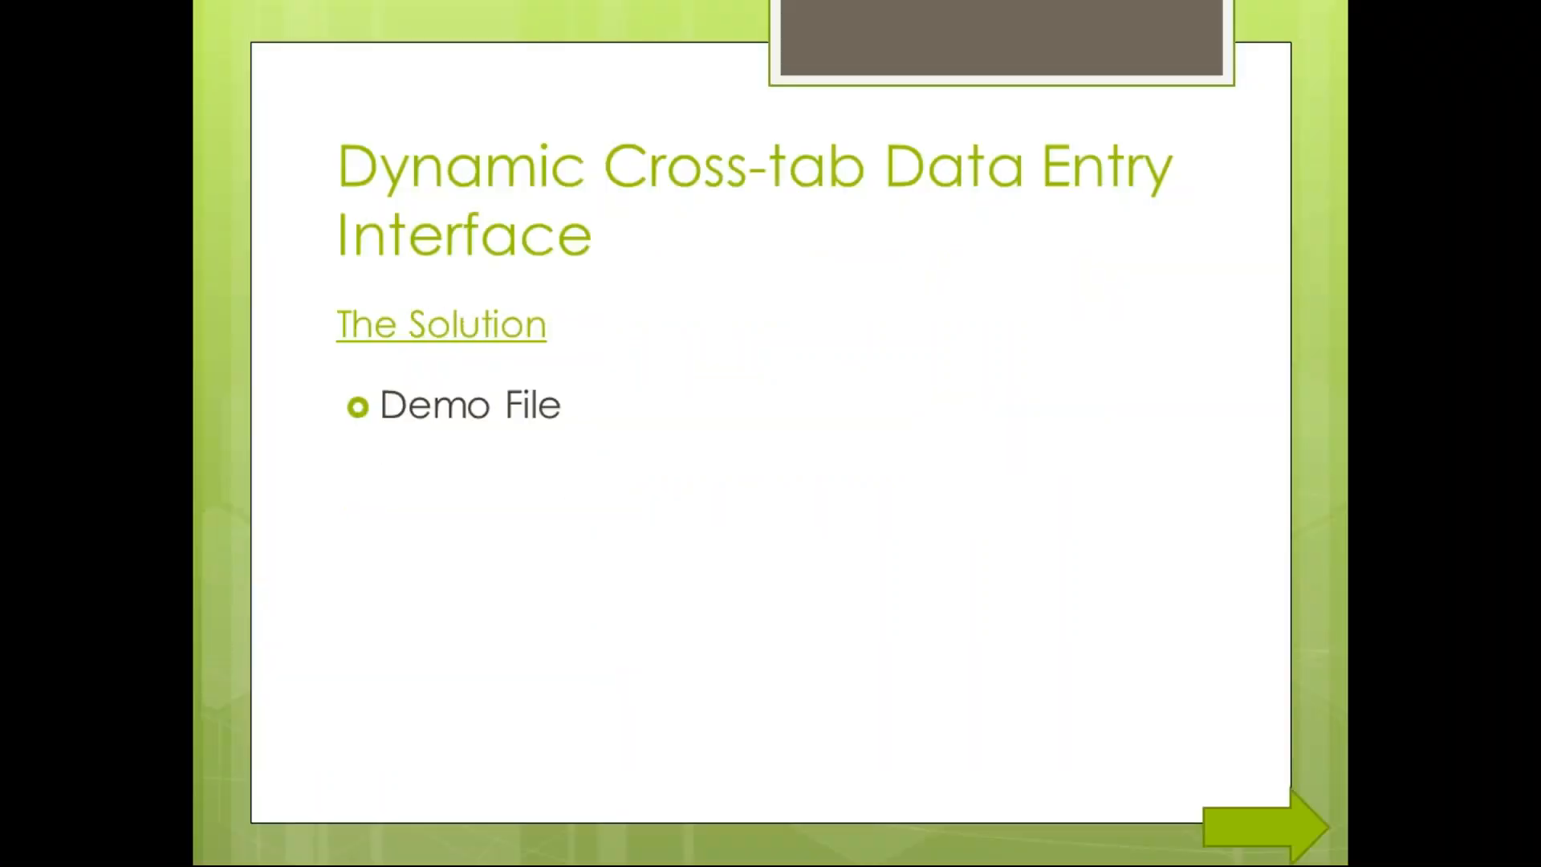
key(Escape)
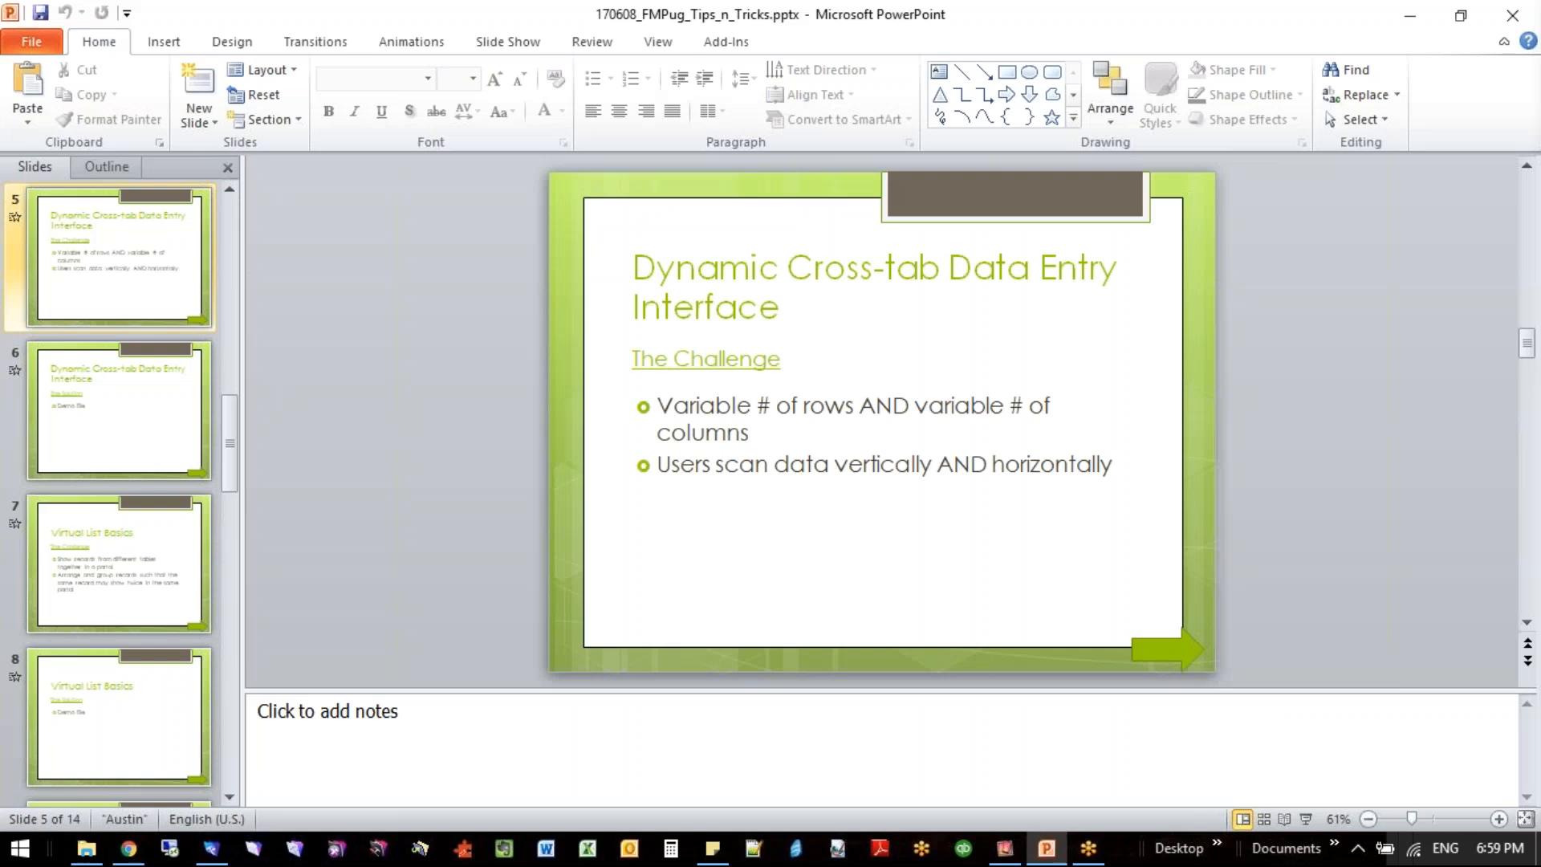
- Return to the PSG RCA file in FileMaker and close its Tests - Power Unit A1 window
click(213, 849)
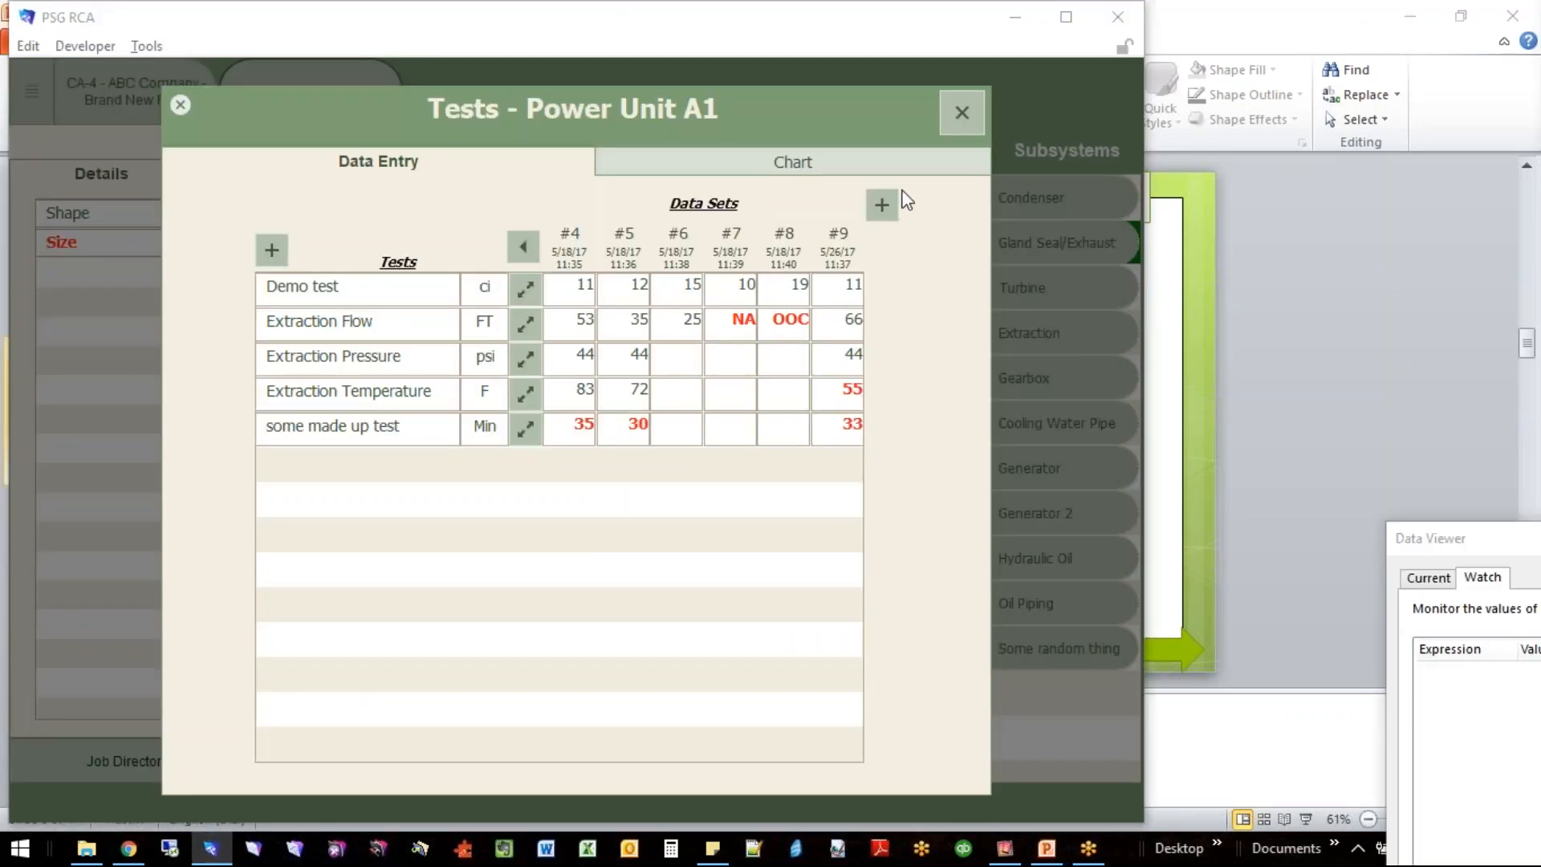
click(979, 111)
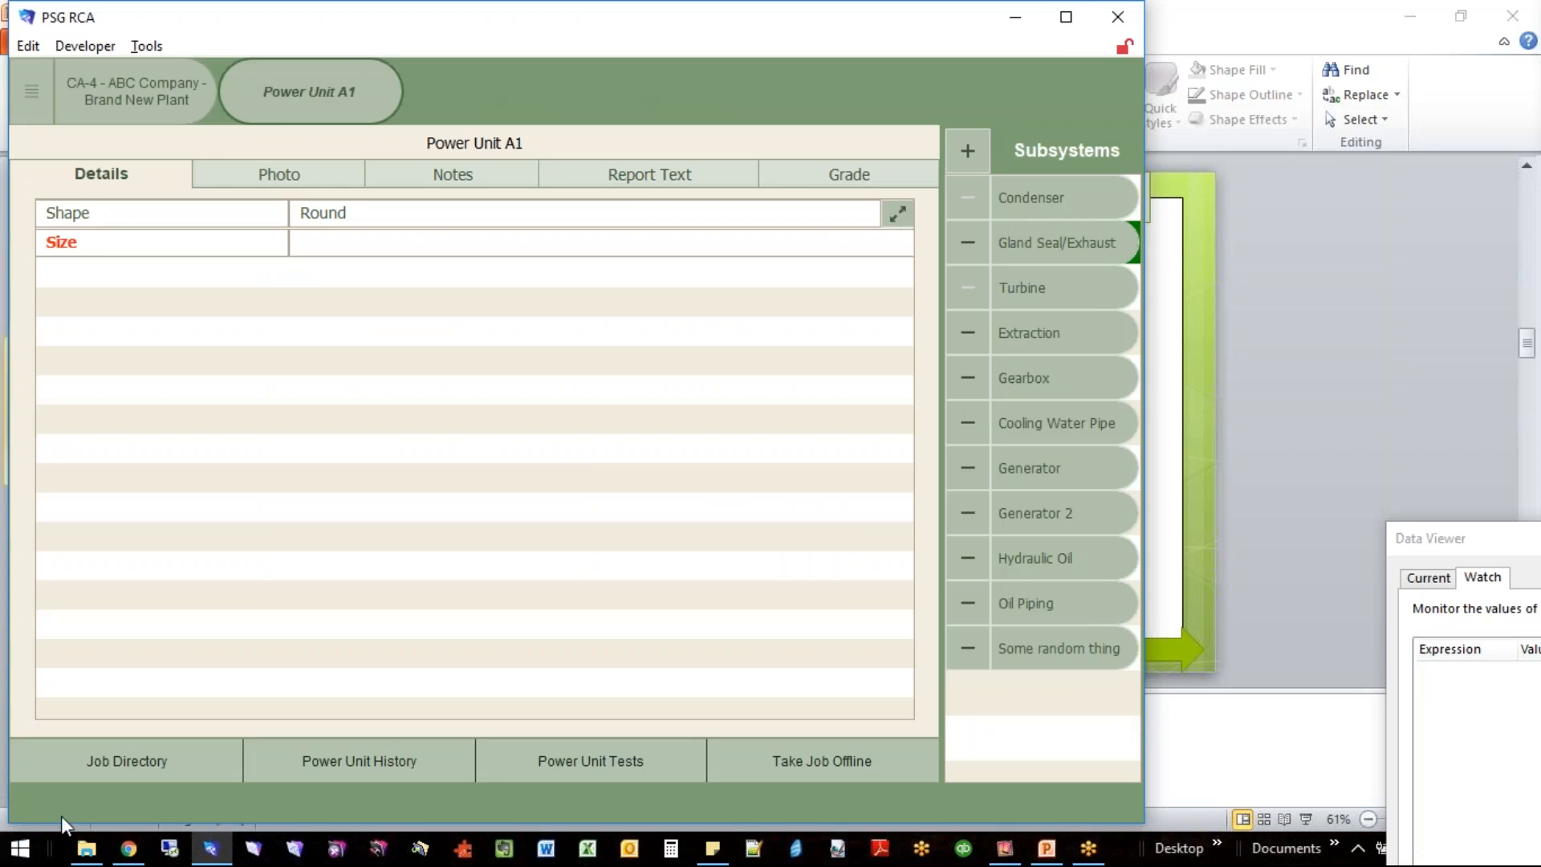
- Open Cross_Tab_Portal.fmp12 from the 170608_FMPUG folder and widen its window
click(87, 849)
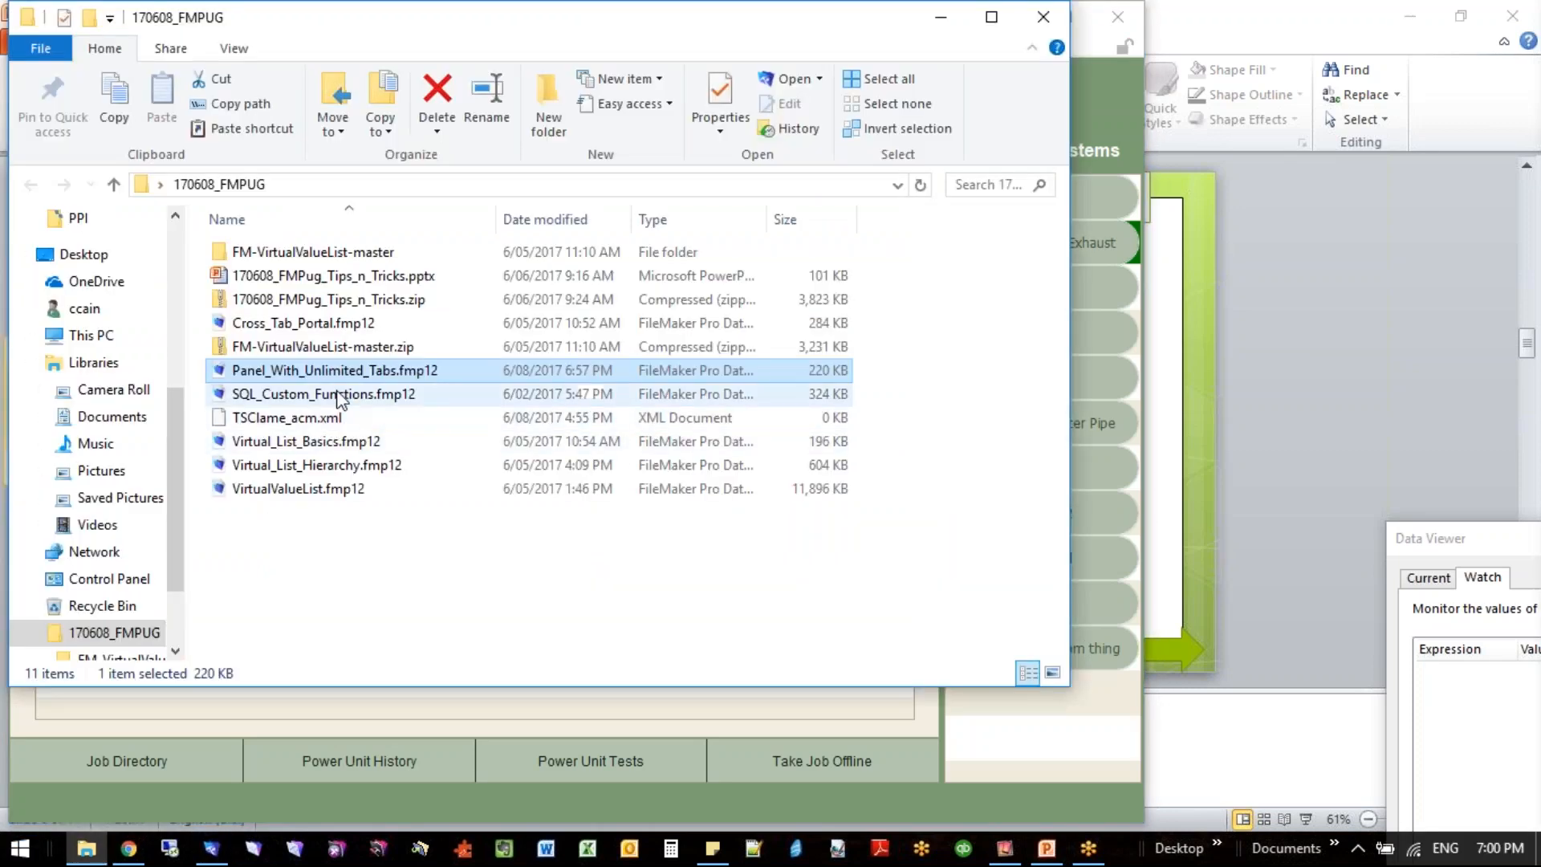
click(324, 325)
double_click(324, 324)
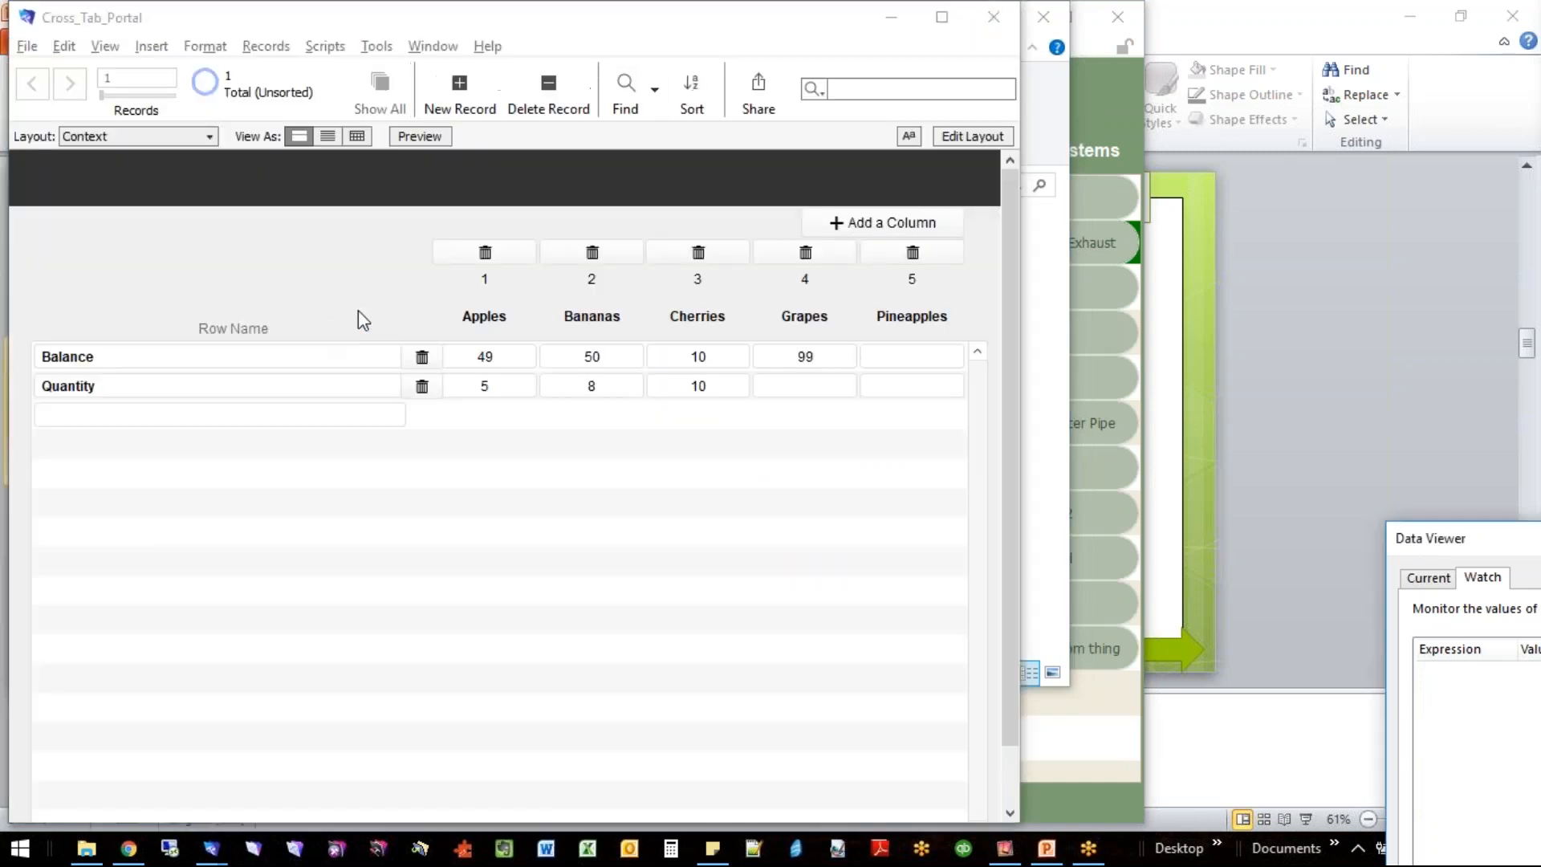
click(1021, 446)
drag(1021, 445, 1262, 450)
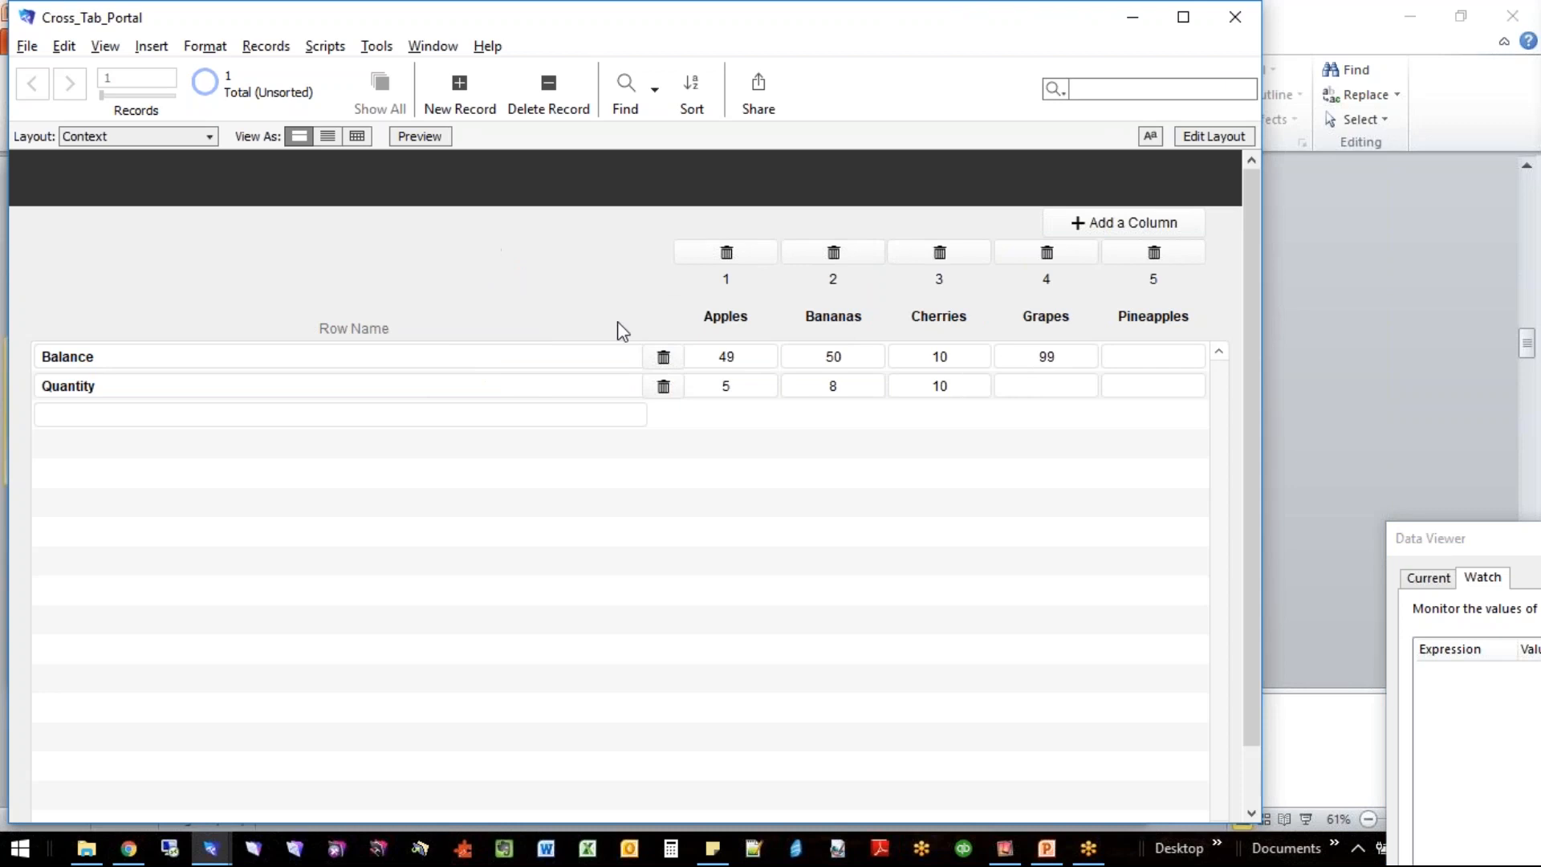
- Examine the Context, Rows, Columns and Data tables in Manage Database, moving the dialog clear of the layout's row names
key(ctrl+shift+d)
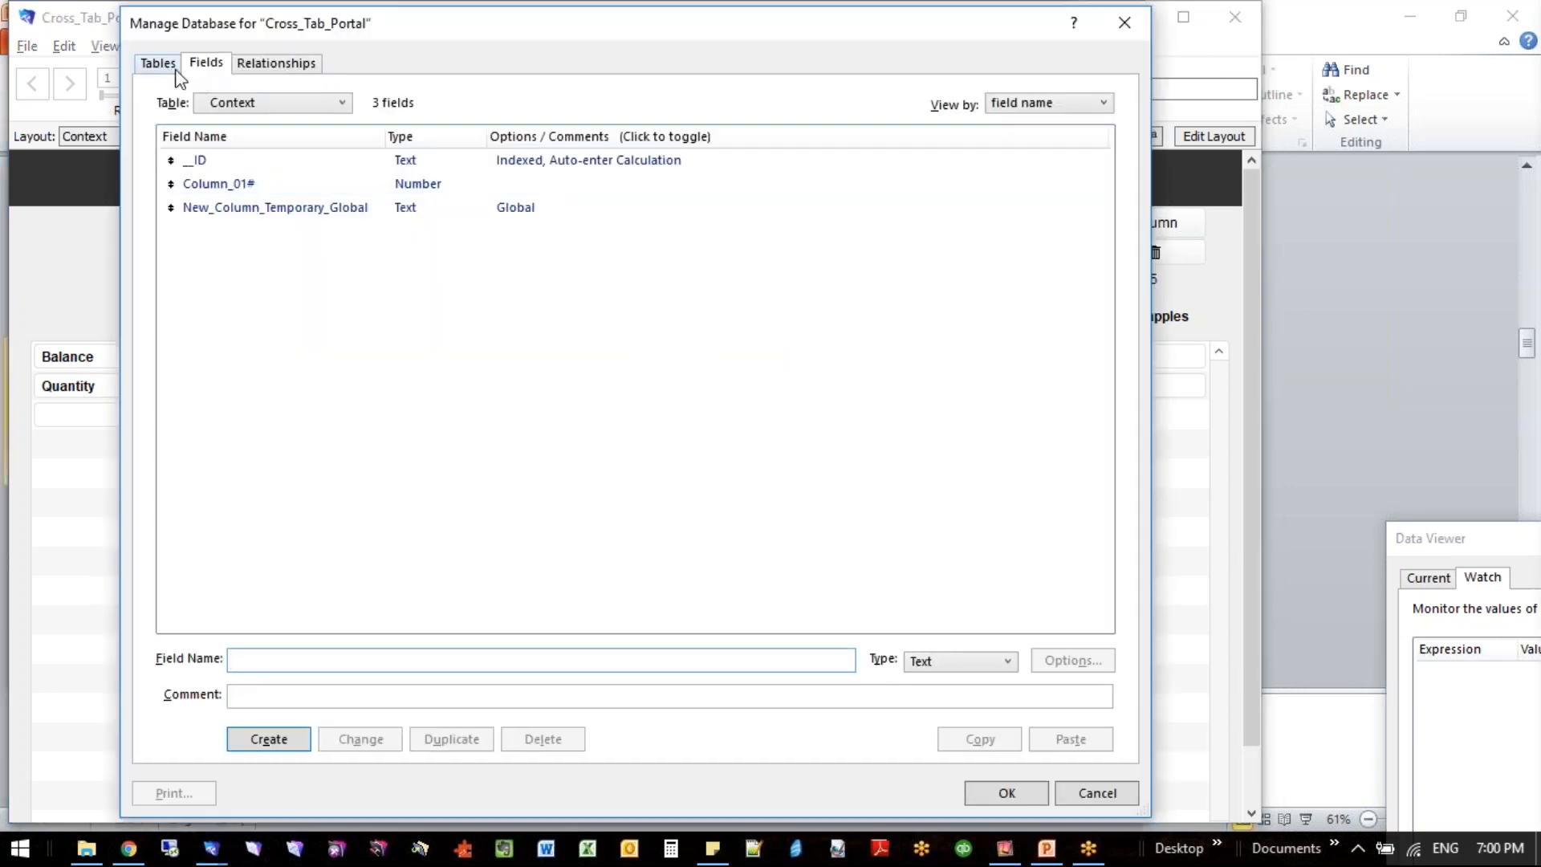
click(176, 69)
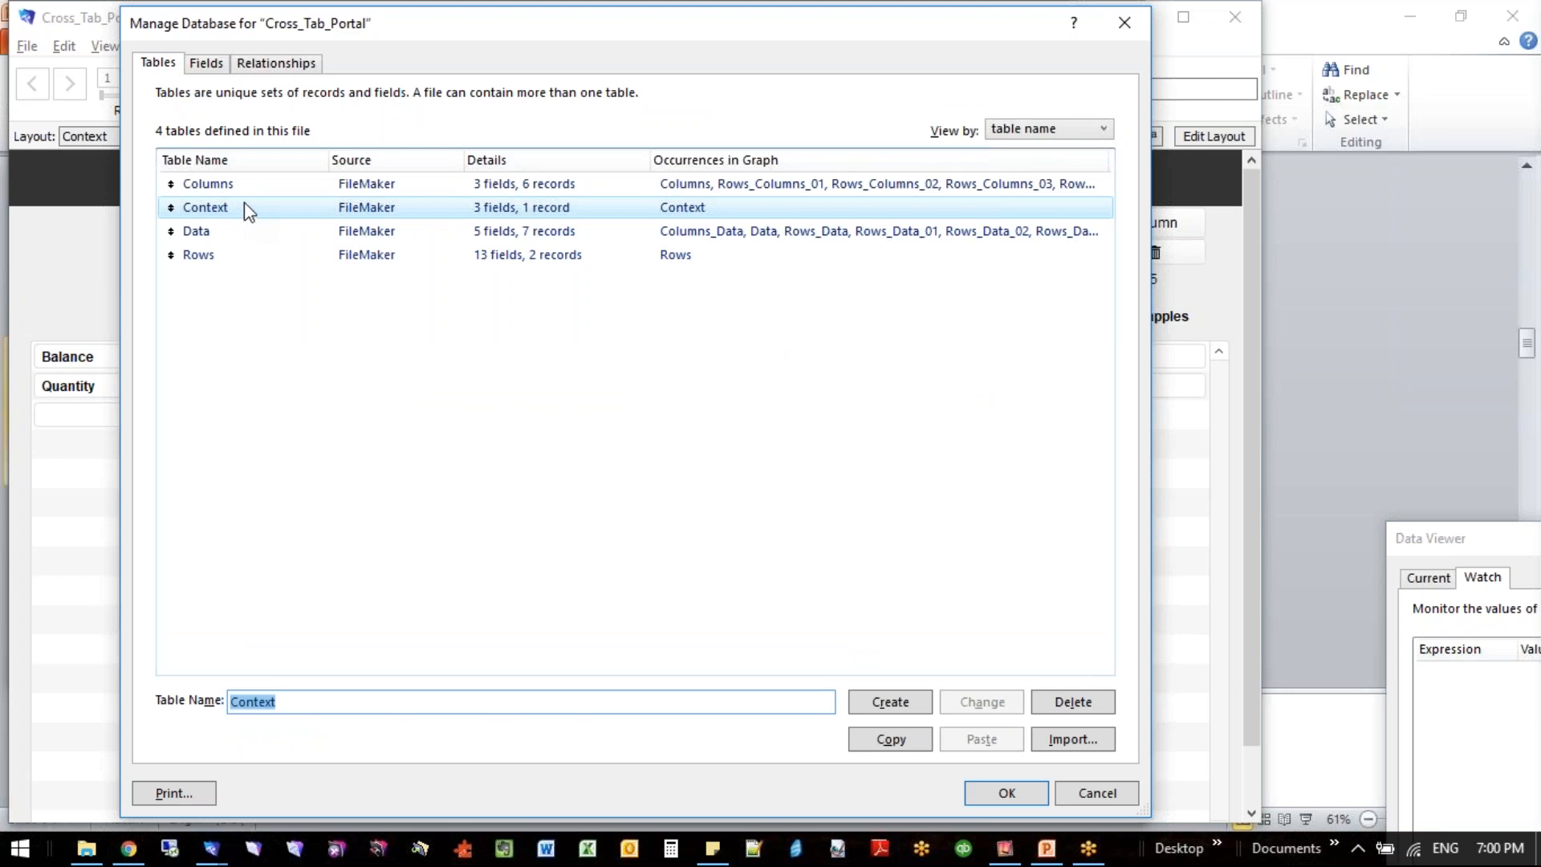
click(222, 210)
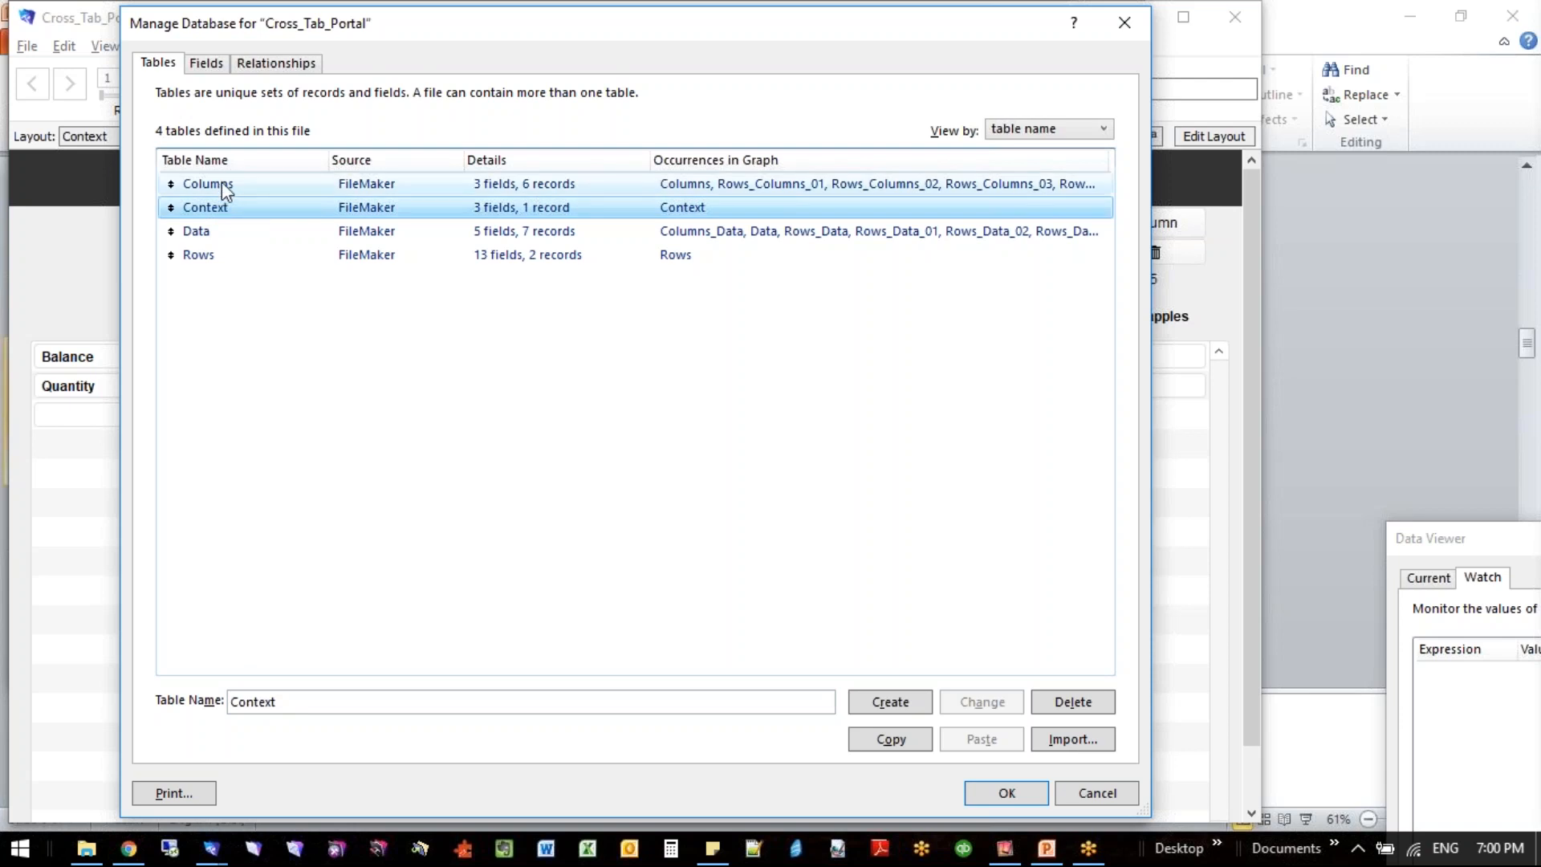
click(219, 253)
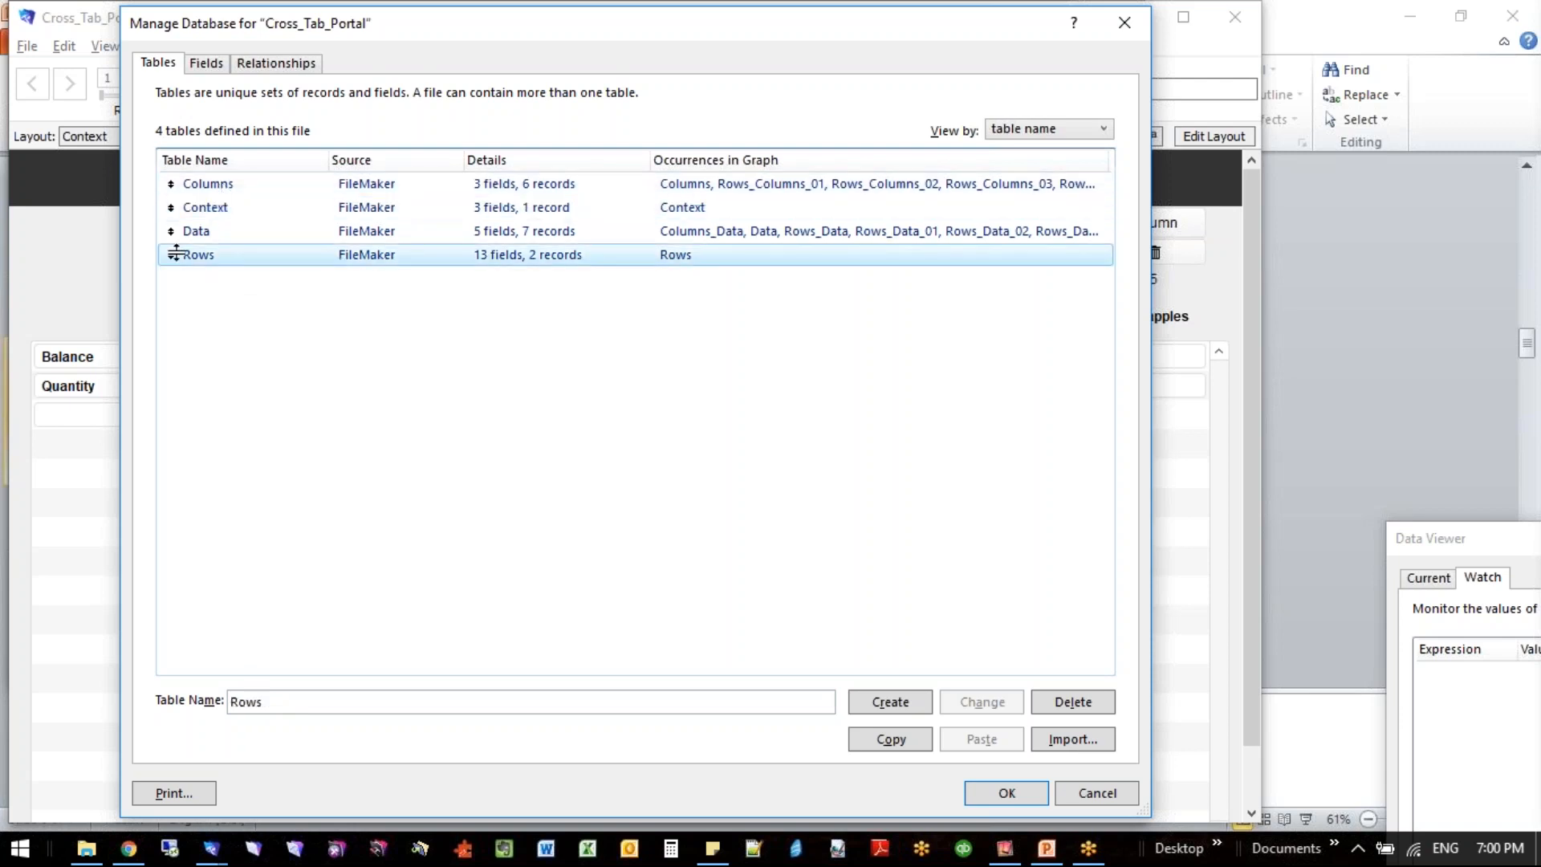
drag(325, 30, 973, 10)
click(836, 163)
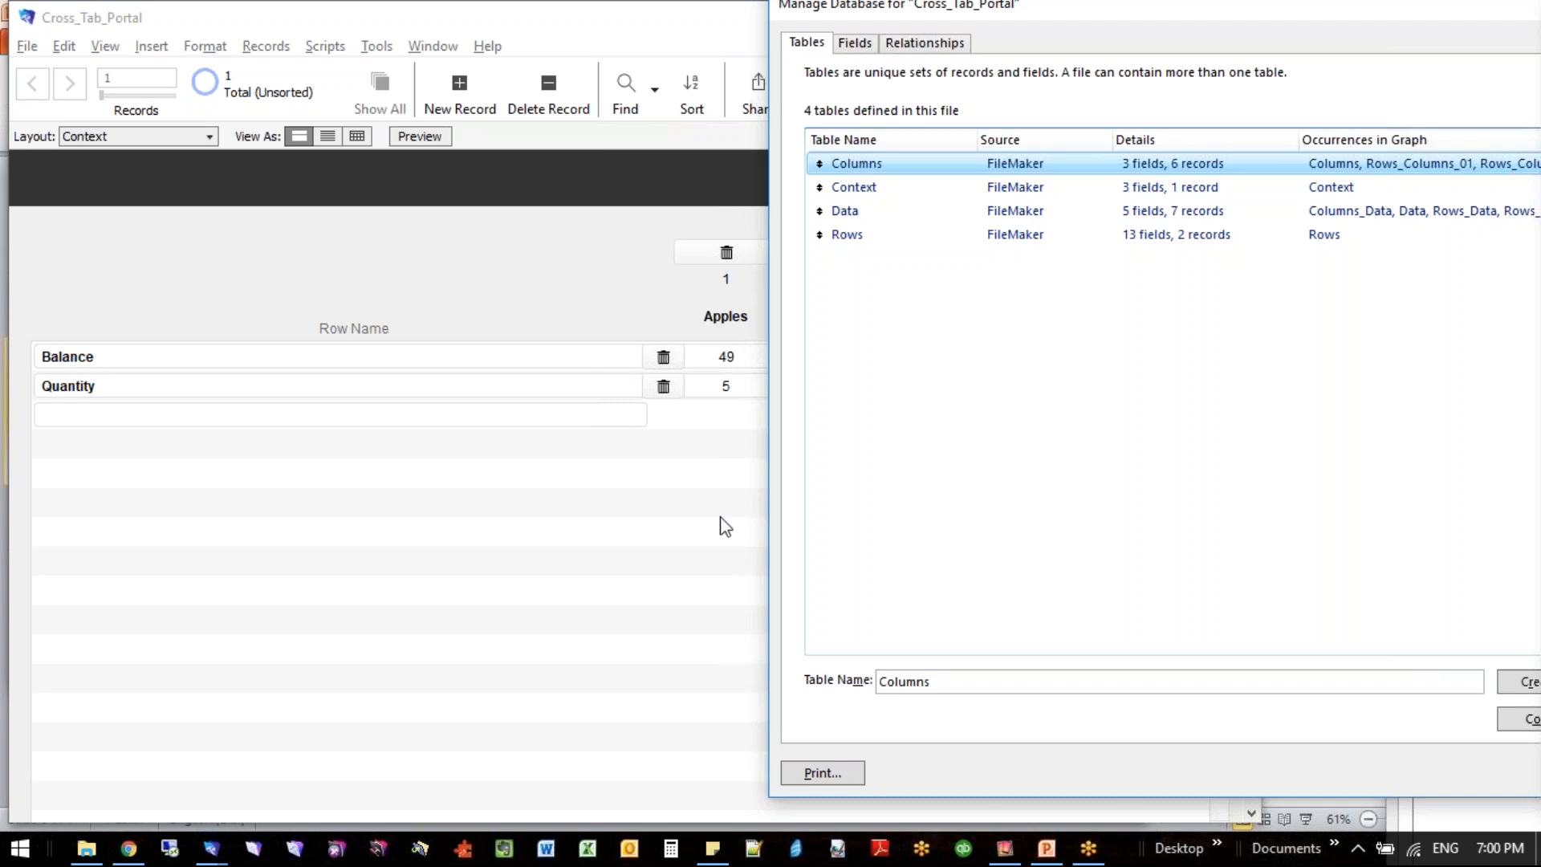
click(879, 215)
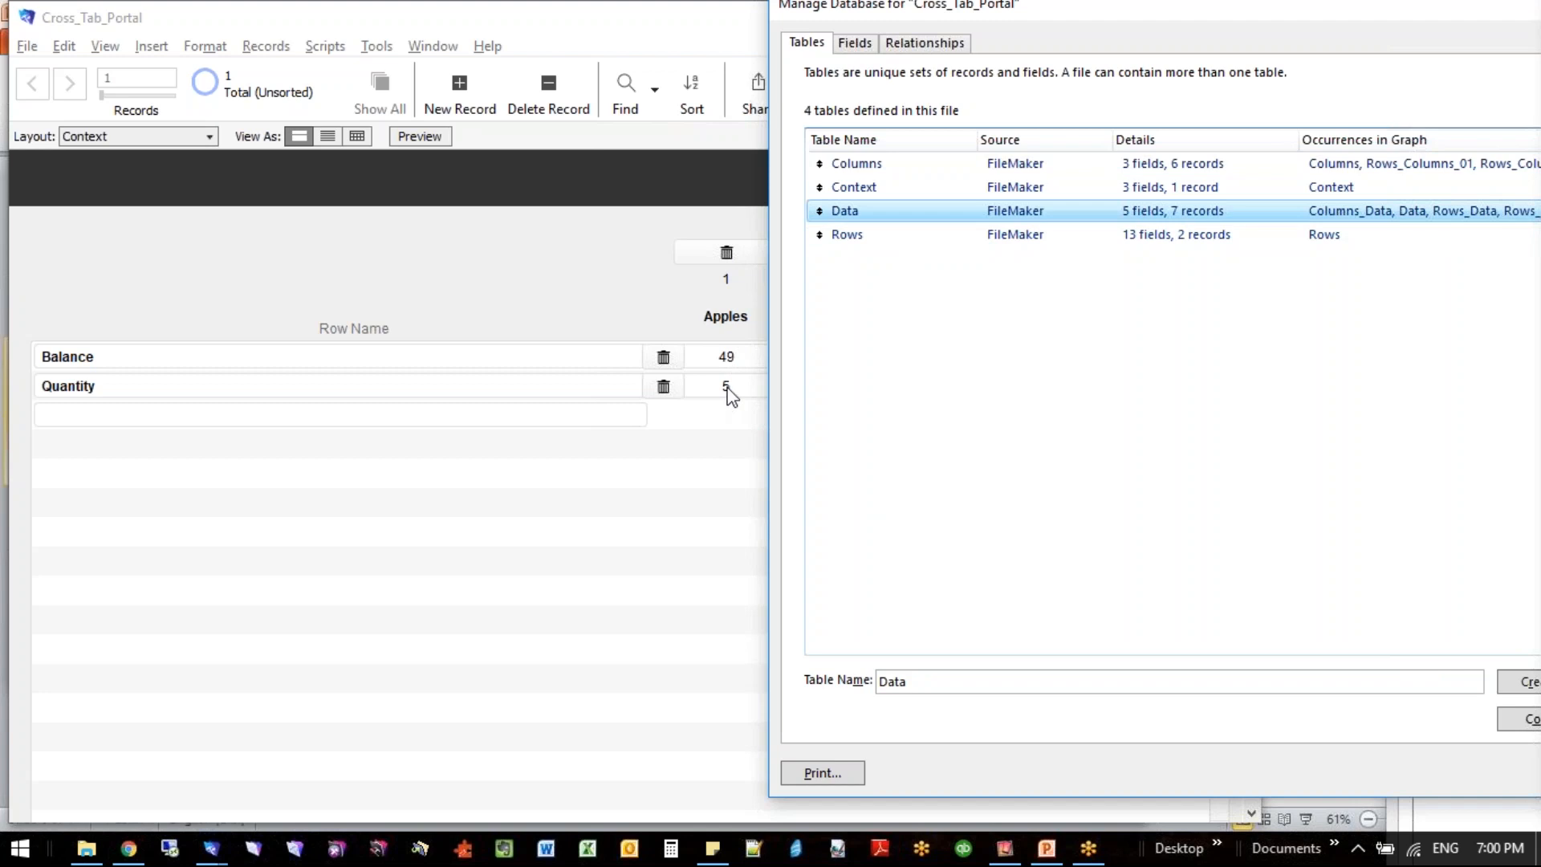
click(860, 199)
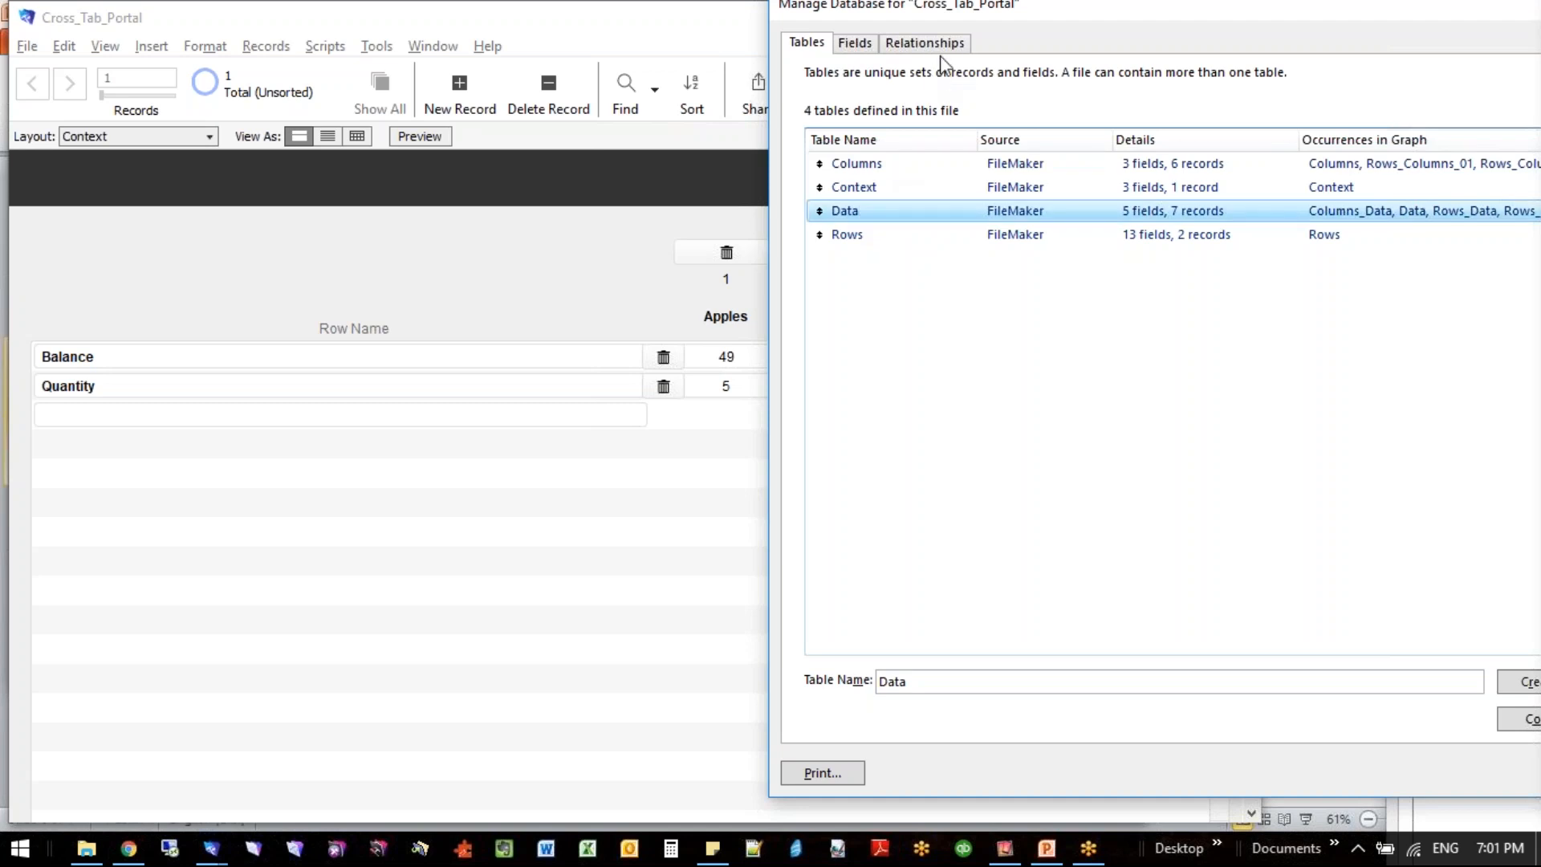
- Examine the Context, Rows, Columns and Data occurrences in the relationships graph, and leave Manage Database discarding any changes
click(944, 53)
drag(1032, 8, 445, 23)
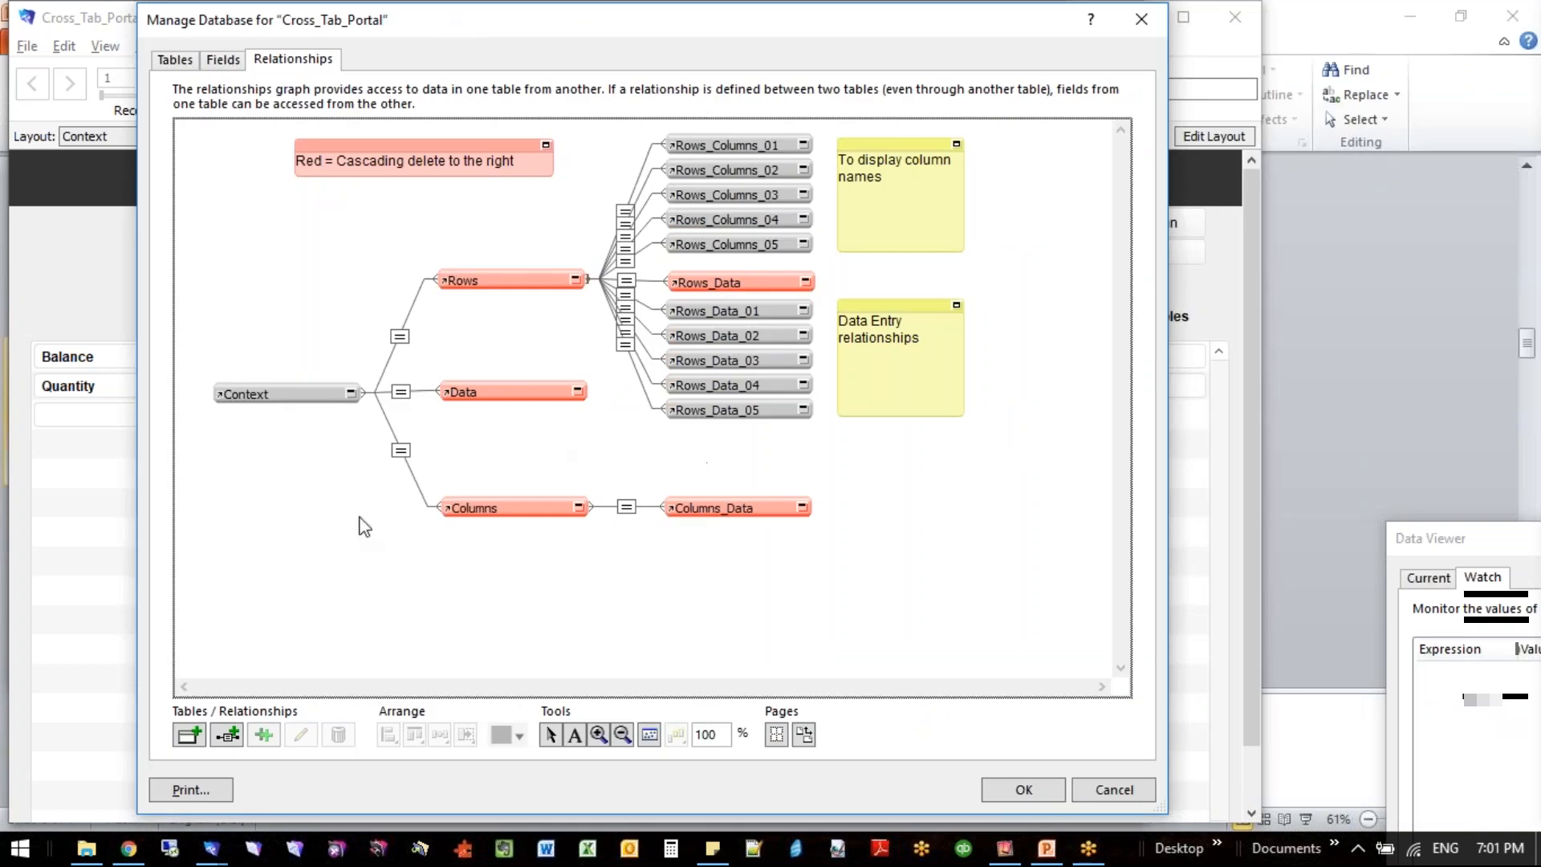
click(286, 394)
click(507, 280)
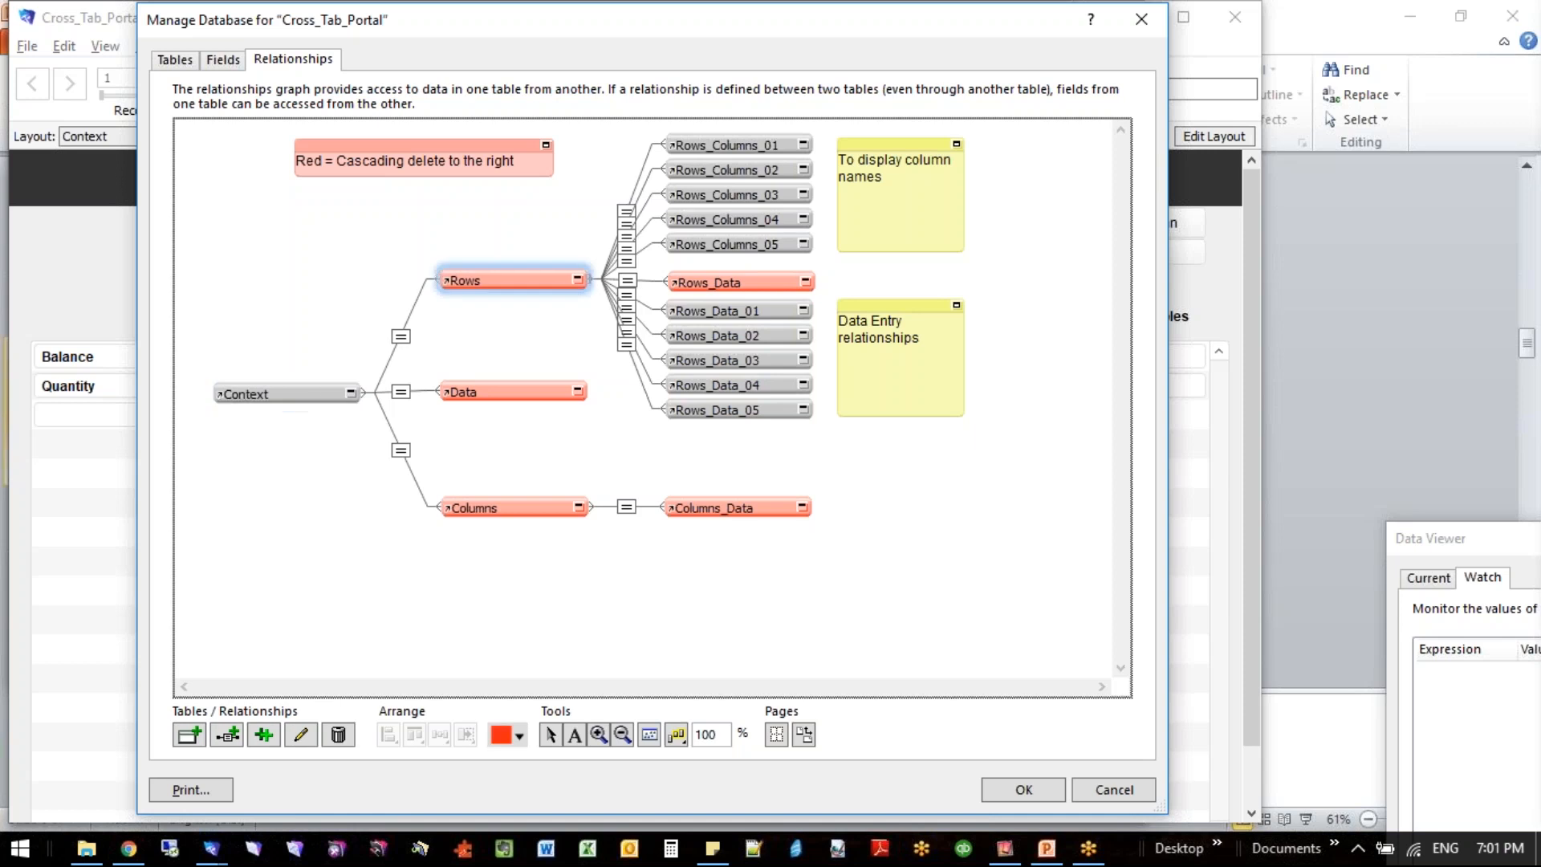
click(534, 511)
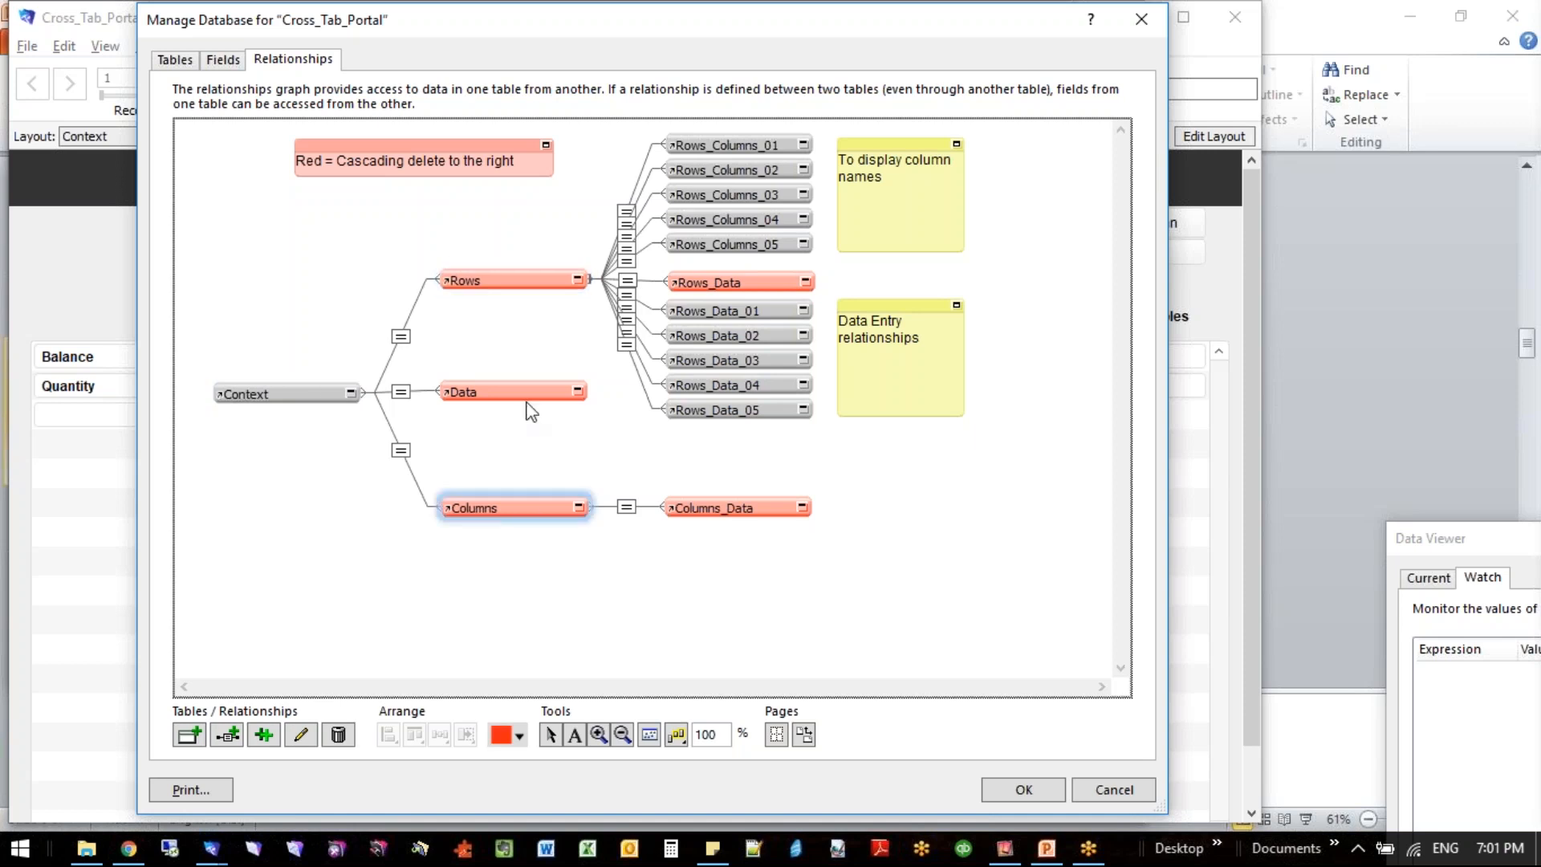
click(526, 395)
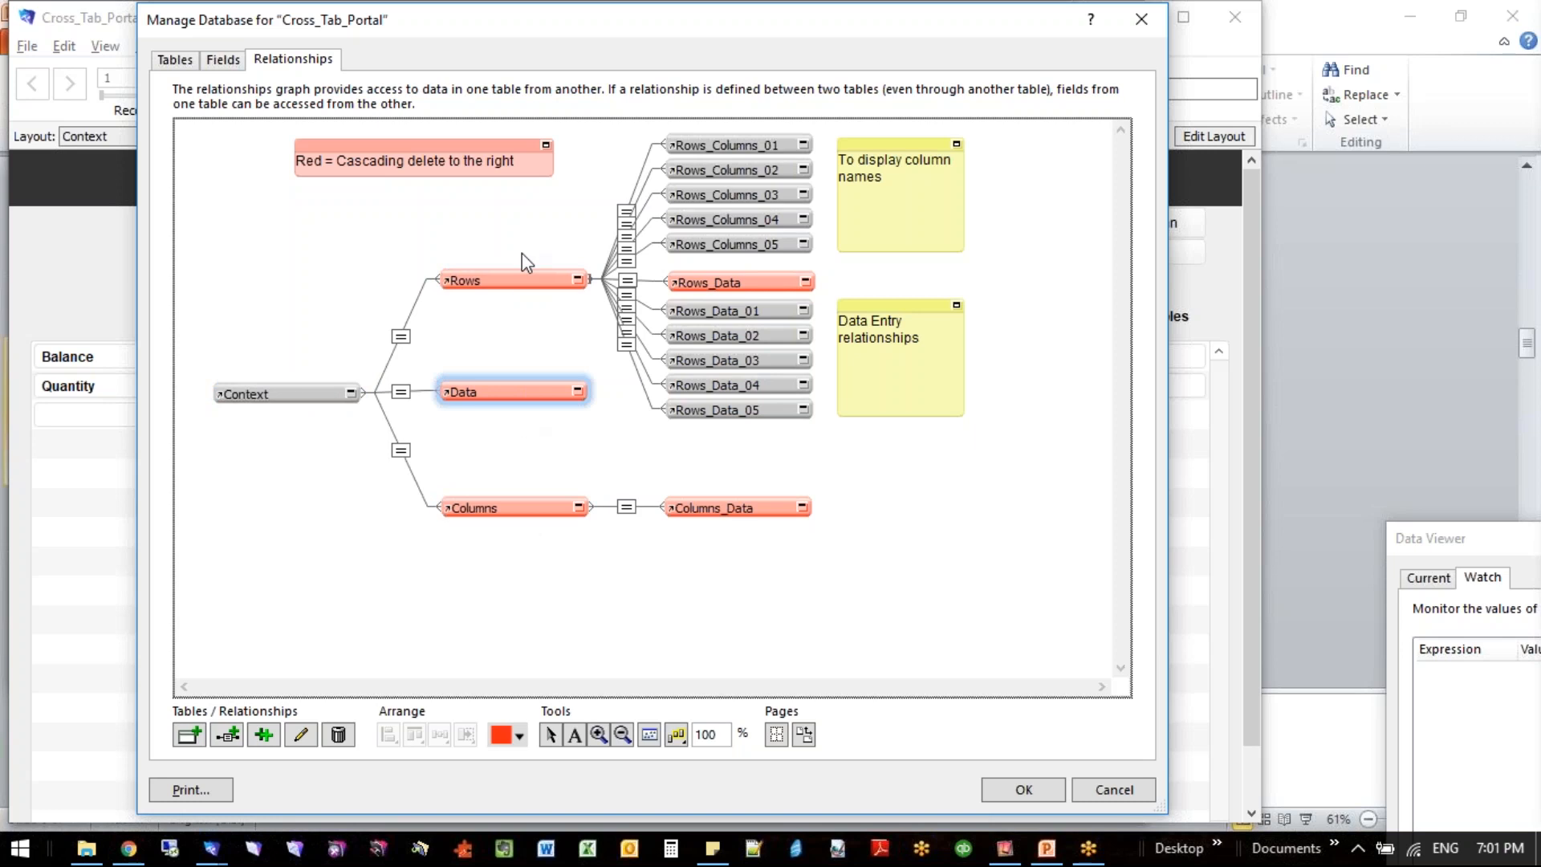
click(512, 281)
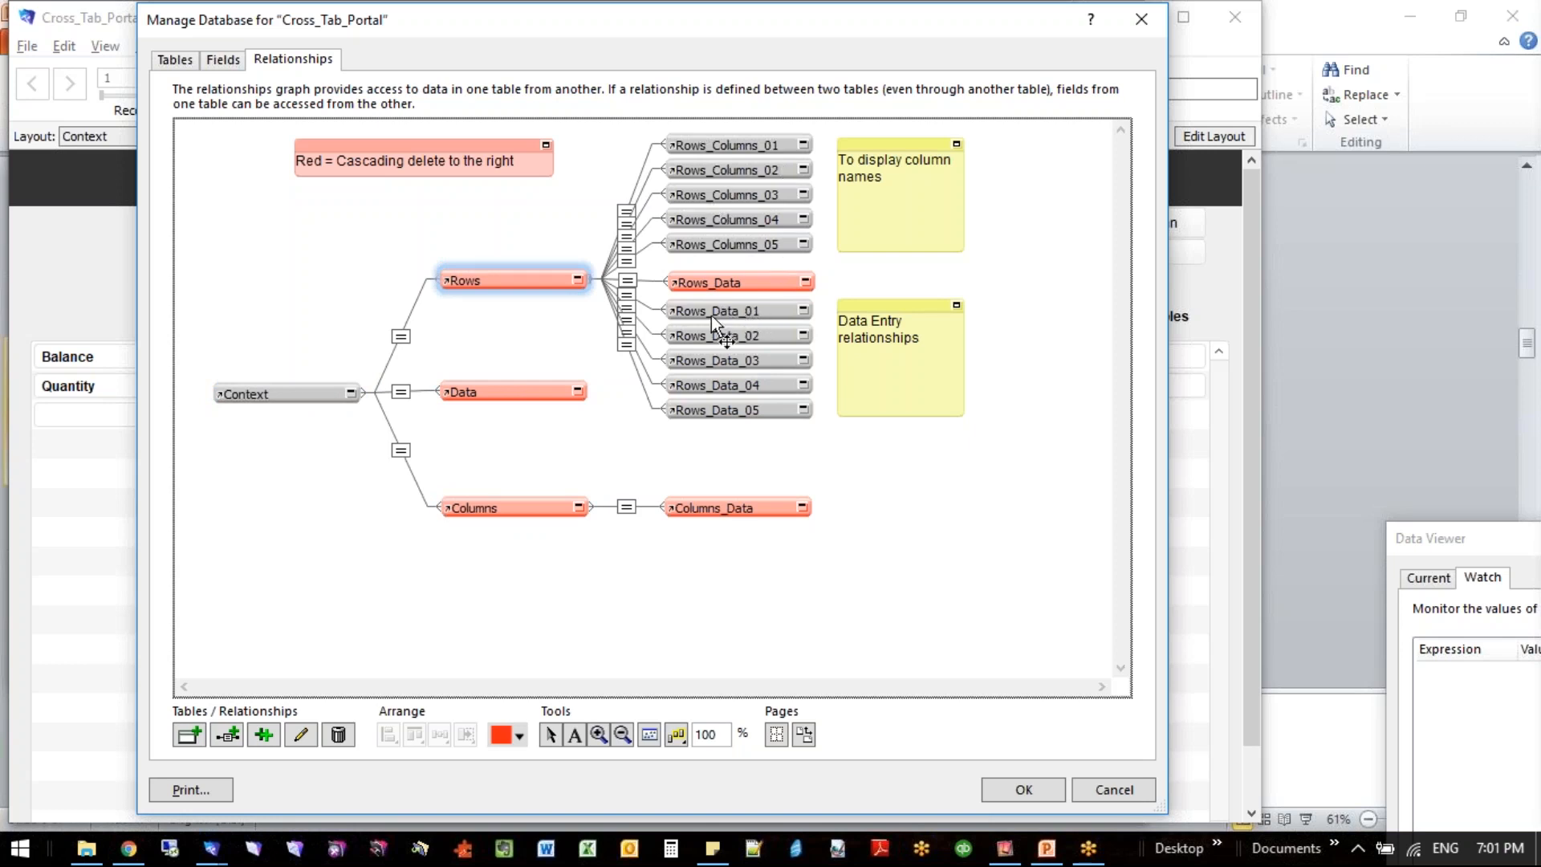
mouse_move(672, 382)
click(1111, 791)
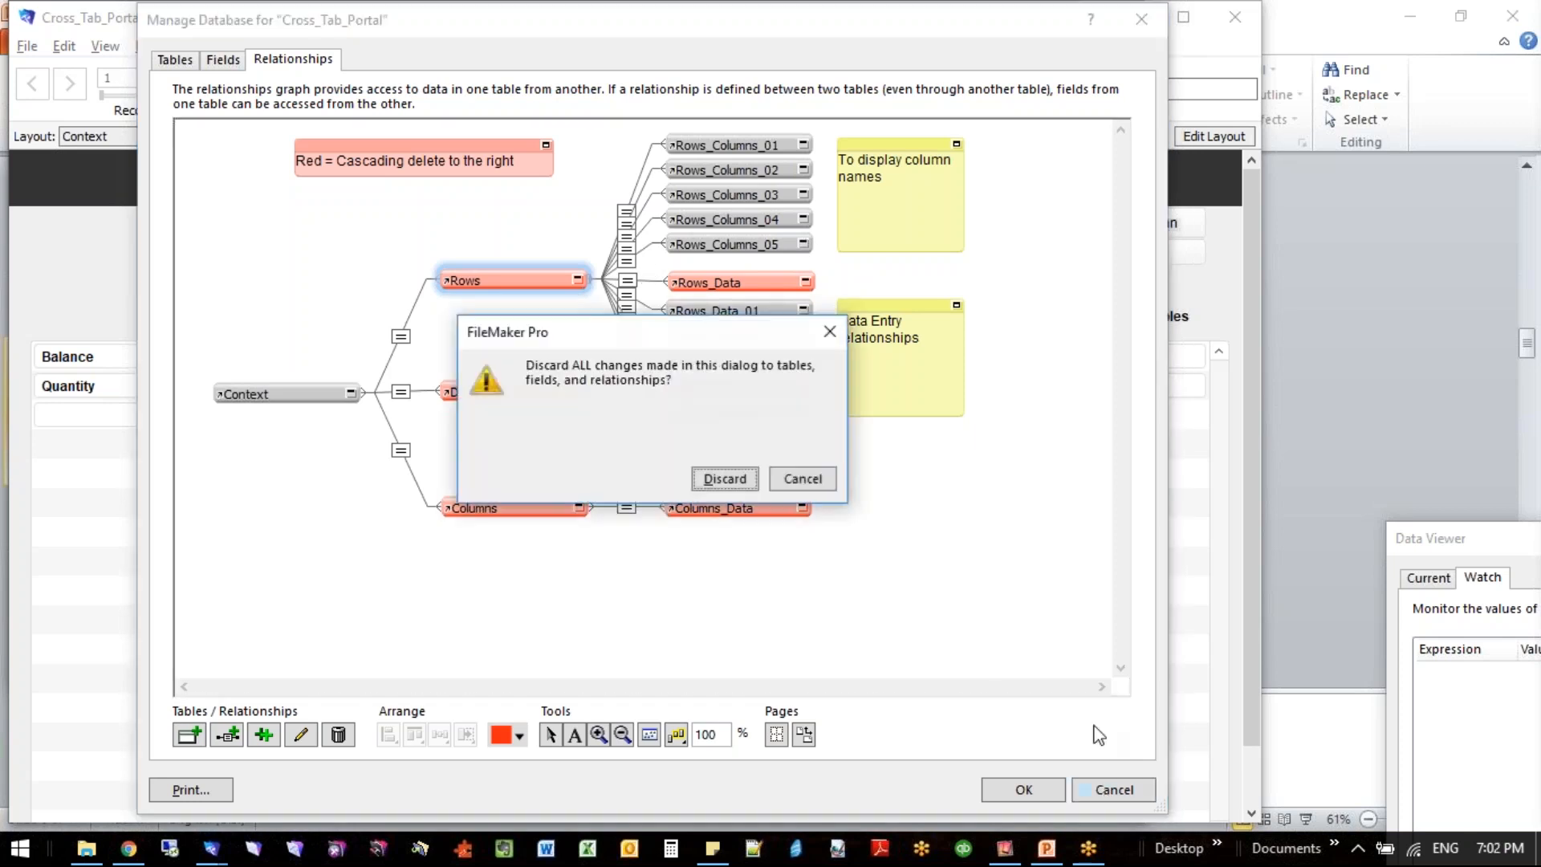
click(739, 485)
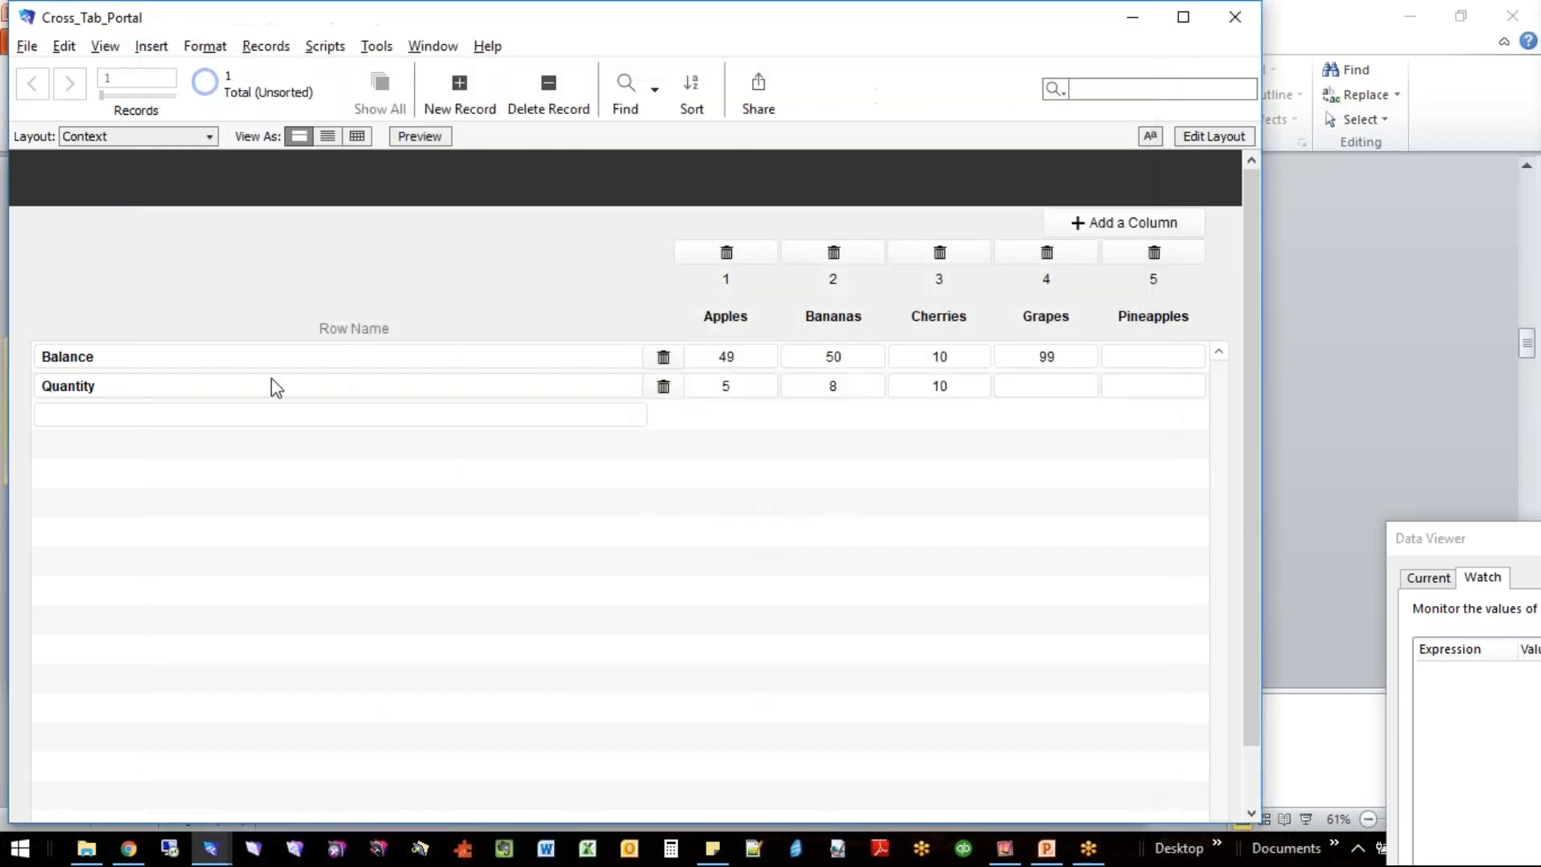
- Add a row named My New Row in the blank line of the cross-tab portal
click(195, 414)
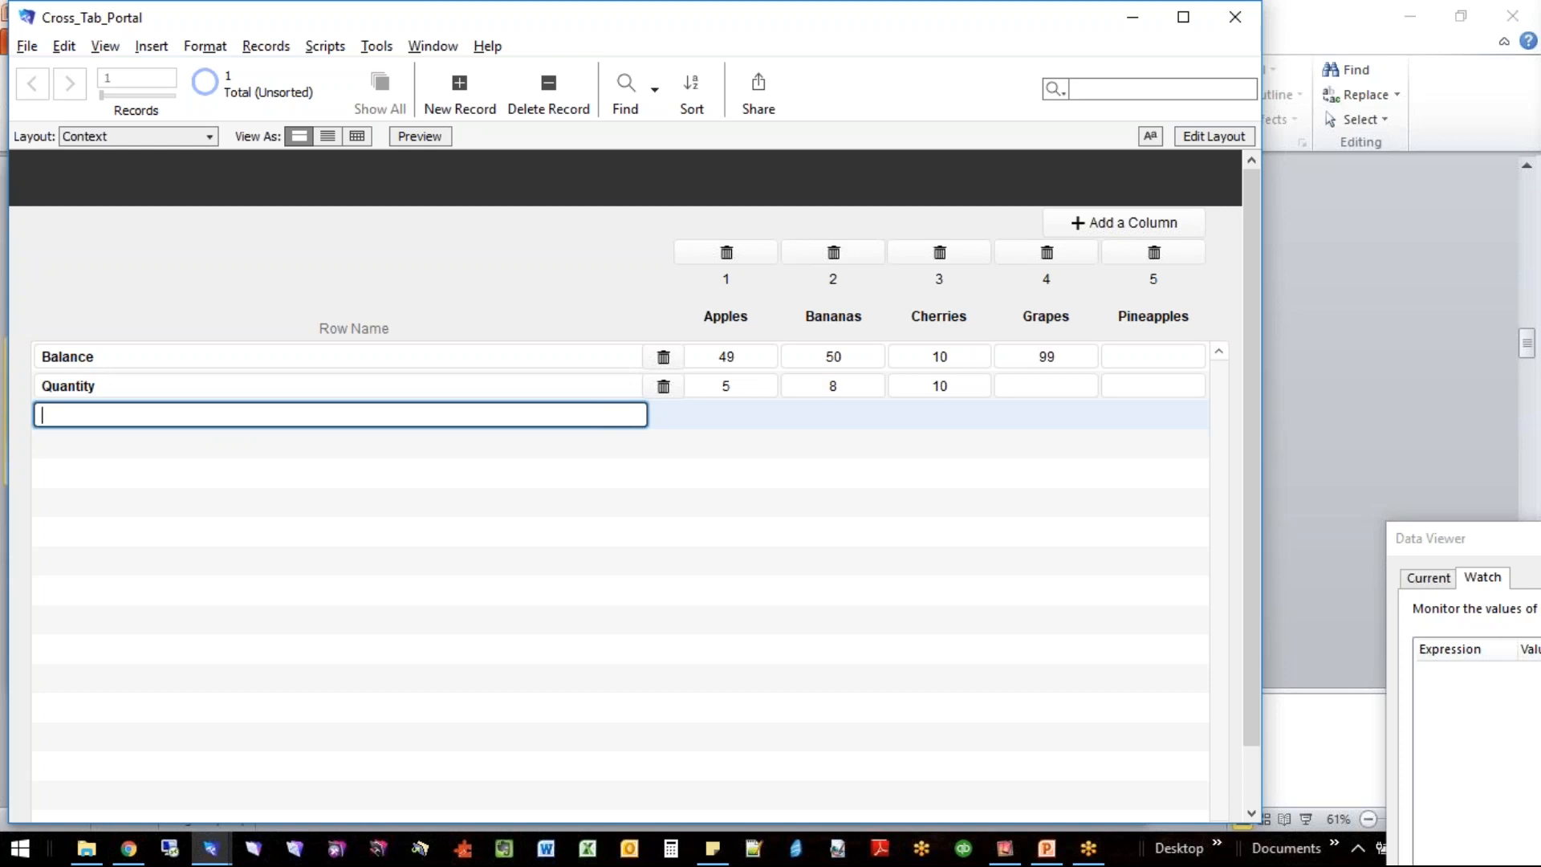
text(My New Row)
key(Tab)
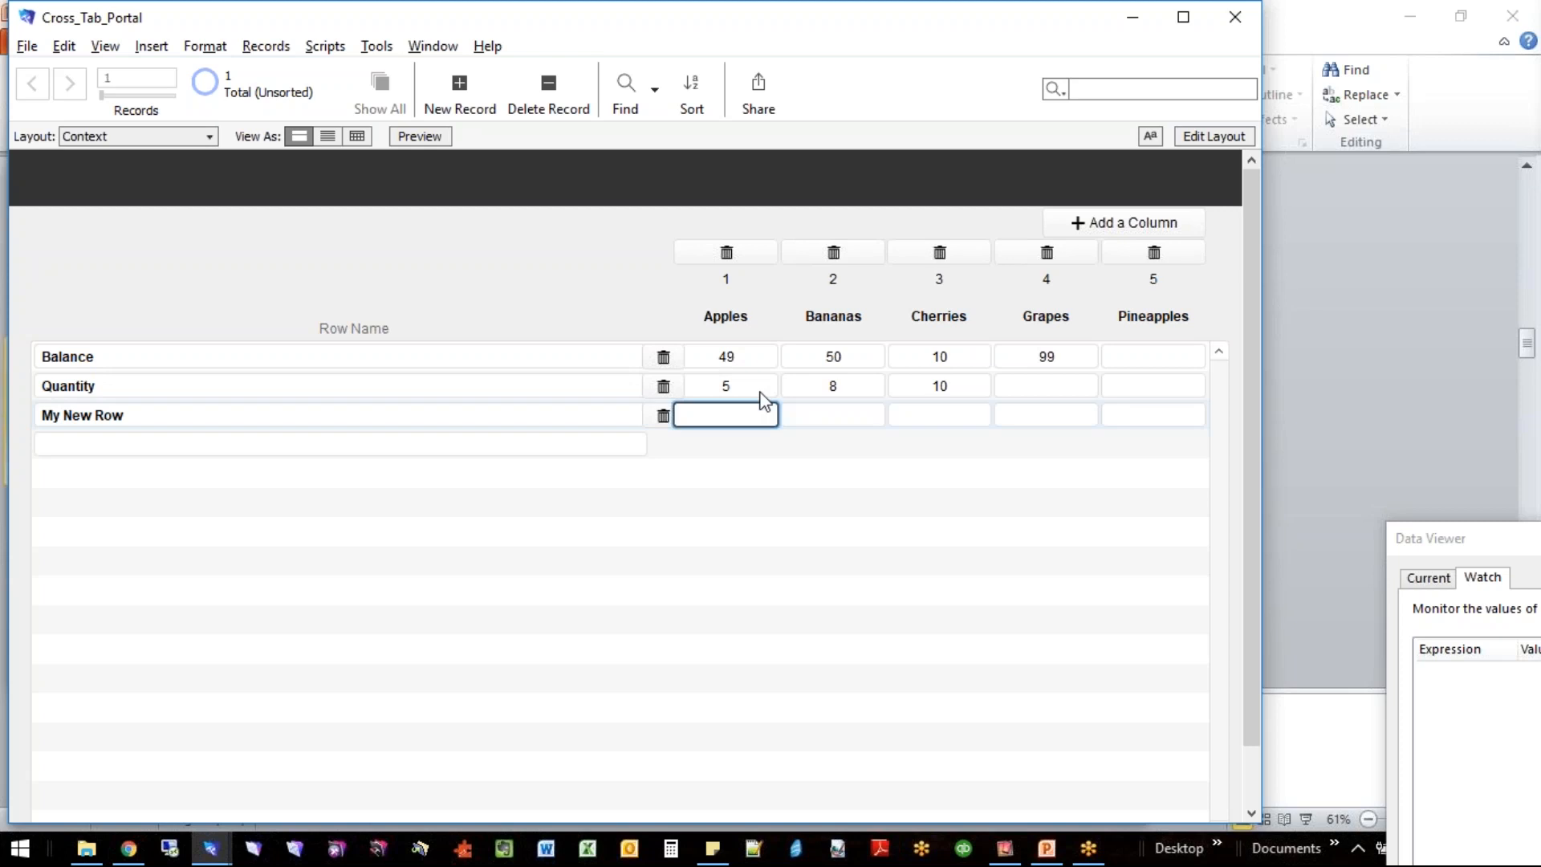
- Fill My New Row with 5 for Apples, 4 for Bananas, 3 for Cherries, 2 for Grapes and 1 for Pineapples
text(5)
click(835, 415)
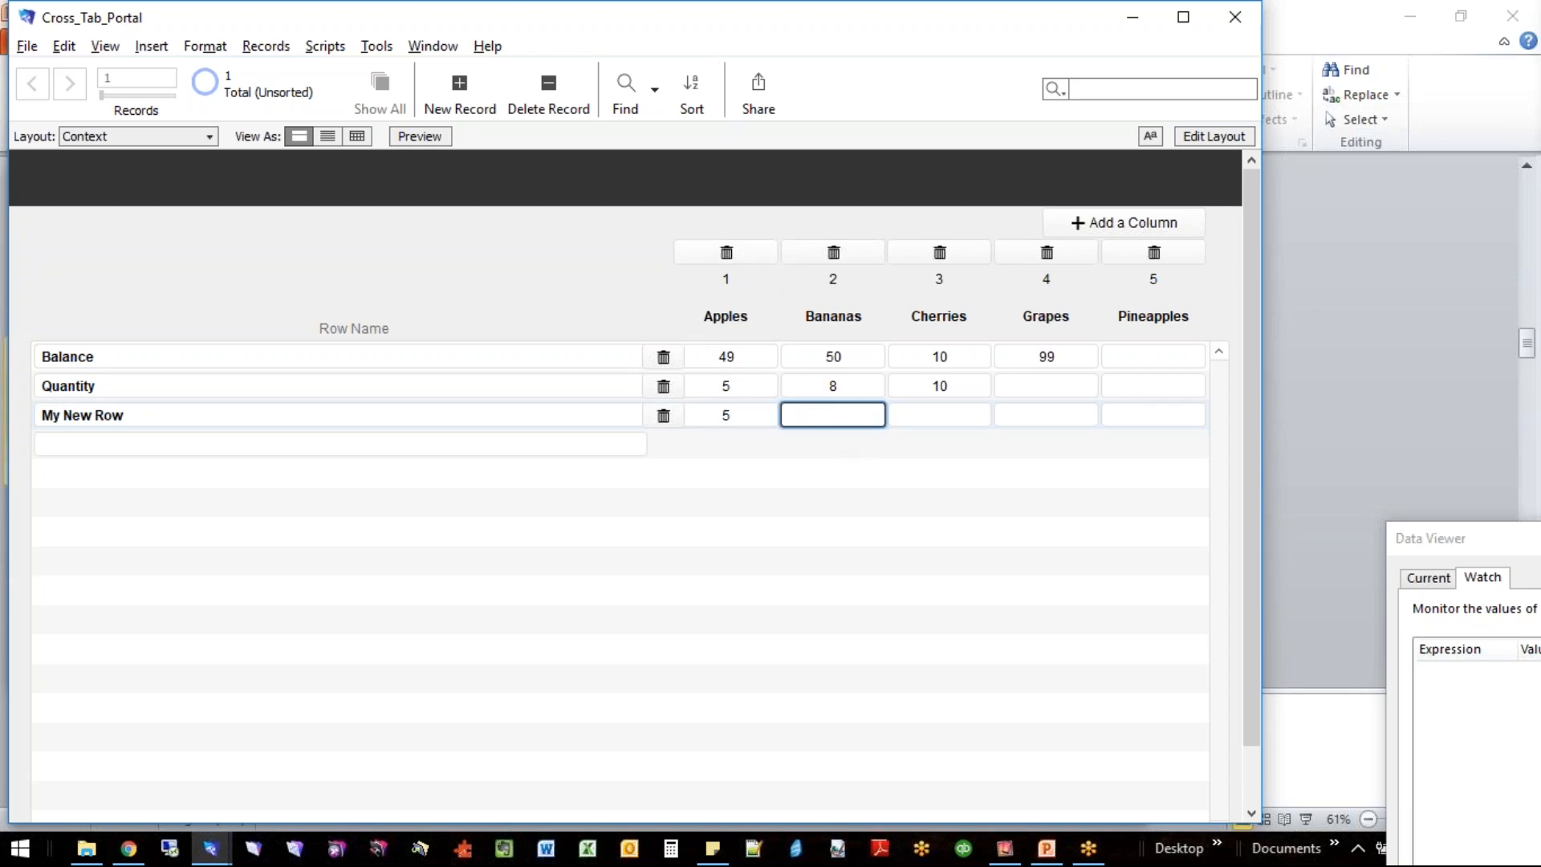
text(4)
key(Tab)
text(3)
key(Tab)
text(2)
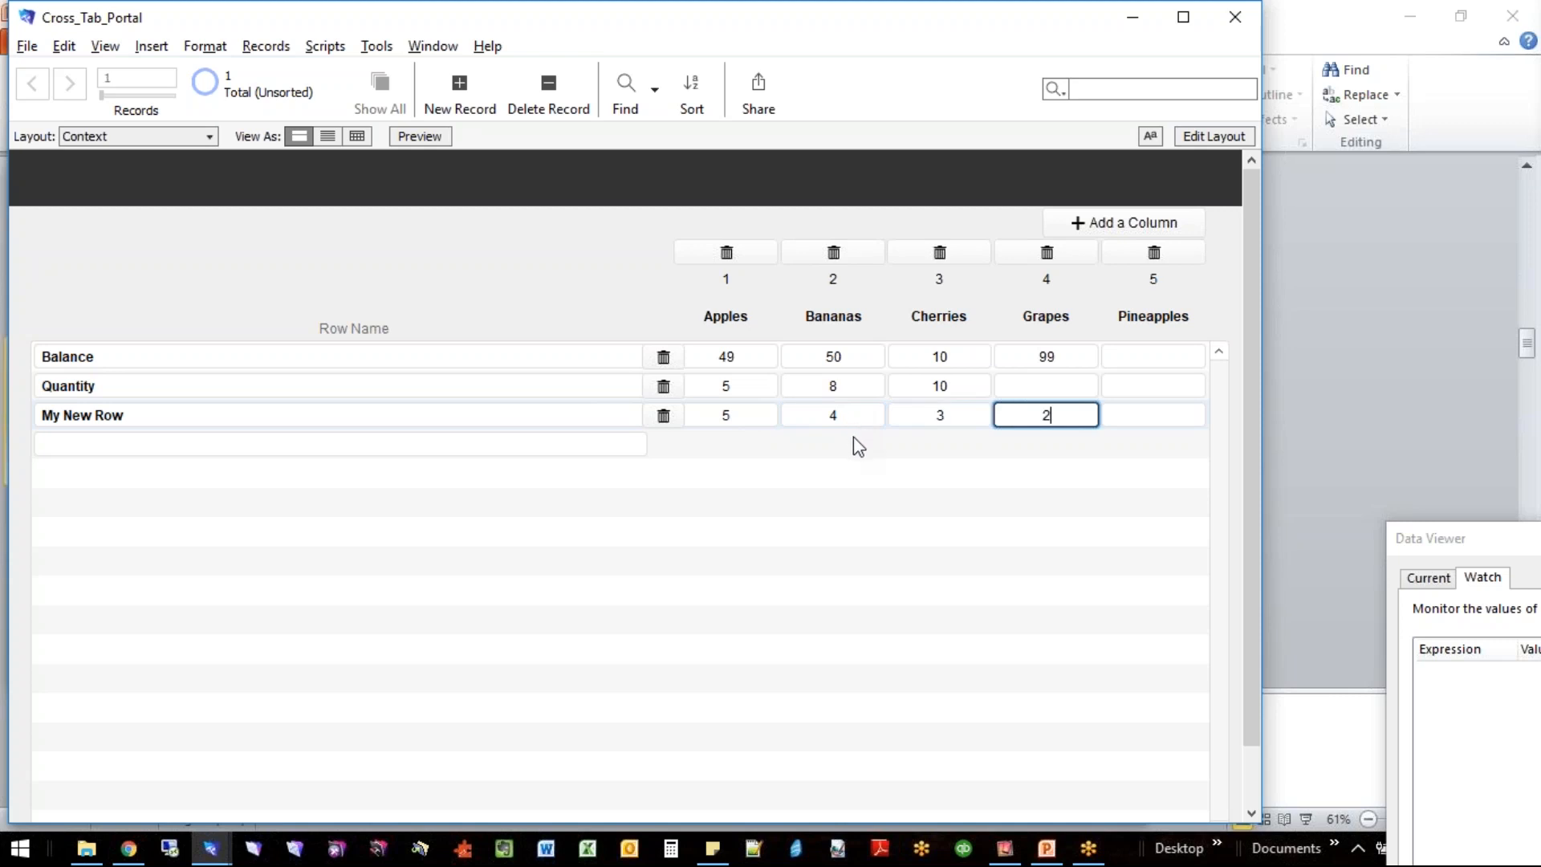
key(Tab)
text(1)
key(Tab)
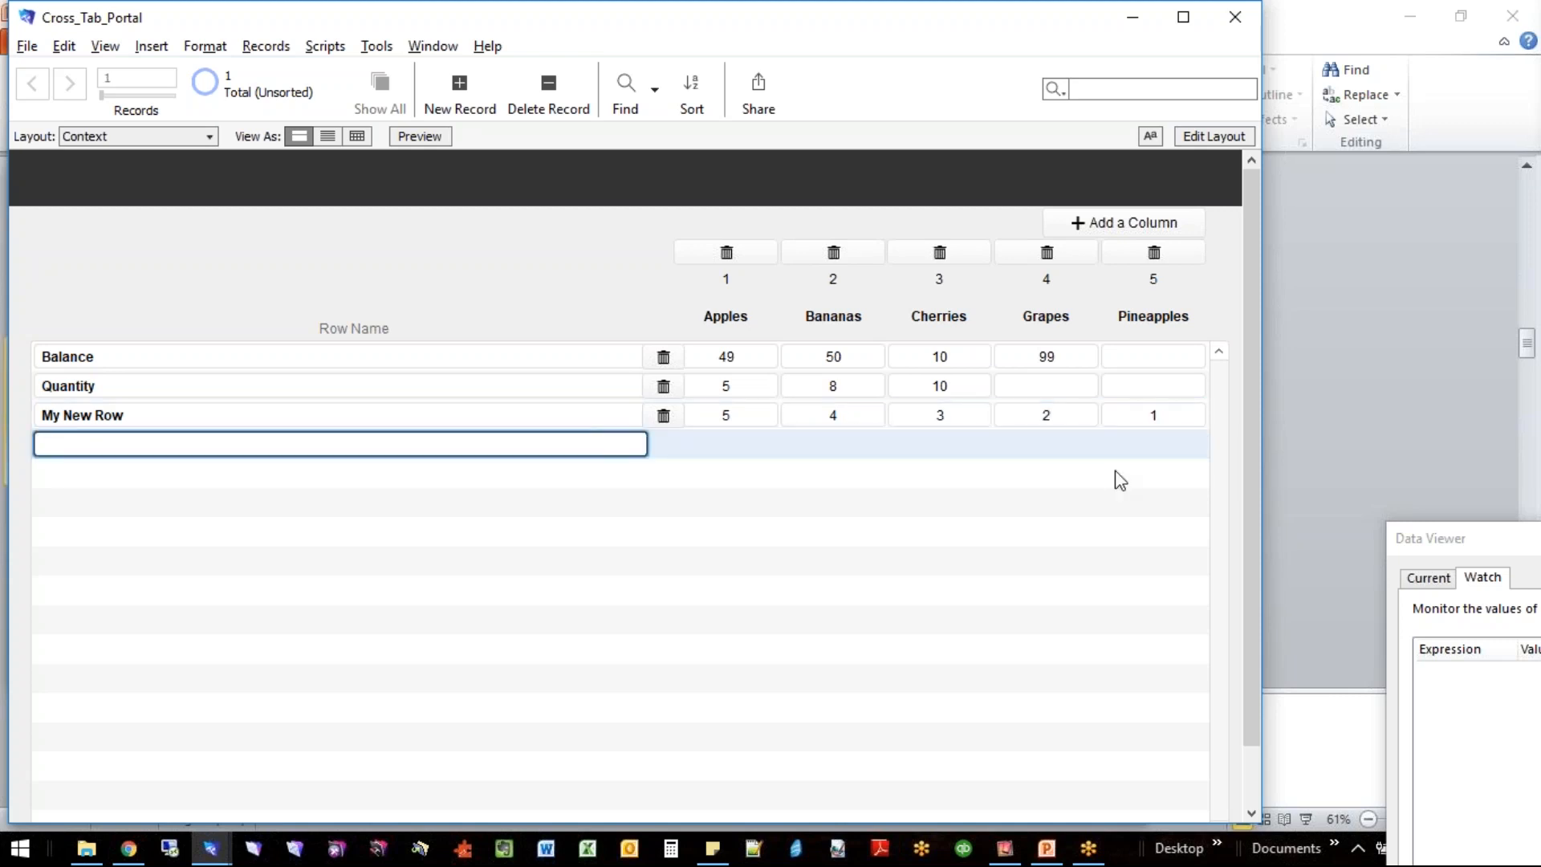
- Add a column named Starfruit to the cross-tab grid
click(1151, 228)
click(1003, 359)
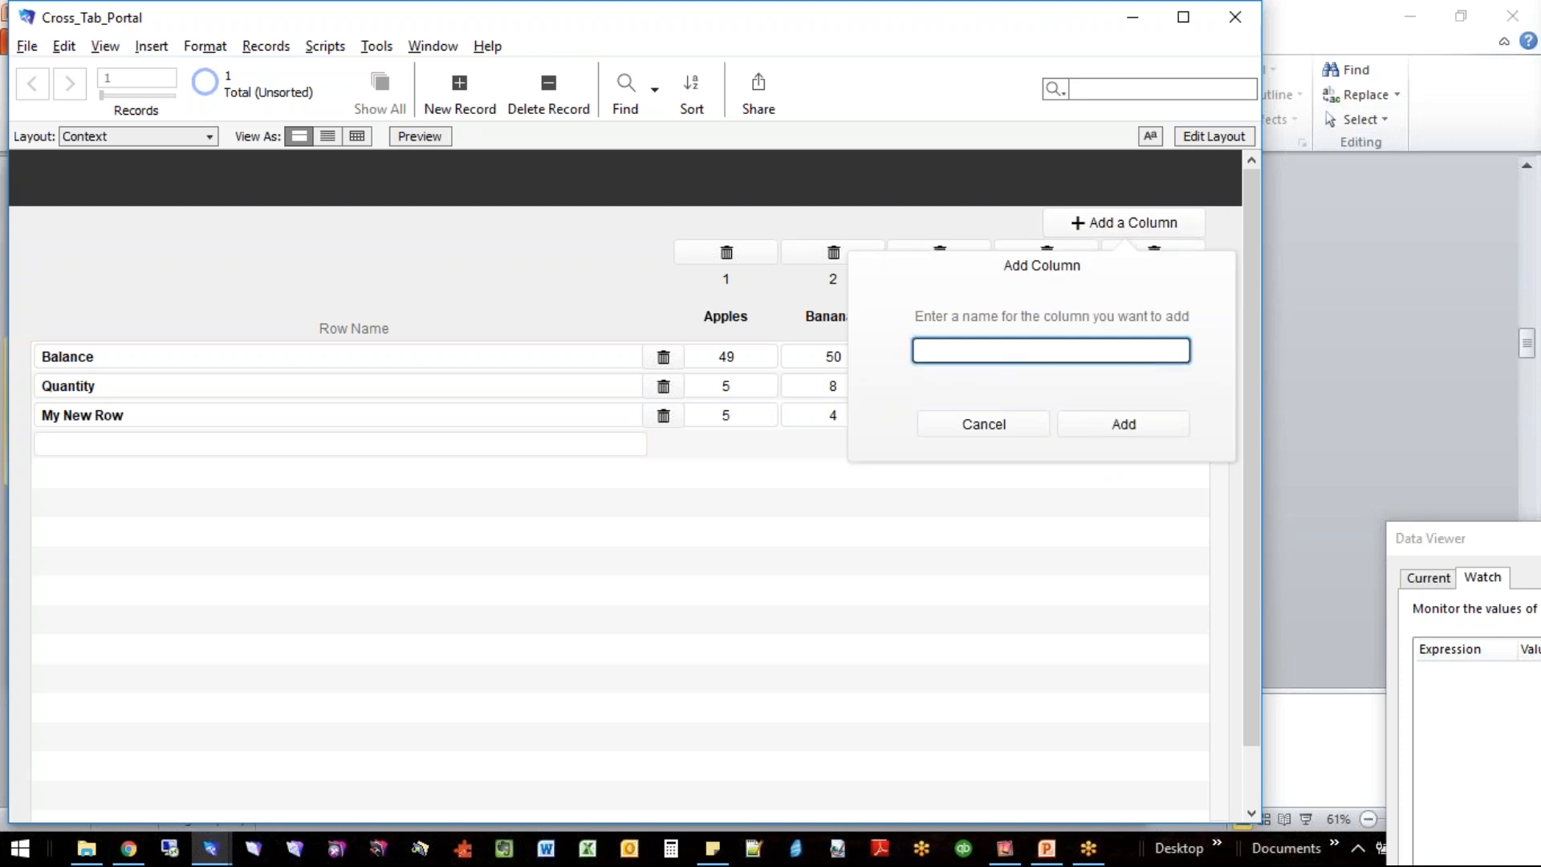
text(Starg)
key(BackSpace)
text(fruit)
click(1116, 425)
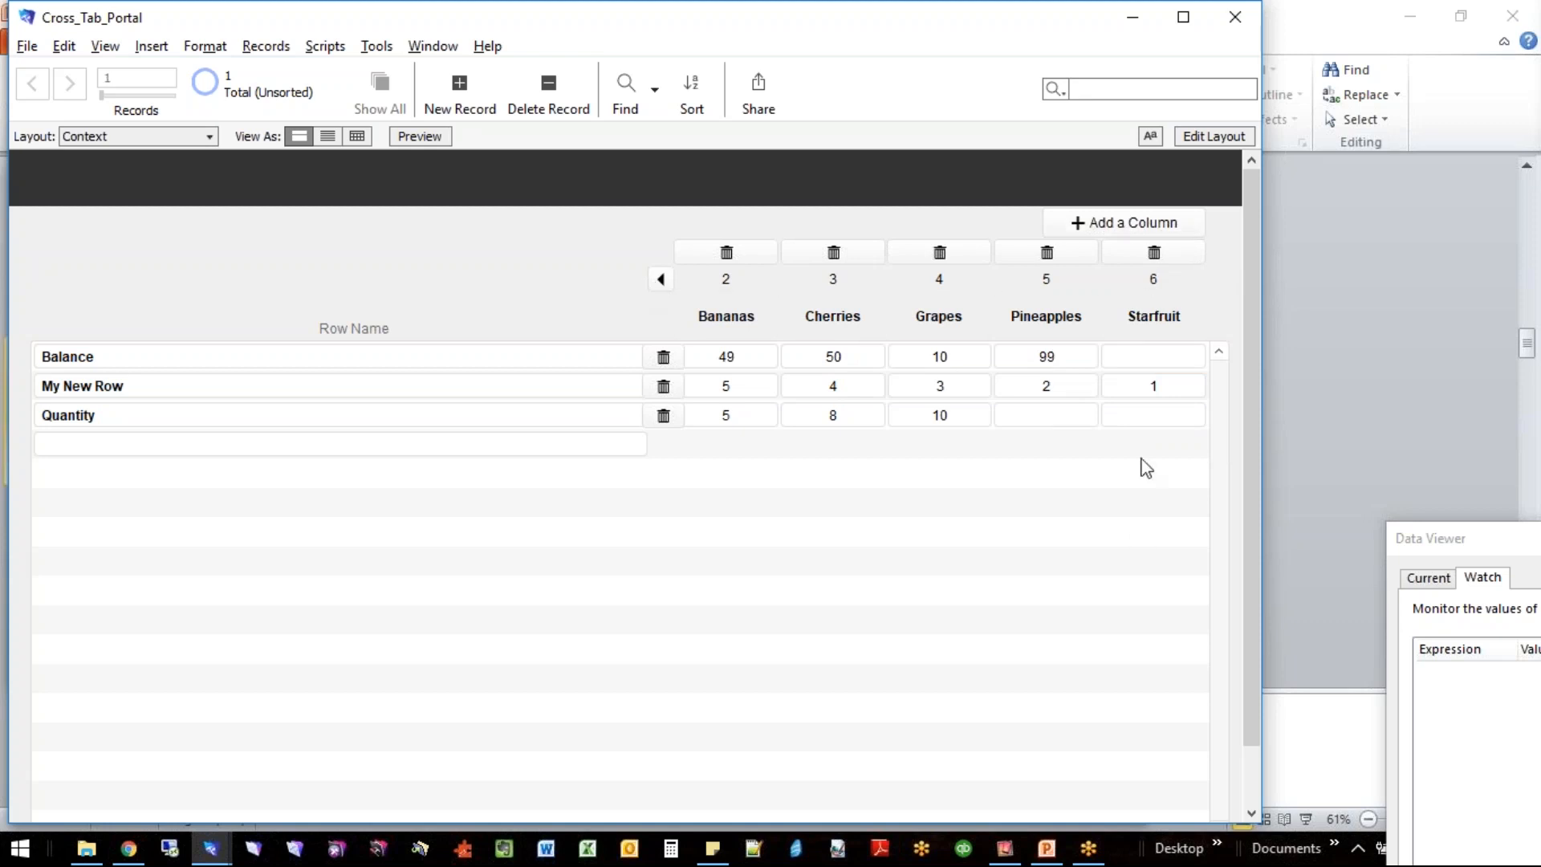
click(1151, 415)
text(1)
key(BackSpace)
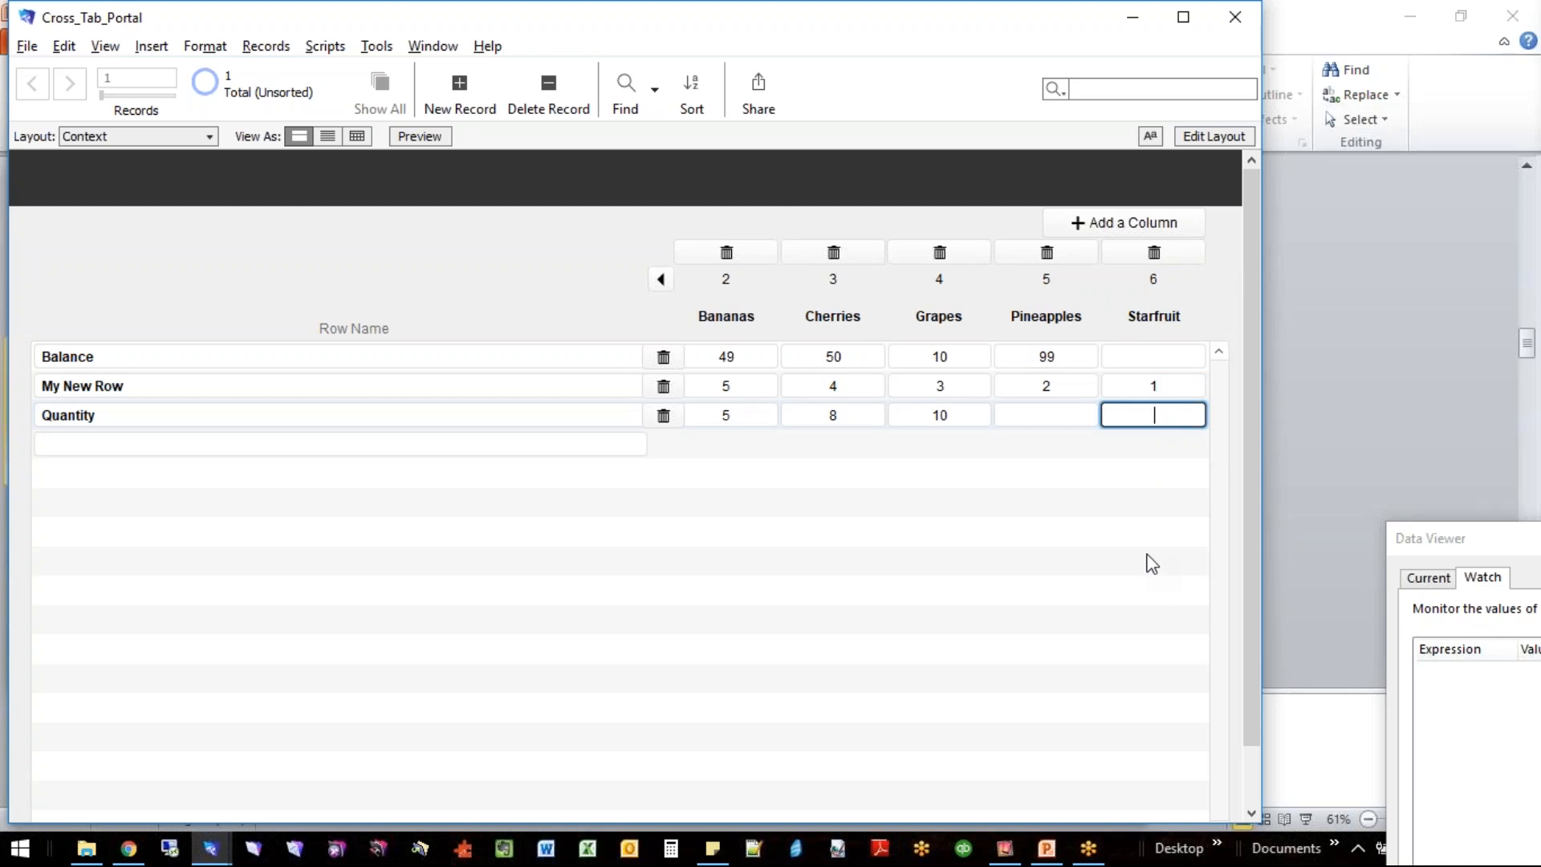
- Enter 12 for Starfruit in the Balance row, and shift the visible columns back to Apples and forward again to Starfruit
click(1151, 356)
text(12)
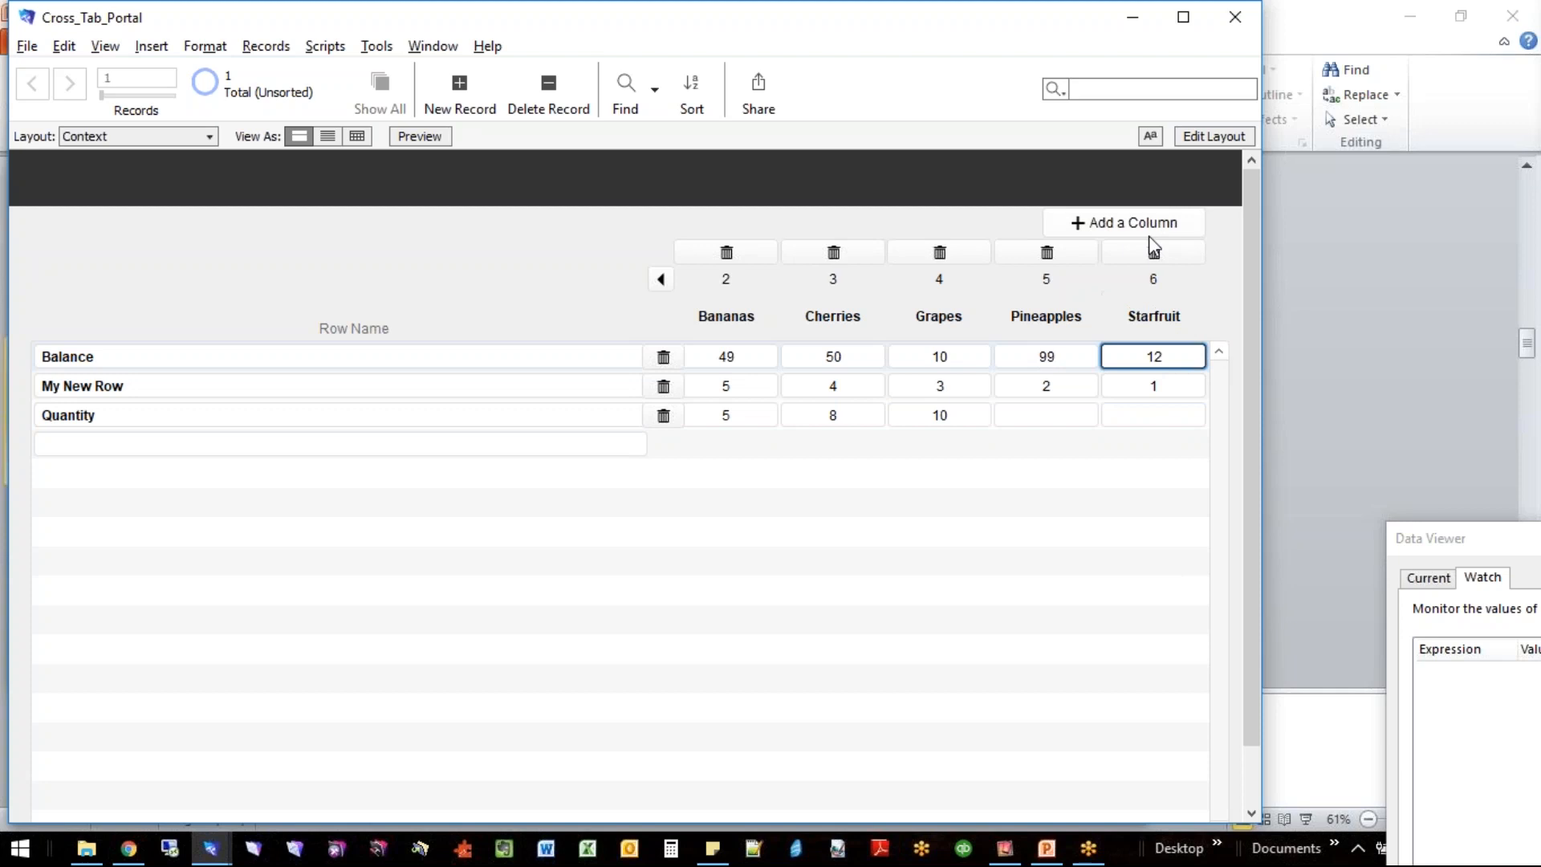
click(658, 279)
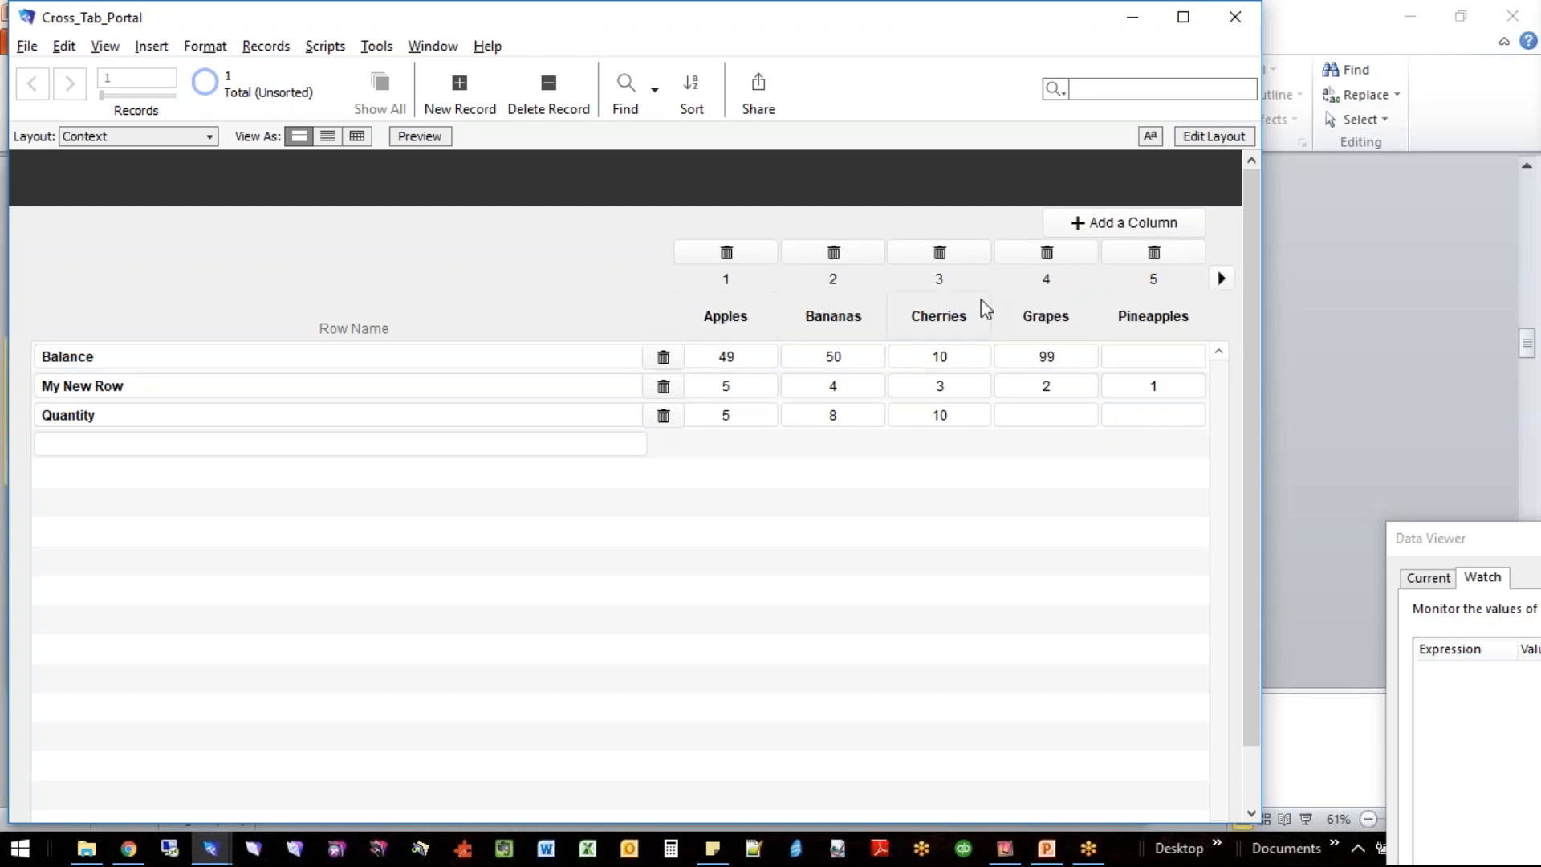
click(1220, 278)
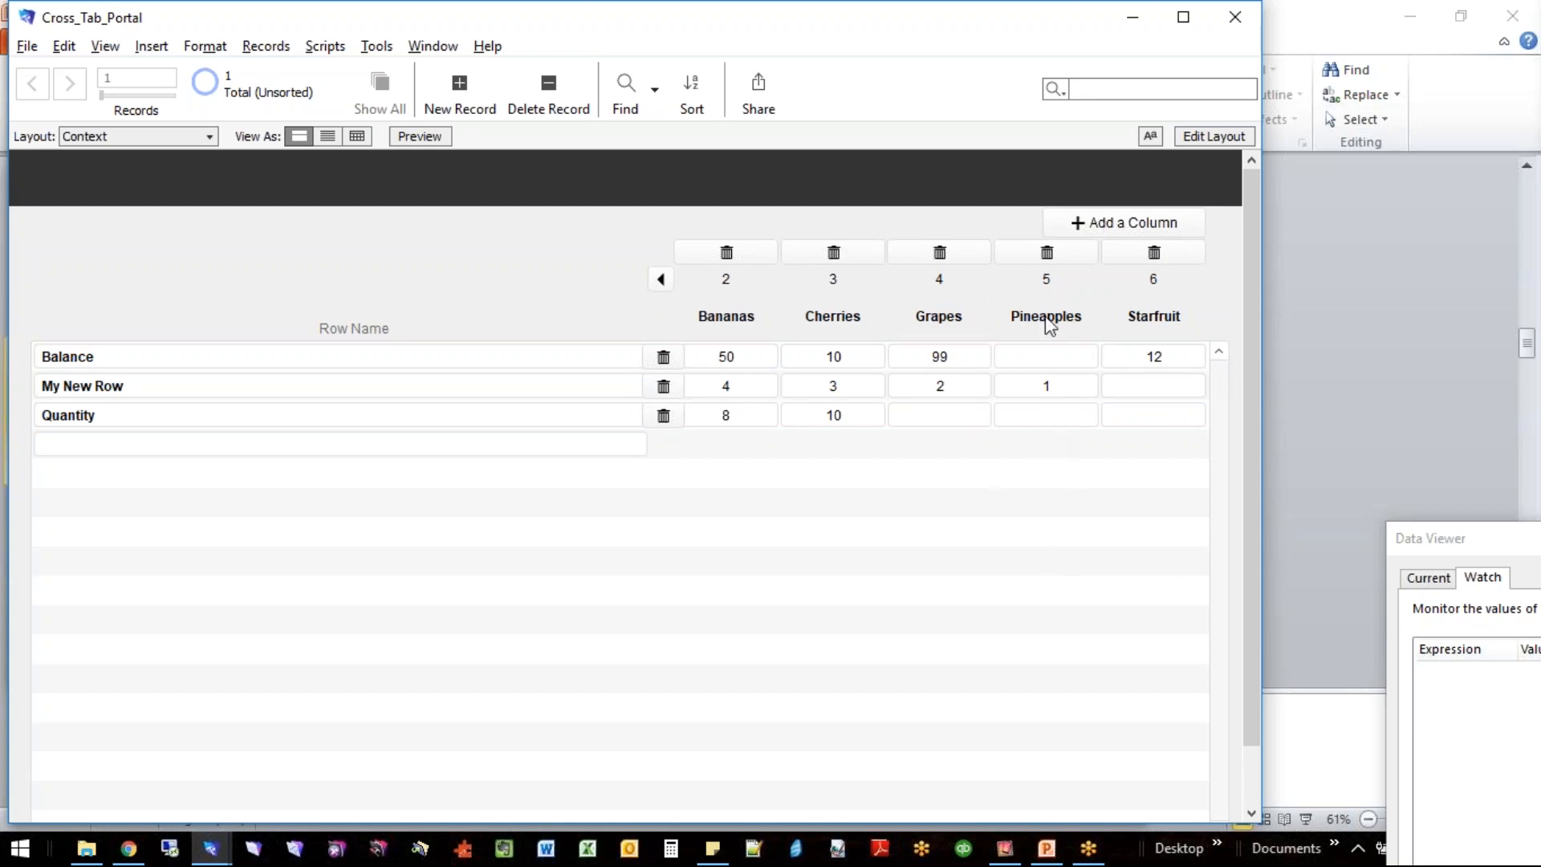
- Delete the Pineapples column from the cross-tab grid and add a column named Blueberries
click(1046, 252)
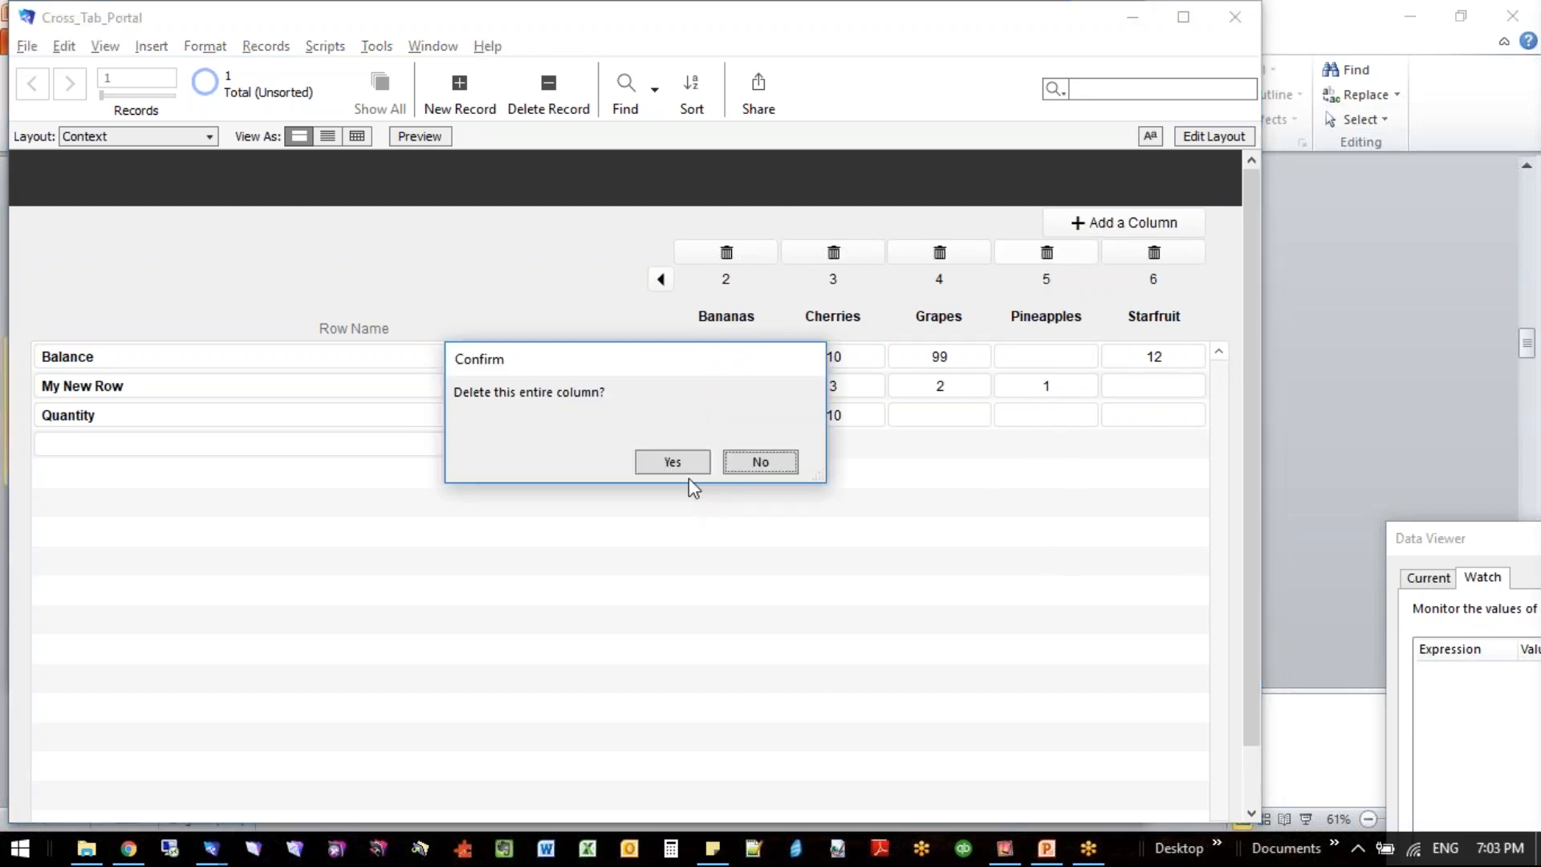
click(673, 461)
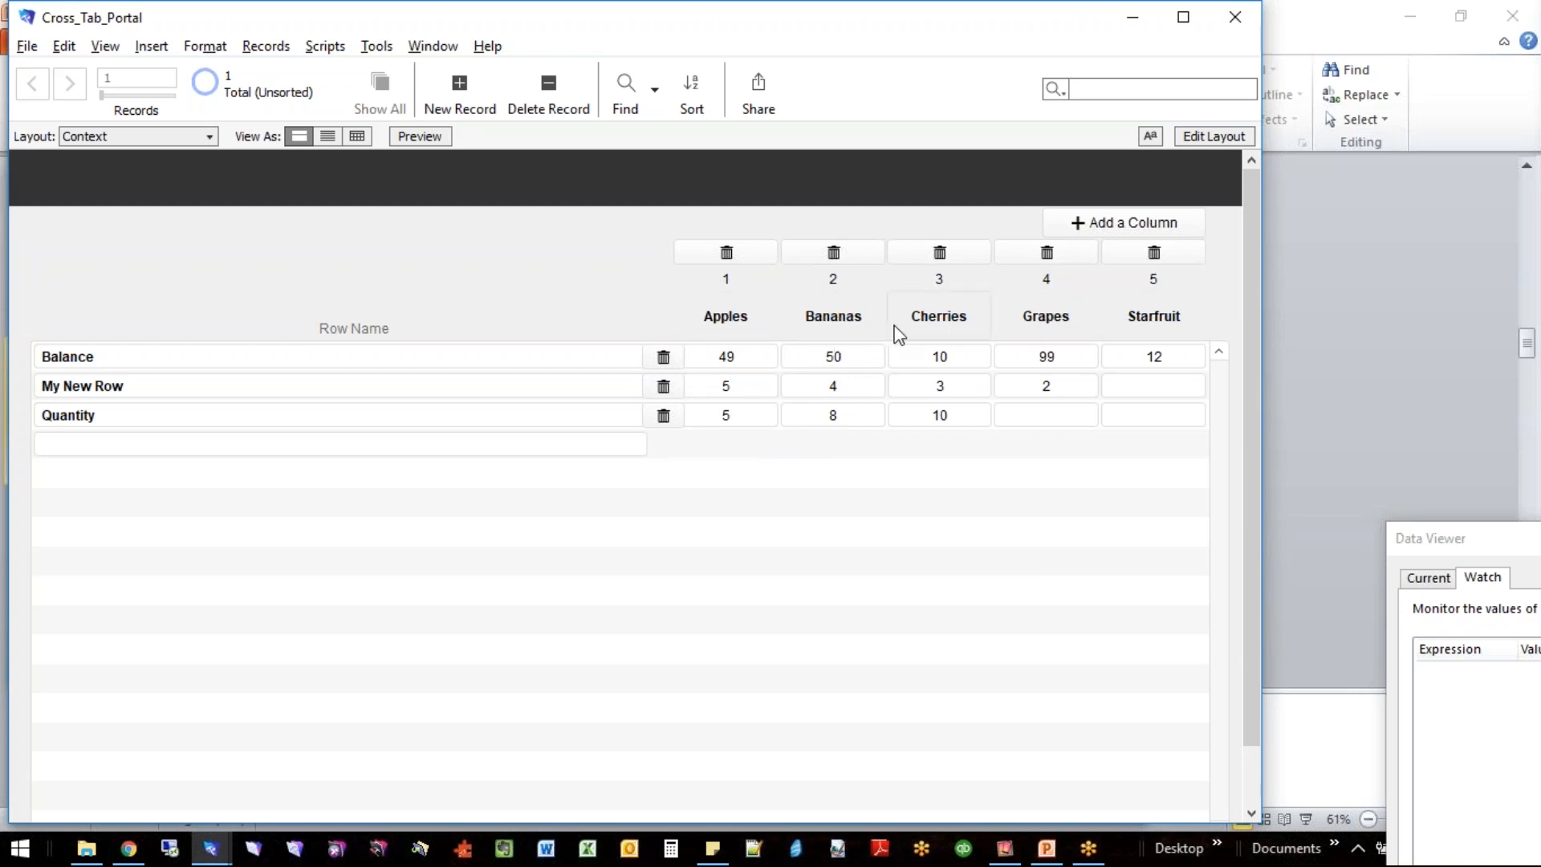
click(1120, 233)
key(a)
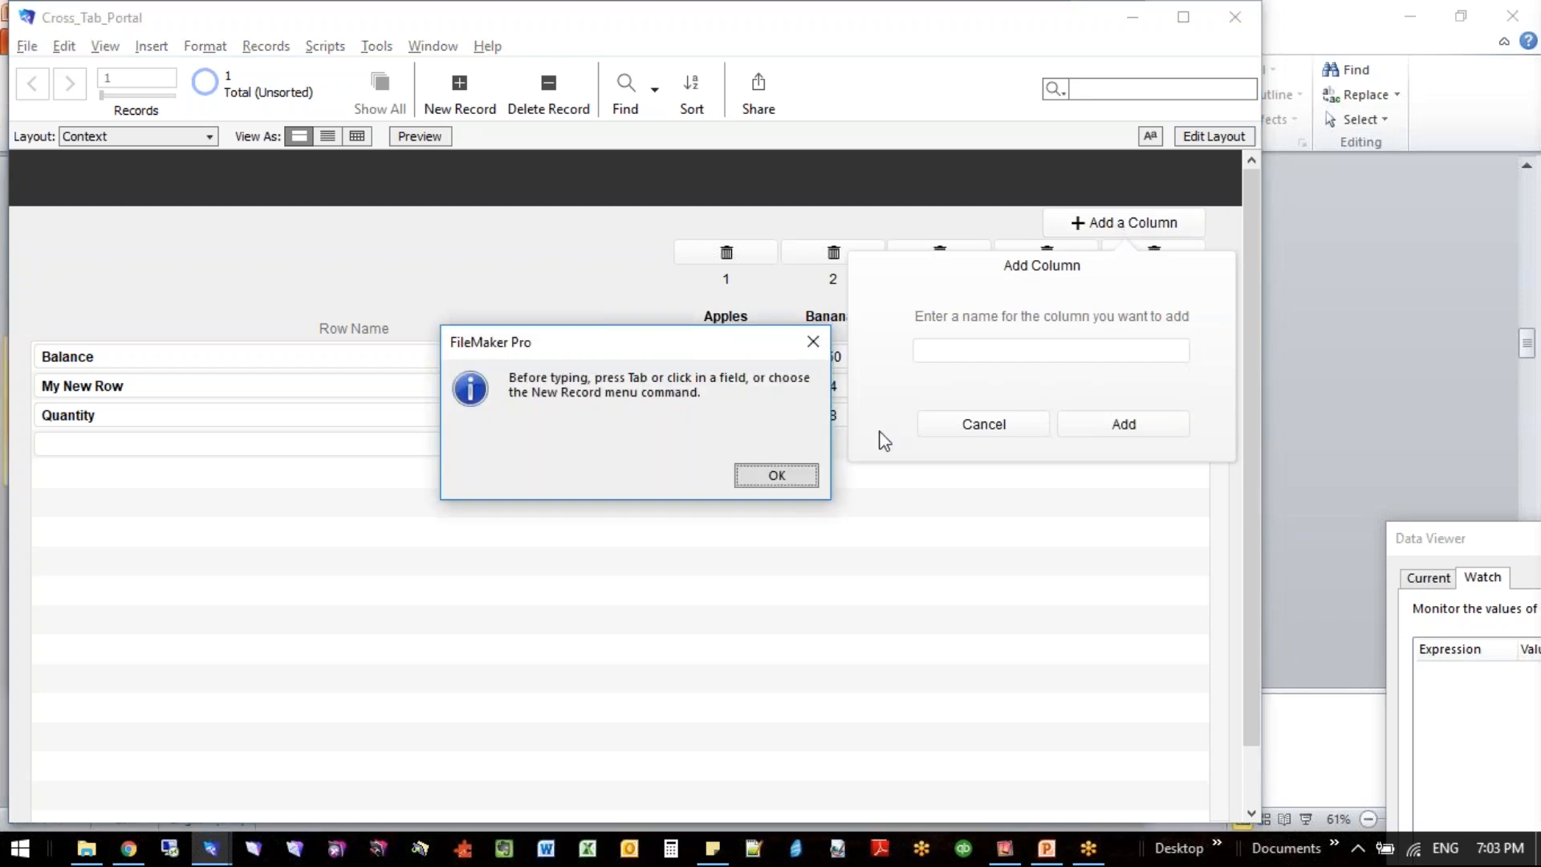
click(744, 480)
click(981, 354)
text(B)
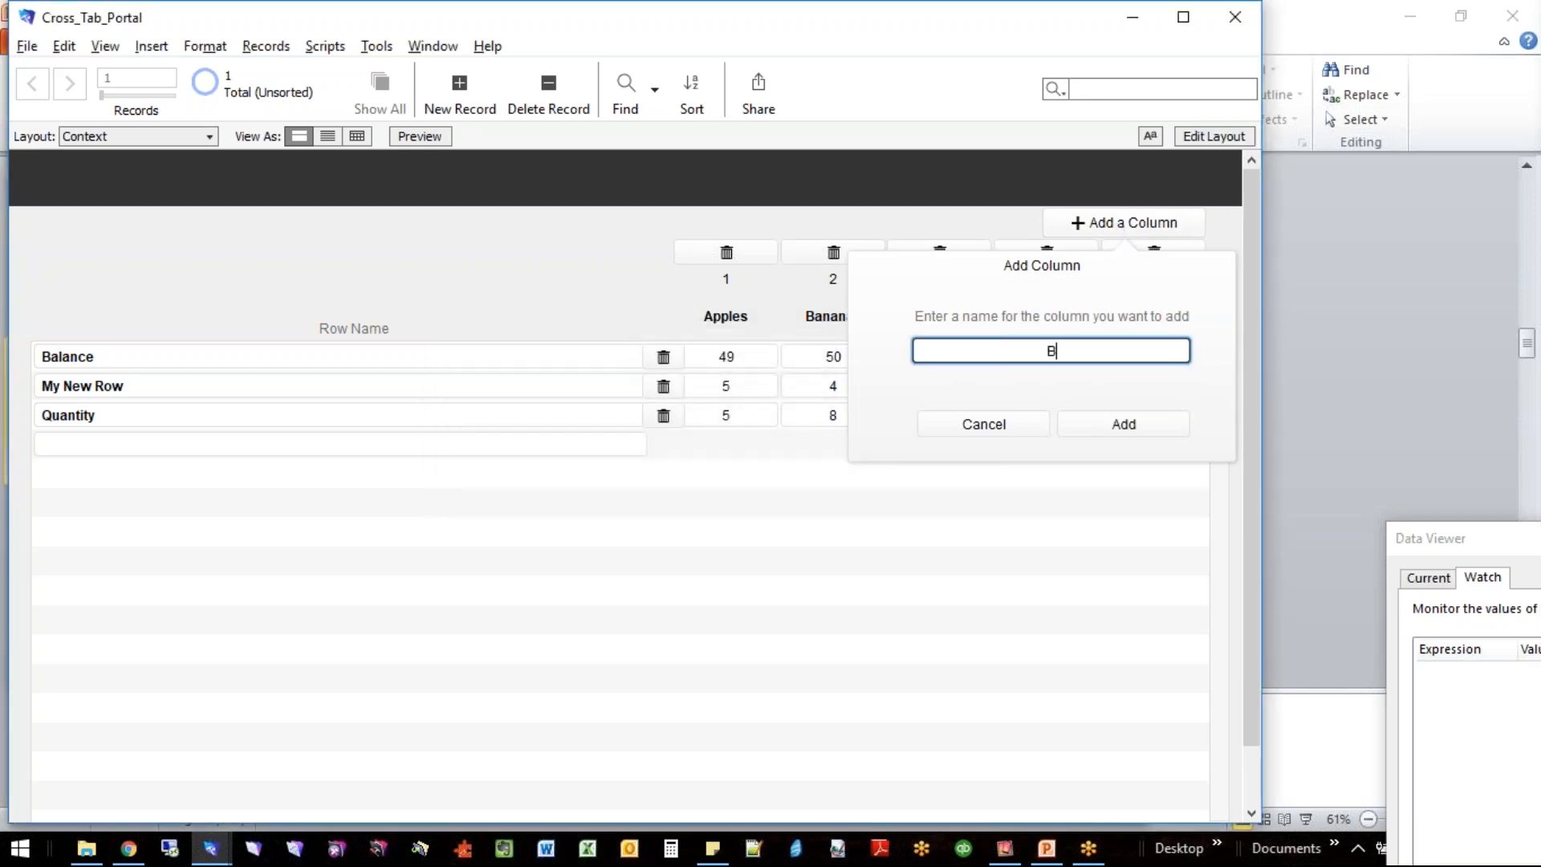
text(lueberries)
click(1102, 427)
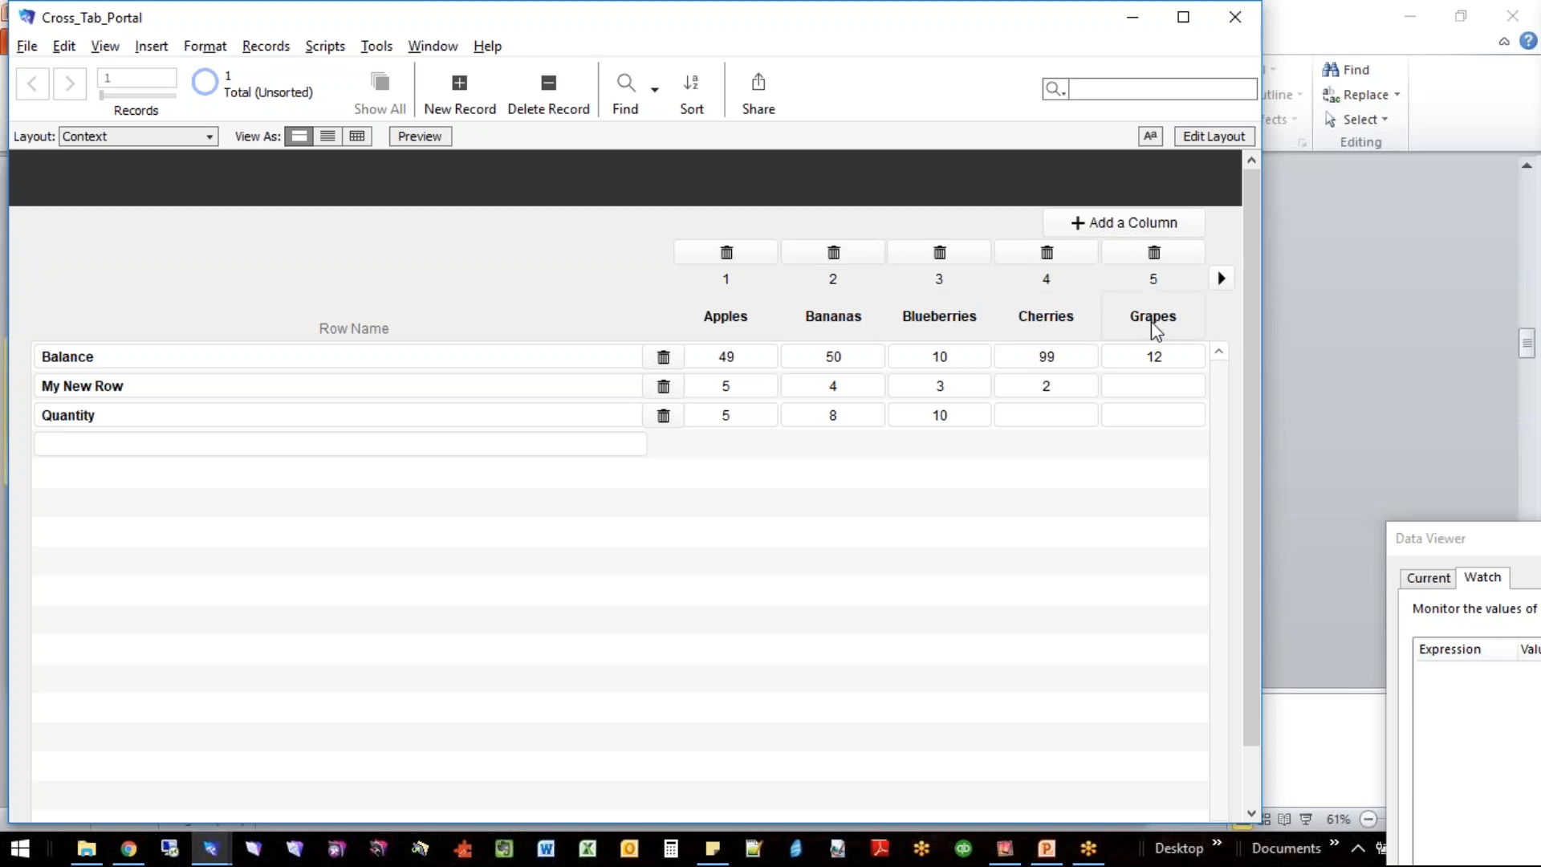
- Shift the visible columns forward to Starfruit and back to Apples, and add a column named Strawberries
click(1216, 281)
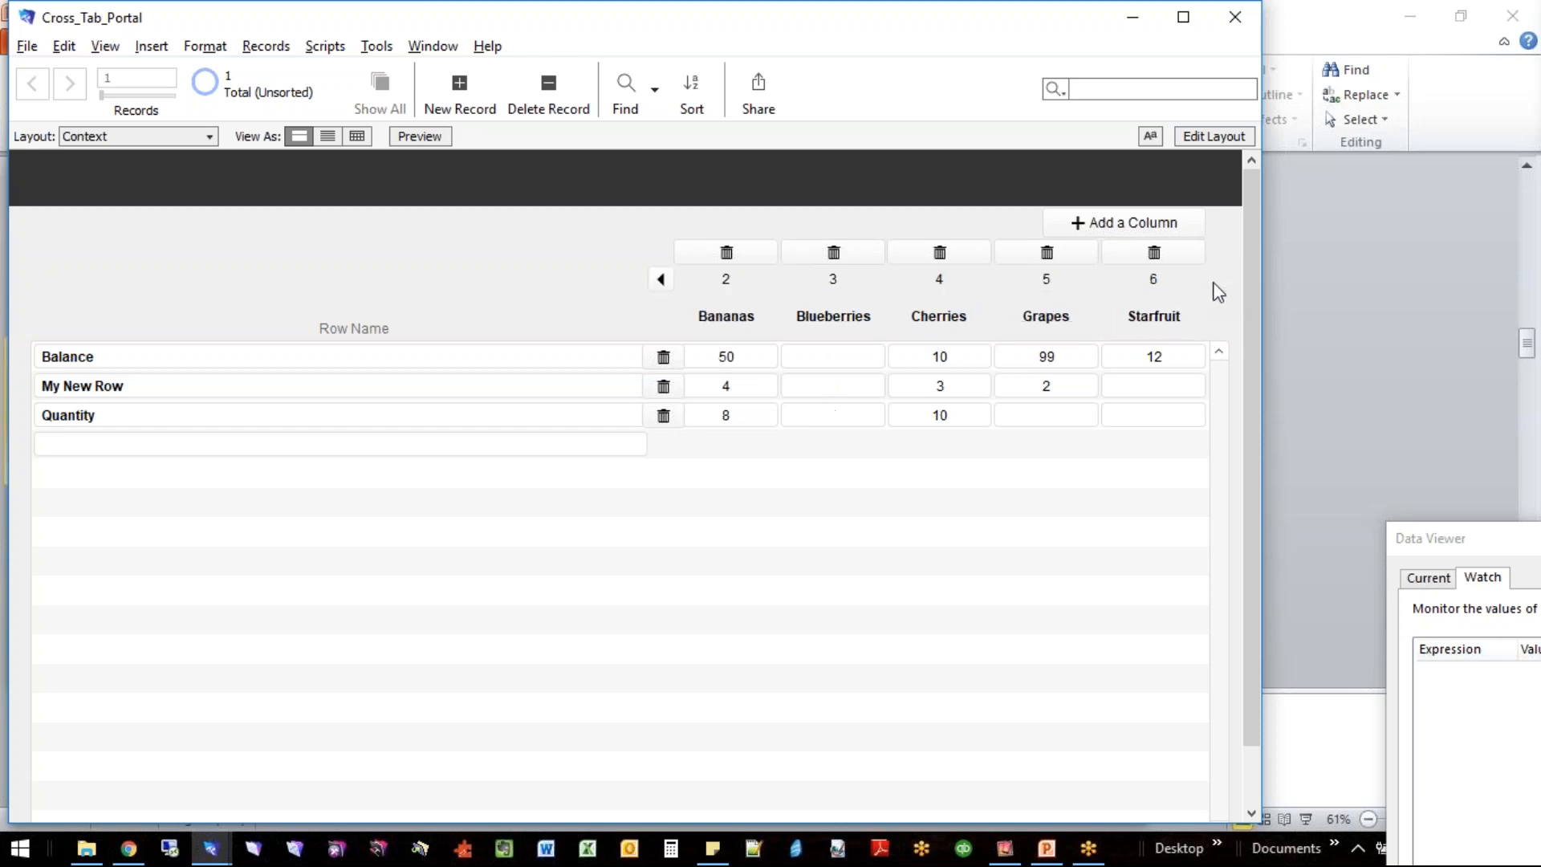
click(661, 278)
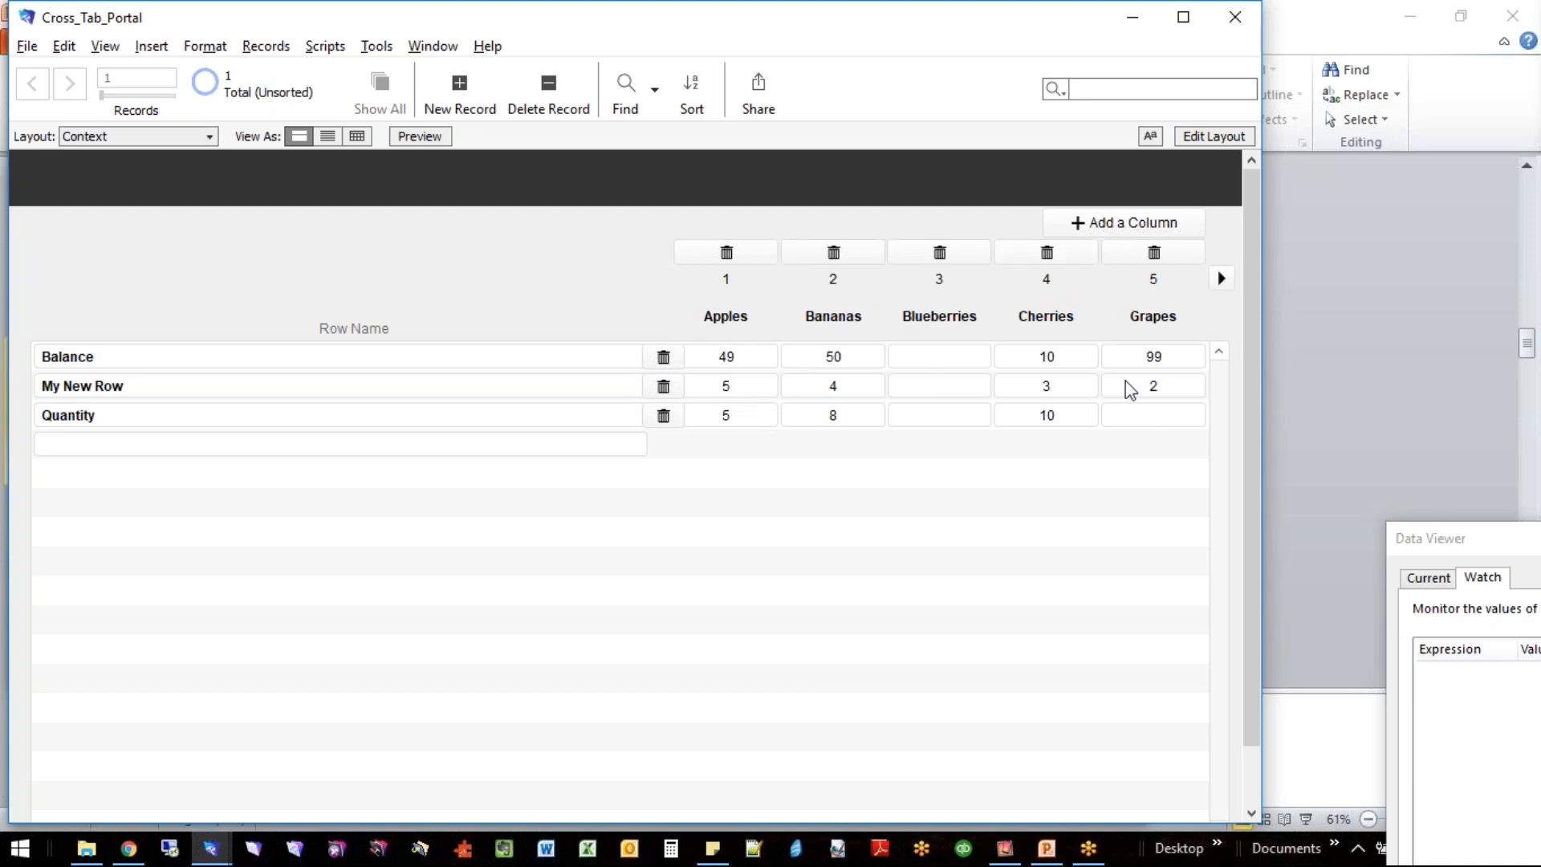
click(1143, 230)
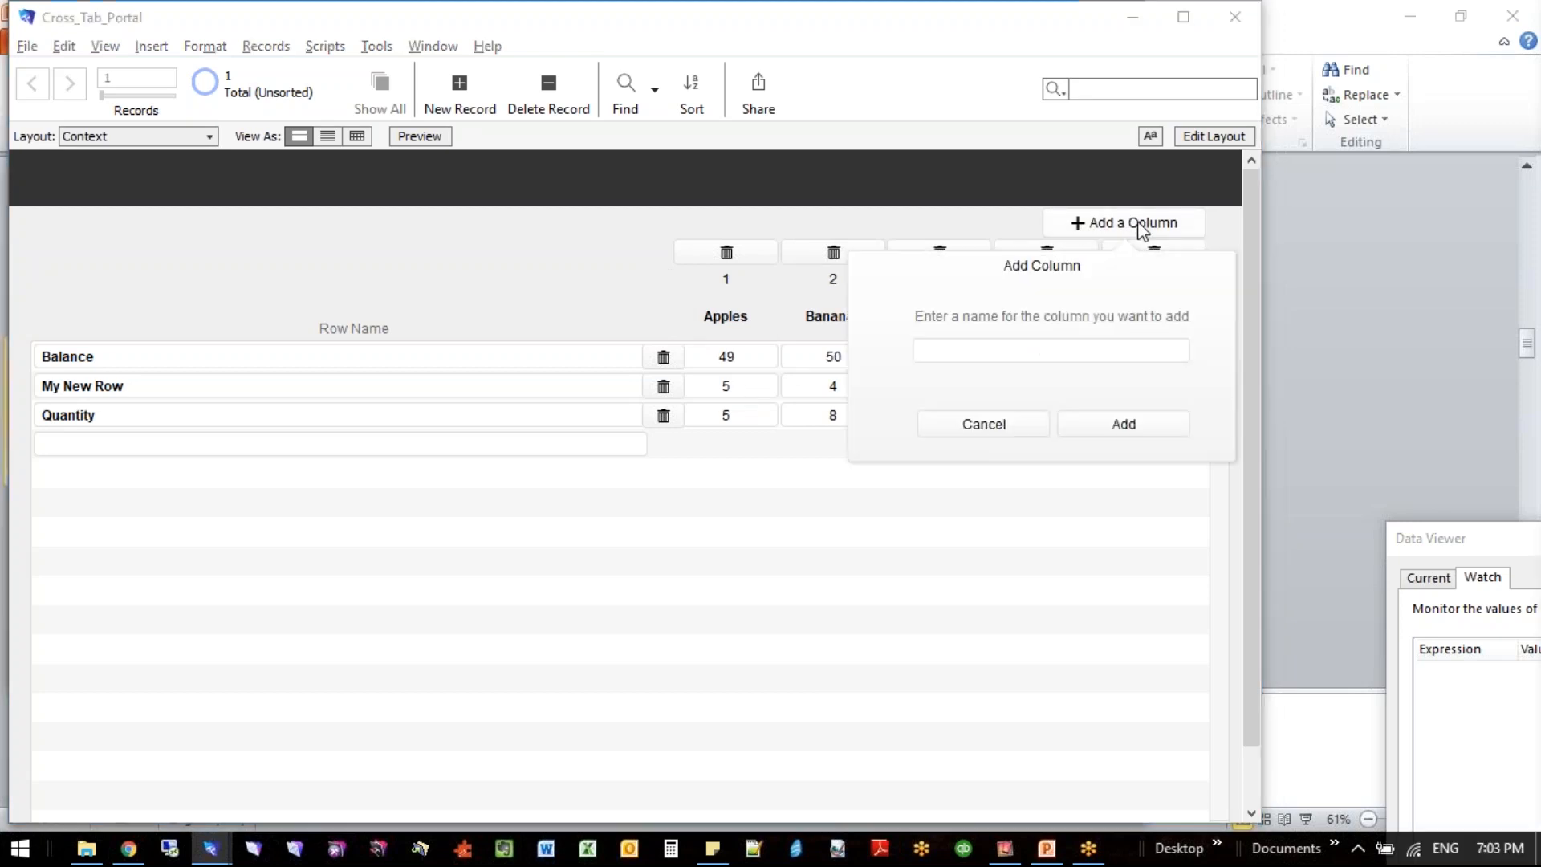
click(788, 483)
click(979, 356)
text(Stra)
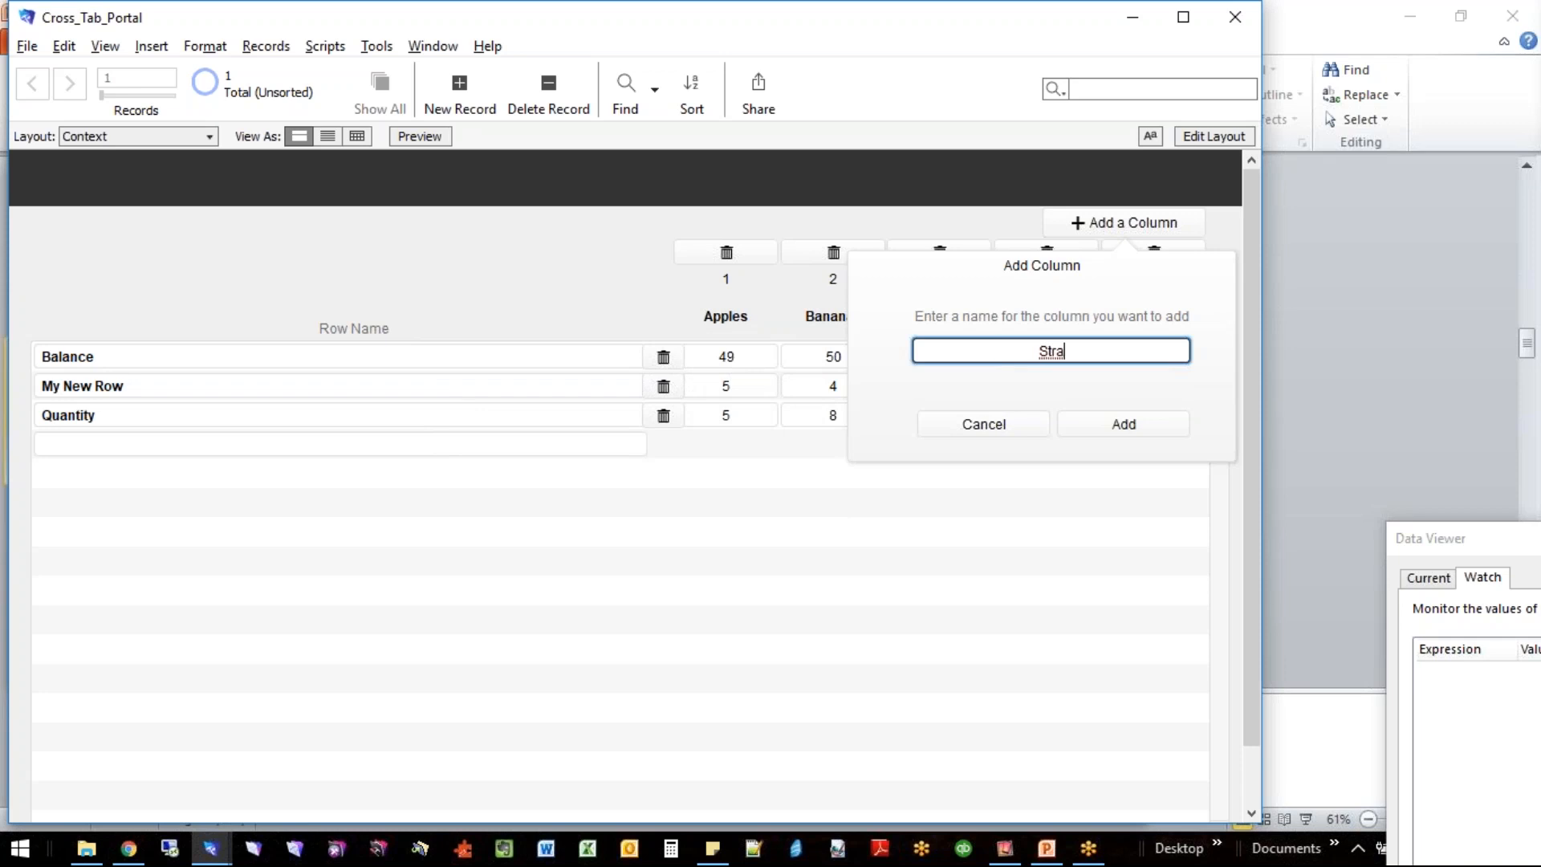
text(wberries)
click(1130, 424)
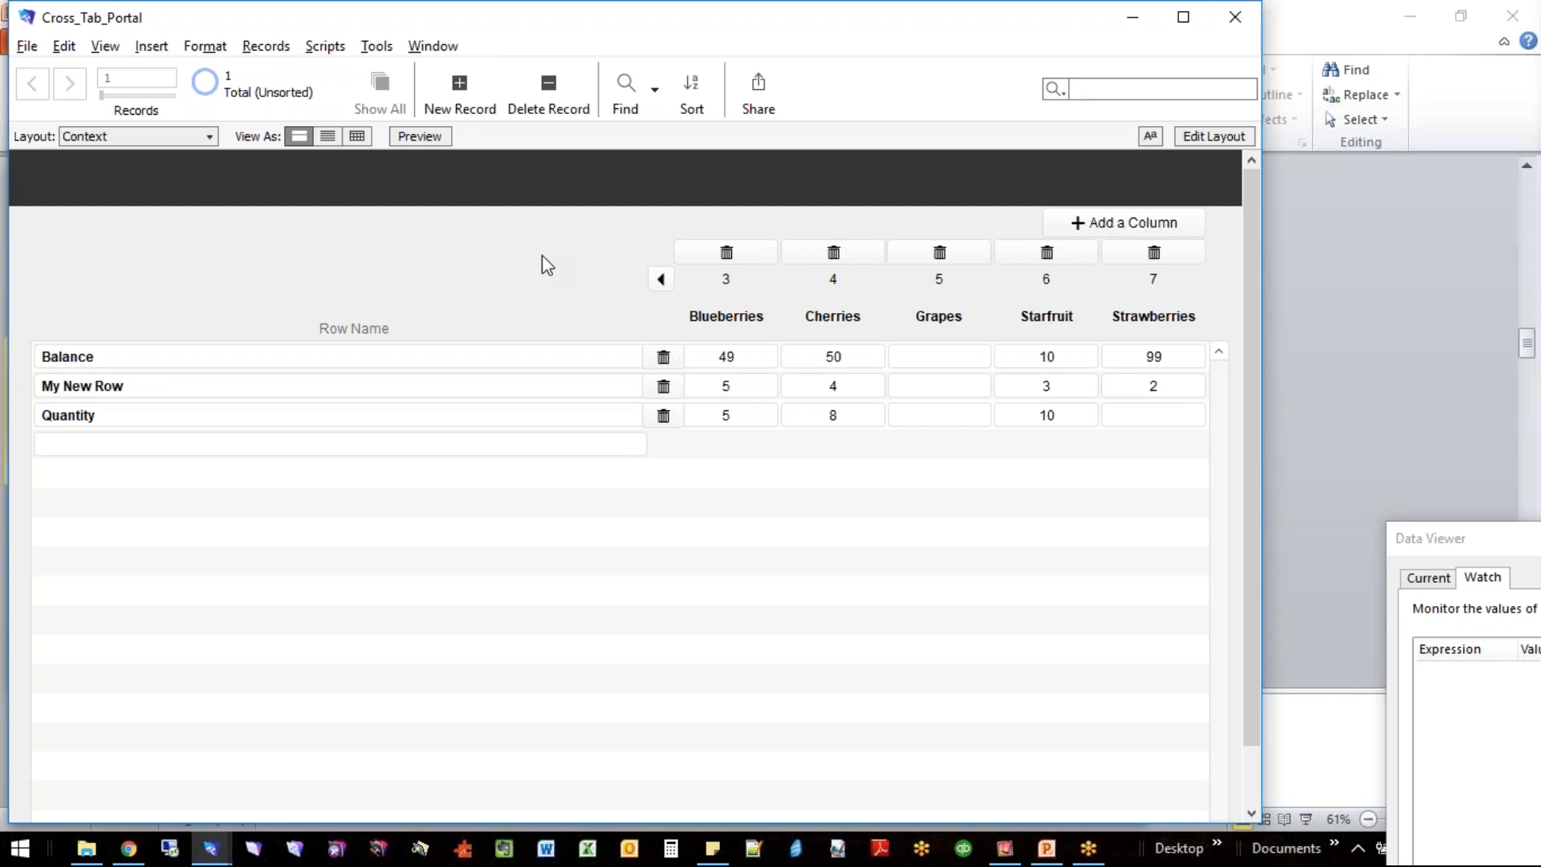
- Switch the Context layout to Layout mode and move the small hidden portal above the Row Name label slightly up and to the right
key(ctrl+l)
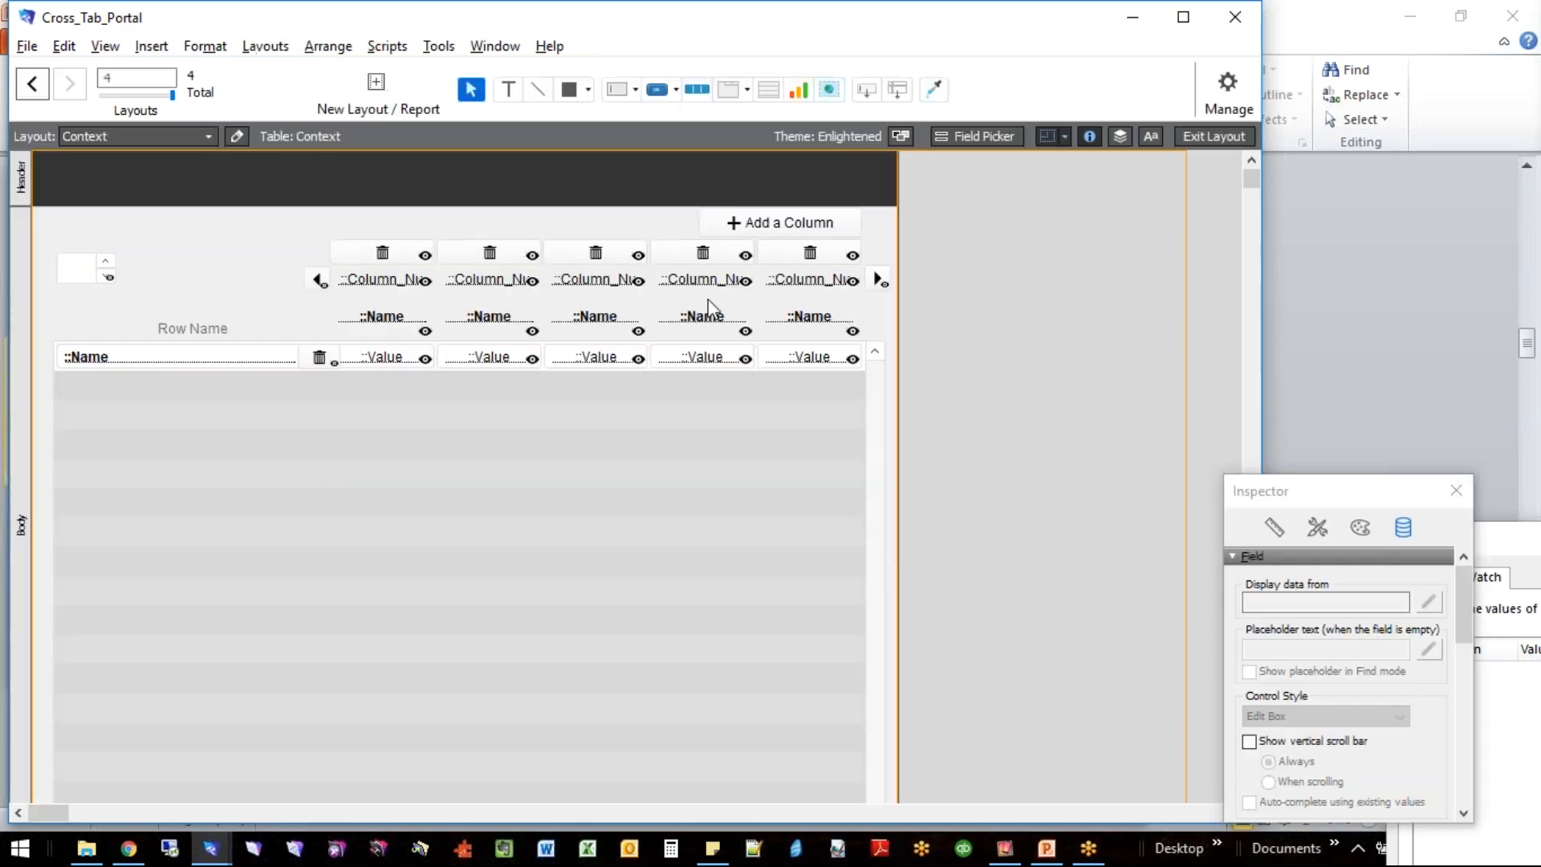
click(90, 276)
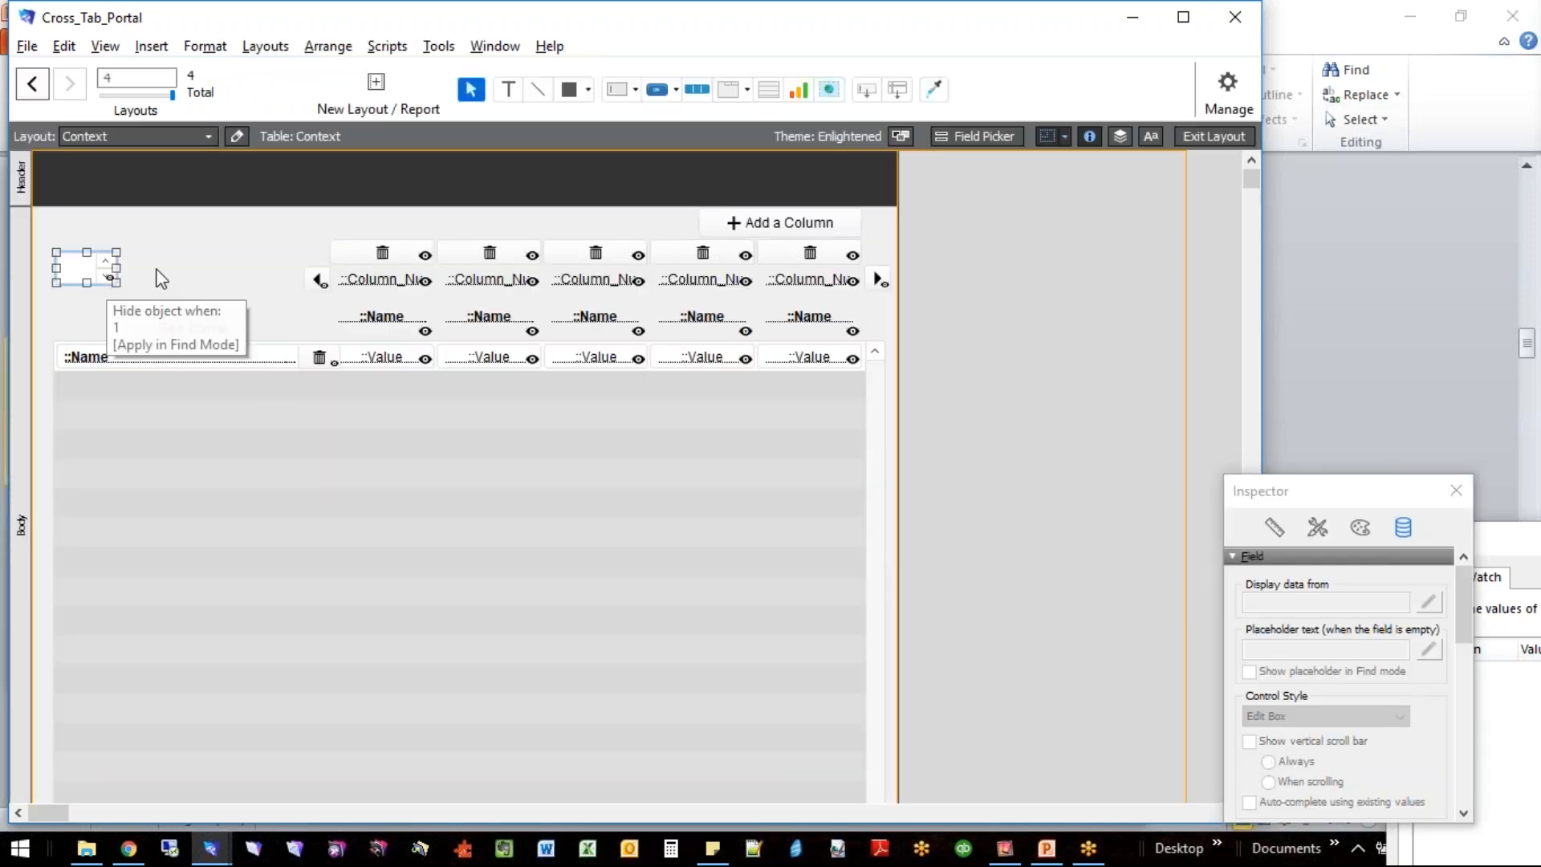
drag(84, 269, 112, 257)
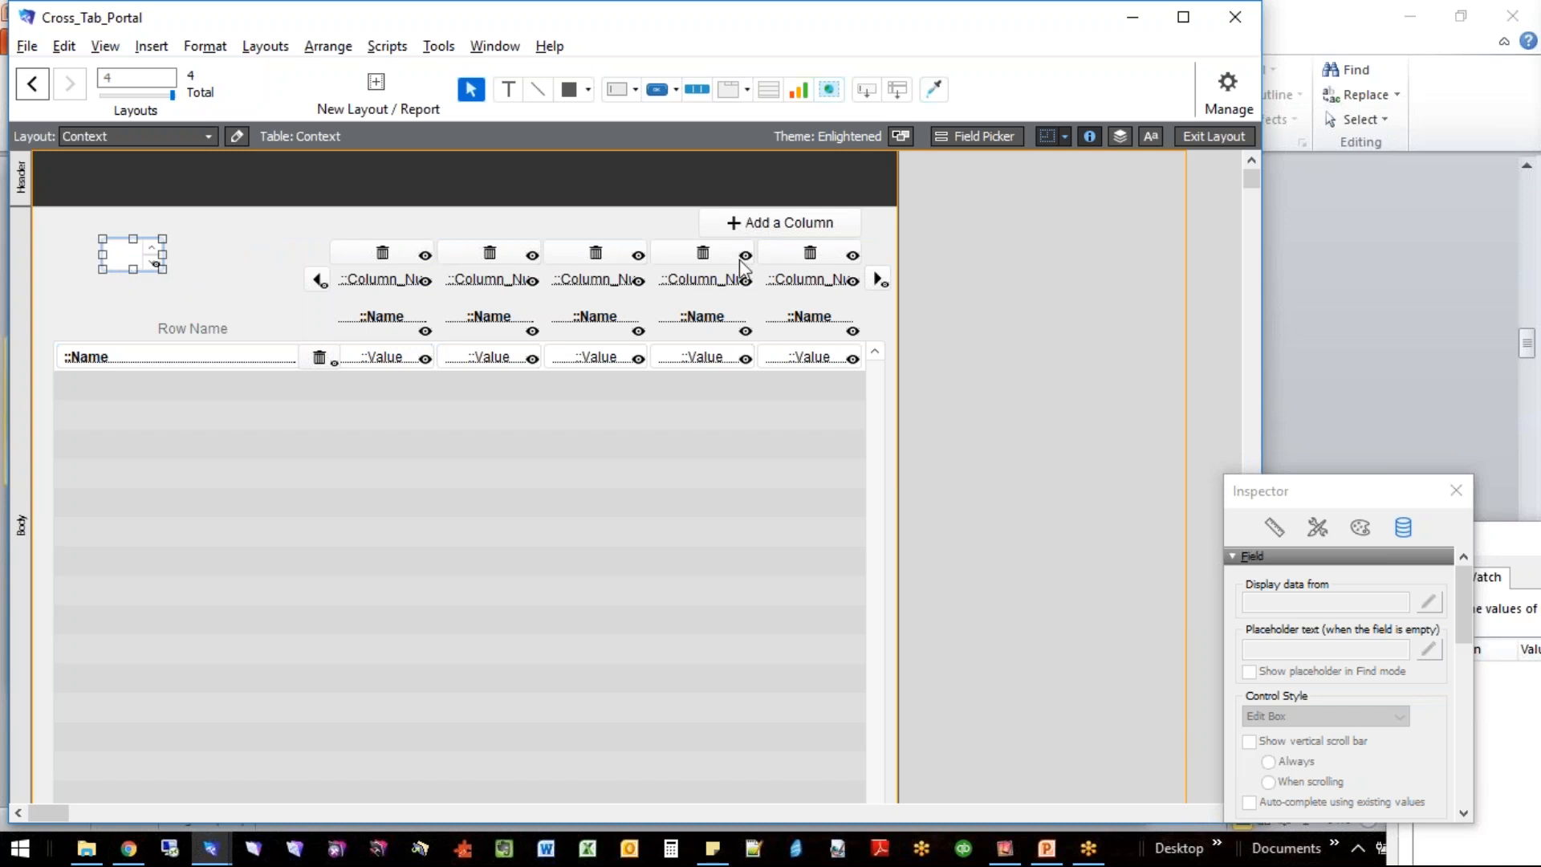
- Inspect the column arrow buttons, the five column number fields and a column delete button on the layout
click(880, 281)
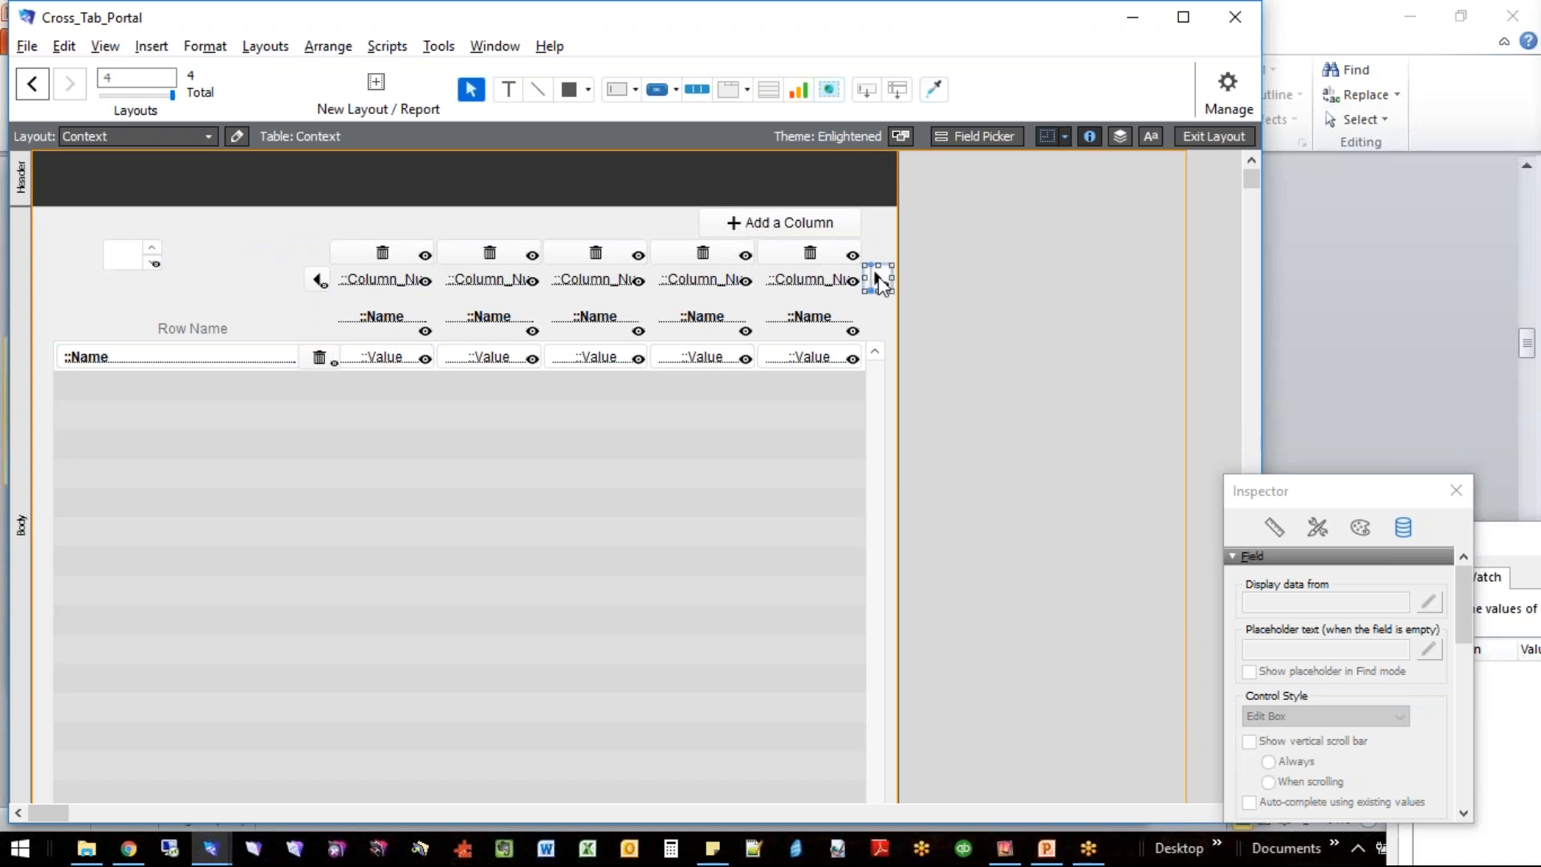
shift+click(318, 284)
click(376, 283)
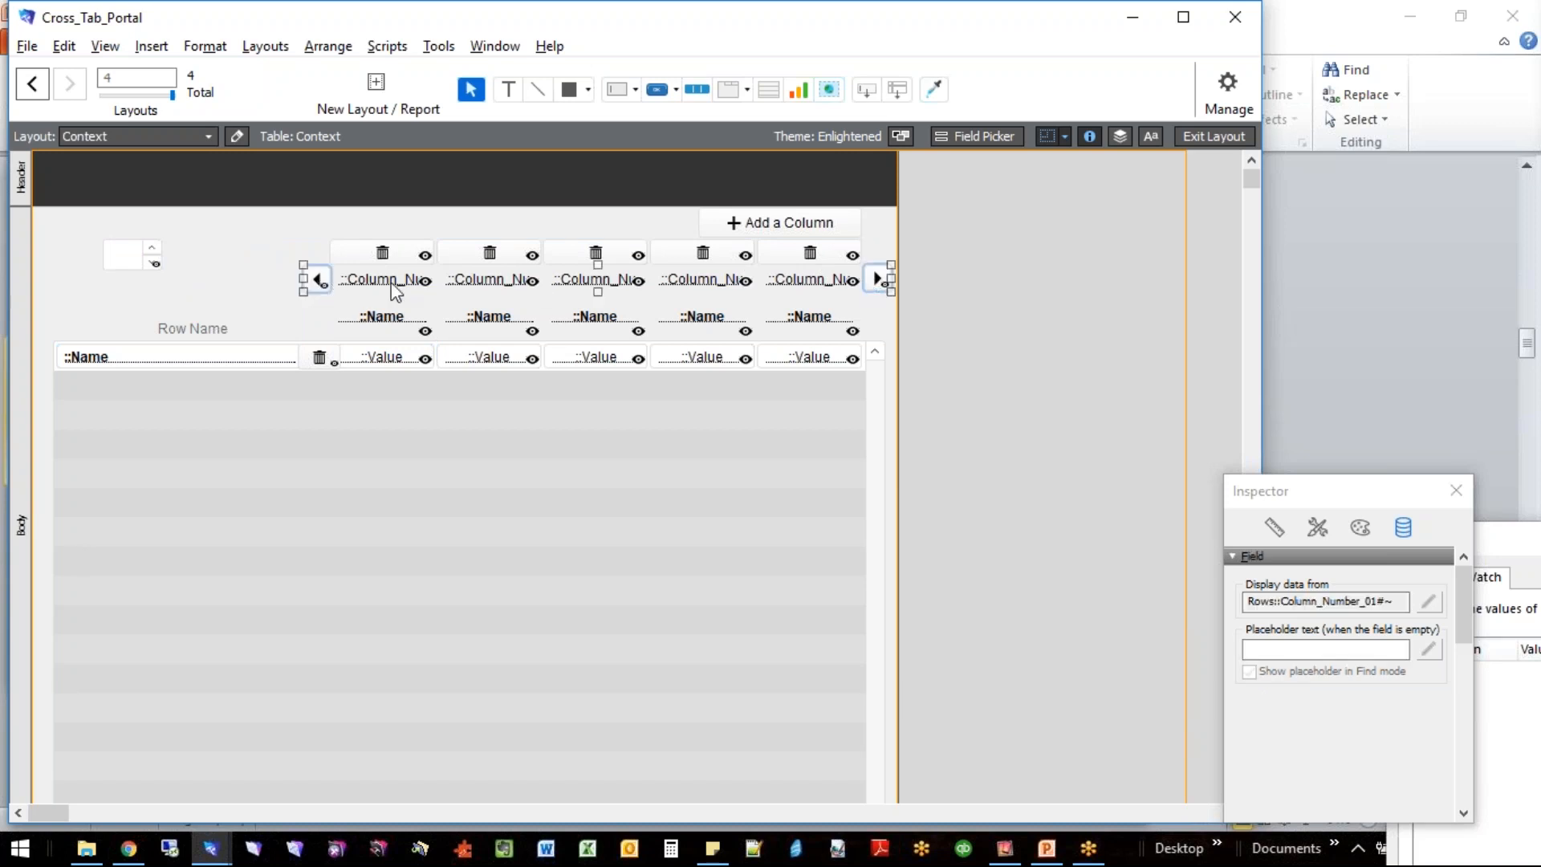
click(506, 282)
click(575, 287)
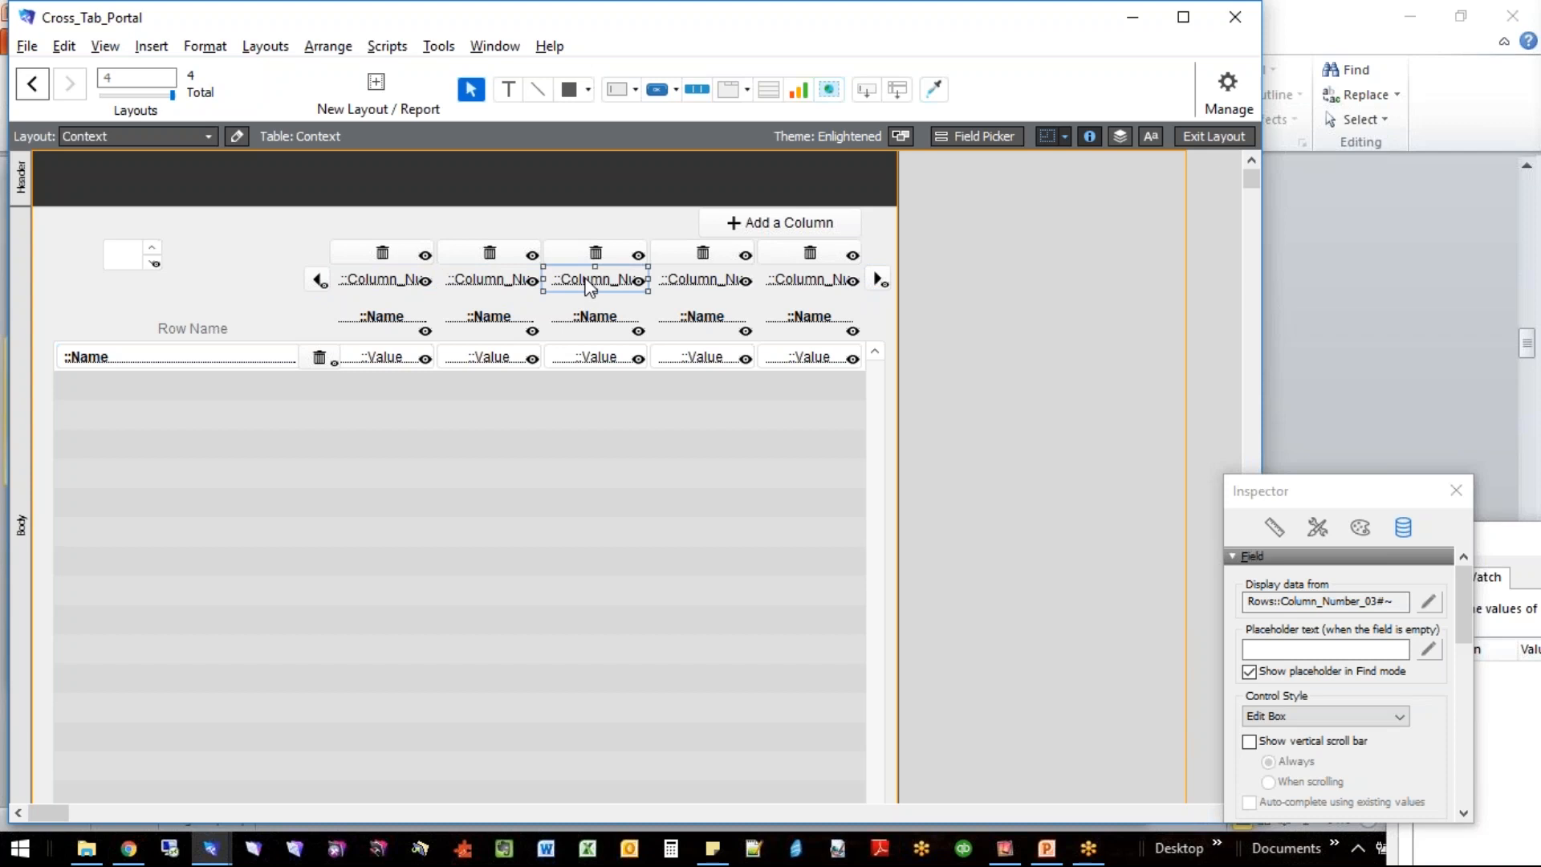
click(715, 285)
click(807, 285)
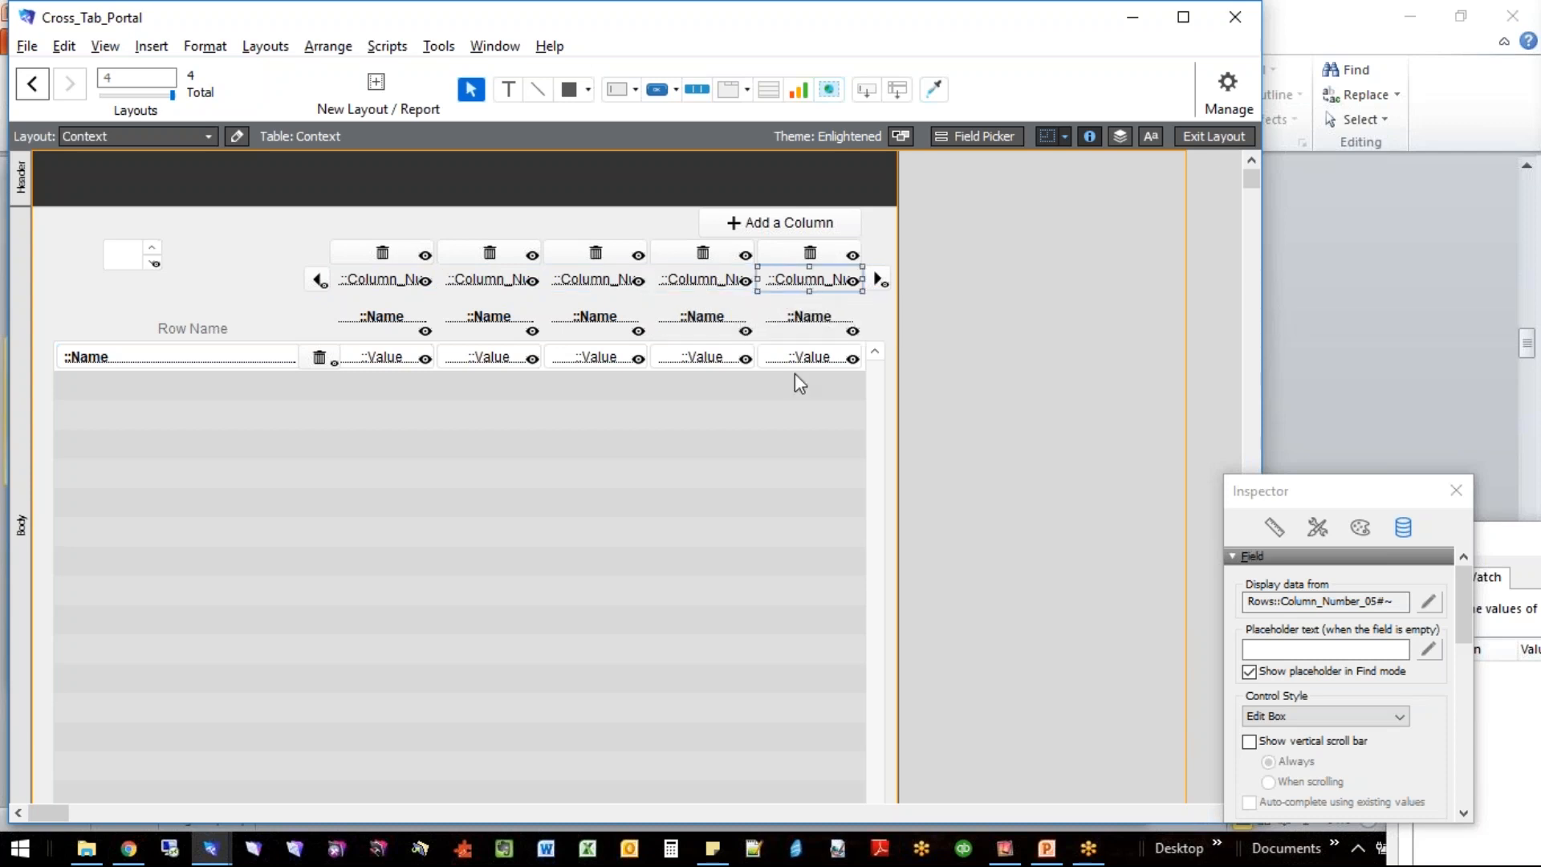
click(723, 259)
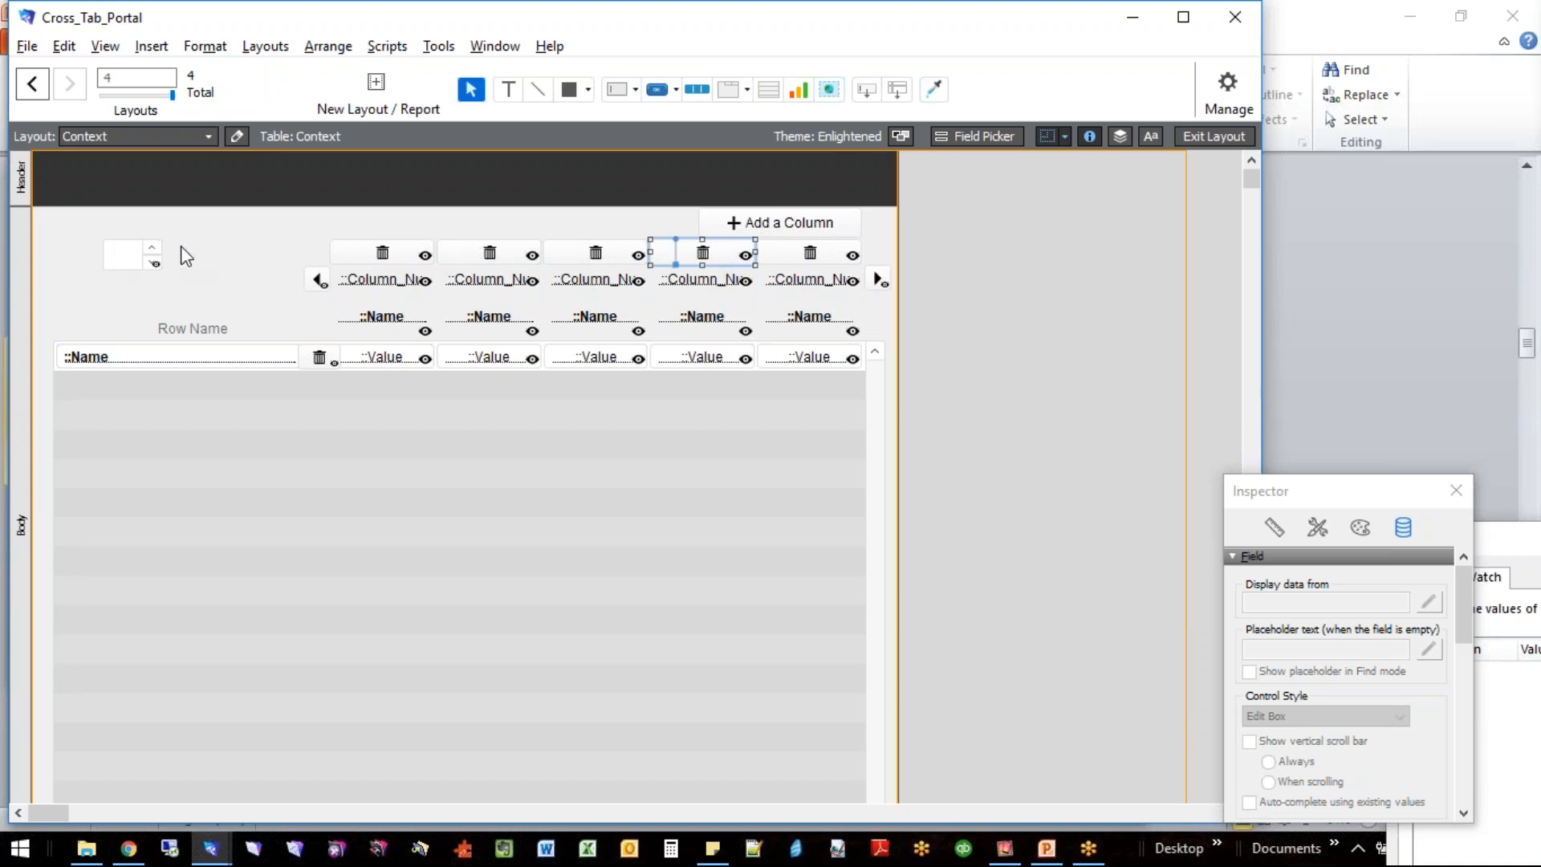
- Examine the Add a Column popover with its name field and Cancel button, and close it
click(803, 227)
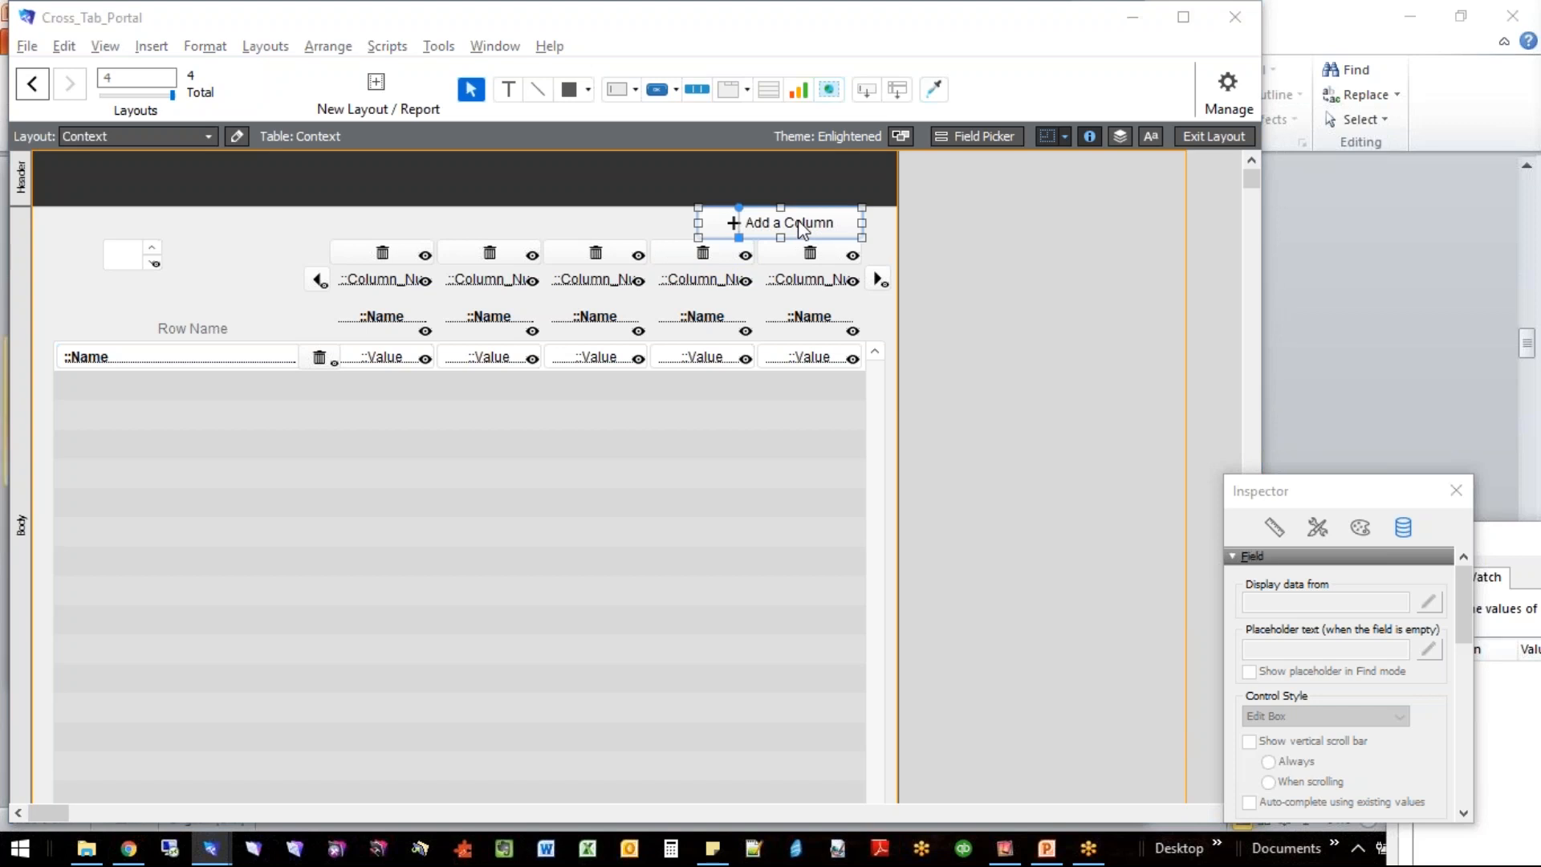
double_click(802, 229)
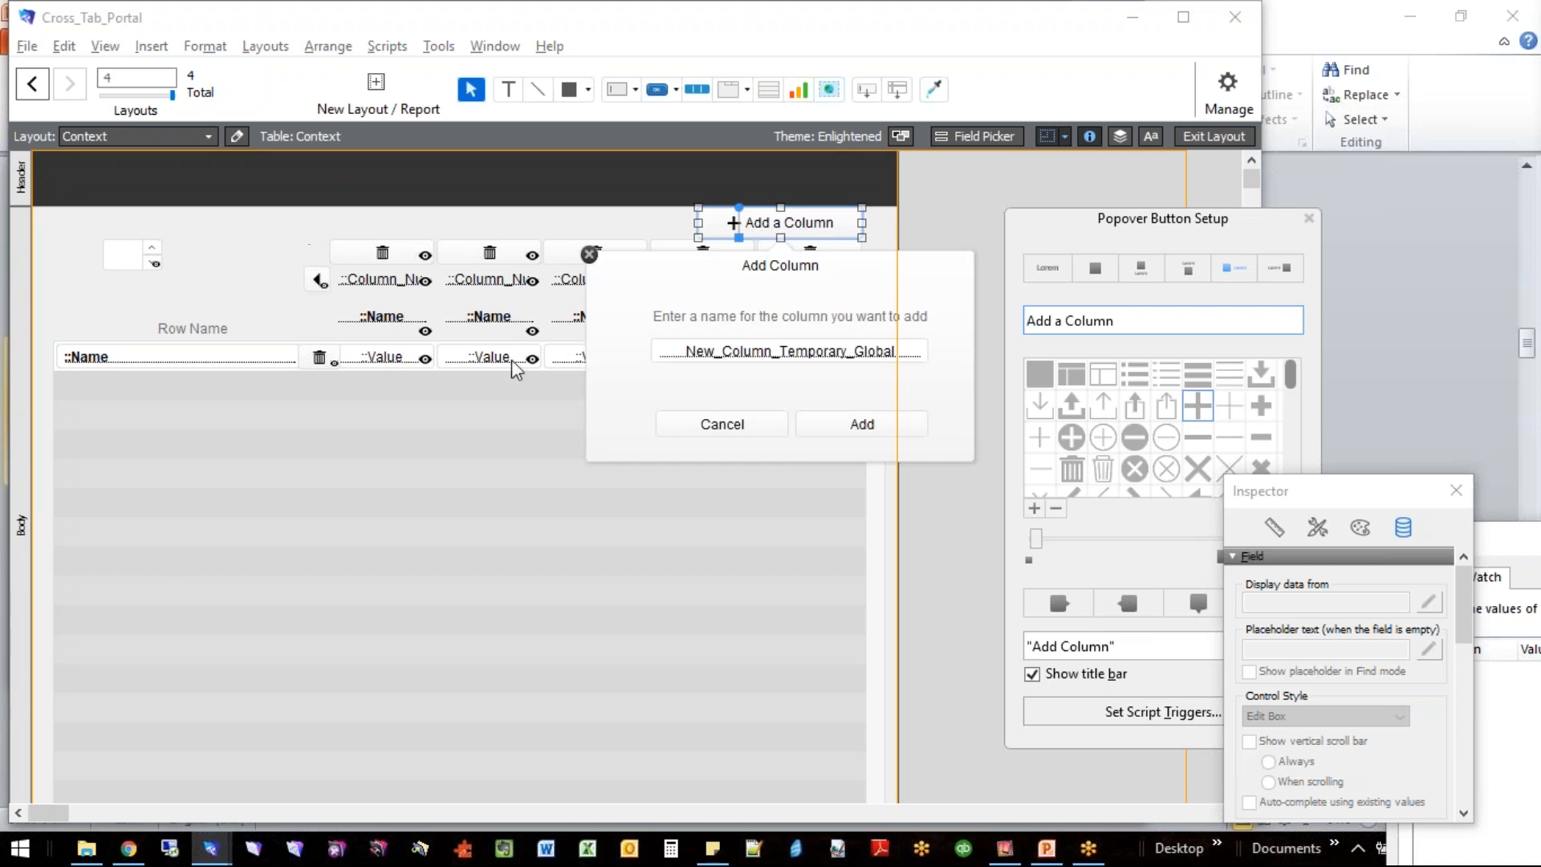
click(737, 428)
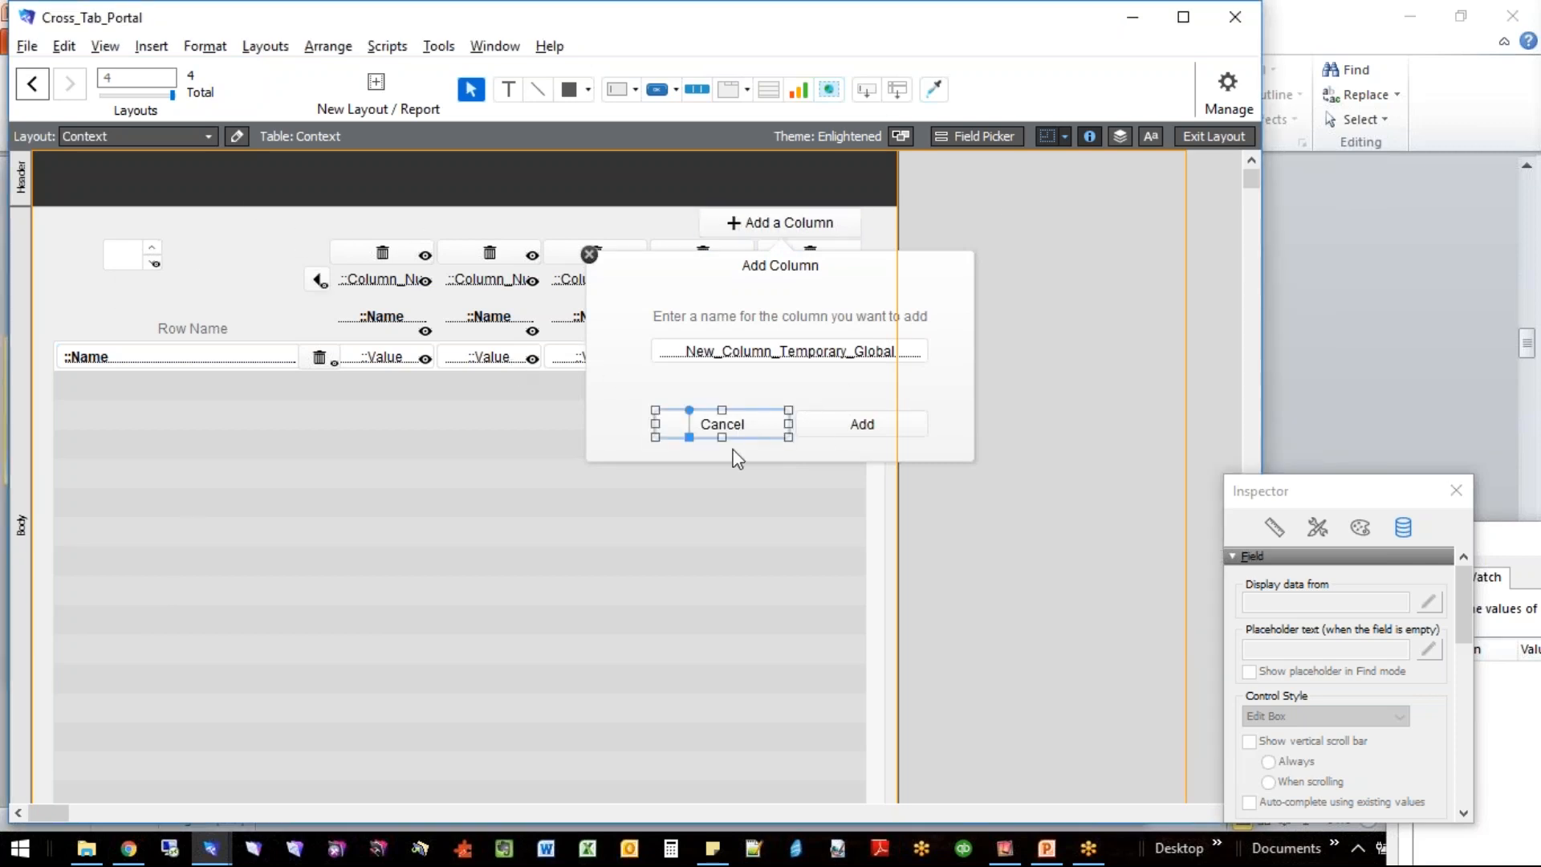
click(591, 254)
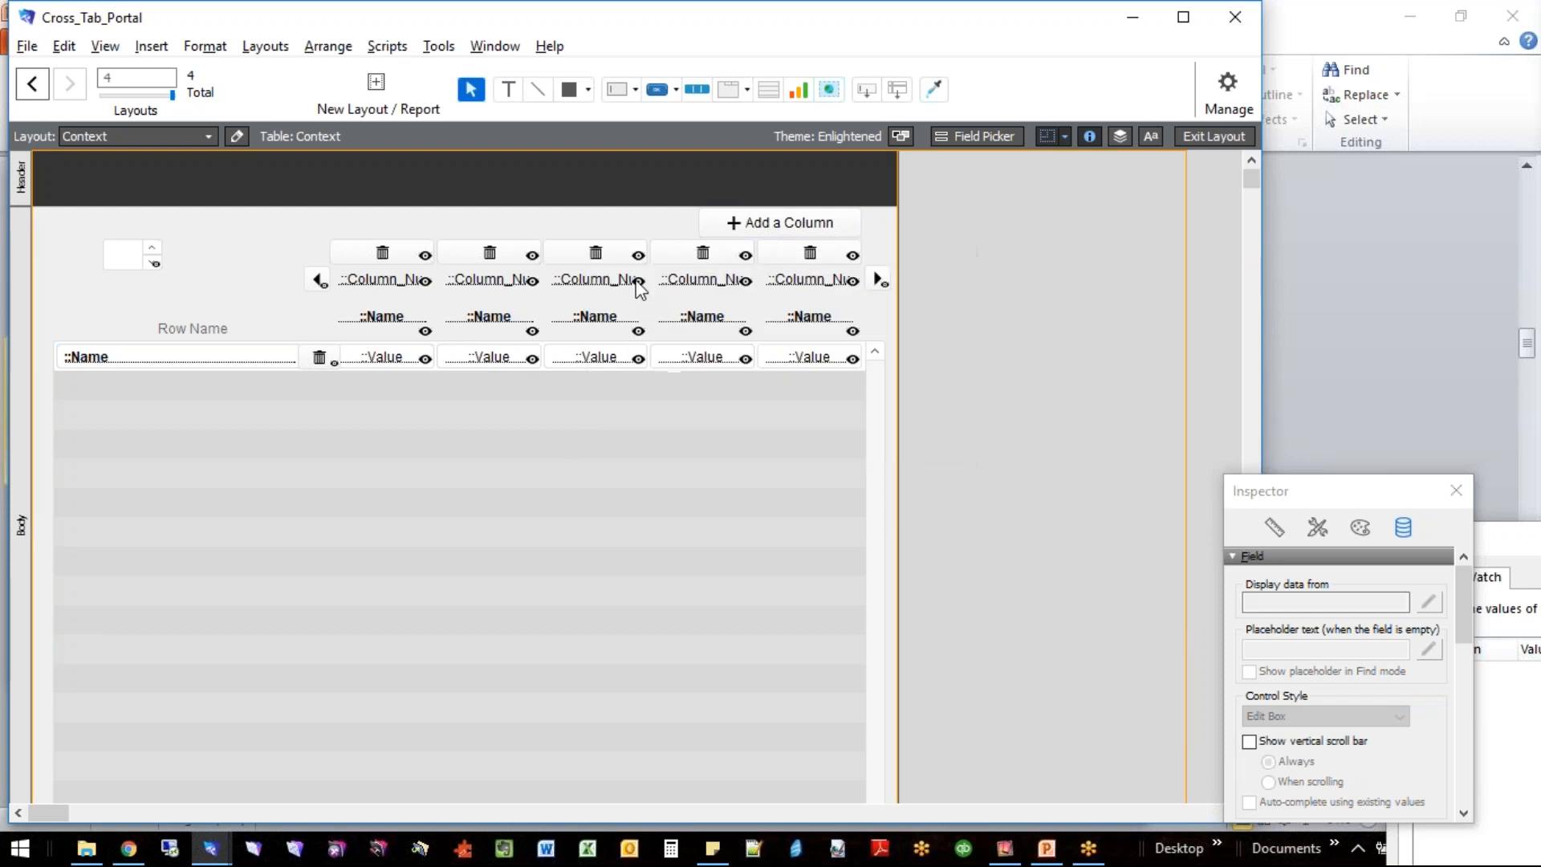
- Check the file's list of custom functions and leave it without changes
key(alt+f)
key(m)
key(f)
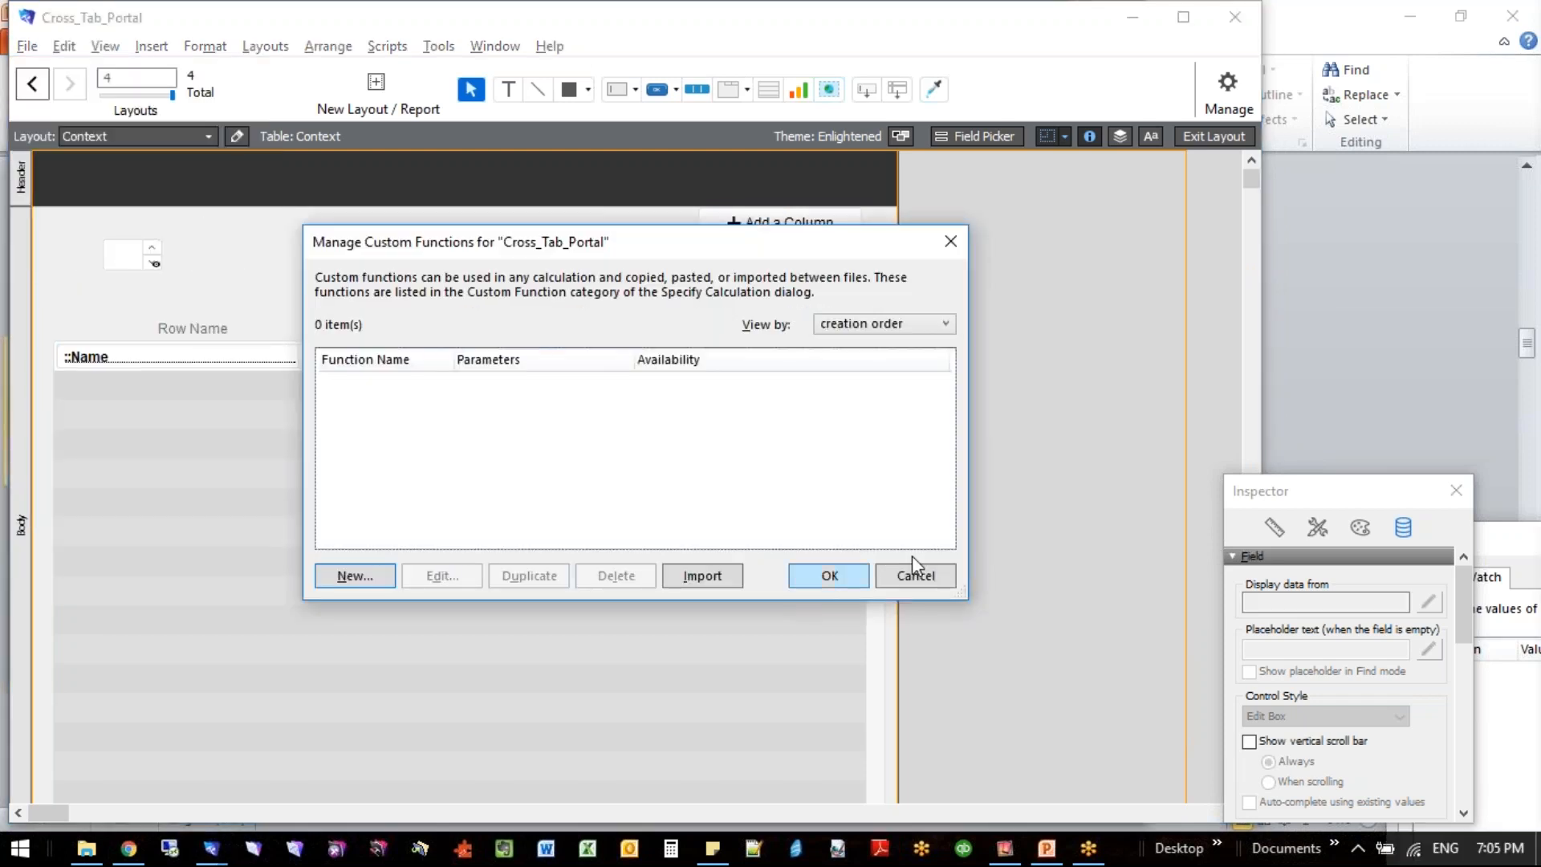
click(916, 576)
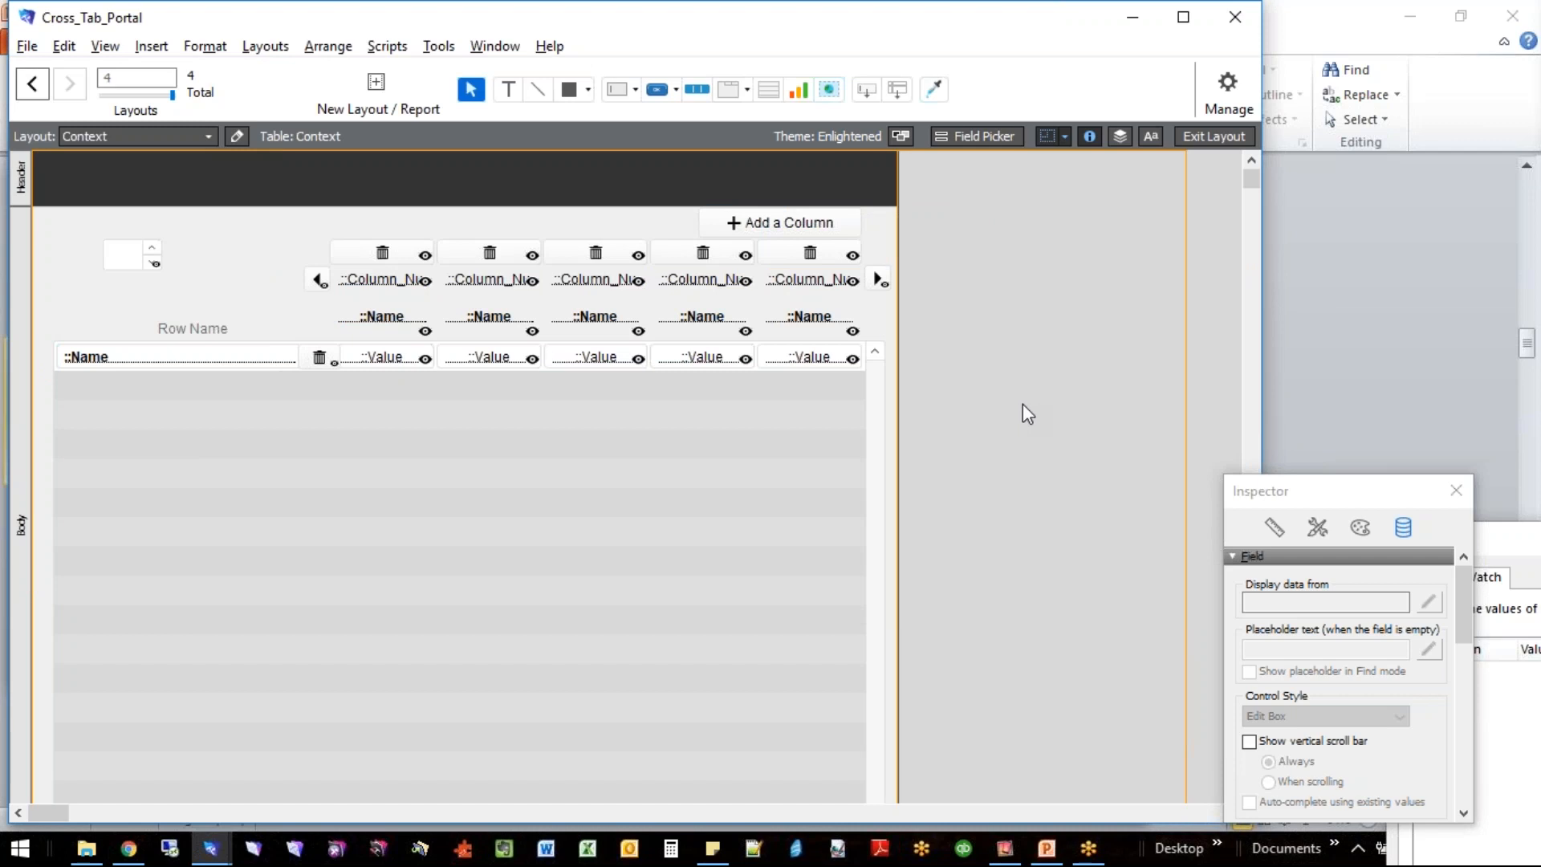
- Review the steps of the Column_Add, Column_Arrow_Left, Column_Arrow_Right, Column_Delete and Row_Delete scripts, and close the Script Workspace
key(ctrl+shift+s)
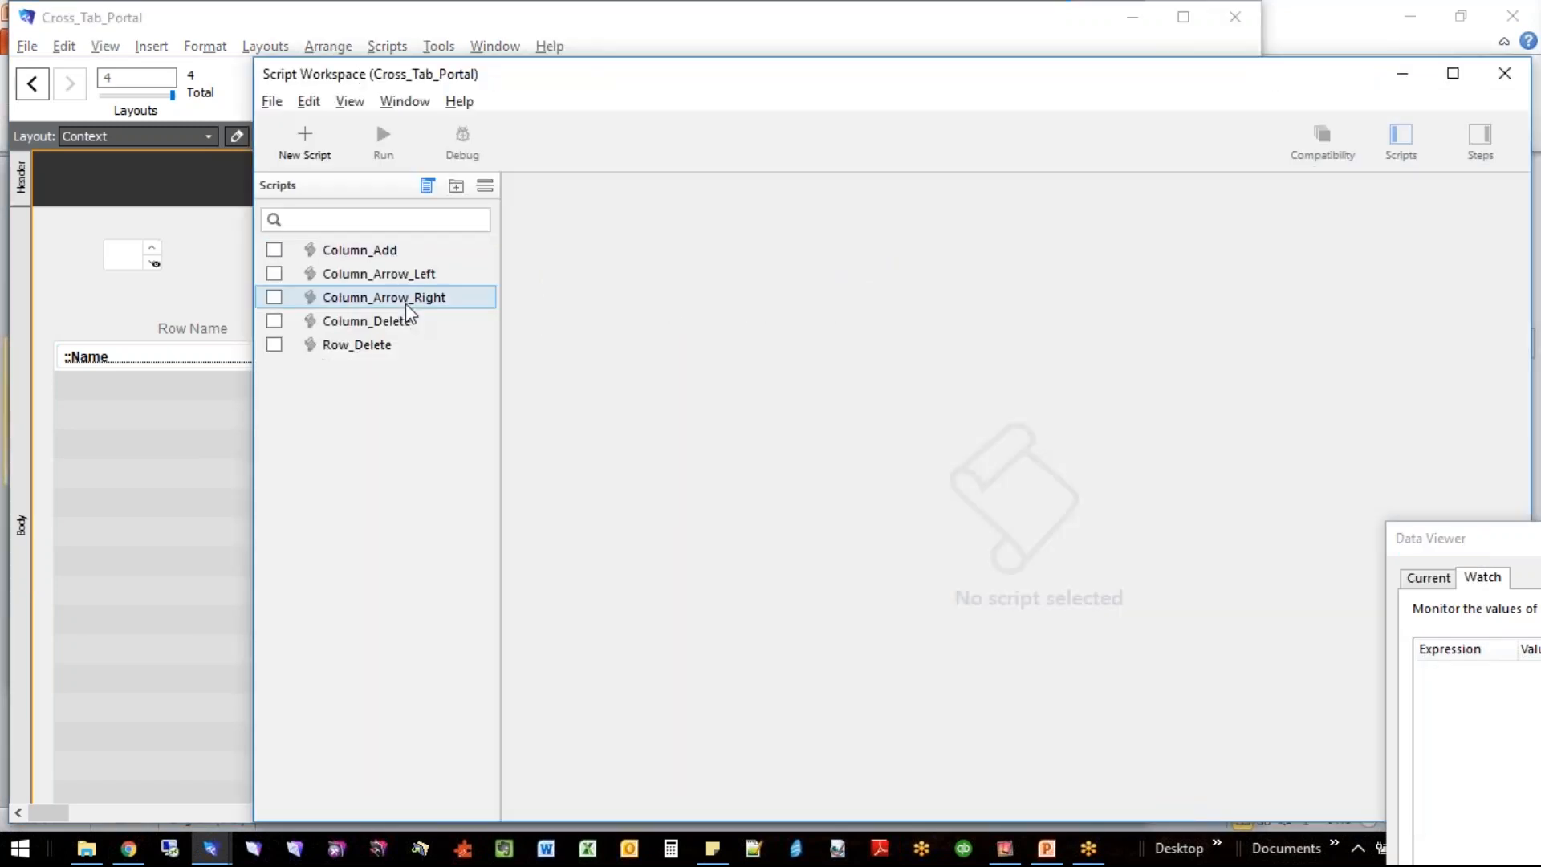
click(385, 251)
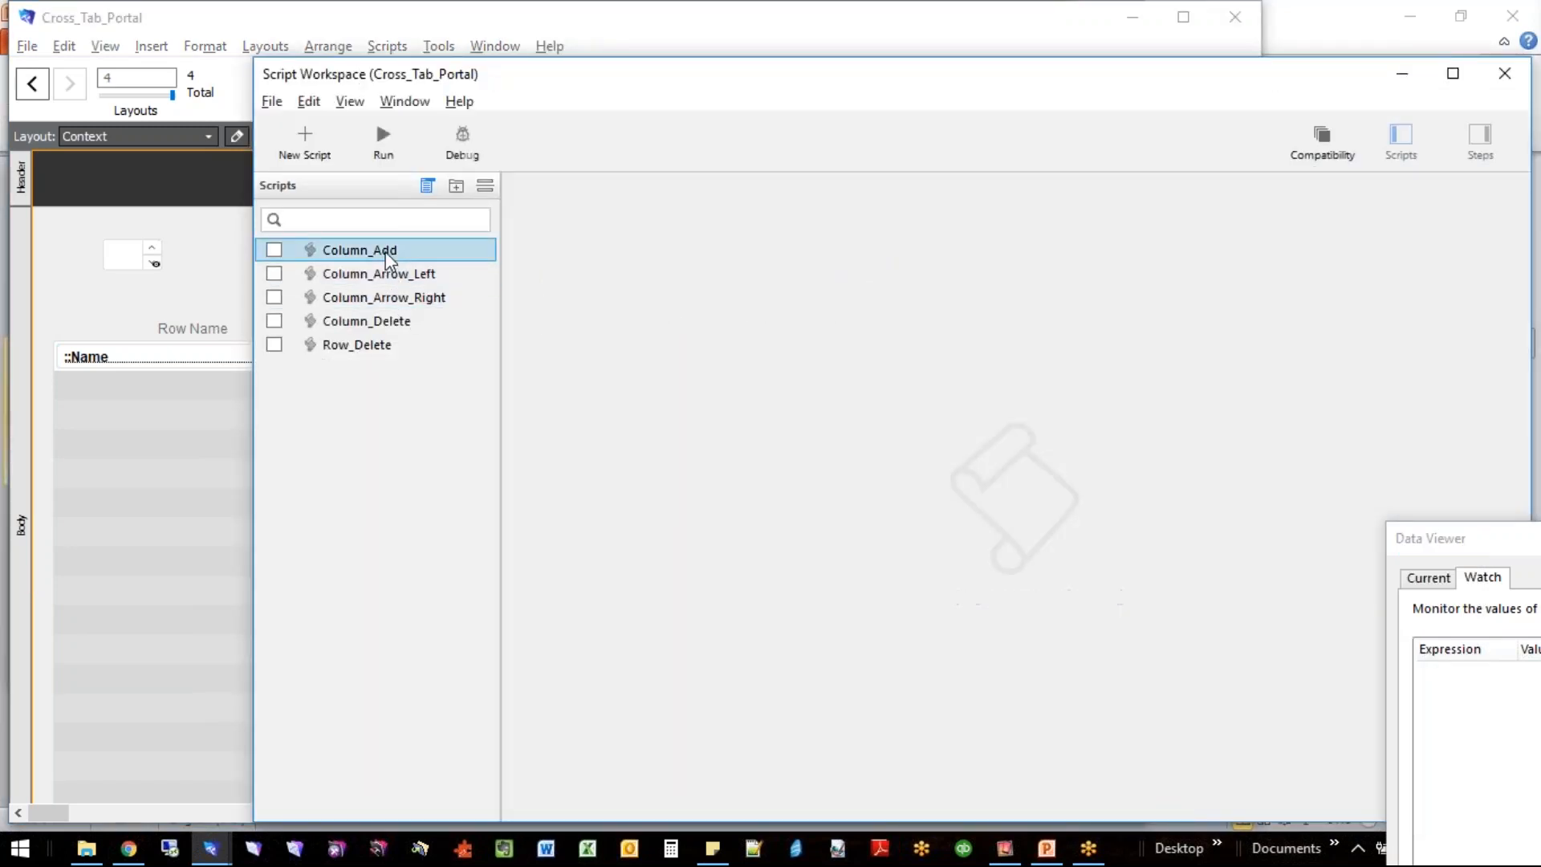
click(382, 275)
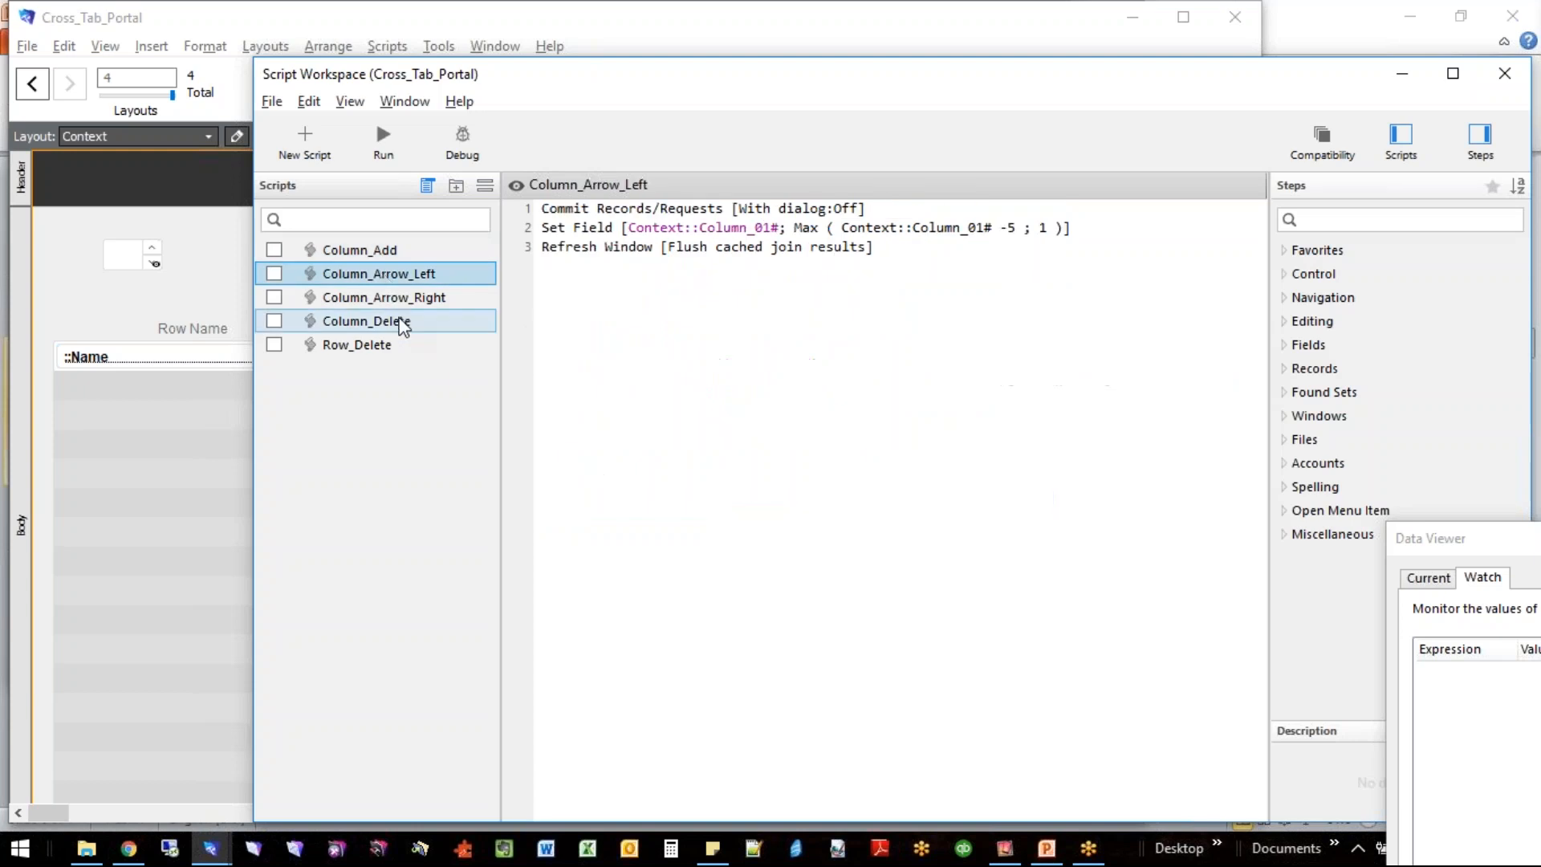
click(400, 303)
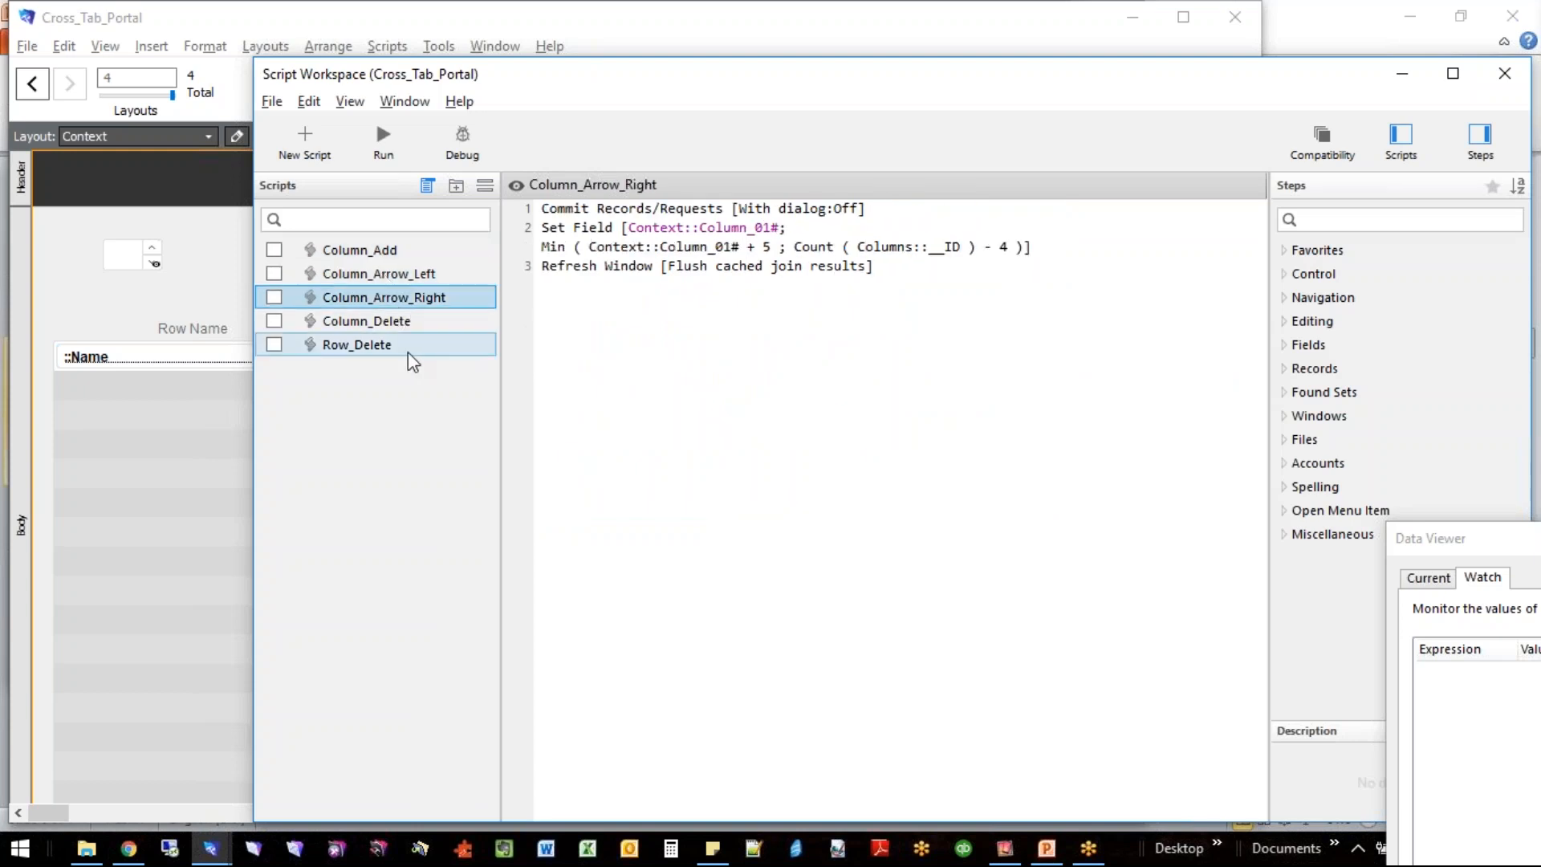
click(402, 327)
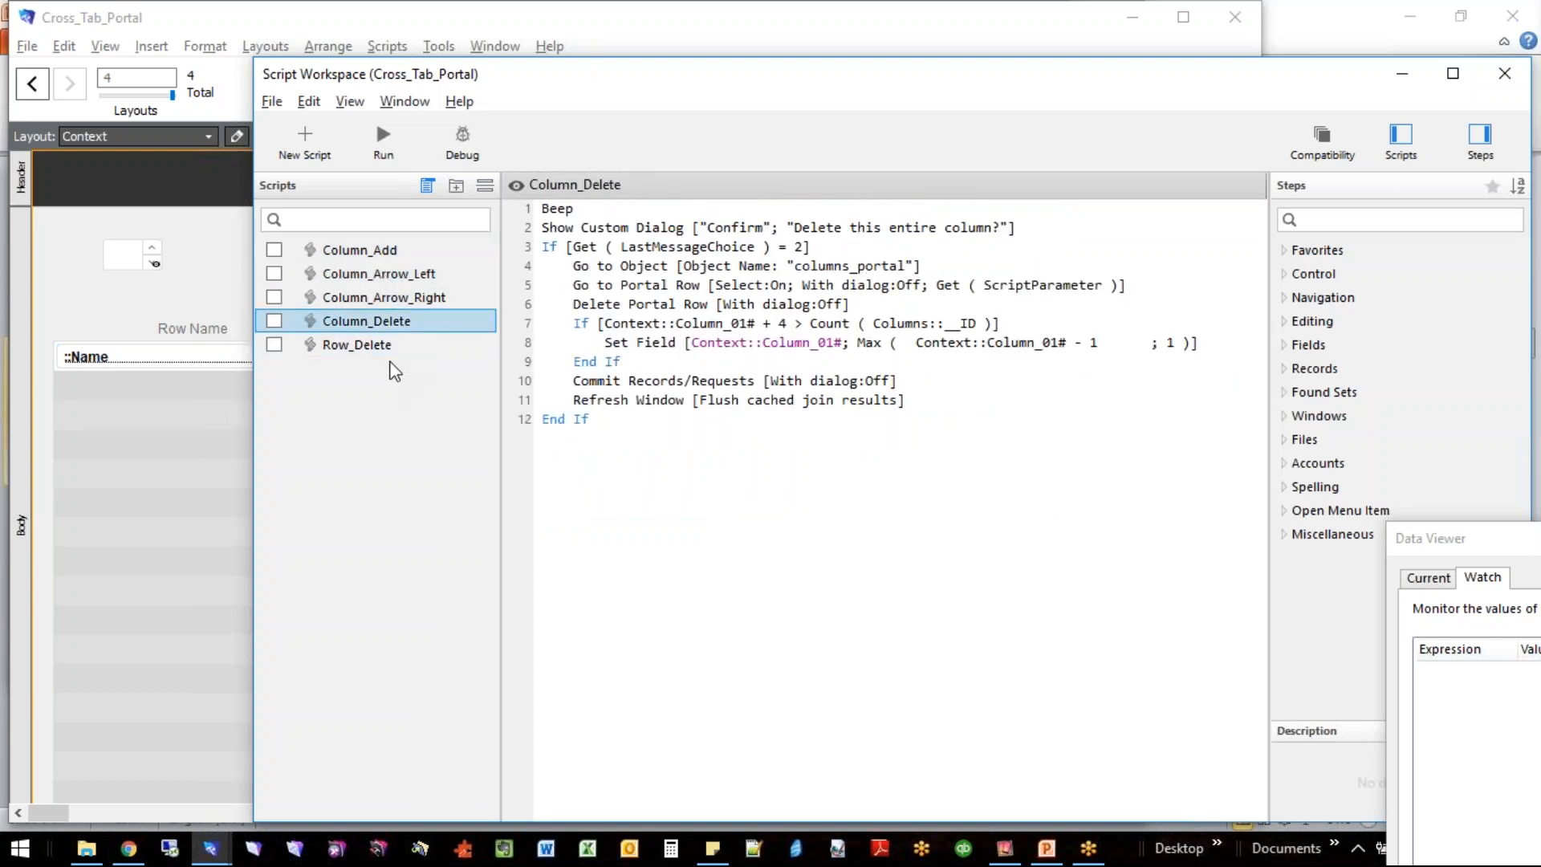
click(382, 350)
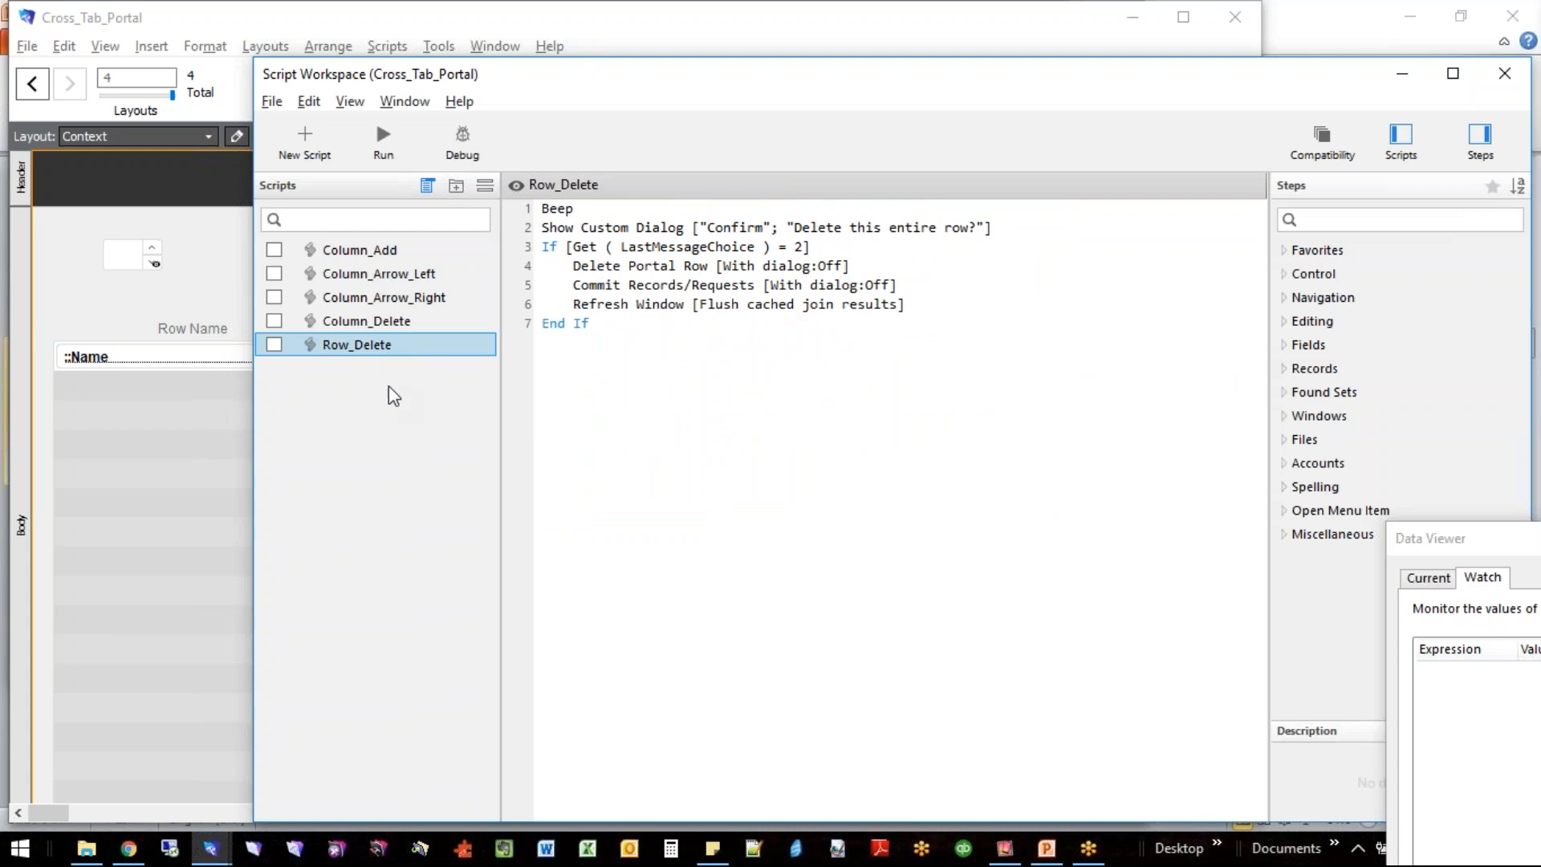
click(399, 324)
click(395, 299)
click(393, 277)
click(385, 251)
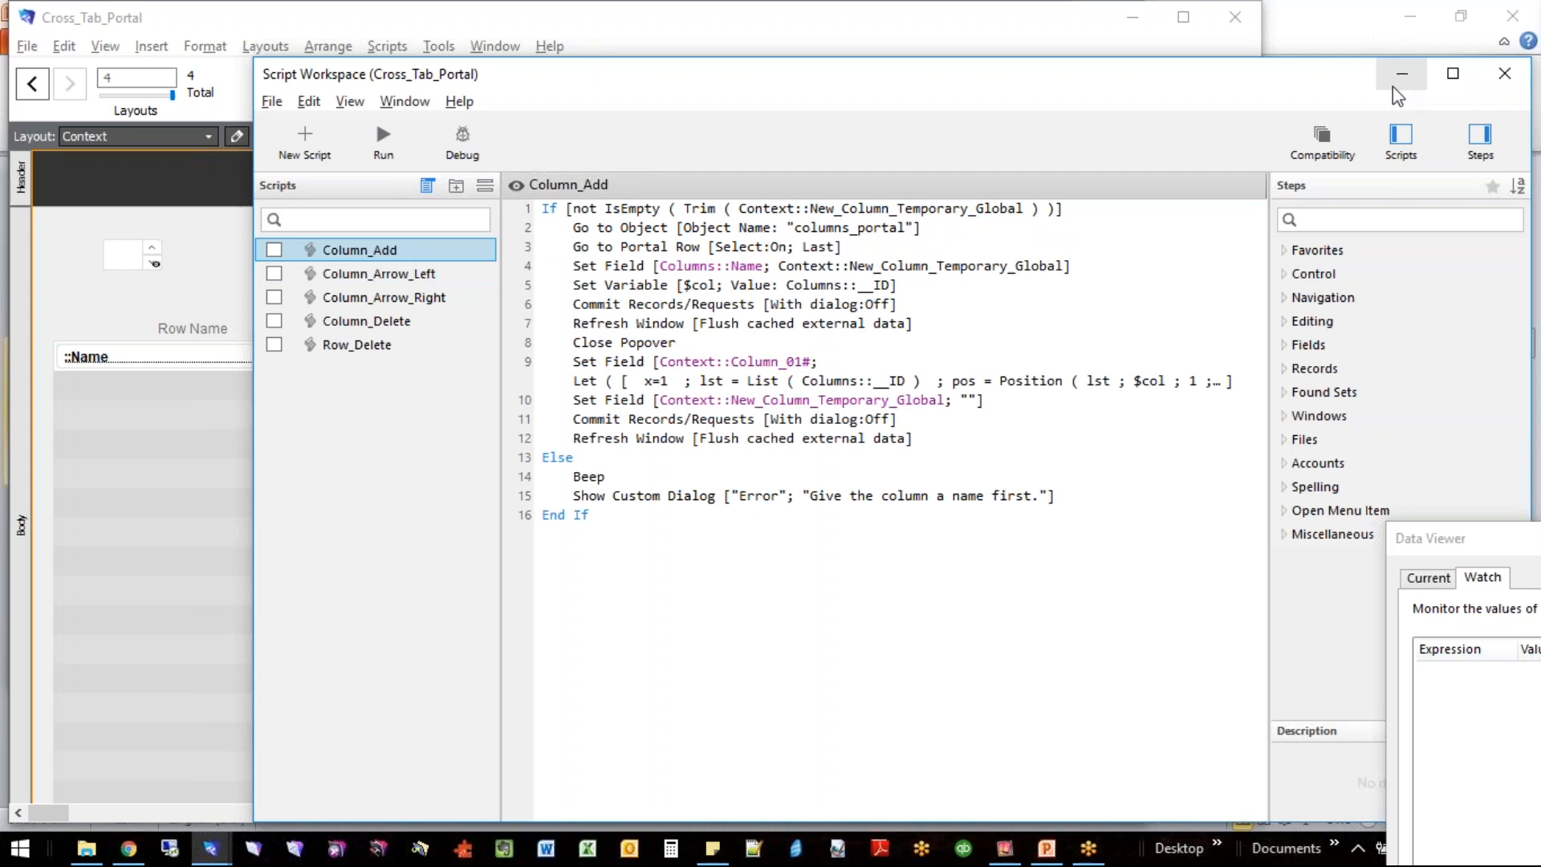
click(1501, 81)
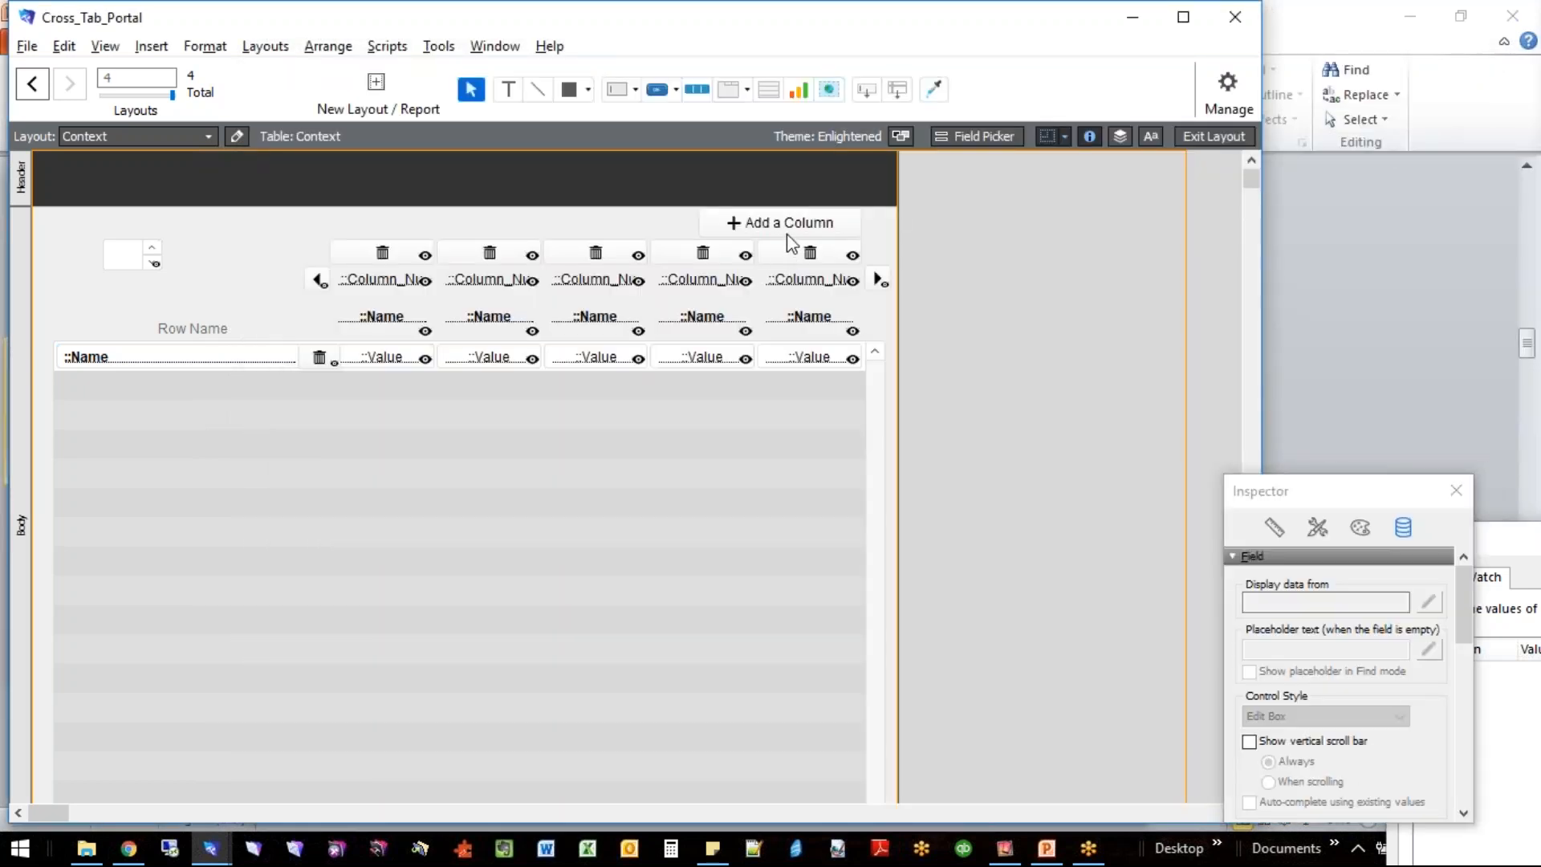
- Reopen the Add a Column popover's setup to view its temporary global name field, and close the popover
double_click(794, 230)
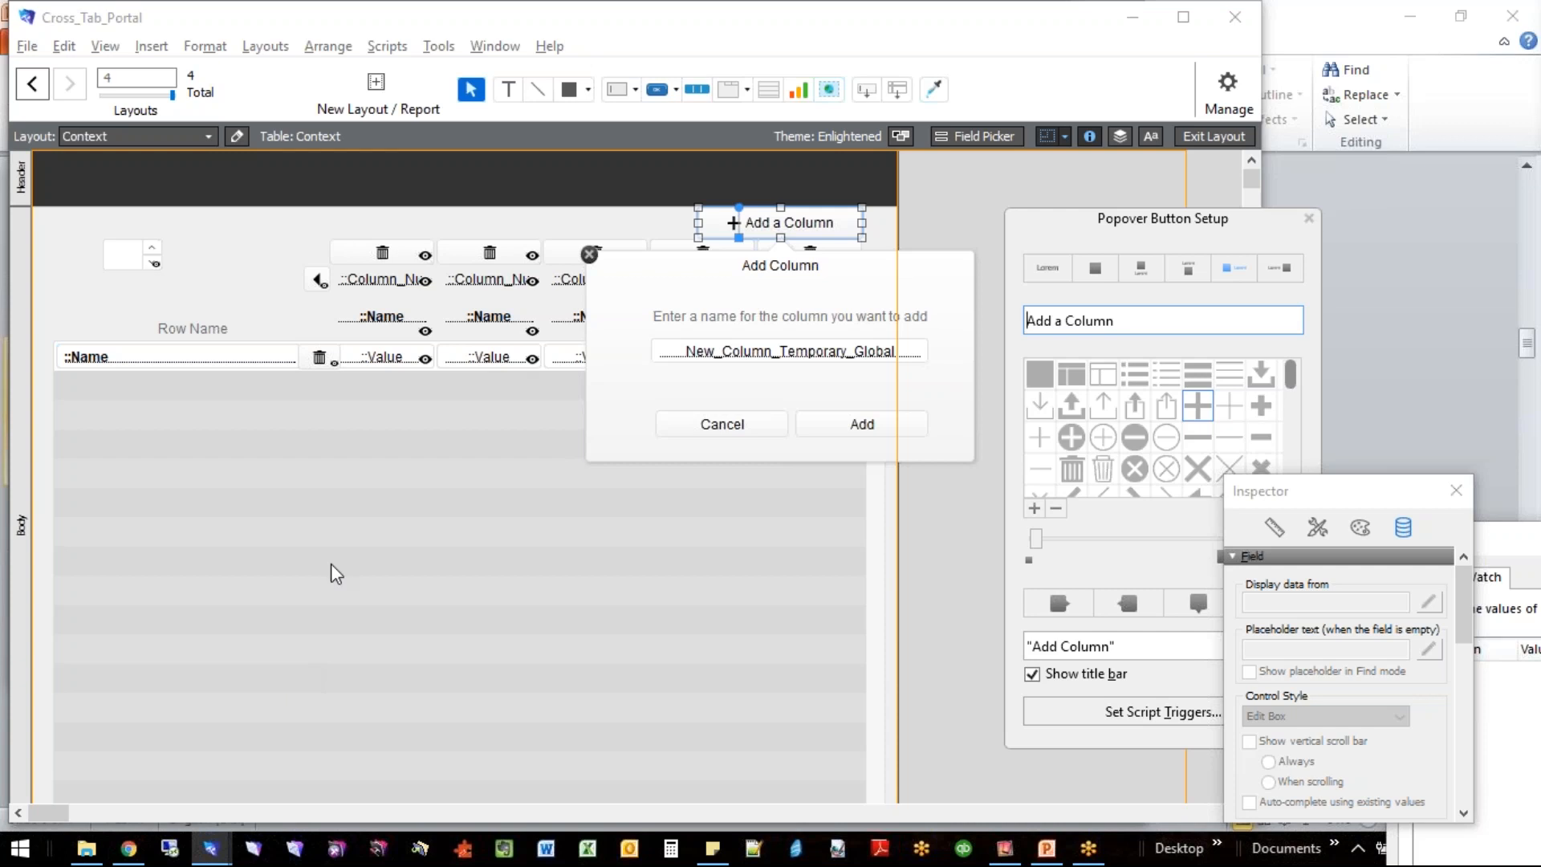
click(255, 277)
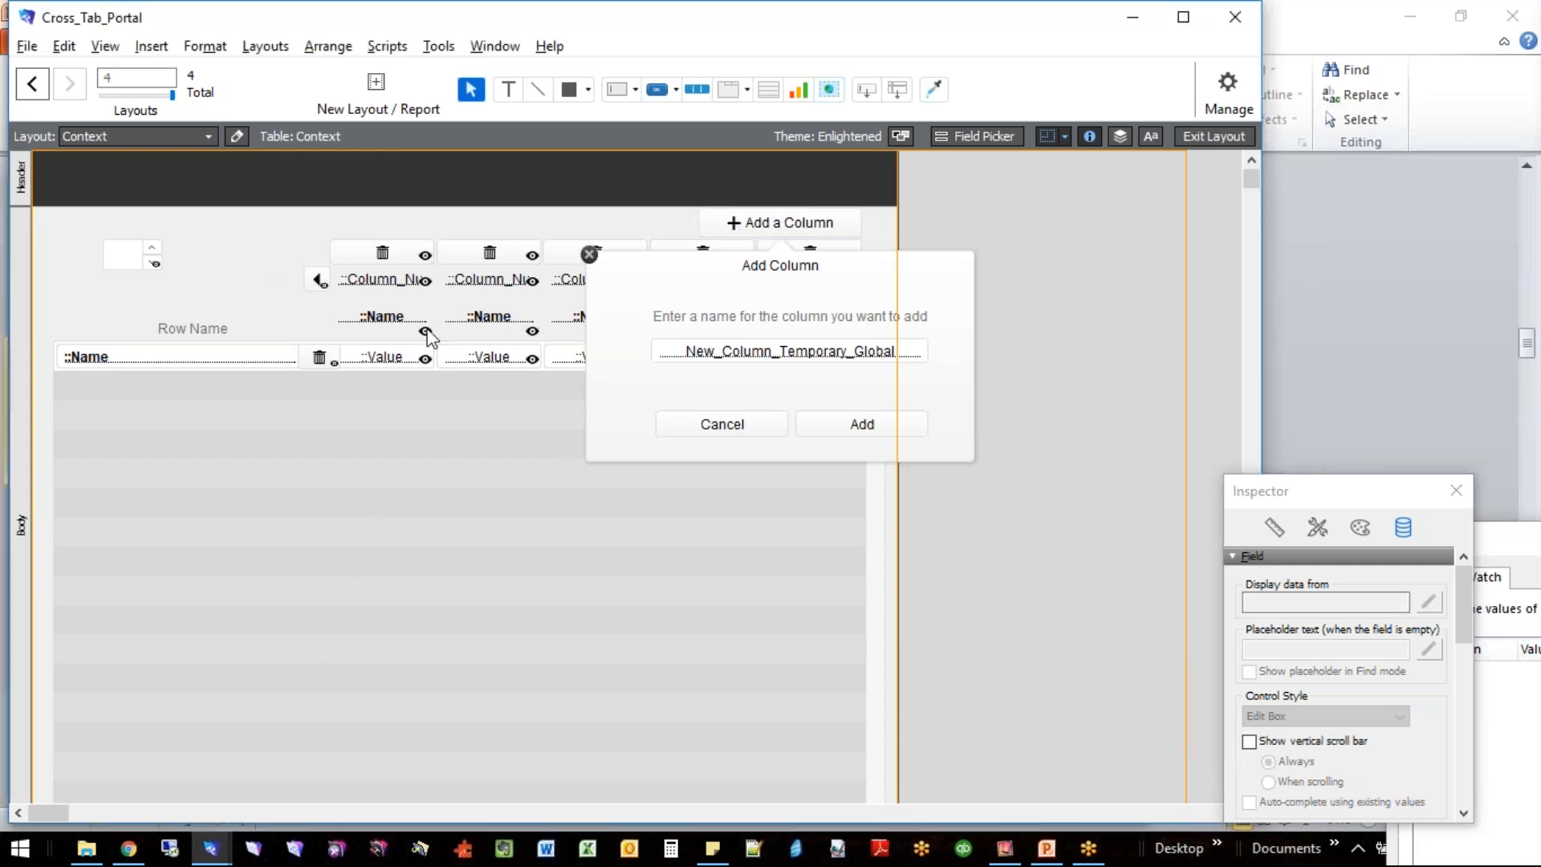
click(591, 255)
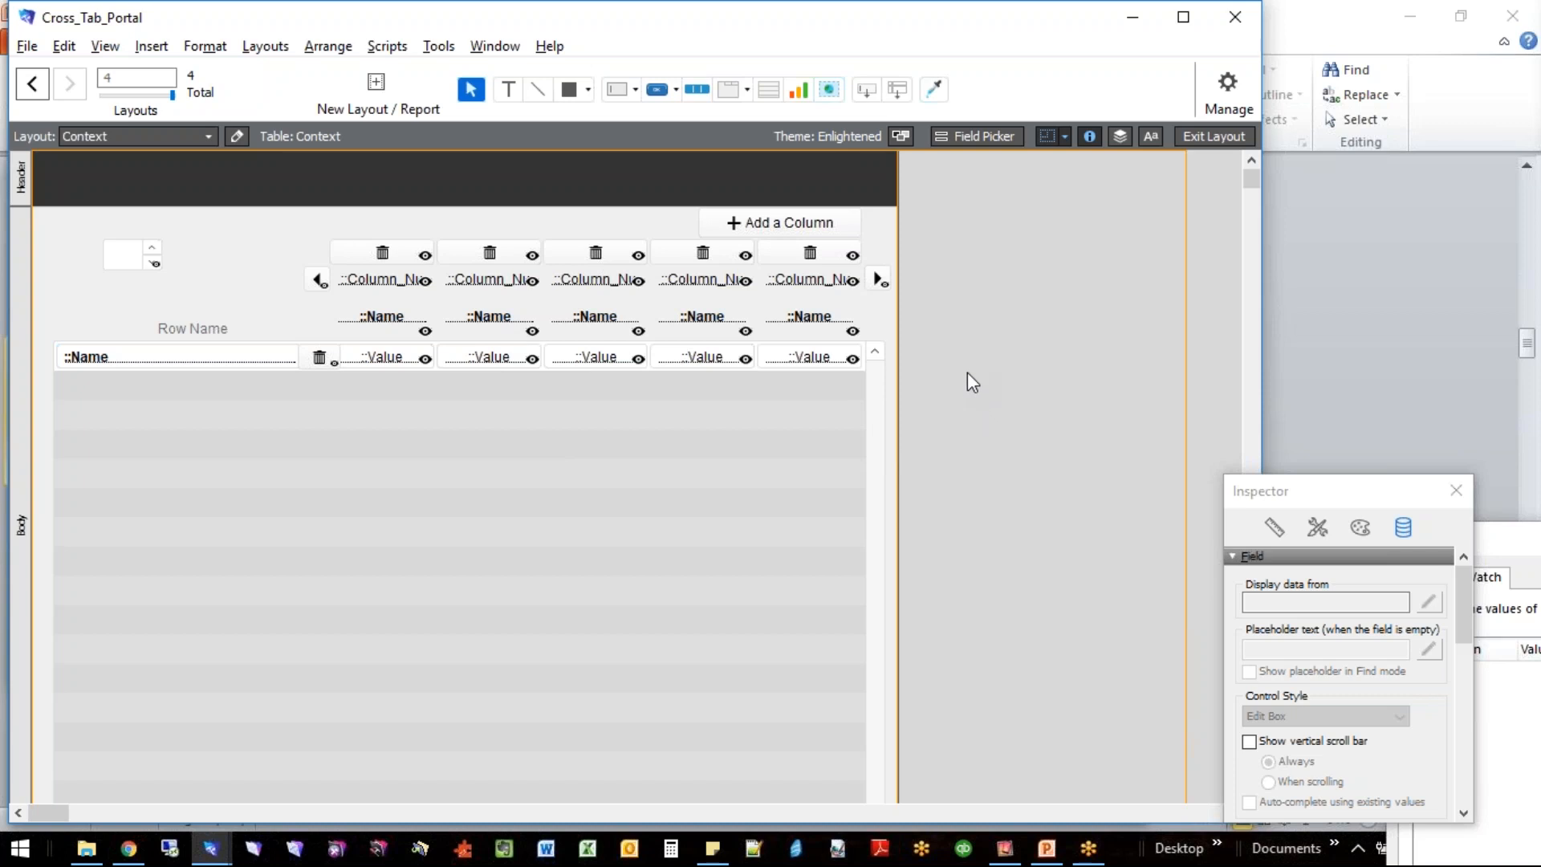
- Return the Context layout to Browse mode without saving the layout changes
key(ctrl+b)
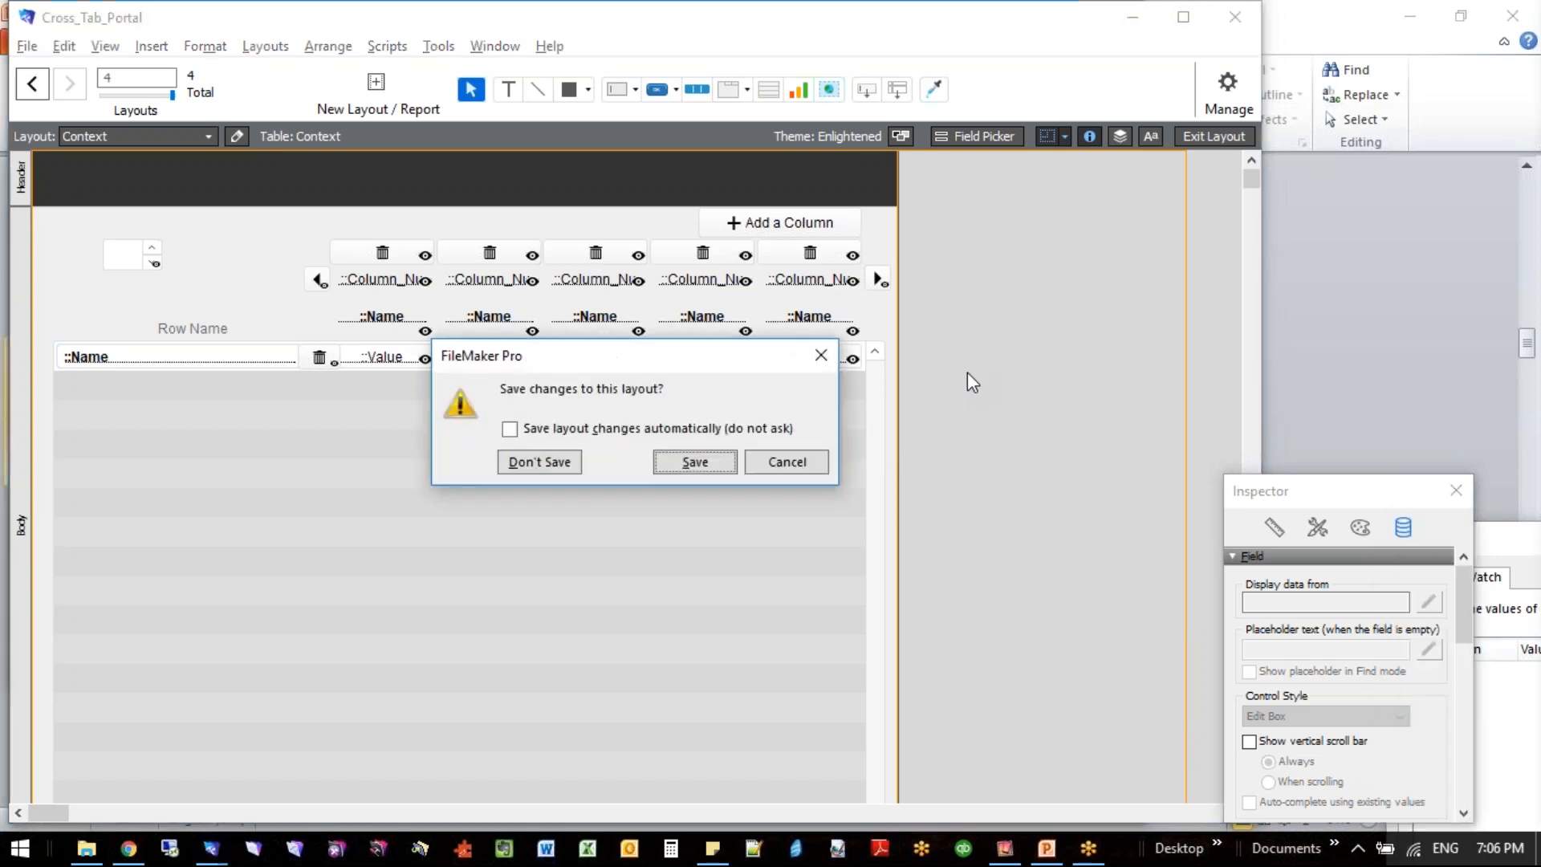
click(536, 464)
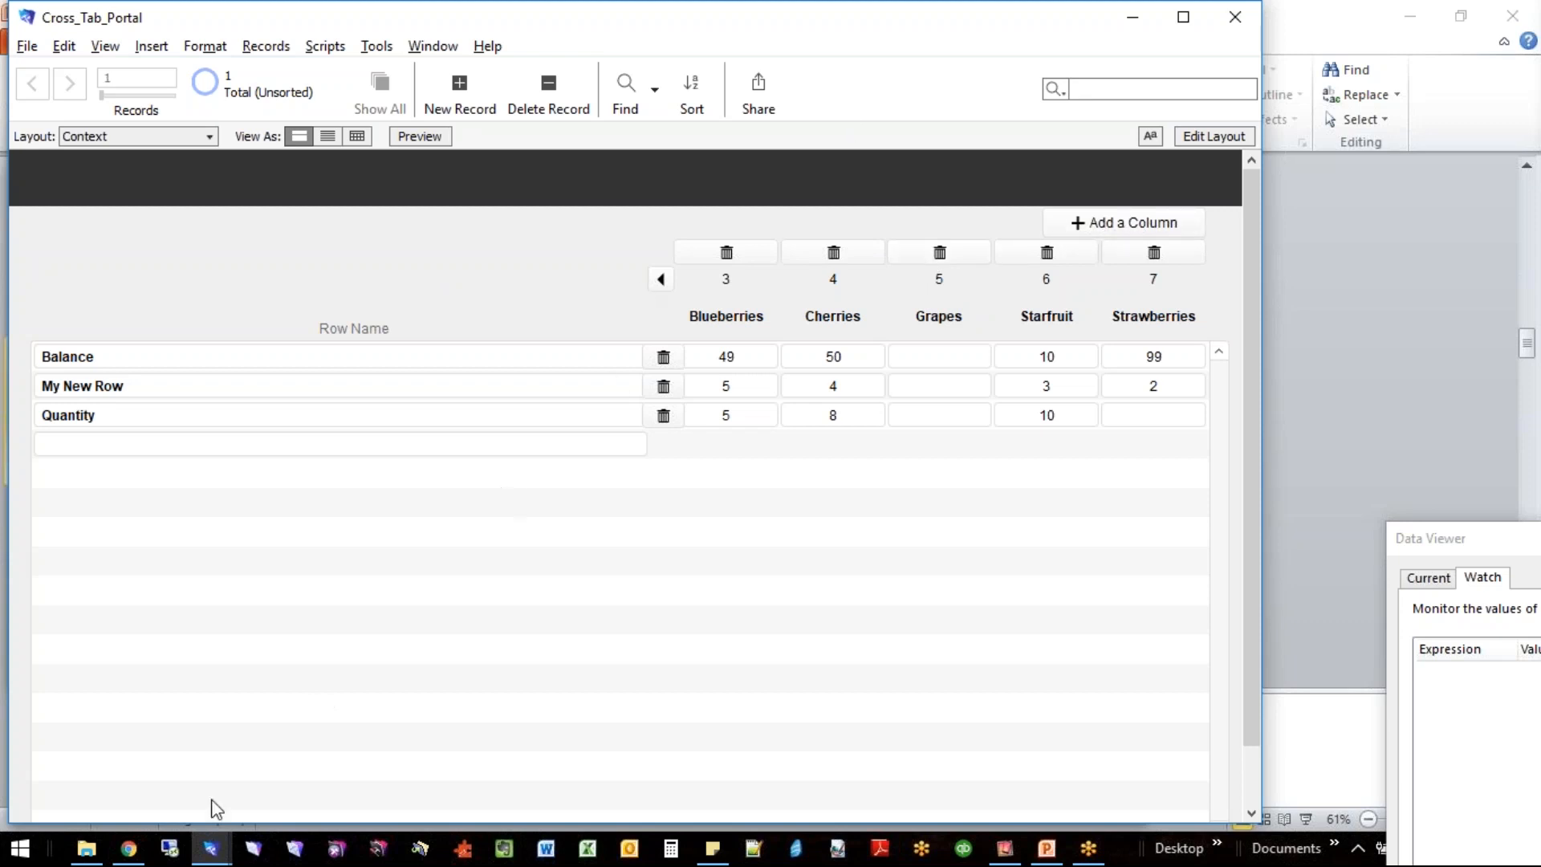
- Switch to the PSG RCA file to view its Power Unit A1 screen, and return to Cross_Tab_Portal
click(205, 849)
click(92, 754)
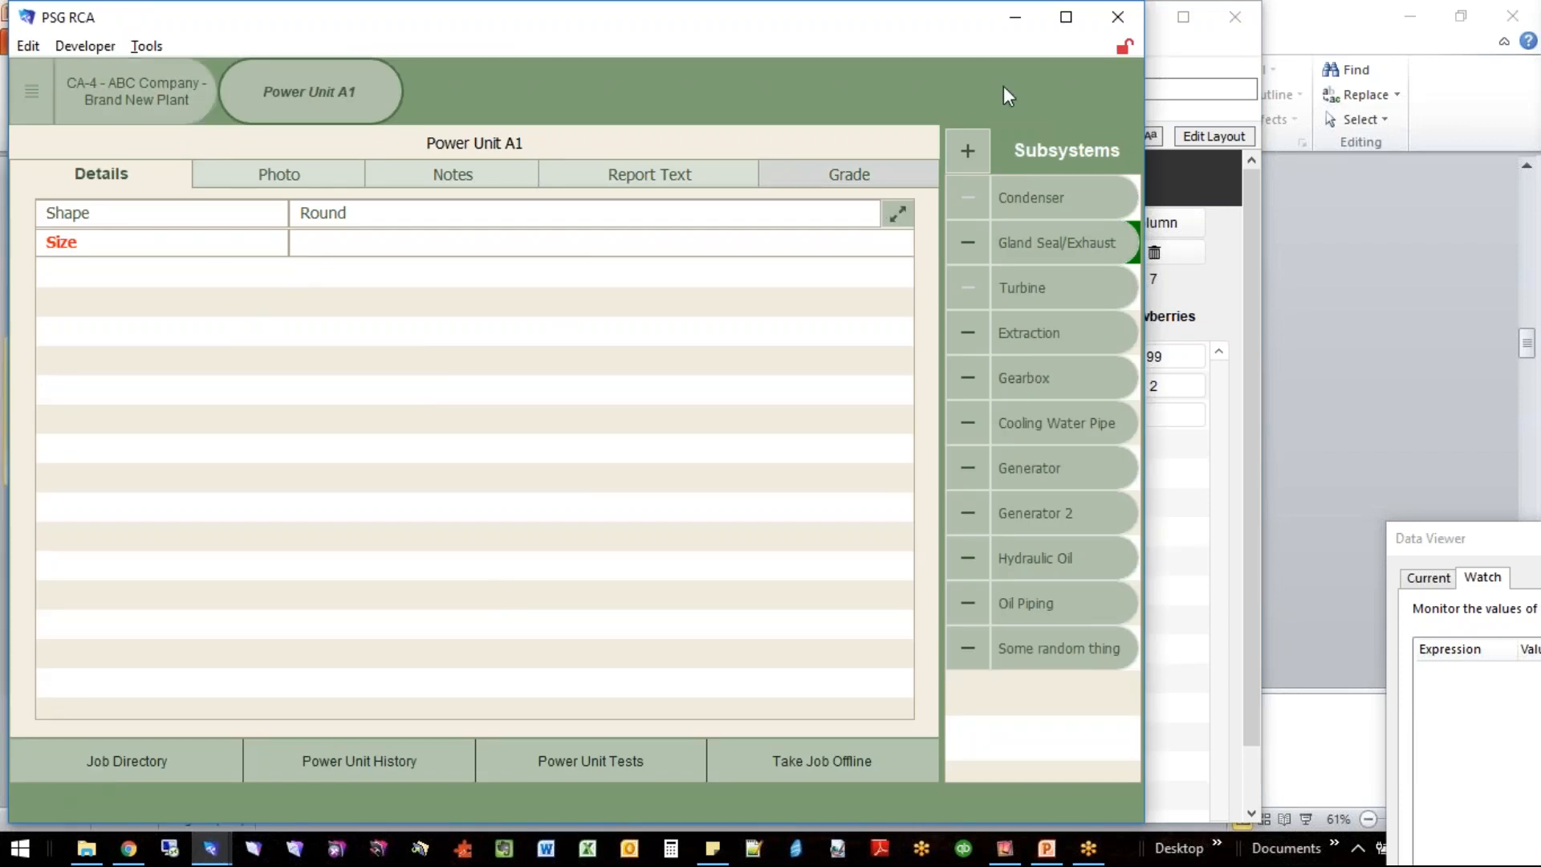
click(1033, 26)
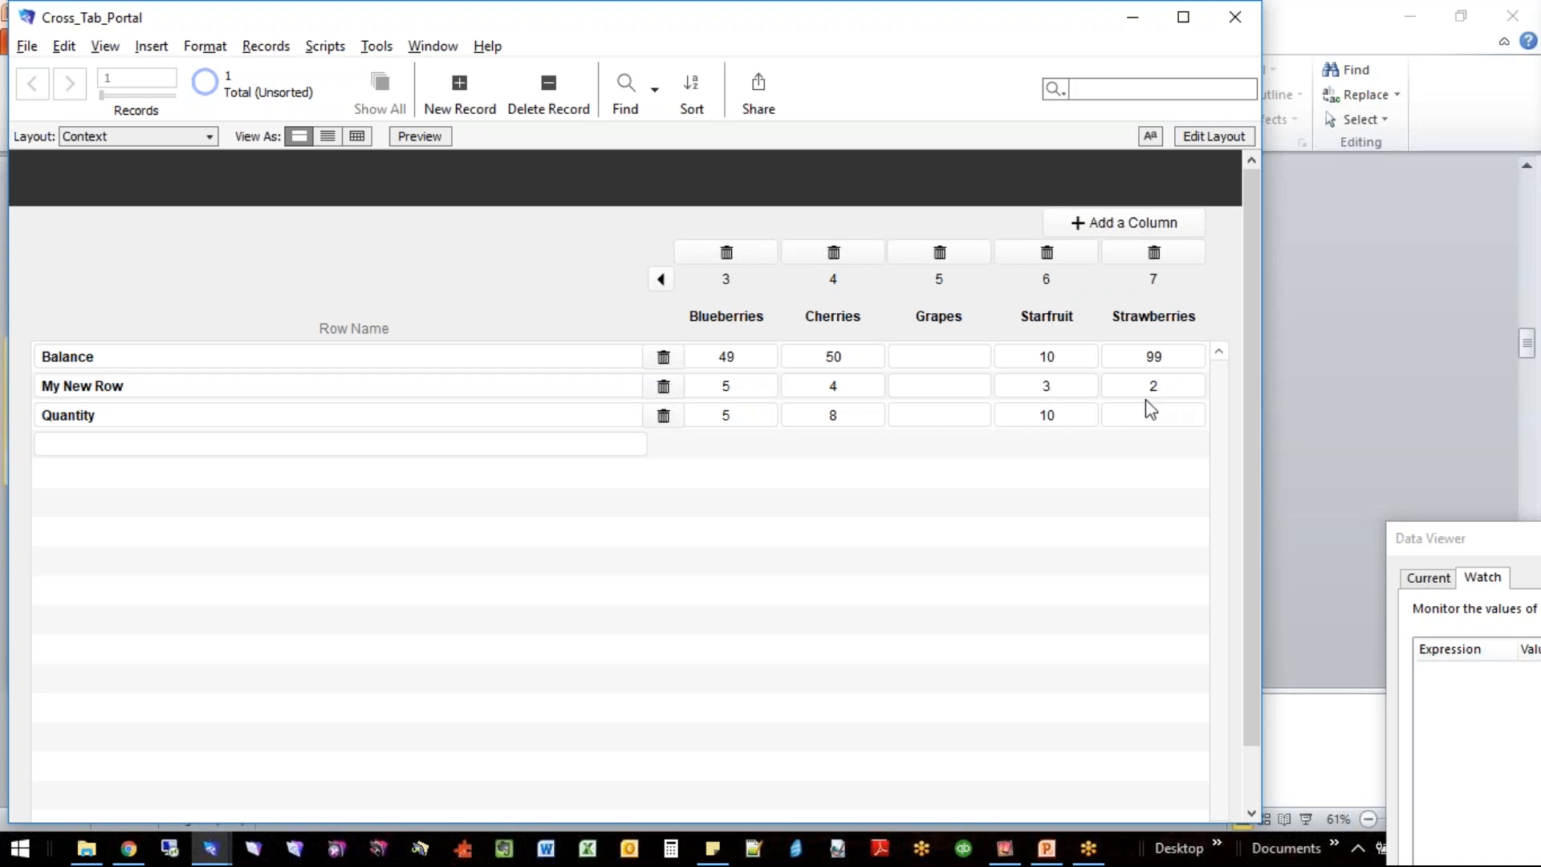
- Enter My New Row's Blueberries and Cherries cells and the Blueberries column name to inspect them, and leave each without edits
click(739, 389)
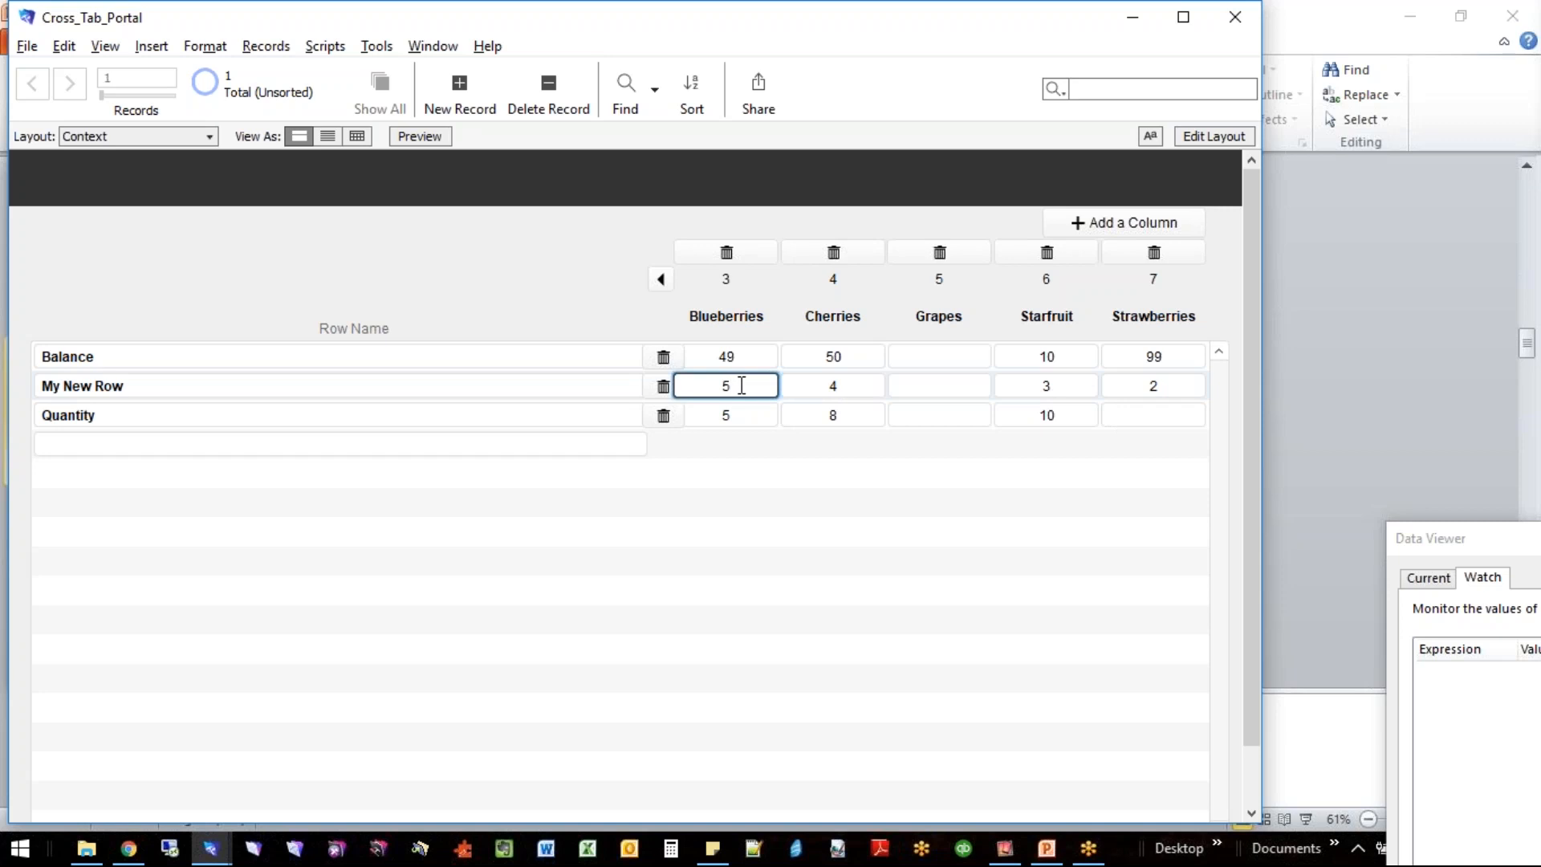
click(839, 389)
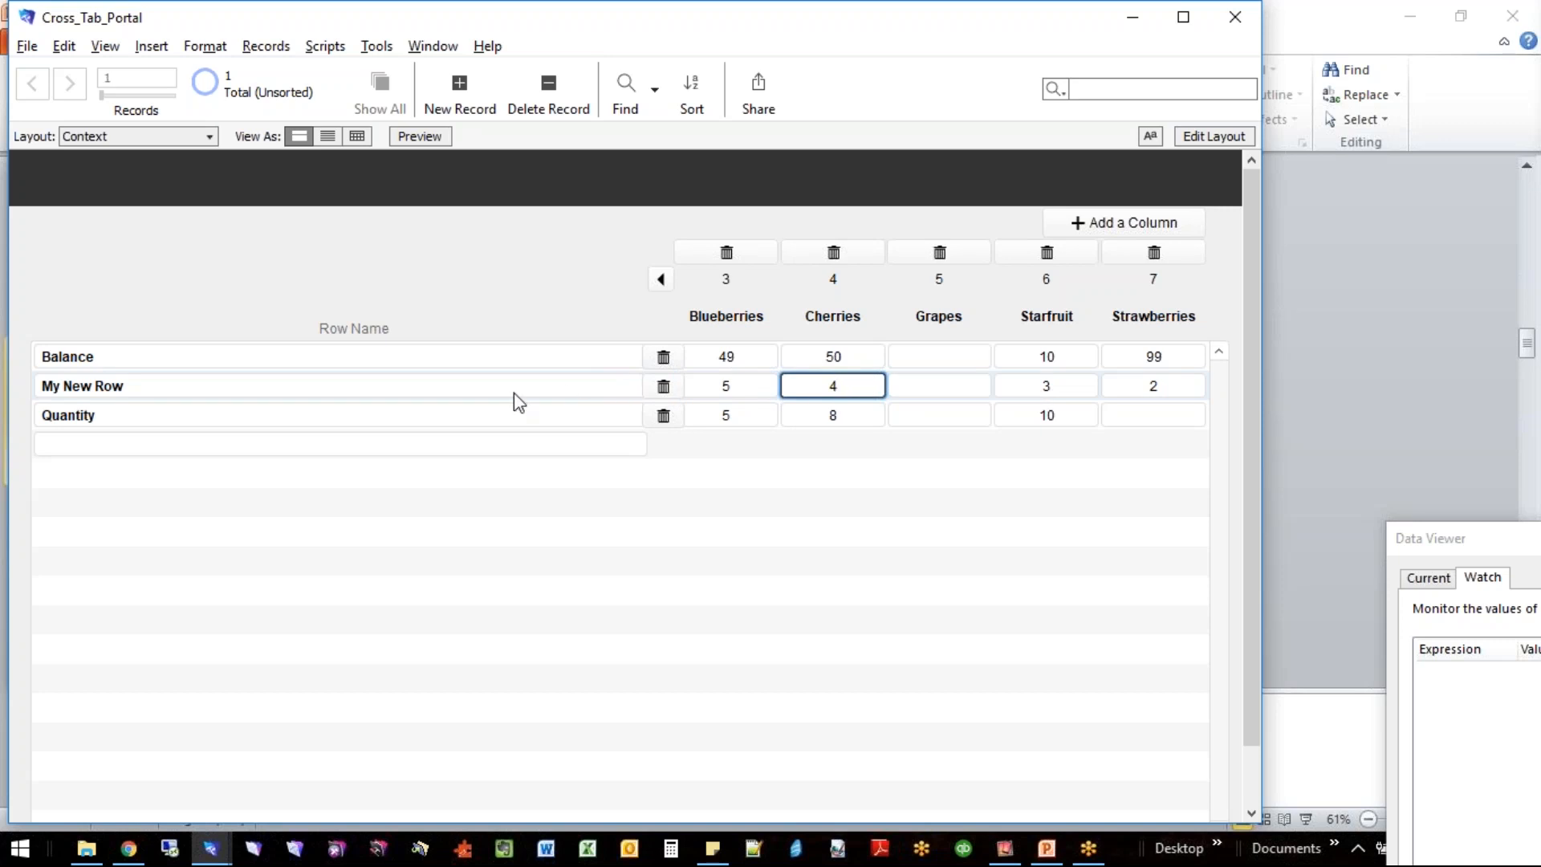
key(shift+Tab)
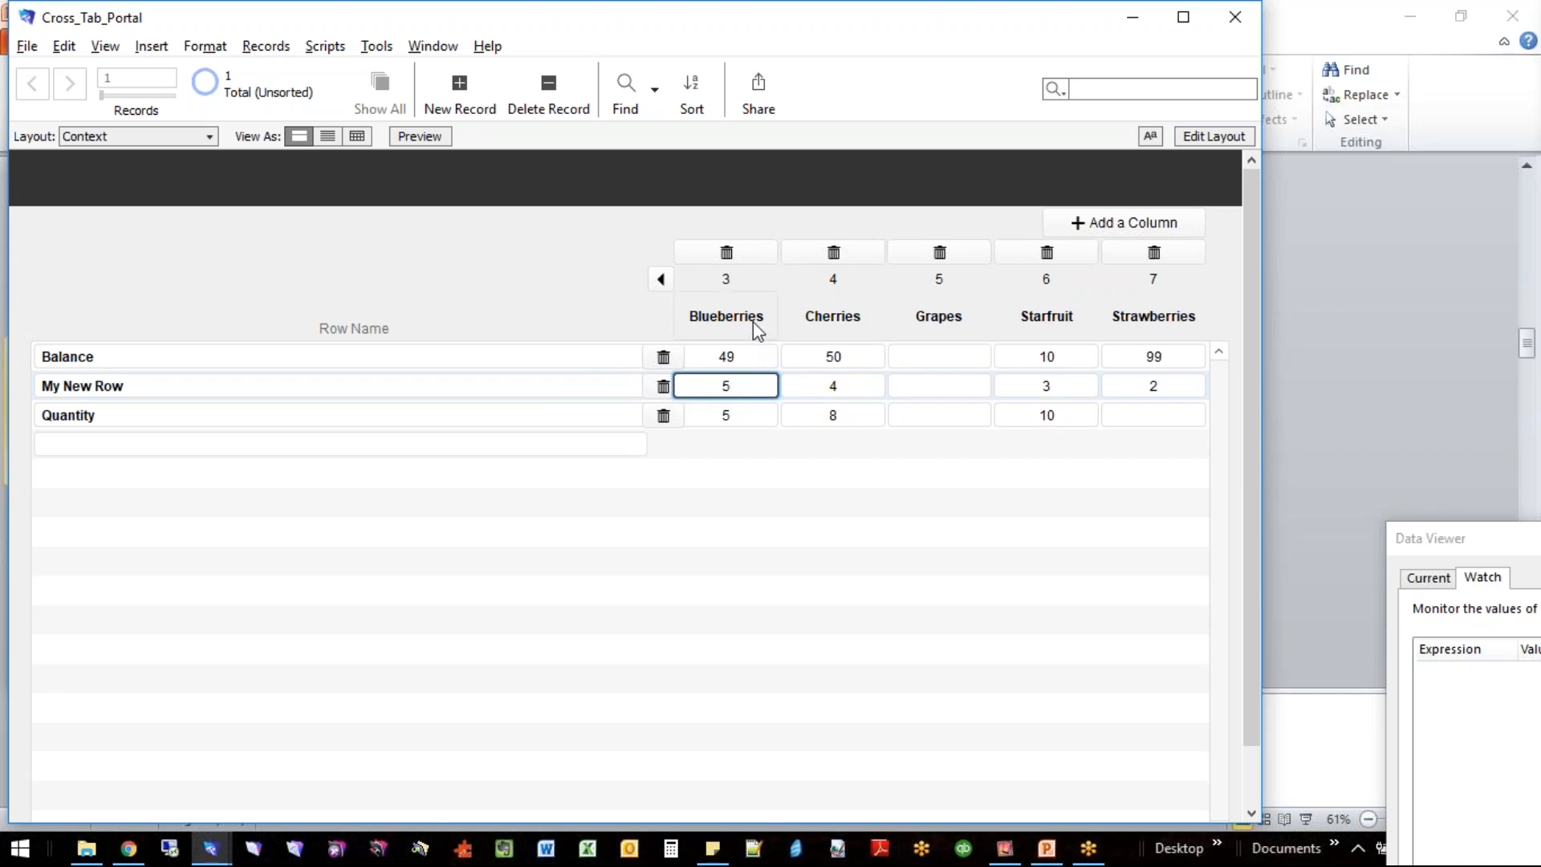
click(589, 298)
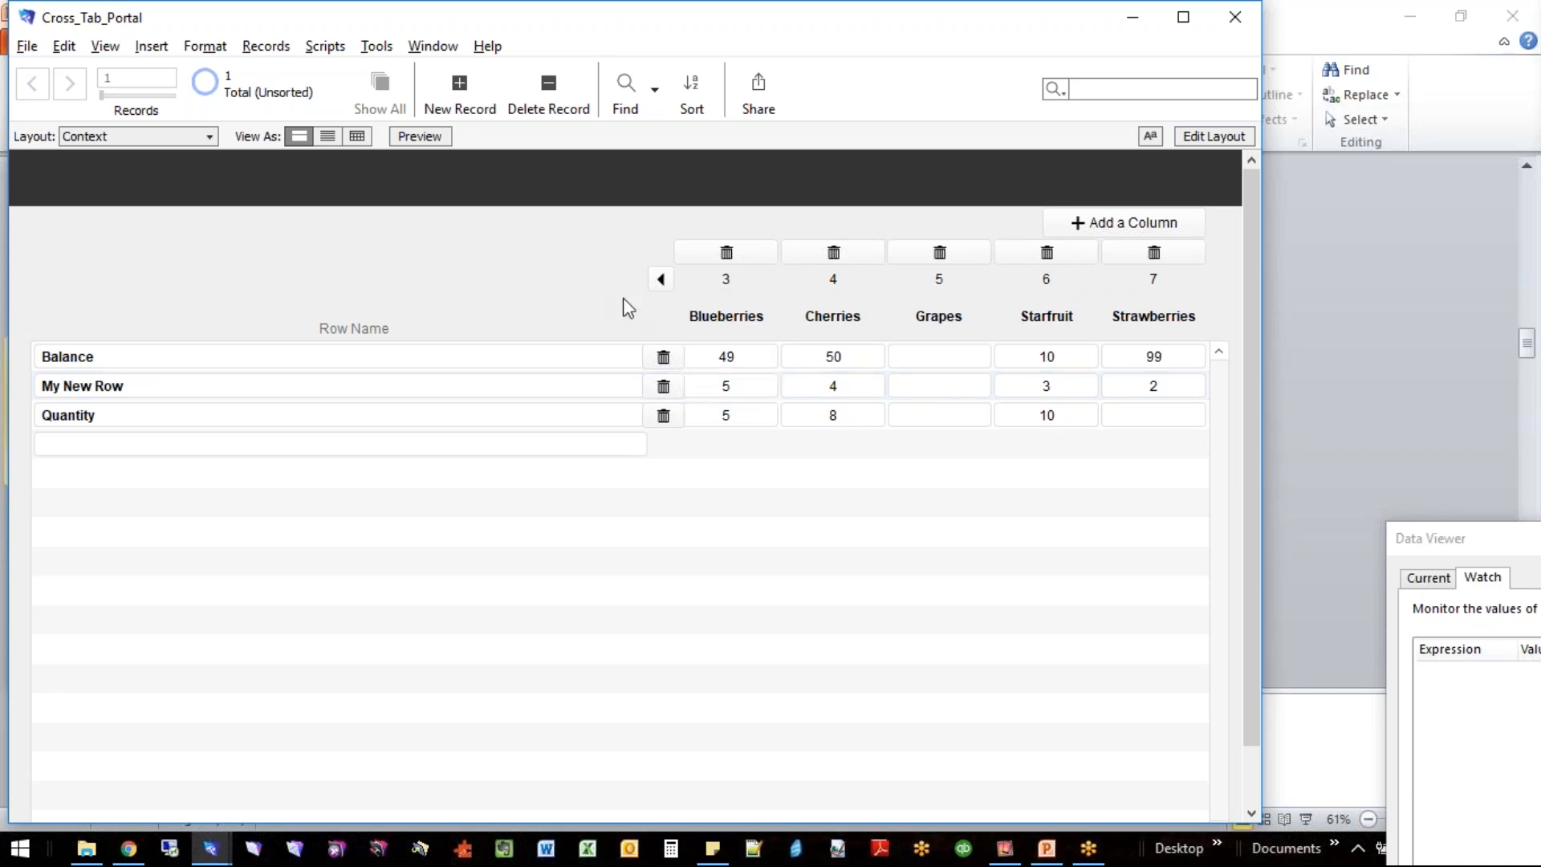
click(712, 311)
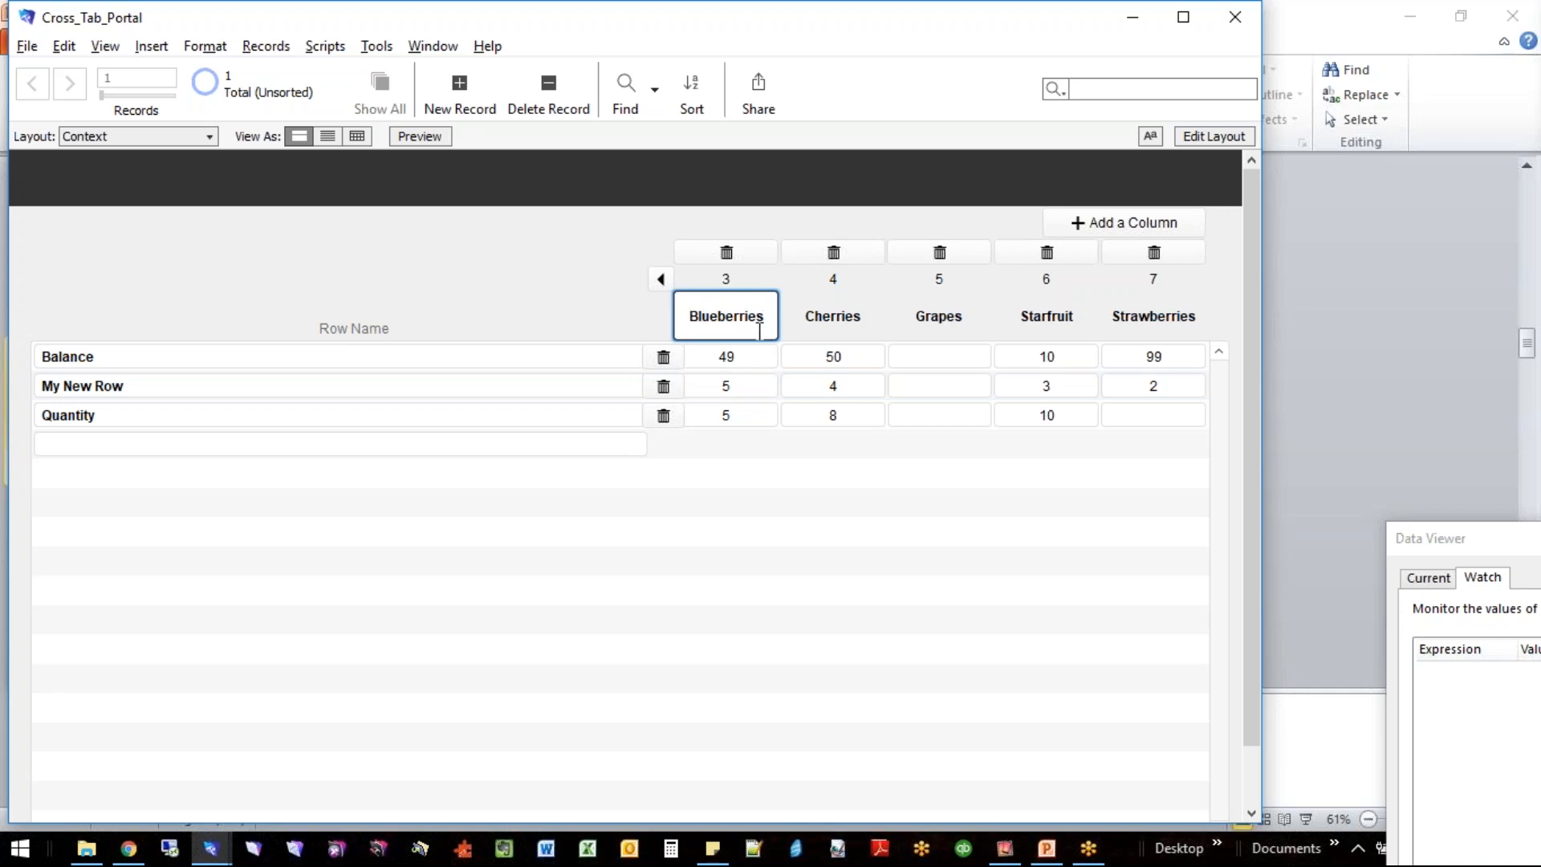
click(530, 320)
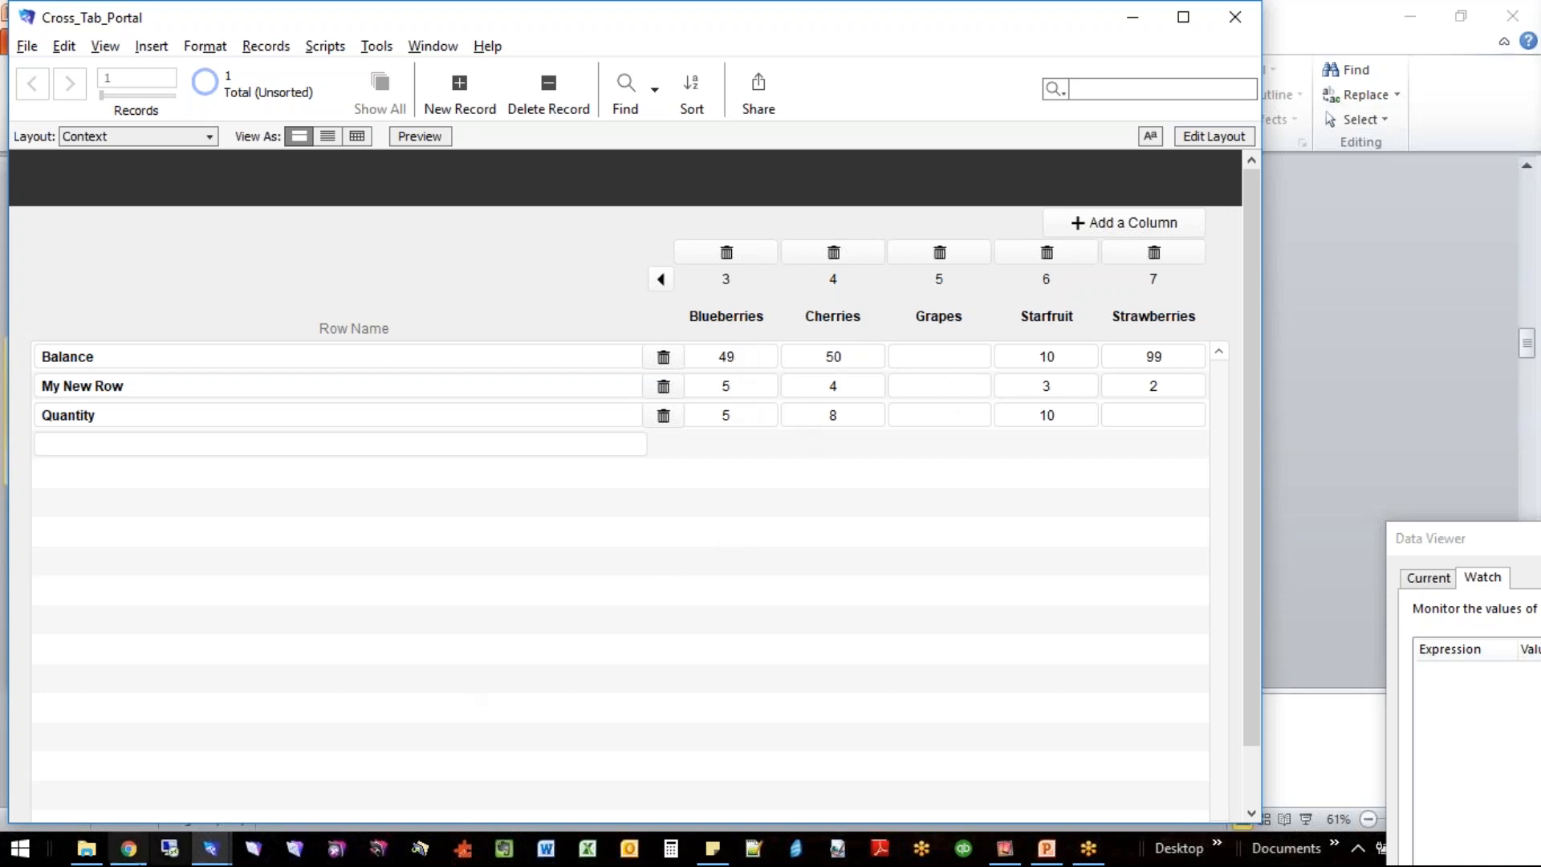
- Switch to the PSG RCA file and open the Power Unit Tests data entry grid for Power Unit A1
mouse_move(257, 850)
click(106, 746)
click(606, 773)
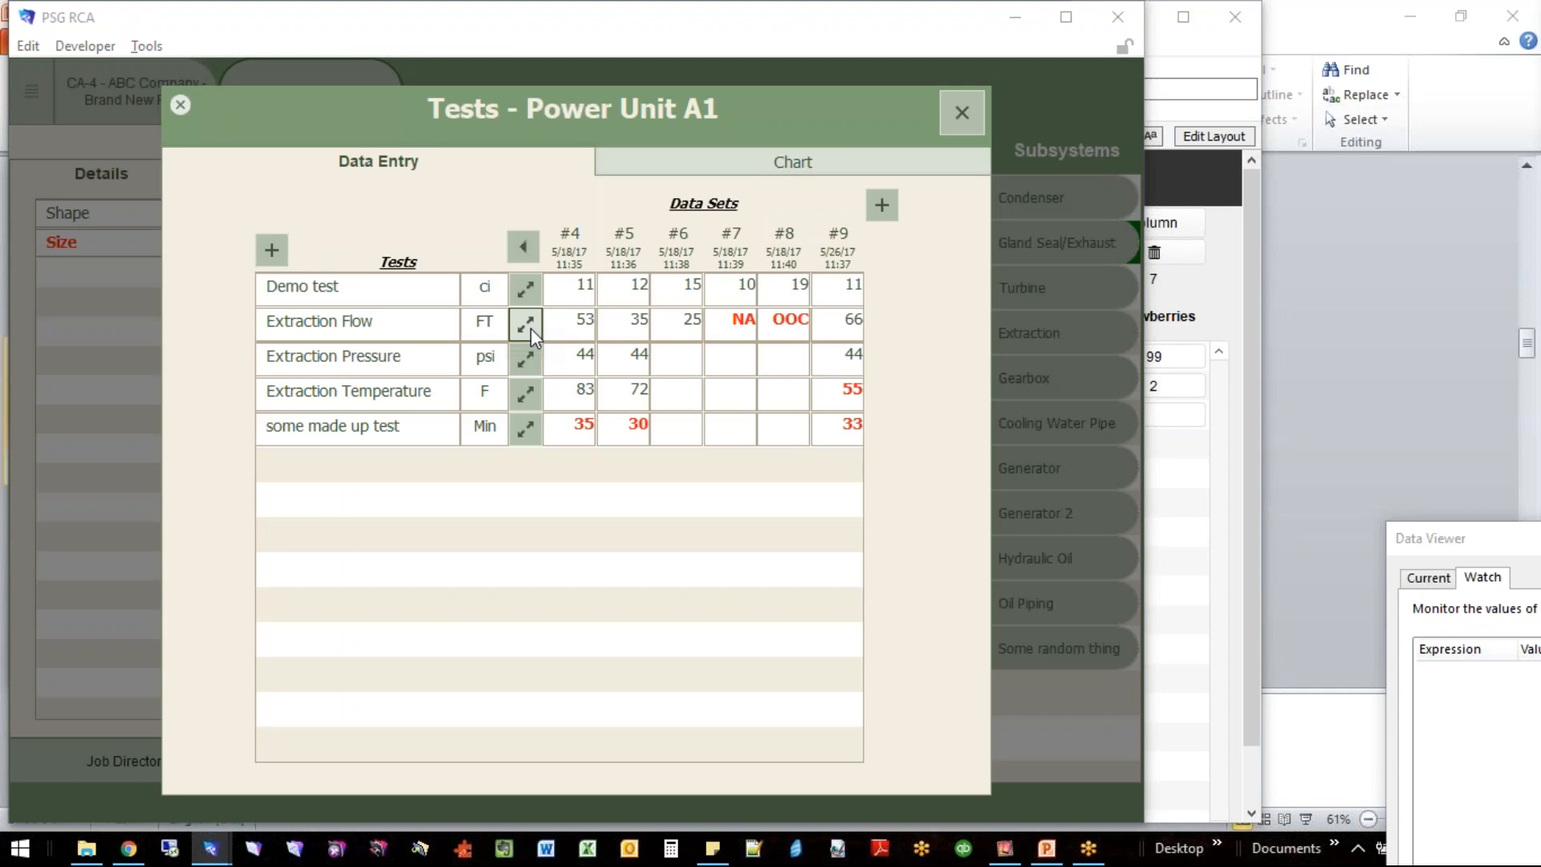
- Examine the low and high set points in the Extraction Flow test's details, and close the details and the tests window
click(531, 329)
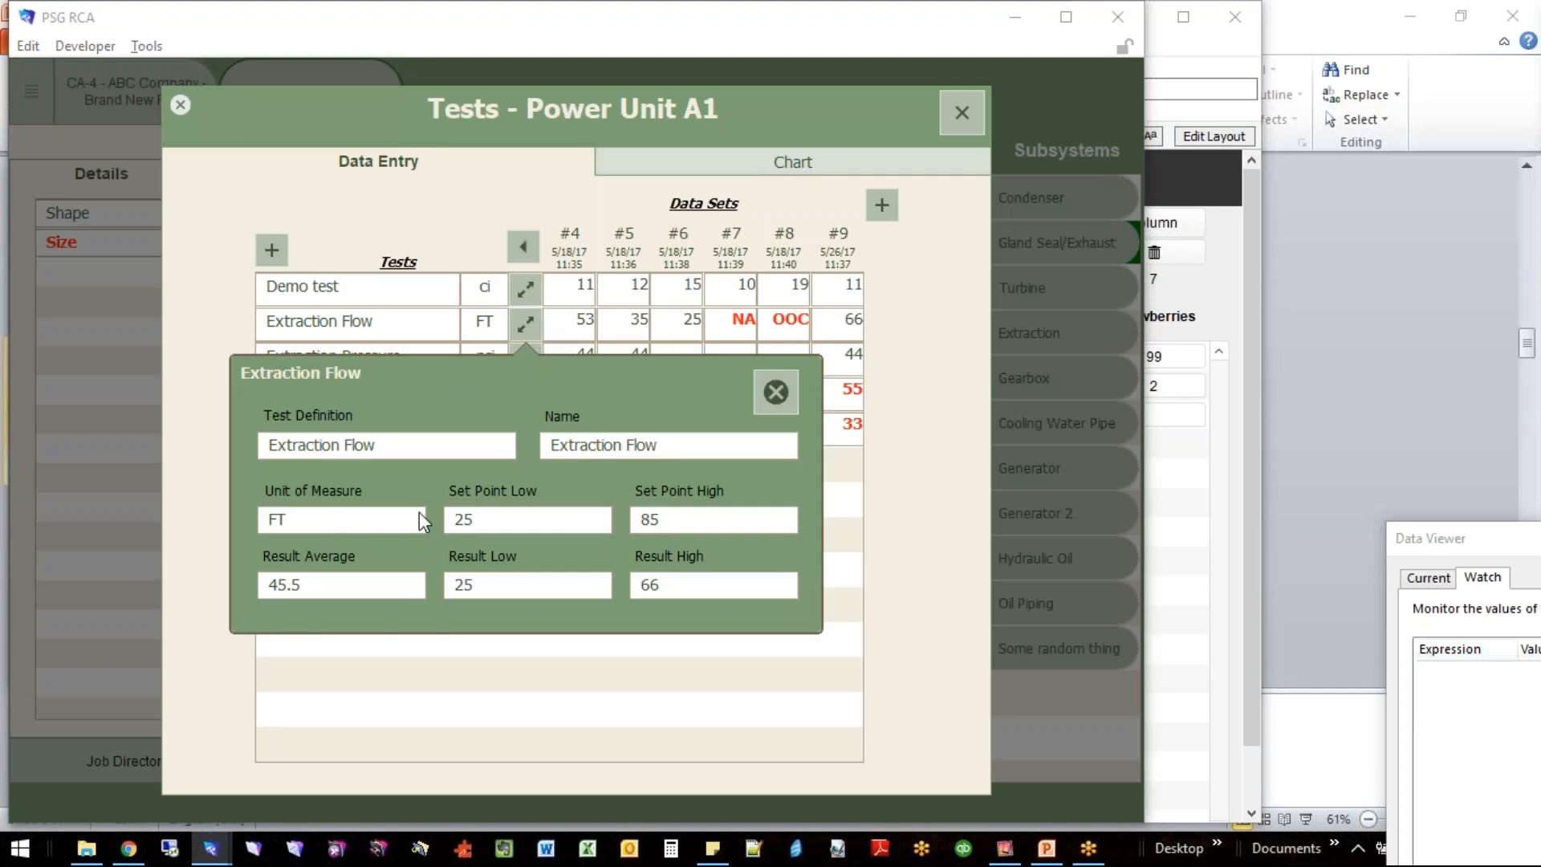
double_click(498, 520)
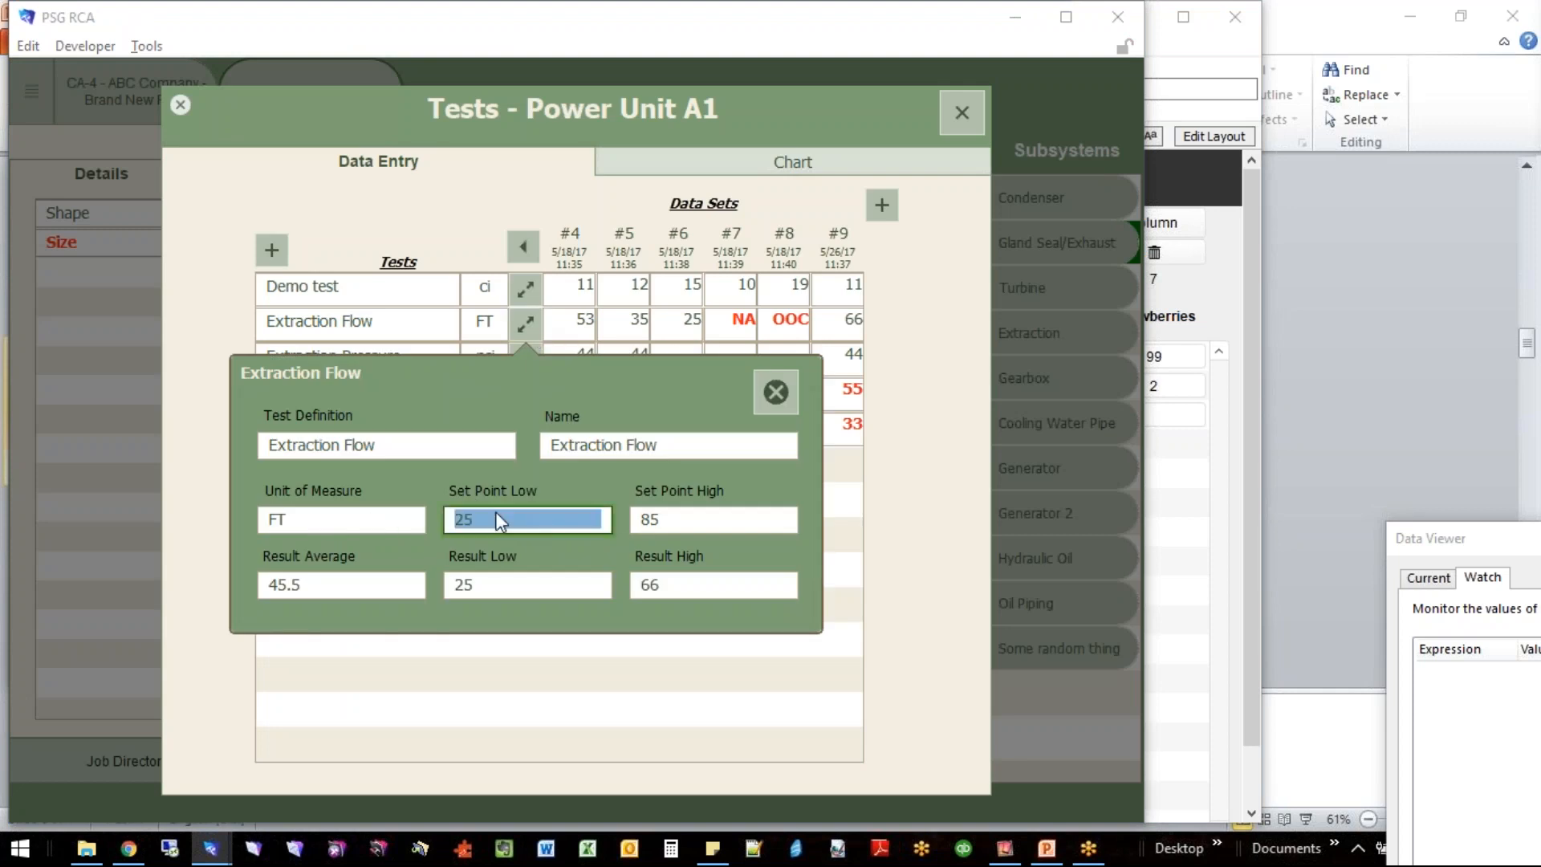
double_click(671, 519)
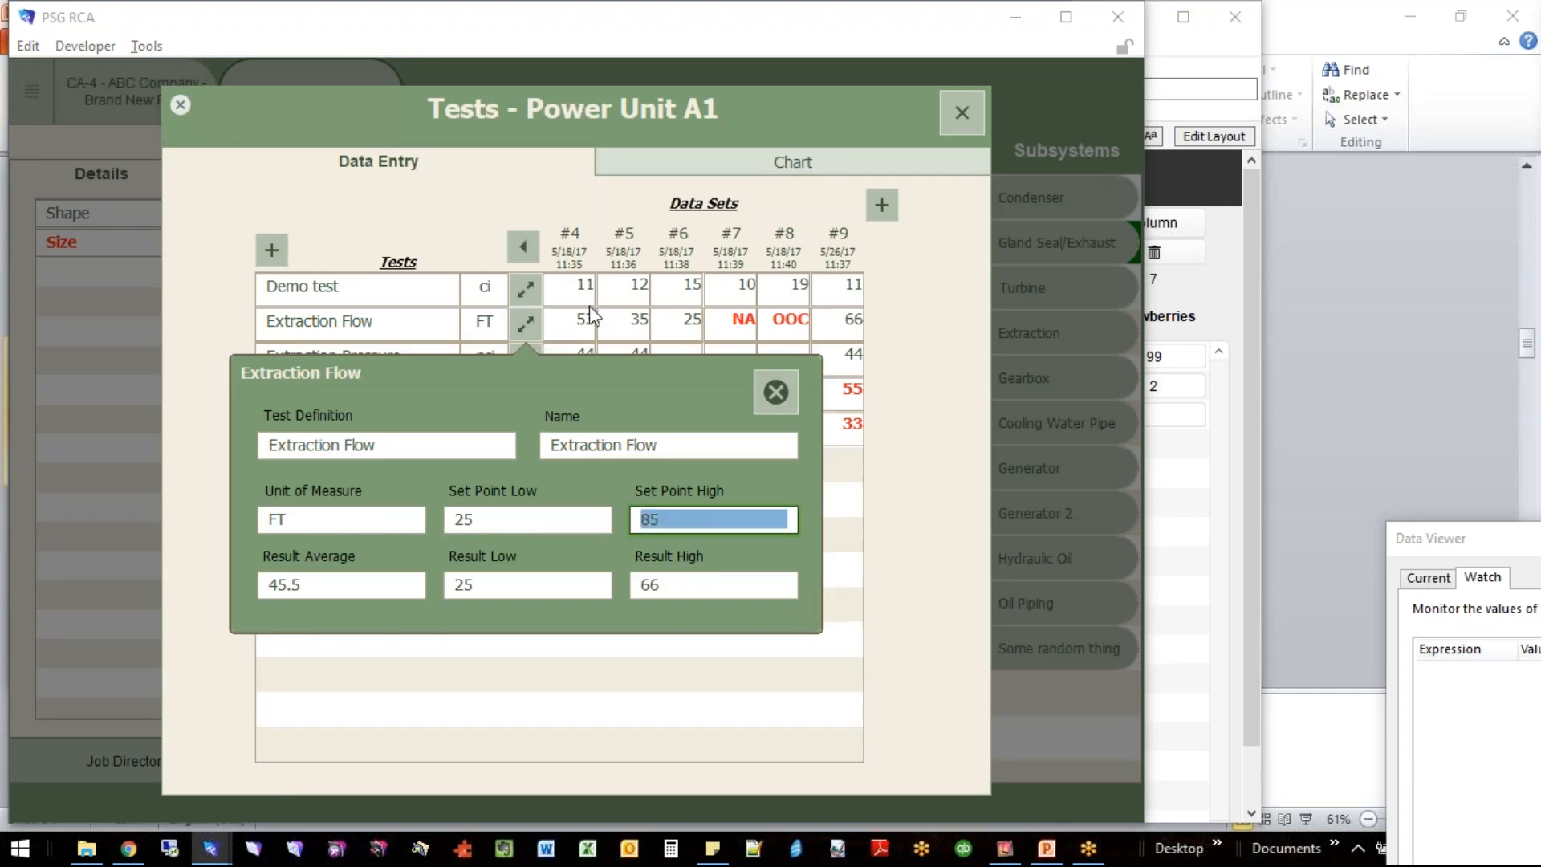
click(772, 242)
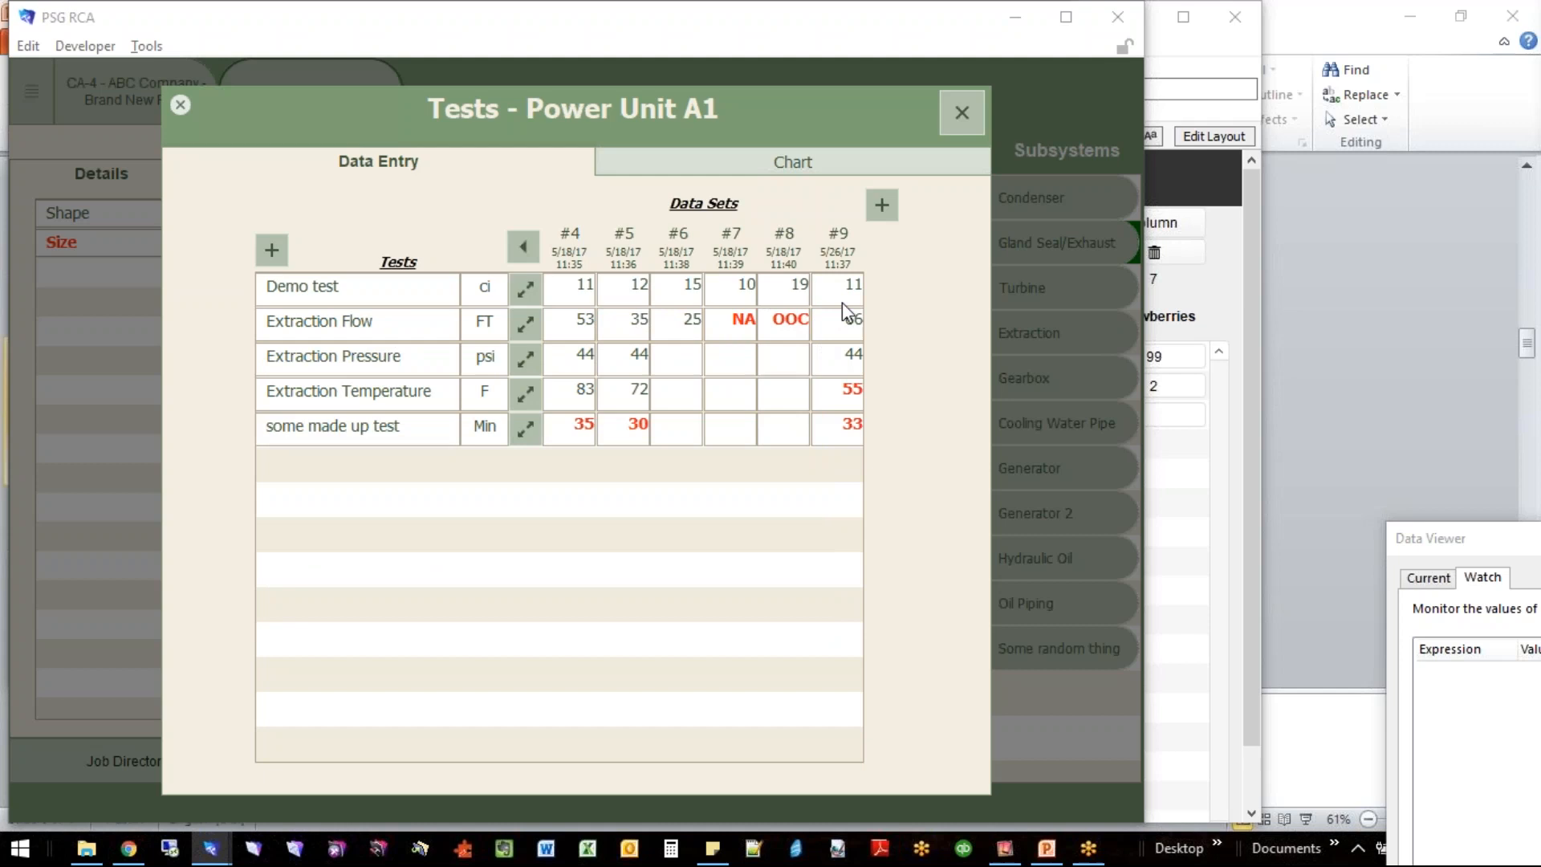
click(955, 121)
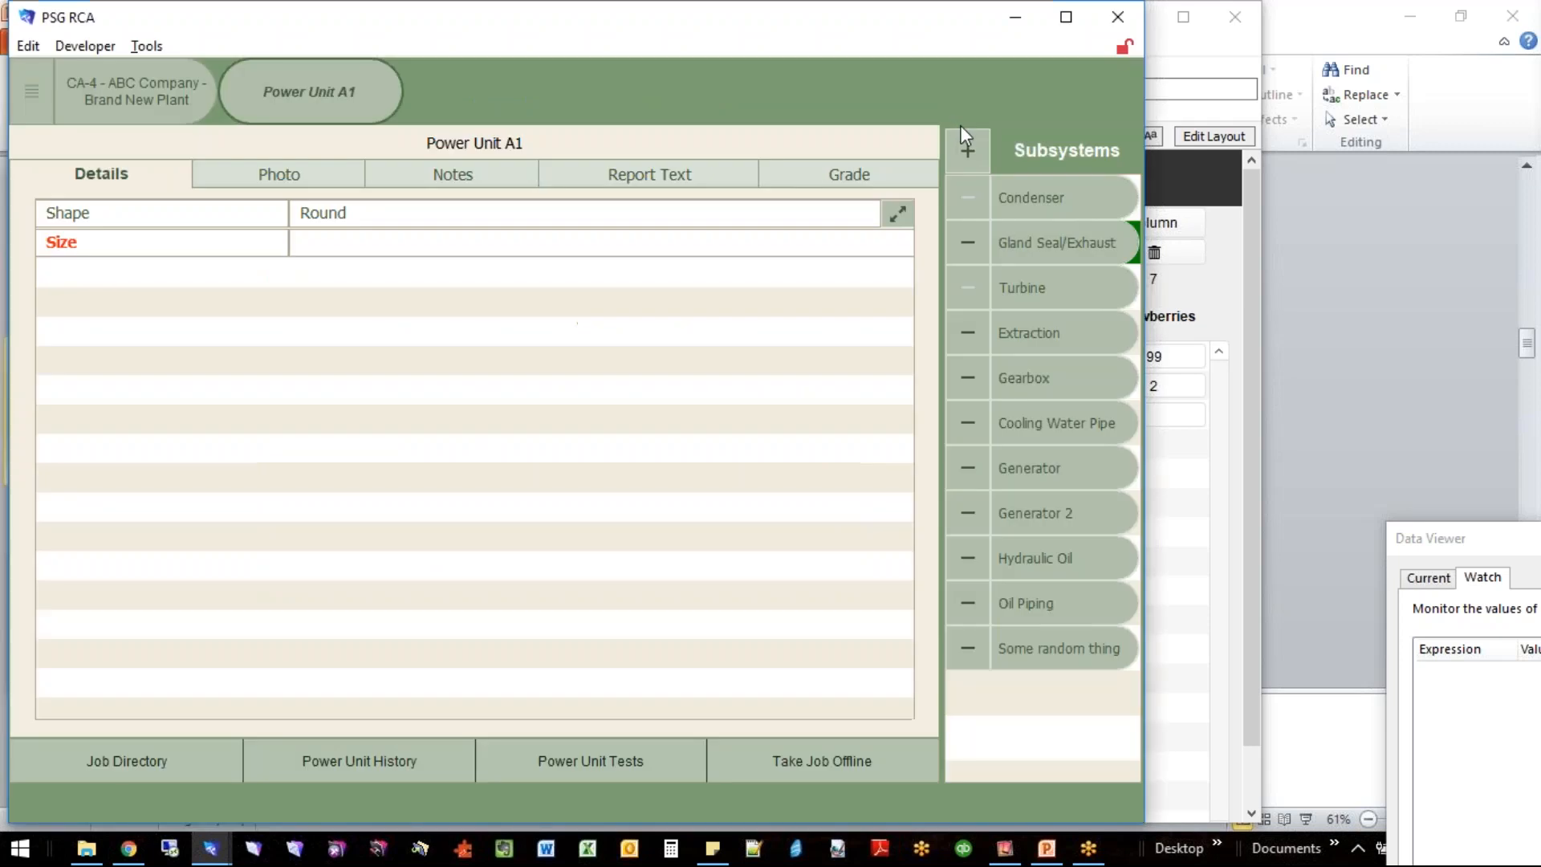
- Switch to the PowerPoint presentation, show slide 7 on Virtual List Basics, and shrink the notes area to enlarge the slide
click(1204, 306)
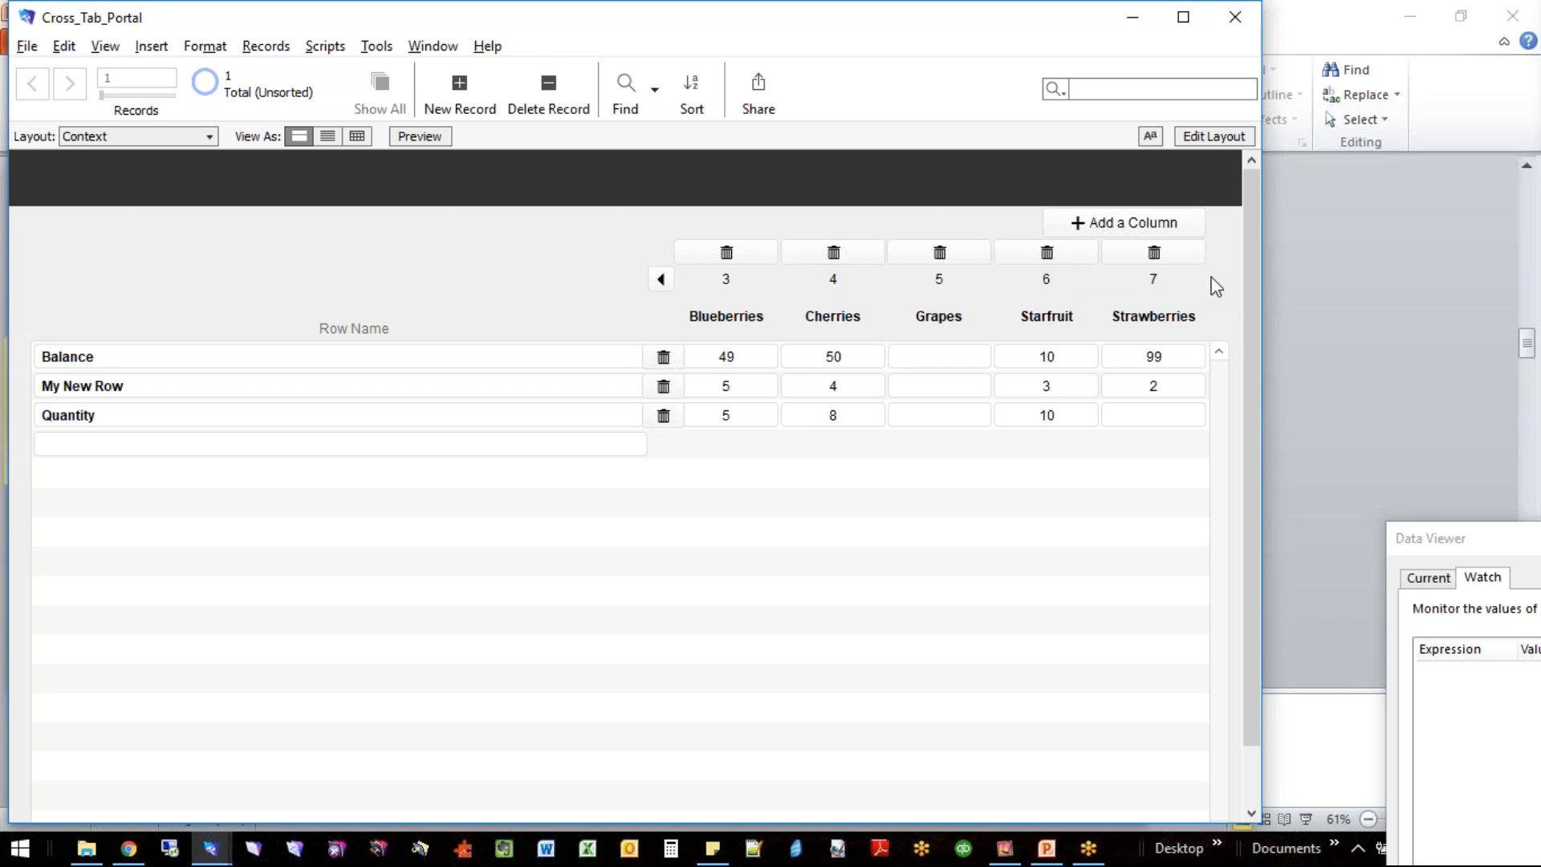
click(1321, 306)
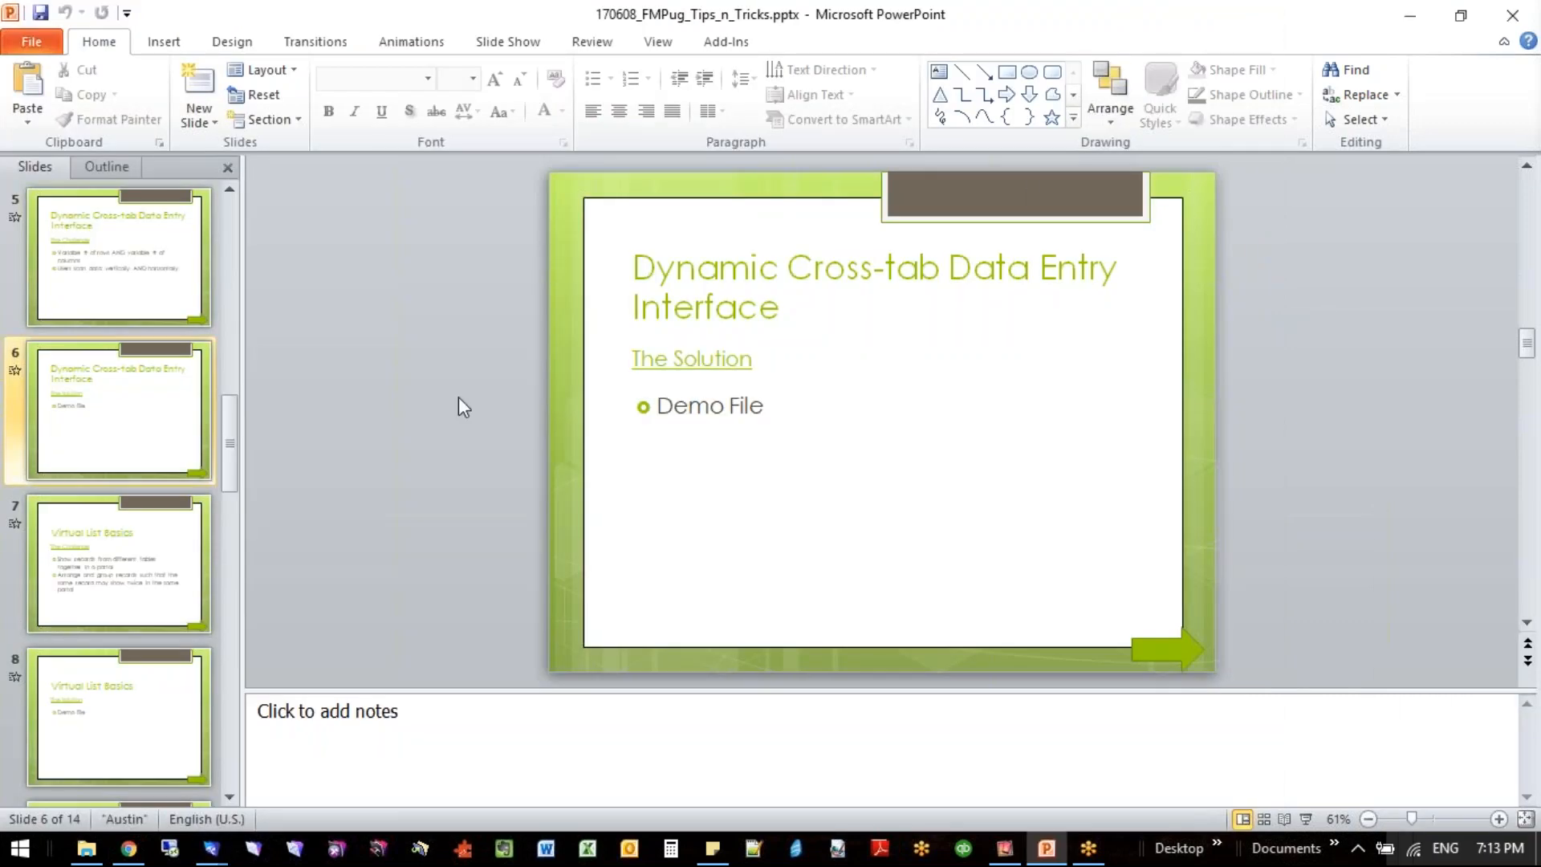
click(91, 552)
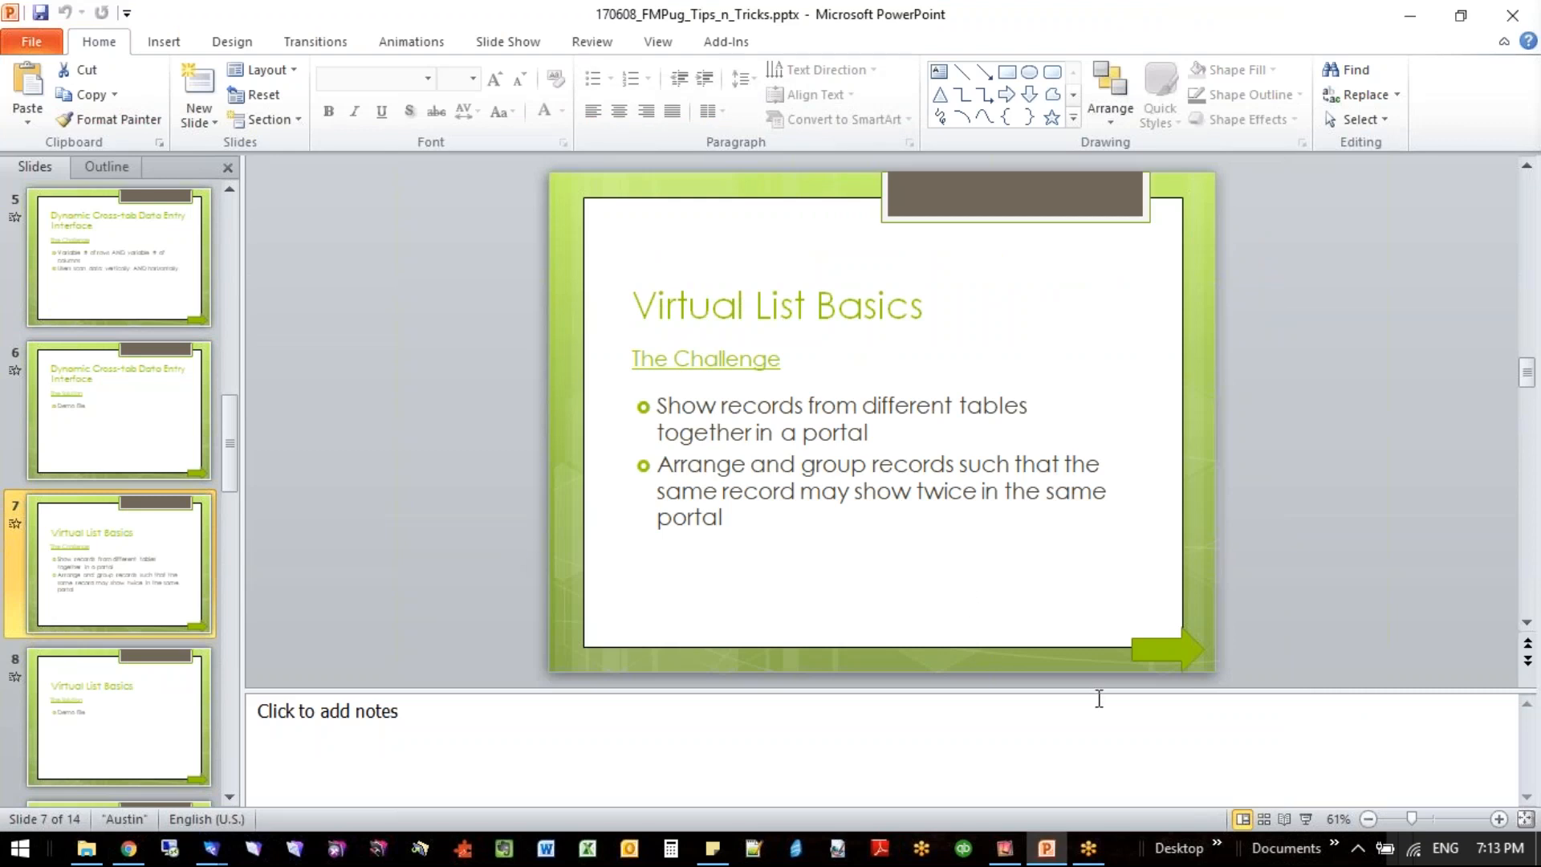
drag(1098, 692, 1098, 747)
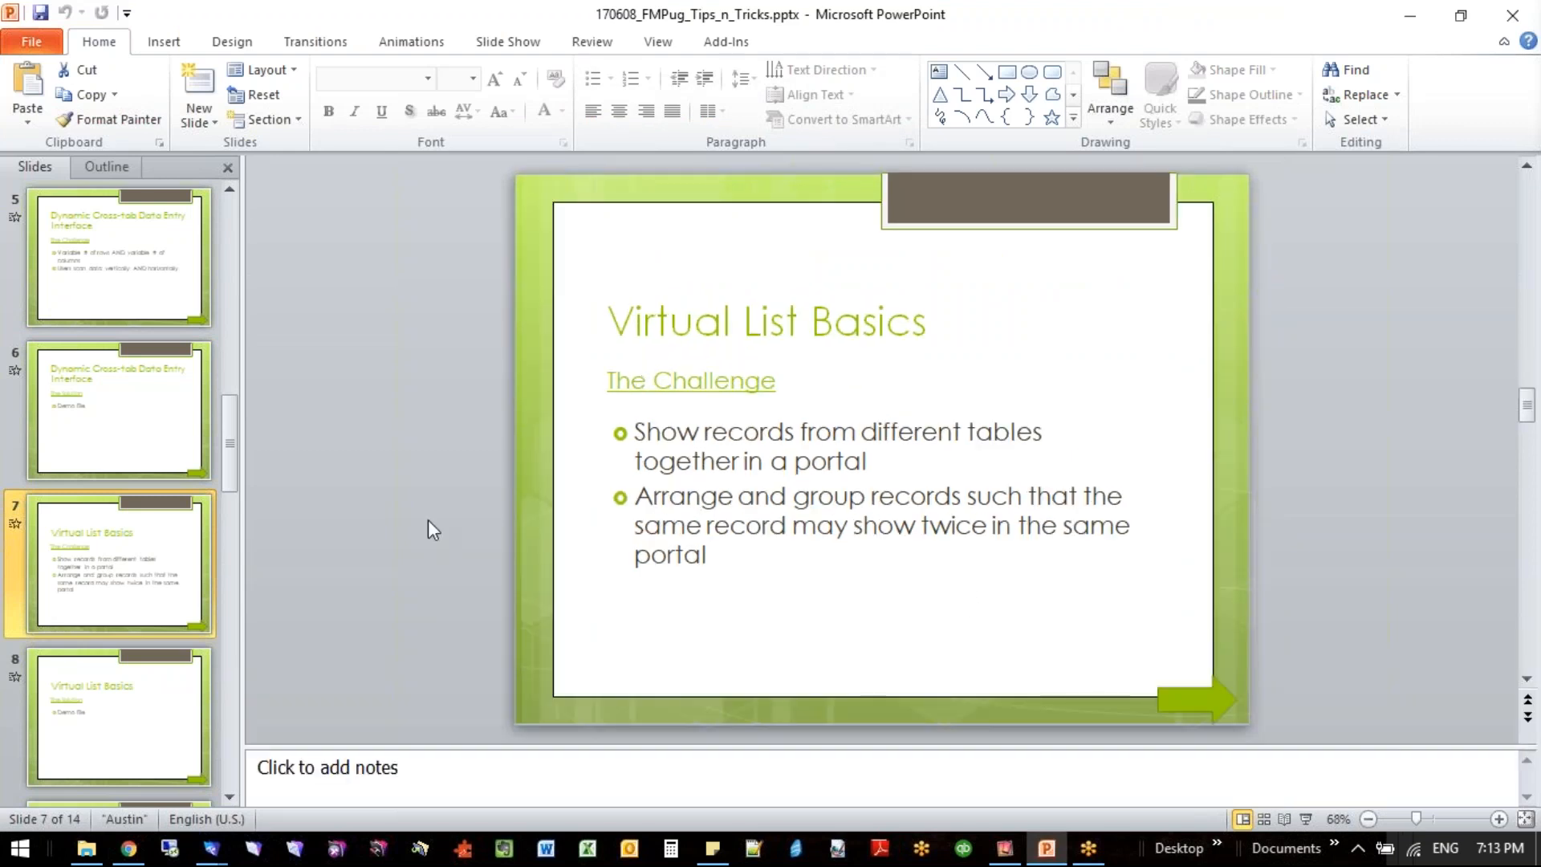